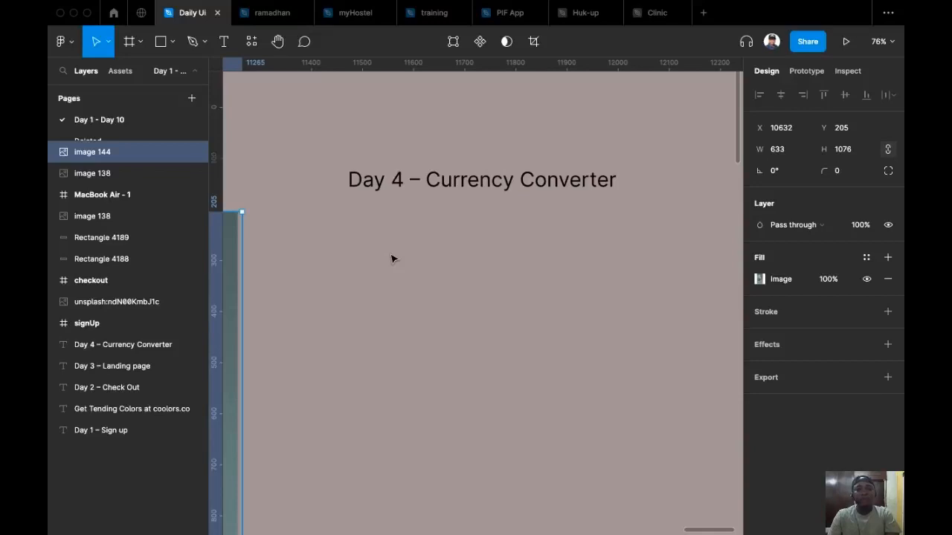
Add an iPhone 13 Pro Max frame and place it directly below the "Day 4 – Currency Converter" heading, at about X 11472, Y 196.
{"action": "scroll", "coordinate": [394, 253], "scroll_direction": "down", "scroll_amount": 1}
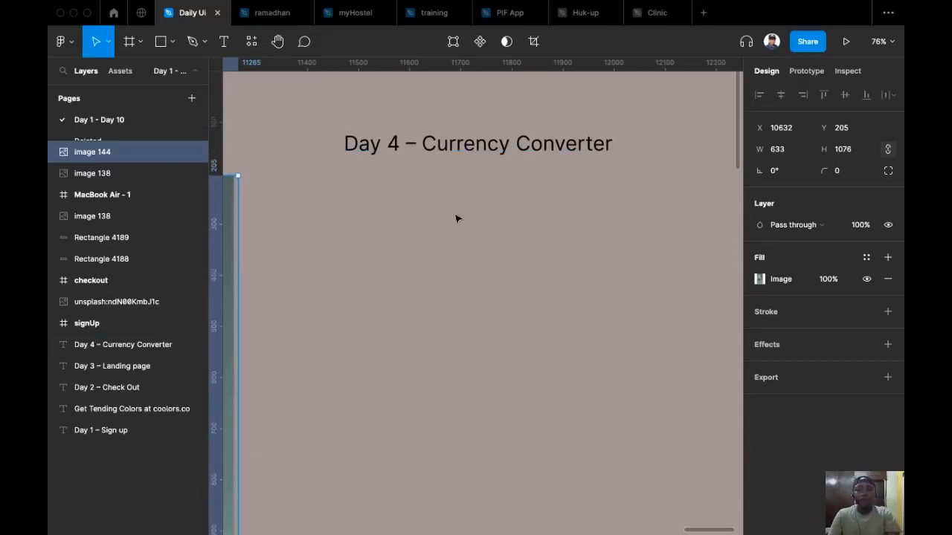
{"action": "scroll", "coordinate": [425, 219], "scroll_direction": "up", "scroll_amount": 2}
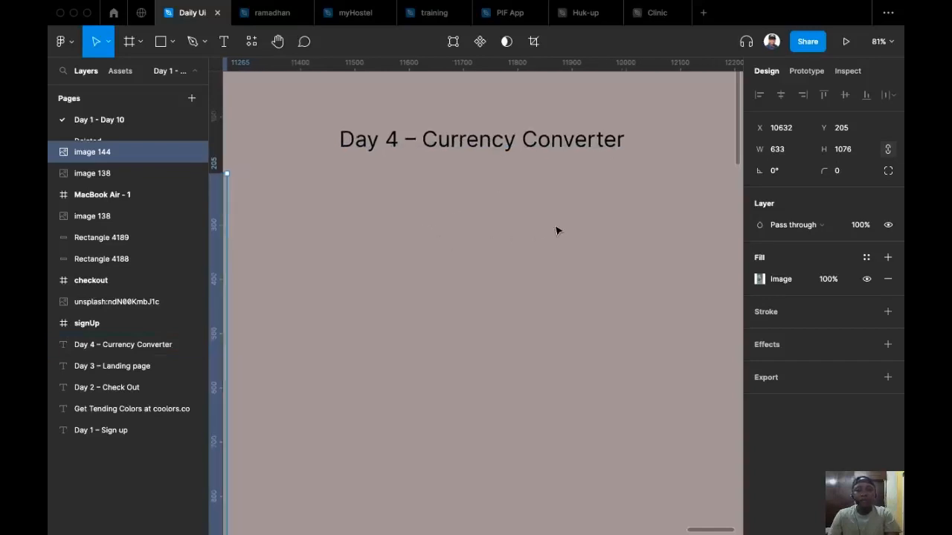
{"action": "scroll", "coordinate": [484, 240], "scroll_direction": "right", "scroll_amount": 1}
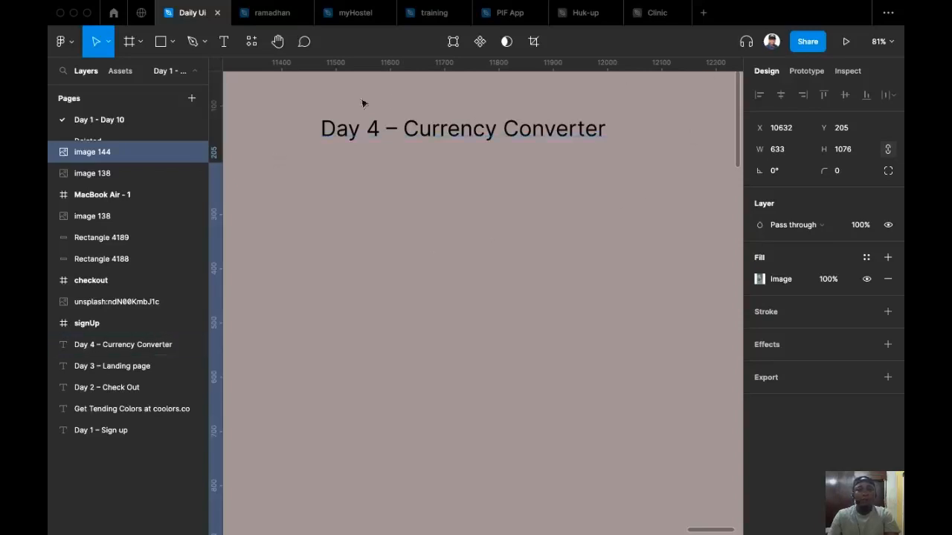
{"action": "left_click", "coordinate": [129, 42]}
{"action": "left_click", "coordinate": [770, 117]}
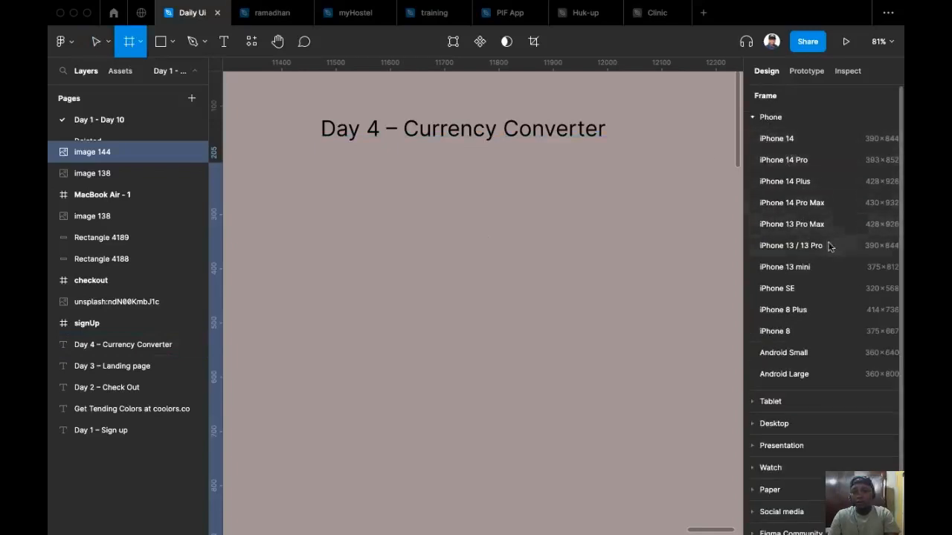
{"action": "left_click", "coordinate": [811, 224]}
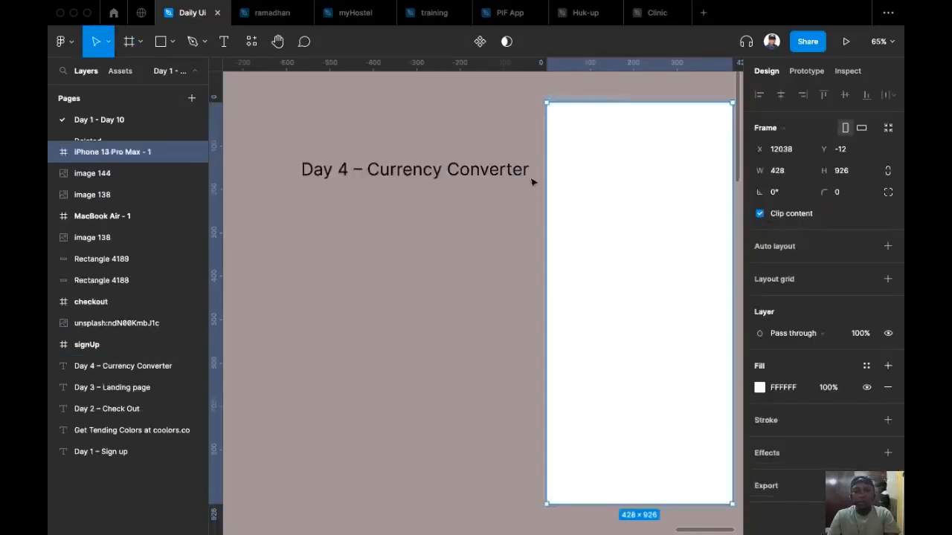
{"action": "left_click_drag", "start_coordinate": [433, 317], "coordinate": [379, 292]}
{"action": "left_click_drag", "start_coordinate": [397, 274], "coordinate": [449, 253]}
Rename the new phone frame as "Currency converter".
{"action": "scroll", "coordinate": [449, 254], "scroll_direction": "up", "scroll_amount": 5}
{"action": "scroll", "coordinate": [442, 226], "scroll_direction": "down", "scroll_amount": 3}
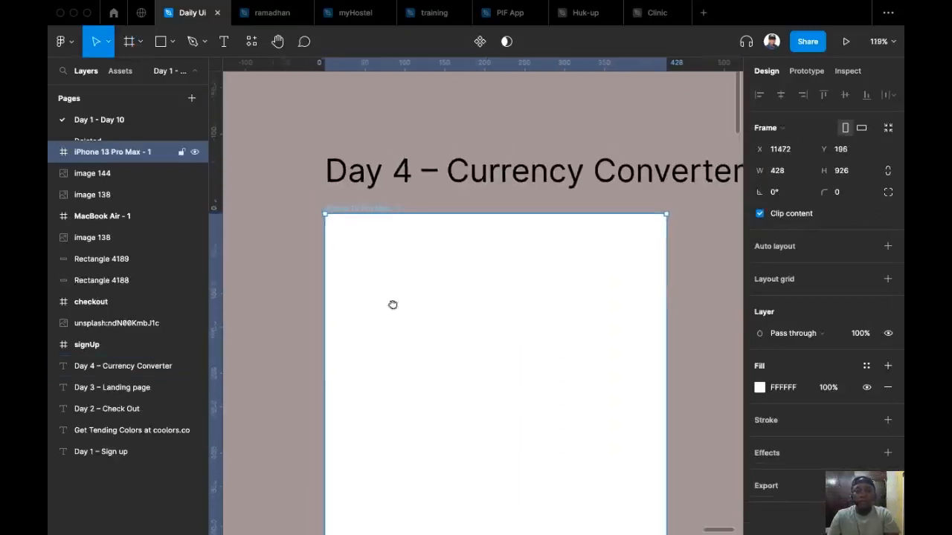
{"action": "double_click", "coordinate": [318, 199]}
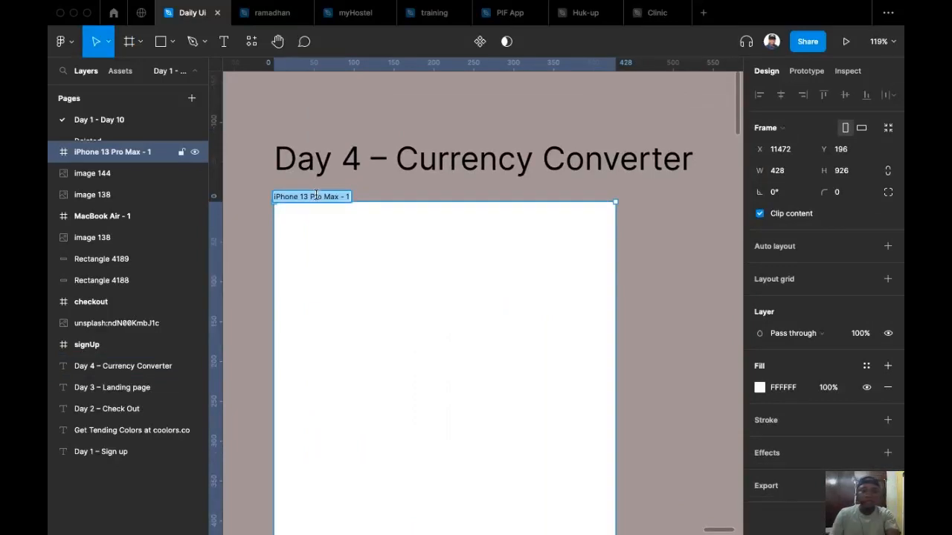
{"action": "type", "text": "Currency"}
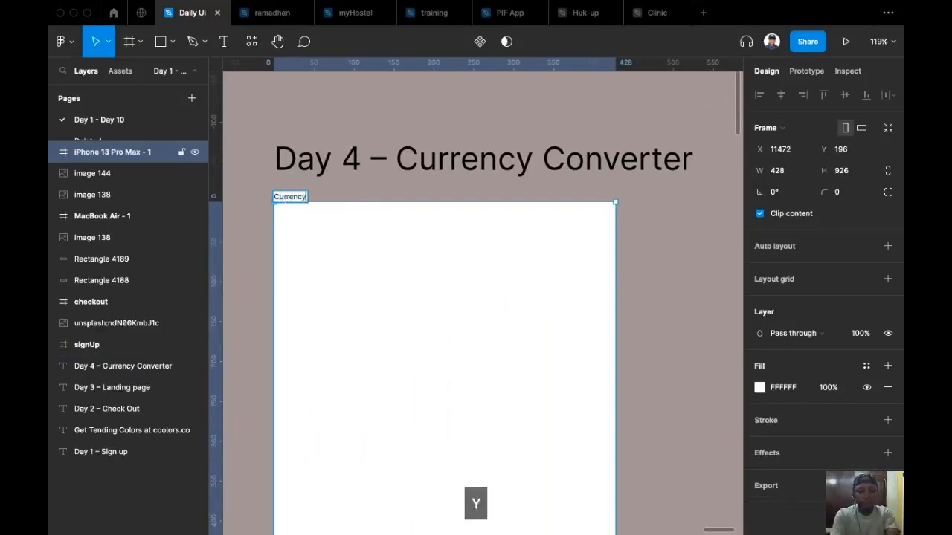
{"action": "type", "text": " converter"}
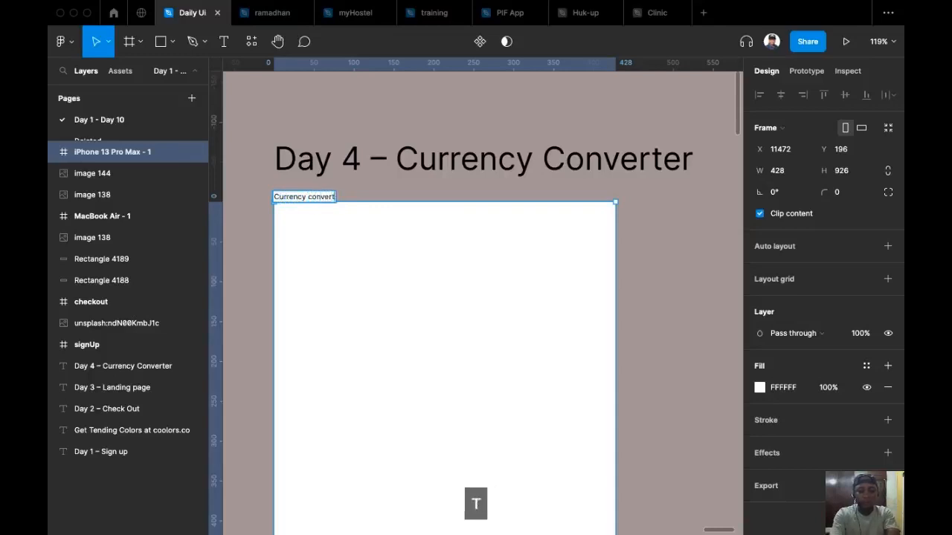
{"action": "key", "text": "Return"}
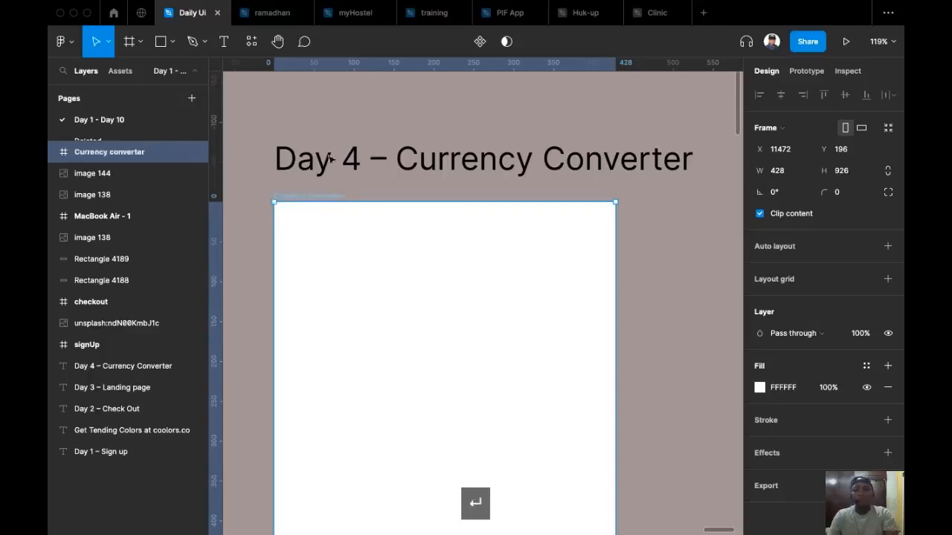
{"action": "scroll", "coordinate": [380, 127], "scroll_direction": "down", "scroll_amount": 5}
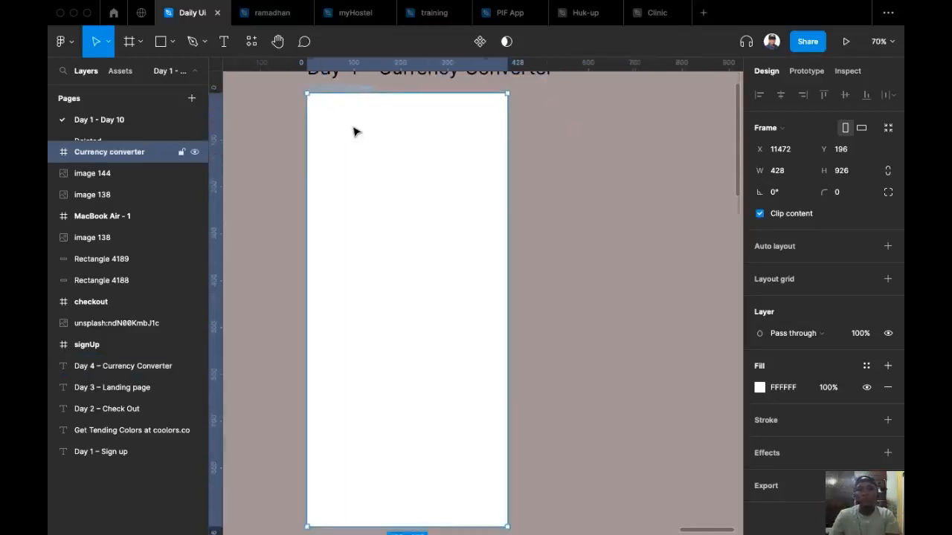
{"action": "scroll", "coordinate": [354, 132], "scroll_direction": "down", "scroll_amount": 3}
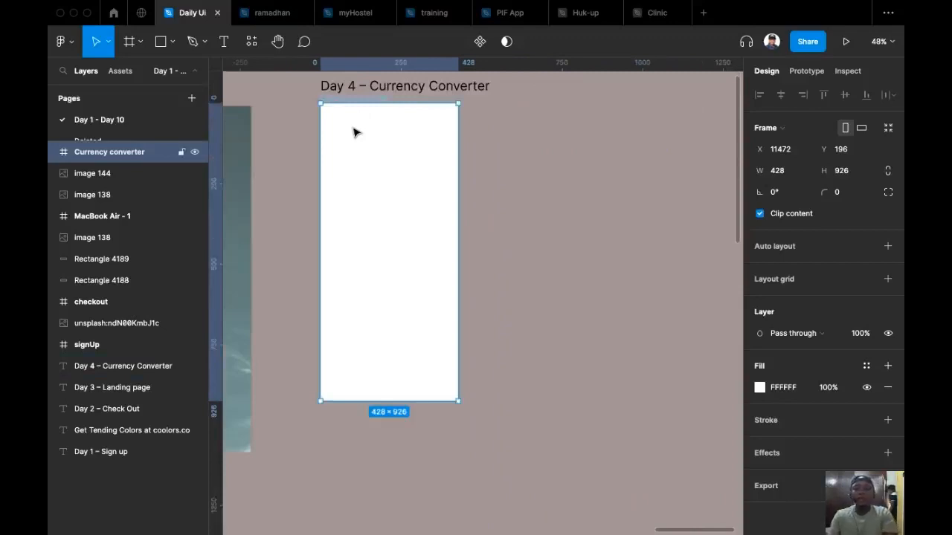
{"action": "scroll", "coordinate": [410, 177], "scroll_direction": "left", "scroll_amount": 2}
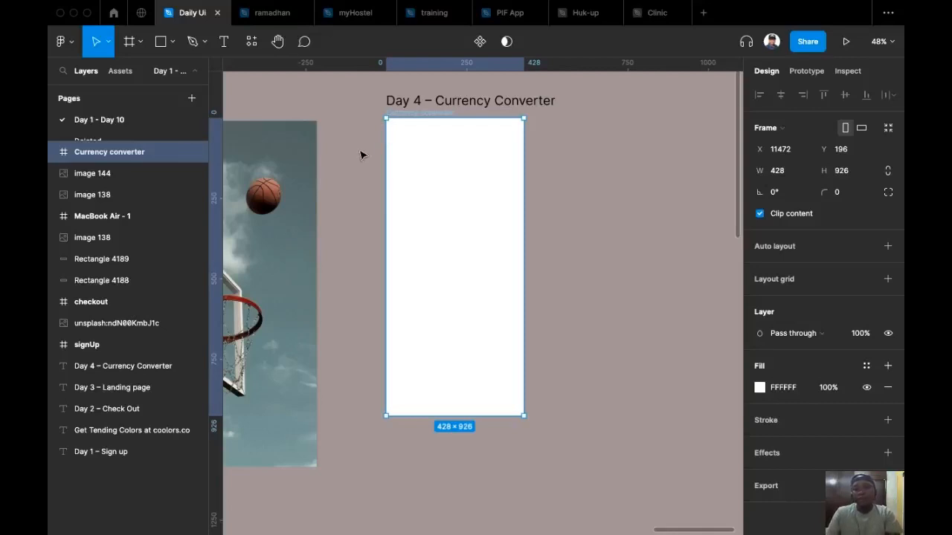
{"action": "scroll", "coordinate": [360, 155], "scroll_direction": "up", "scroll_amount": 3}
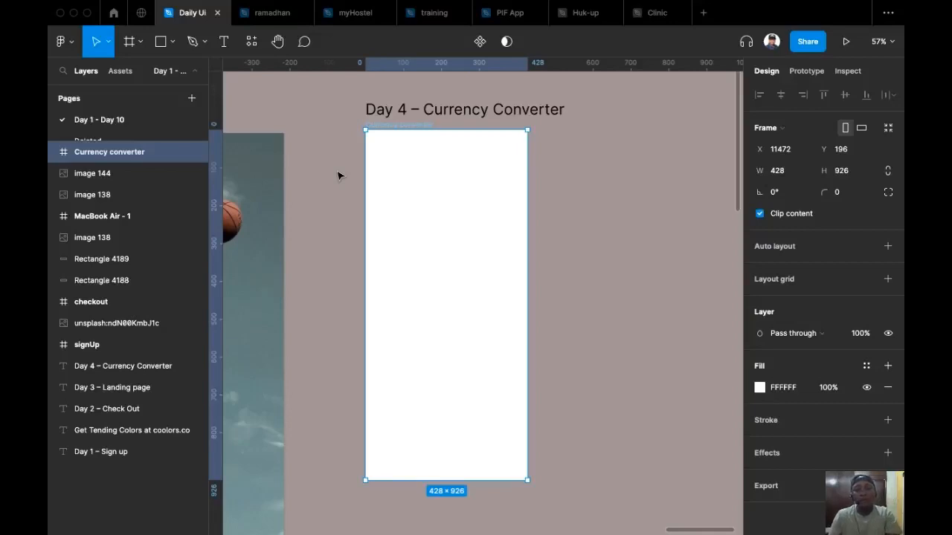
{"action": "scroll", "coordinate": [313, 167], "scroll_direction": "right", "scroll_amount": 2}
{"action": "scroll", "coordinate": [313, 166], "scroll_direction": "down", "scroll_amount": 1}
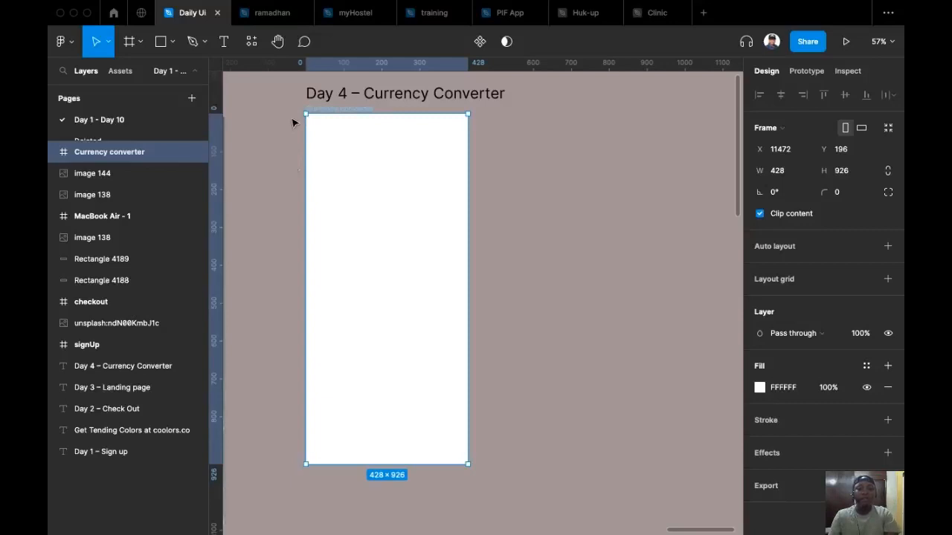
{"action": "scroll", "coordinate": [283, 142], "scroll_direction": "up", "scroll_amount": 2}
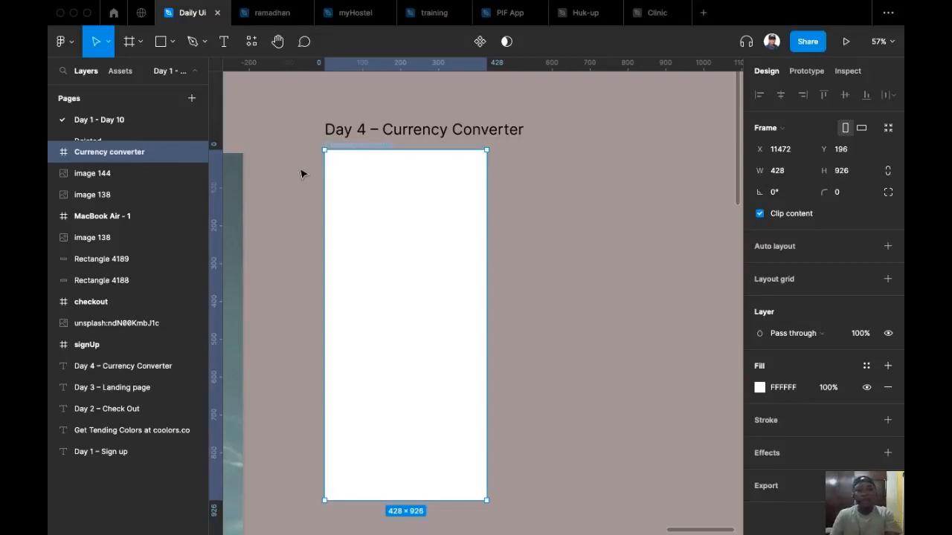
{"action": "scroll", "coordinate": [304, 174], "scroll_direction": "down", "scroll_amount": 2}
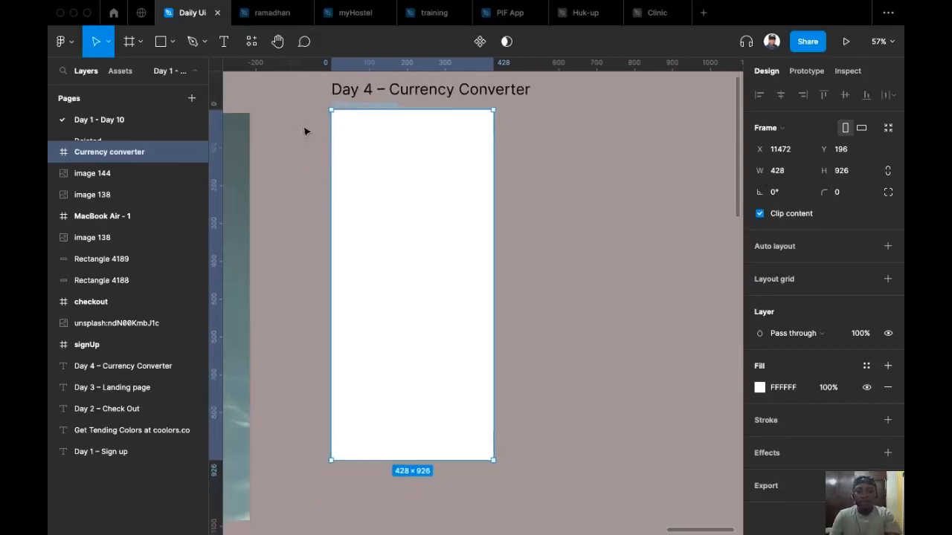
{"action": "scroll", "coordinate": [305, 132], "scroll_direction": "up", "scroll_amount": 1}
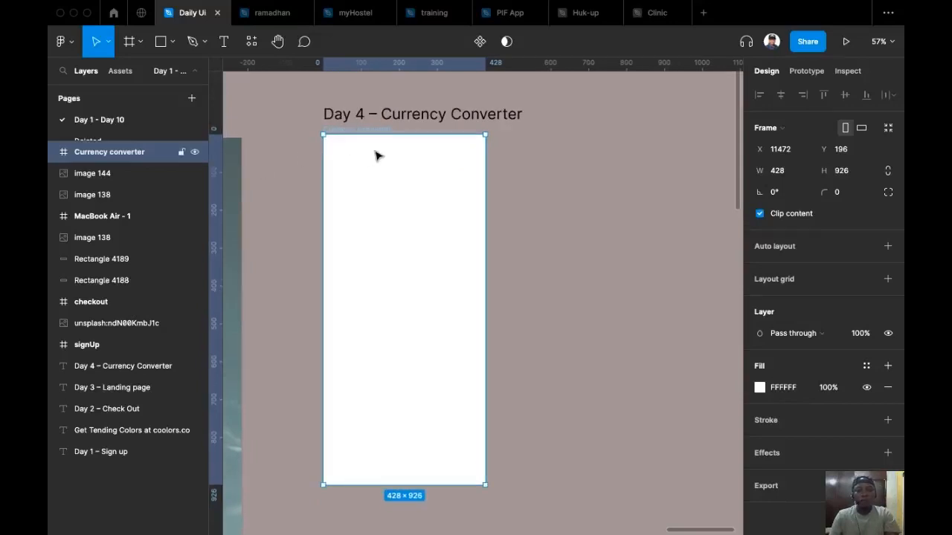
{"action": "scroll", "coordinate": [496, 171], "scroll_direction": "down", "scroll_amount": 1}
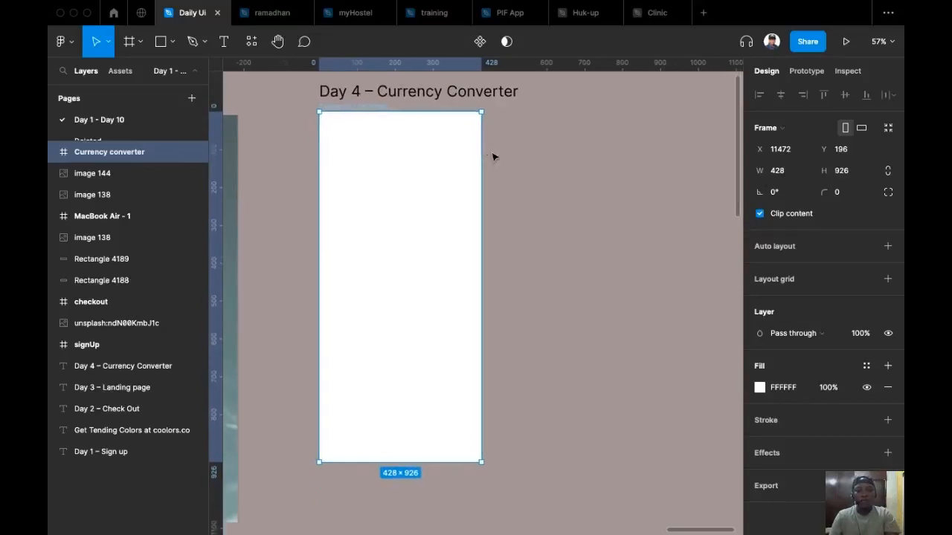
{"action": "scroll", "coordinate": [513, 138], "scroll_direction": "down", "scroll_amount": 1}
{"action": "scroll", "coordinate": [519, 138], "scroll_direction": "down", "scroll_amount": 4}
{"action": "scroll", "coordinate": [520, 142], "scroll_direction": "up", "scroll_amount": 3}
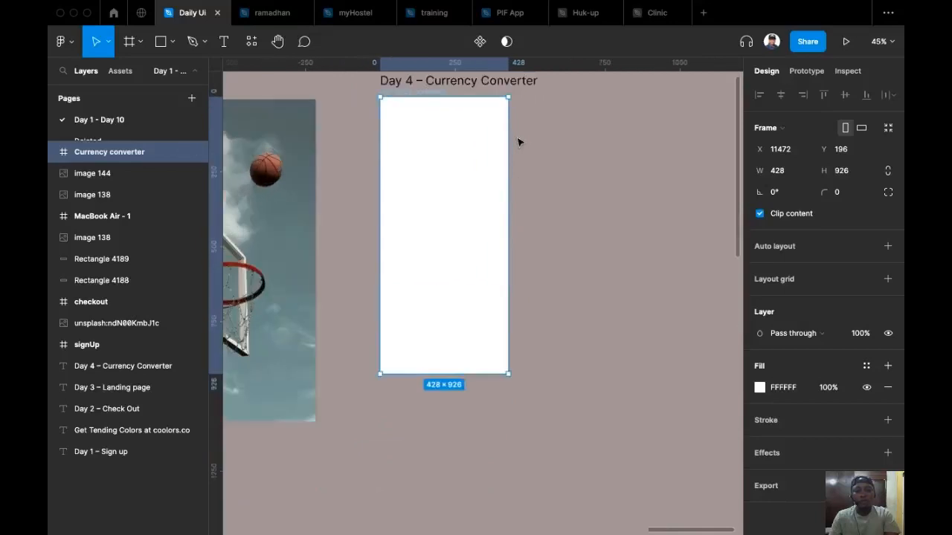
{"action": "scroll", "coordinate": [519, 142], "scroll_direction": "up", "scroll_amount": 1}
{"action": "scroll", "coordinate": [501, 164], "scroll_direction": "up", "scroll_amount": 1}
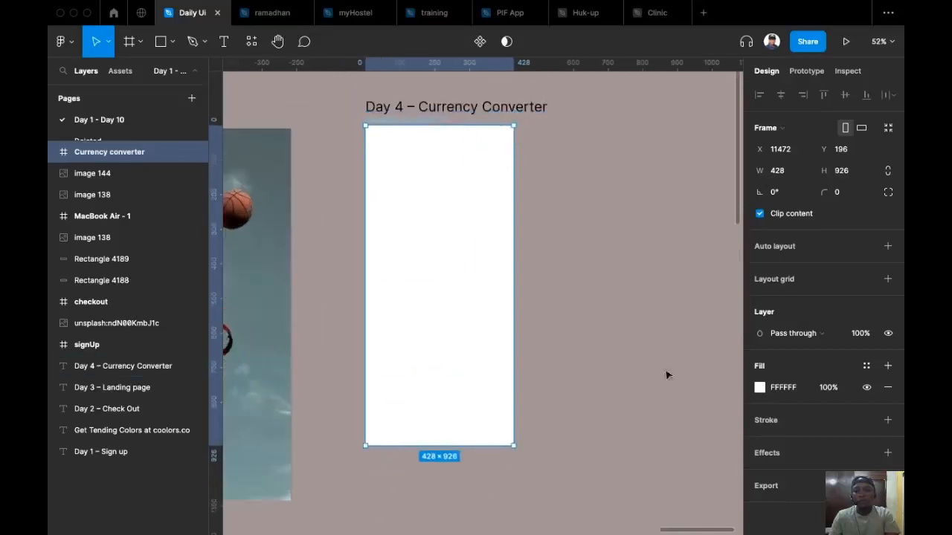
Change the Currency converter frame's solid fill to dark navy blue, hex 060553, and deselect the frame.
{"action": "left_click", "coordinate": [759, 387]}
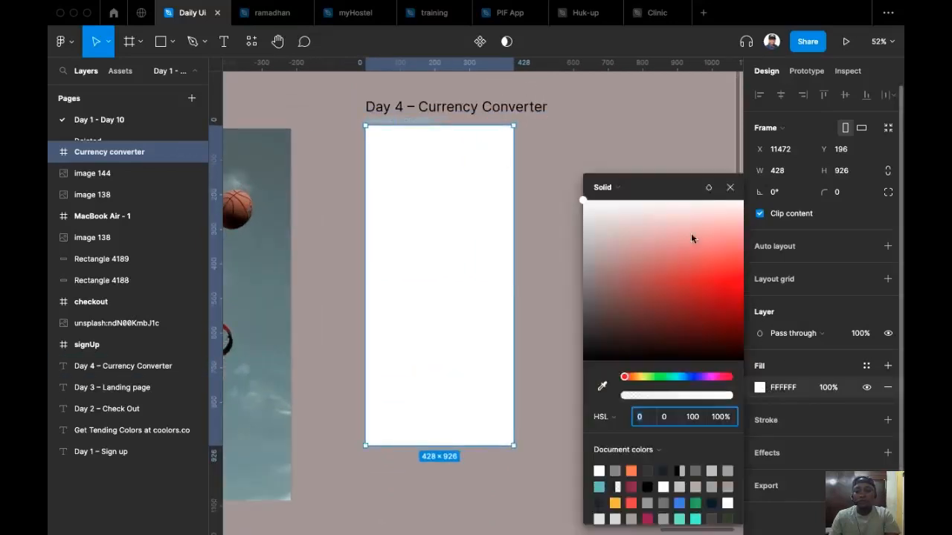
{"action": "left_click", "coordinate": [694, 377]}
{"action": "left_click", "coordinate": [711, 308]}
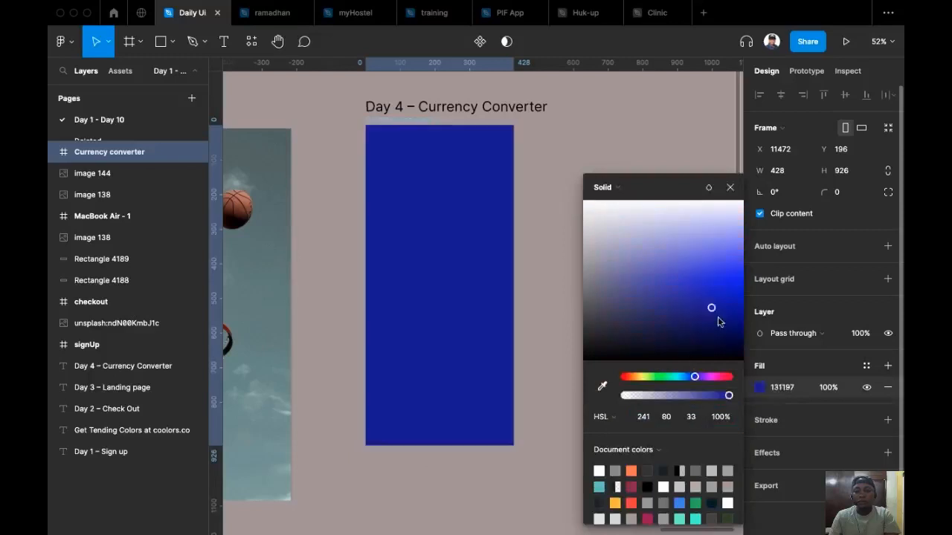
{"action": "left_click_drag", "start_coordinate": [724, 323], "coordinate": [727, 333]}
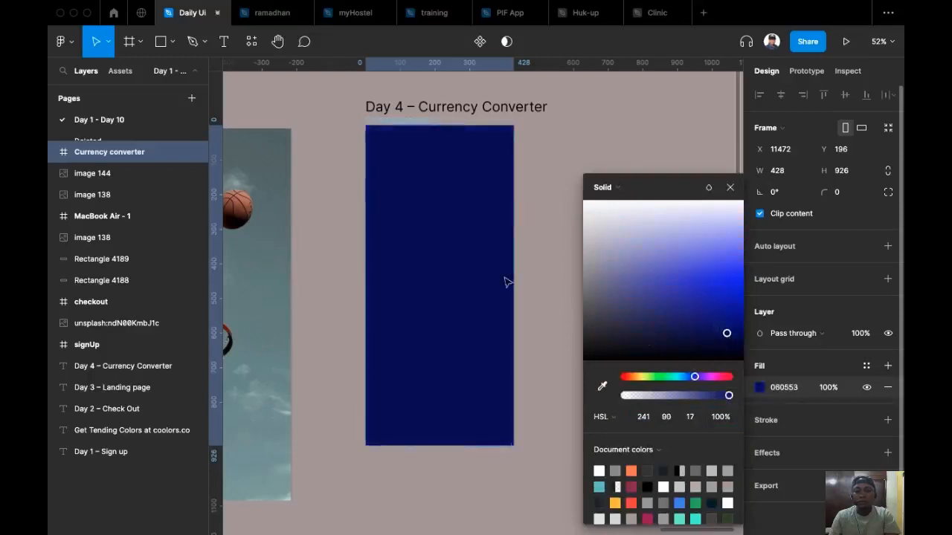
{"action": "left_click", "coordinate": [537, 270]}
{"action": "scroll", "coordinate": [520, 238], "scroll_direction": "down", "scroll_amount": 2}
{"action": "scroll", "coordinate": [573, 163], "scroll_direction": "down", "scroll_amount": 3}
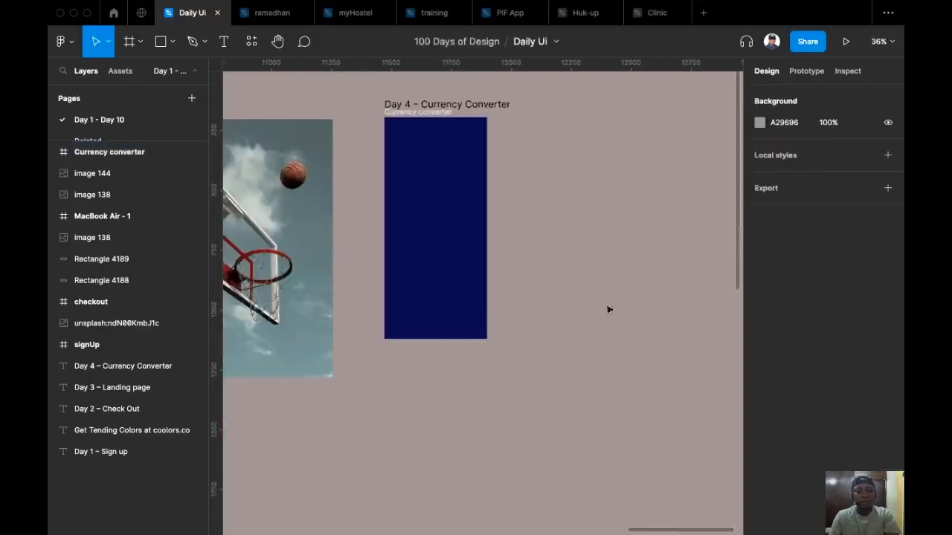
{"action": "key", "text": "ctrl+Left"}
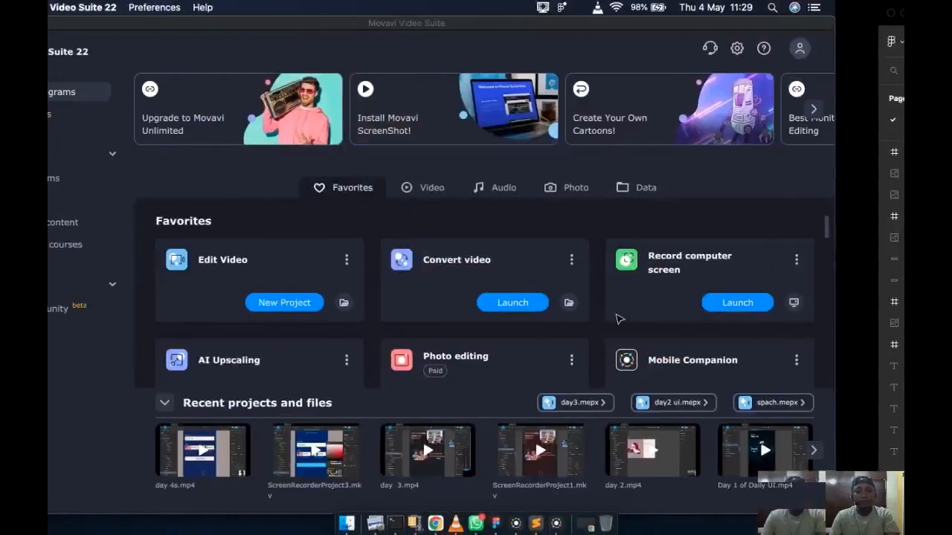
{"action": "key", "text": "ctrl+Right"}
{"action": "key", "text": "ctrl+Right"}
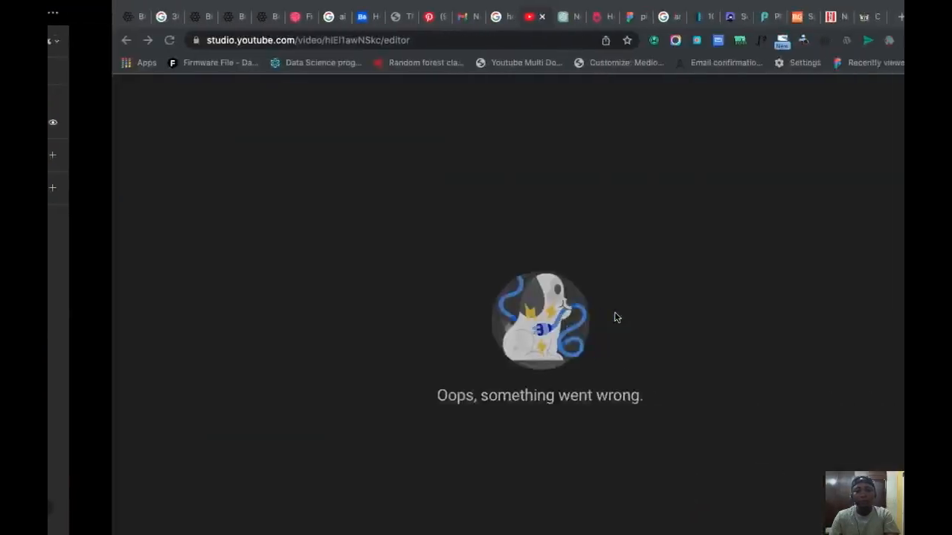
{"action": "key", "text": "ctrl+Left"}
Add the text "Cureency converter" near the top of the navy frame, at about X 118, Y 91.
{"action": "scroll", "coordinate": [543, 290], "scroll_direction": "up", "scroll_amount": 2}
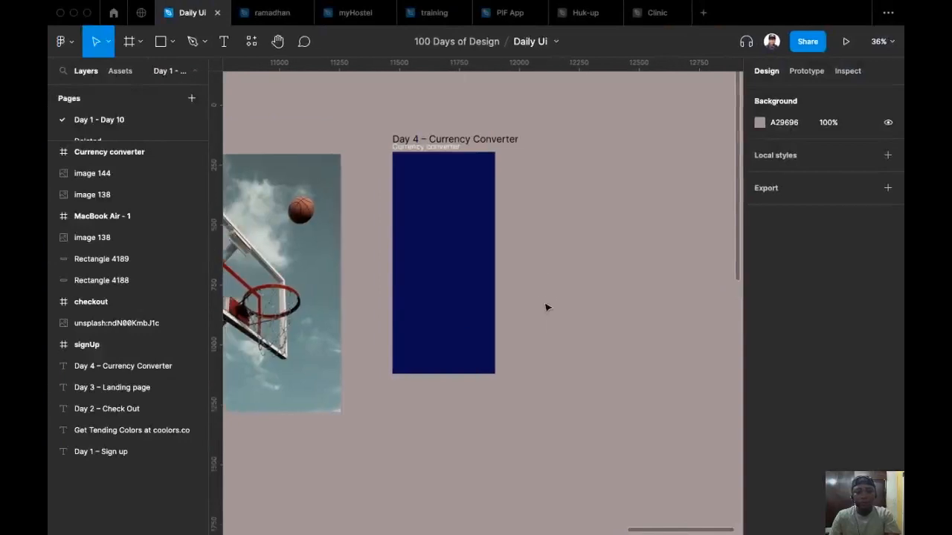
{"action": "scroll", "coordinate": [503, 187], "scroll_direction": "up", "scroll_amount": 1}
{"action": "scroll", "coordinate": [502, 188], "scroll_direction": "up", "scroll_amount": 5}
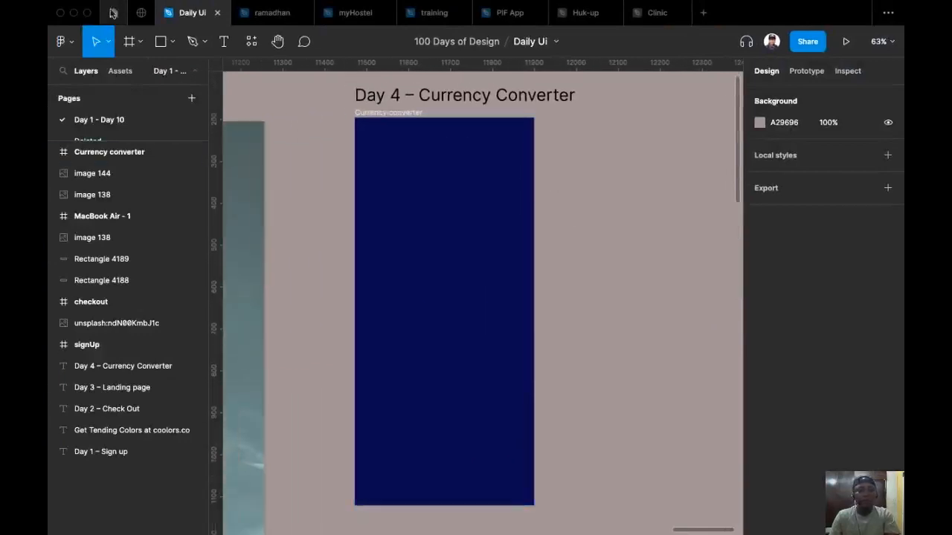
{"action": "left_click", "coordinate": [223, 41]}
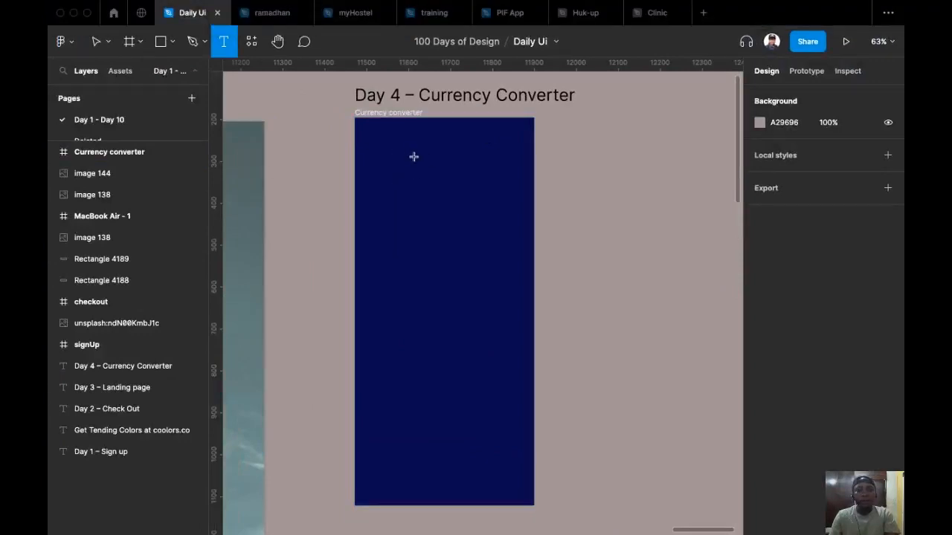
{"action": "left_click", "coordinate": [472, 178]}
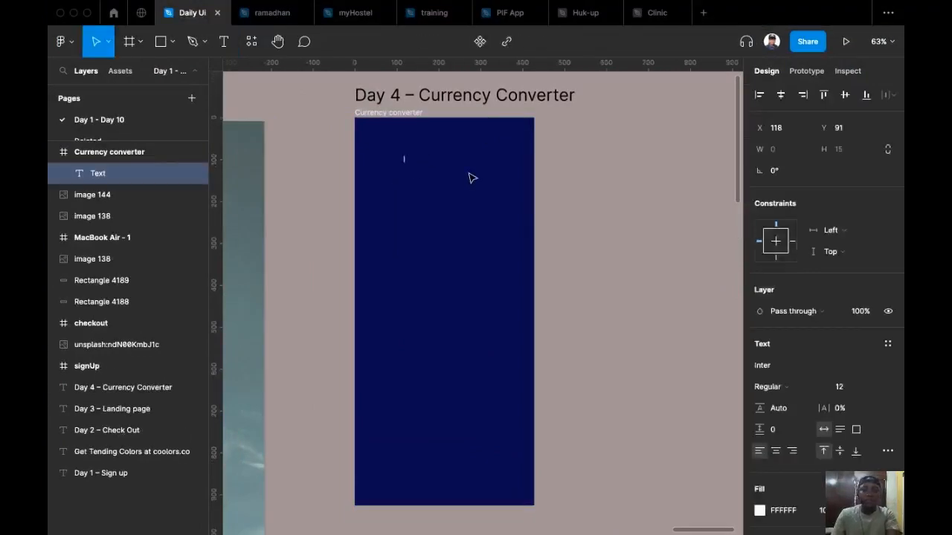
{"action": "type", "text": "Curee"}
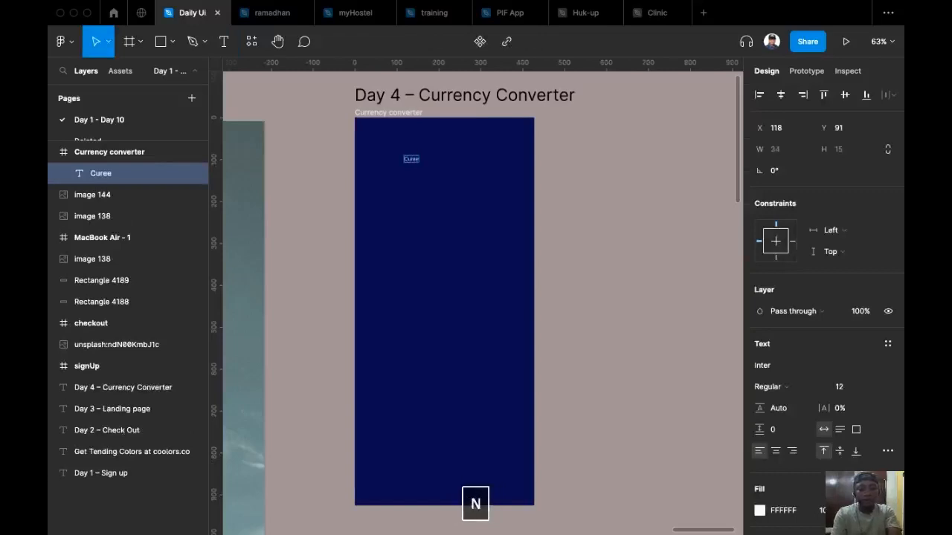
{"action": "type", "text": "ncy con"}
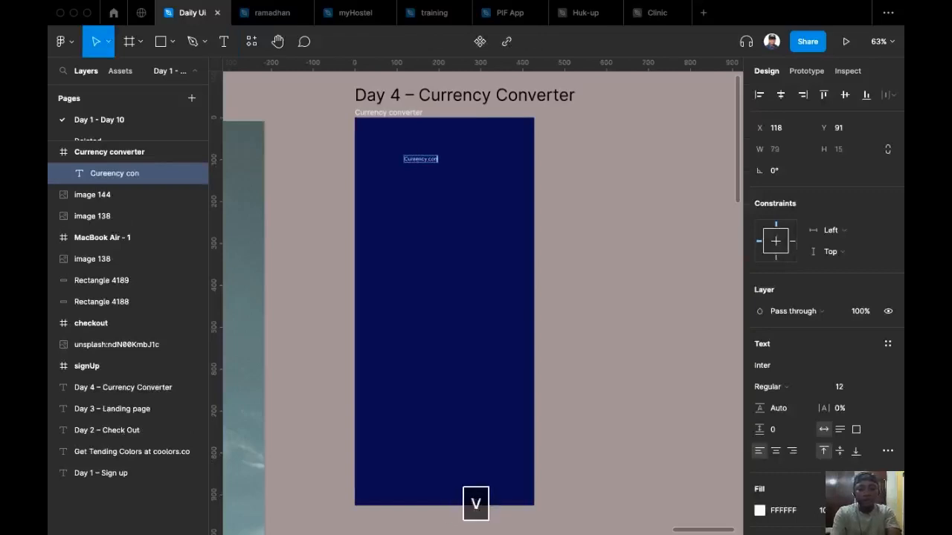
{"action": "type", "text": "verter"}
{"action": "key", "text": "Escape"}
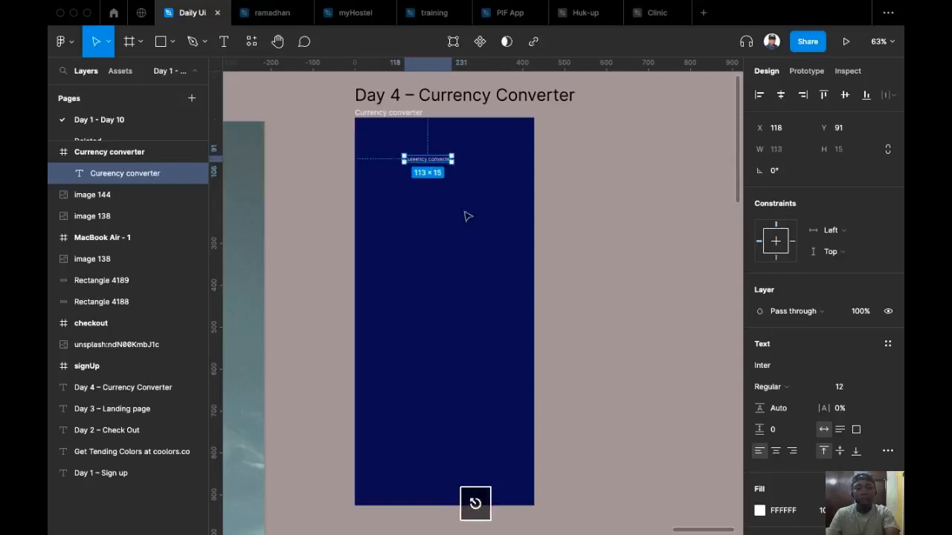
{"action": "scroll", "coordinate": [416, 156], "scroll_direction": "up", "scroll_amount": 5}
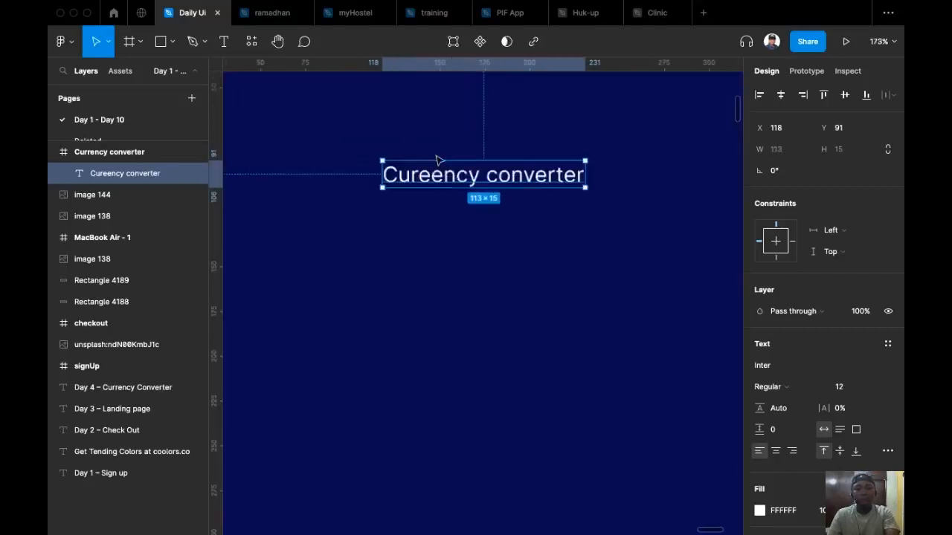
Correct the misspelled first word of the title with the spell-check suggestion "Currency".
{"action": "double_click", "coordinate": [451, 189]}
{"action": "right_click", "coordinate": [448, 179]}
{"action": "left_click", "coordinate": [446, 181]}
{"action": "left_click", "coordinate": [446, 179]}
{"action": "right_click", "coordinate": [413, 182]}
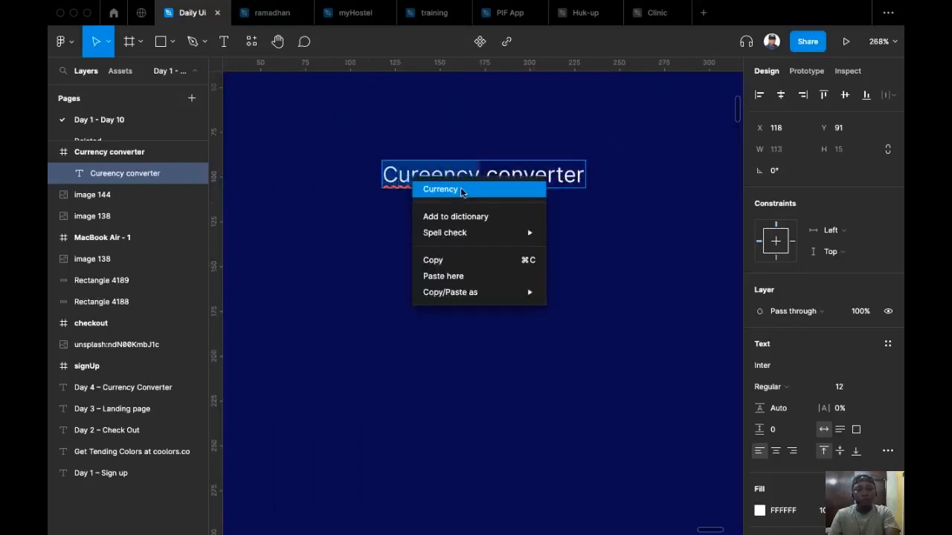
{"action": "left_click", "coordinate": [460, 188]}
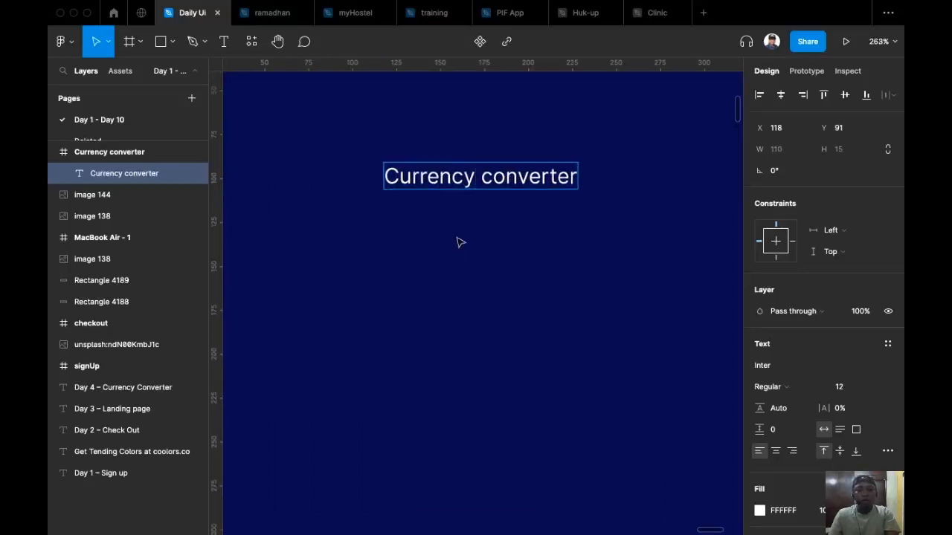
Set the "Currency converter" title's font size to 20 and center it horizontally in the navy frame.
{"action": "scroll", "coordinate": [459, 244], "scroll_direction": "down", "scroll_amount": 4}
{"action": "scroll", "coordinate": [457, 242], "scroll_direction": "down", "scroll_amount": 3}
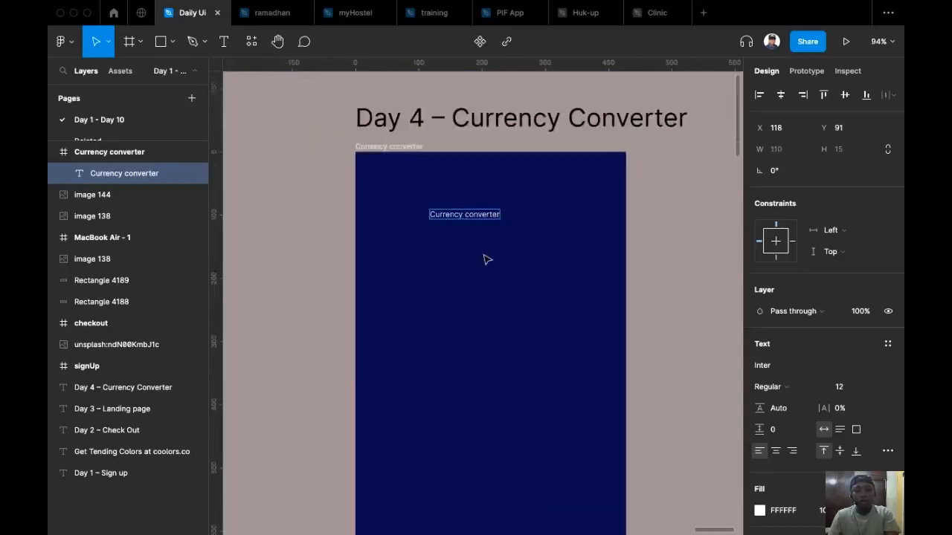
{"action": "scroll", "coordinate": [486, 260], "scroll_direction": "up", "scroll_amount": 4}
{"action": "scroll", "coordinate": [485, 259], "scroll_direction": "down", "scroll_amount": 3}
{"action": "scroll", "coordinate": [486, 260], "scroll_direction": "up", "scroll_amount": 4}
{"action": "scroll", "coordinate": [485, 259], "scroll_direction": "down", "scroll_amount": 4}
{"action": "left_click_drag", "start_coordinate": [485, 258], "coordinate": [421, 251]}
{"action": "left_click", "coordinate": [583, 231]}
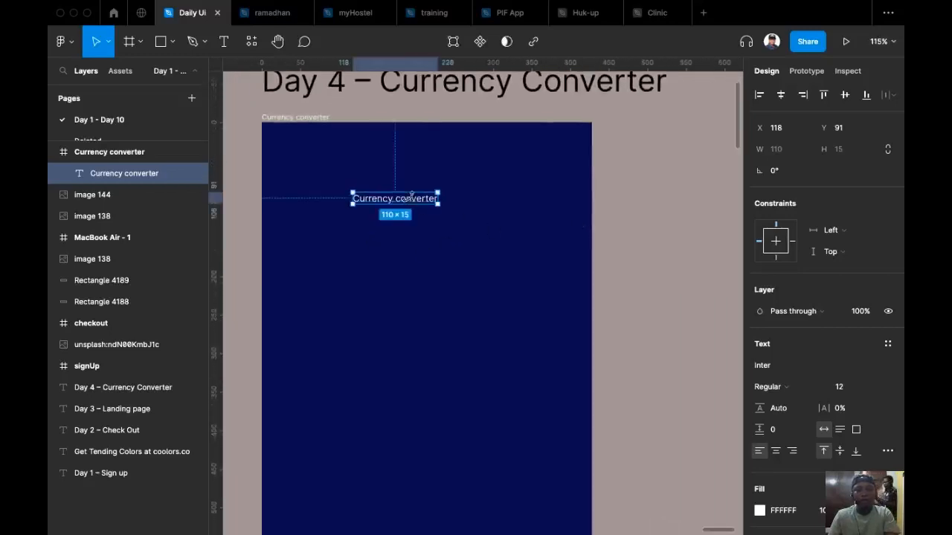
{"action": "left_click_drag", "start_coordinate": [411, 202], "coordinate": [439, 203]}
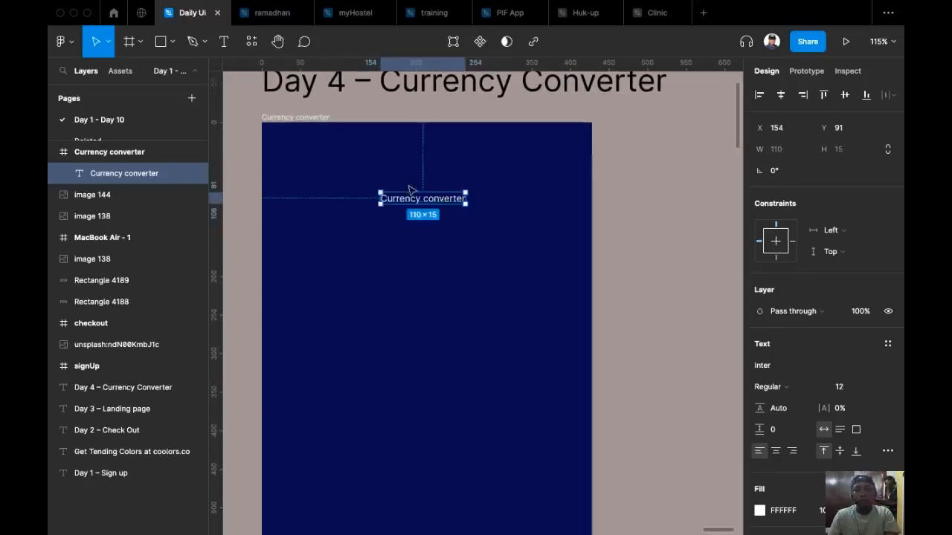
{"action": "left_click", "coordinate": [876, 387]}
{"action": "left_click", "coordinate": [856, 466]}
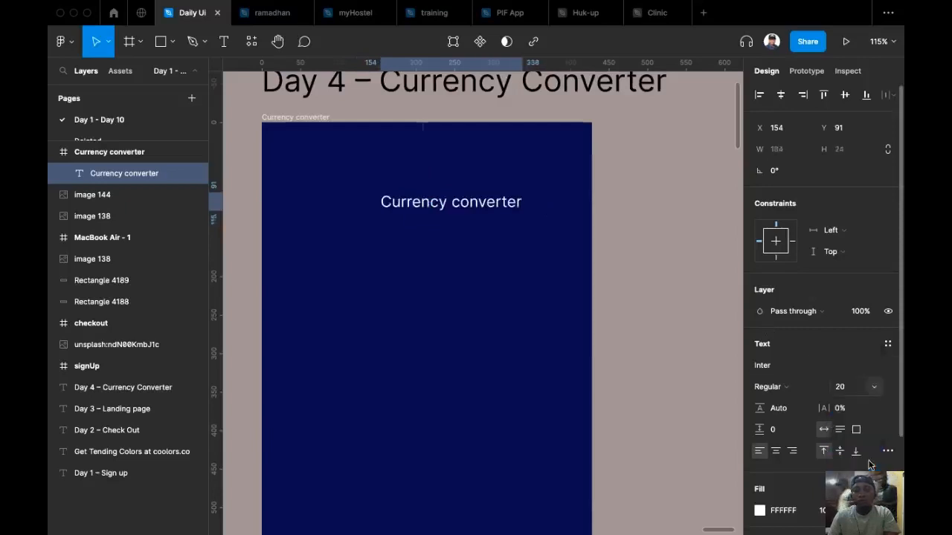
{"action": "left_click", "coordinate": [780, 94]}
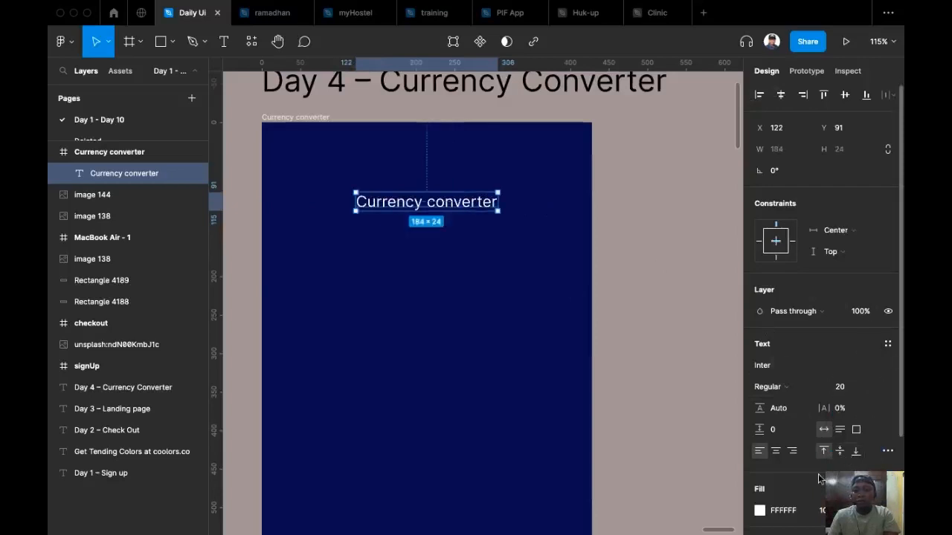
Make the title bold and shift it to X 118 so it sits centered in the frame.
{"action": "left_click", "coordinate": [791, 391]}
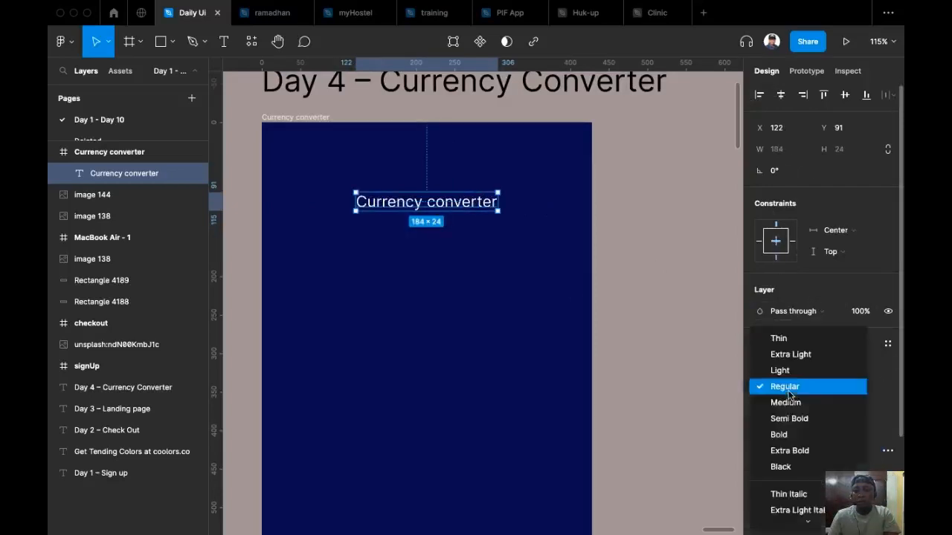
{"action": "left_click", "coordinate": [800, 435]}
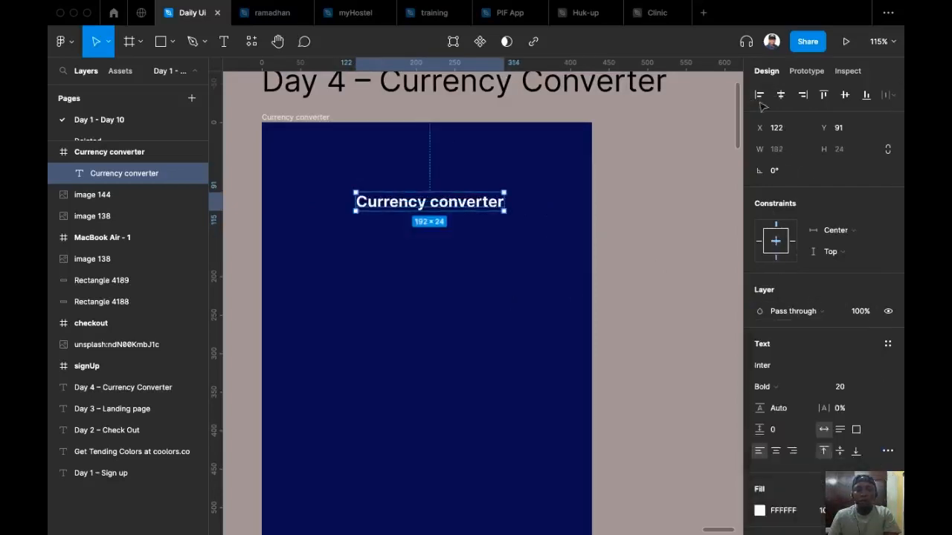
{"action": "key", "text": "Left"}
{"action": "key", "text": "Left"}
{"action": "key", "text": "Left"}
{"action": "key", "text": "Left"}
Draw a frame about 298 × 52 below the title and extend its left edge outward to a width of about 310.
{"action": "scroll", "coordinate": [627, 170], "scroll_direction": "down", "scroll_amount": 2}
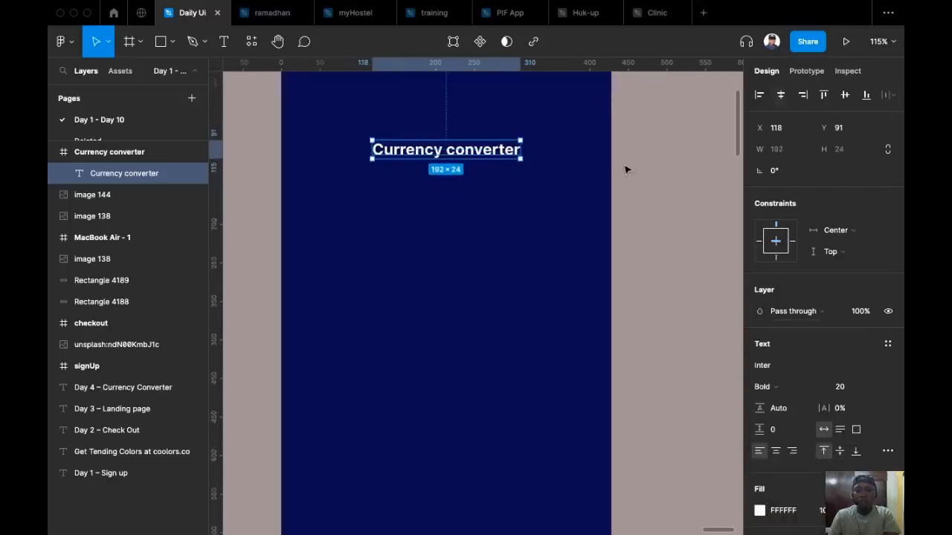
{"action": "scroll", "coordinate": [622, 179], "scroll_direction": "down", "scroll_amount": 2}
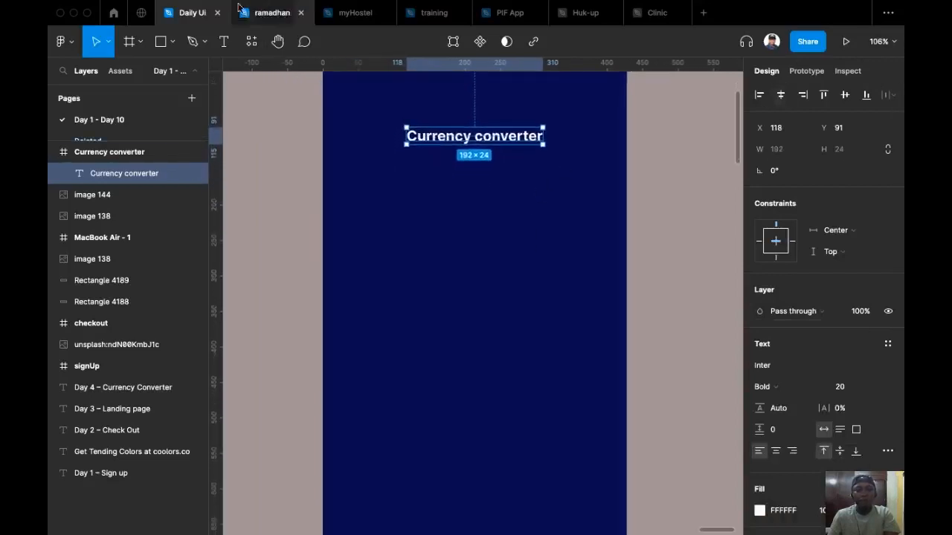
{"action": "left_click", "coordinate": [139, 43]}
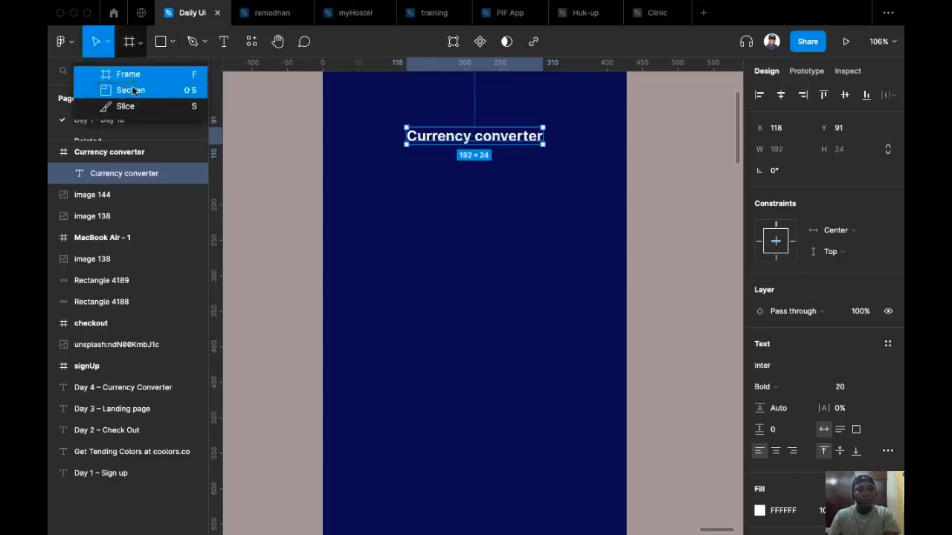
{"action": "left_click", "coordinate": [131, 74]}
{"action": "left_click_drag", "start_coordinate": [371, 230], "coordinate": [583, 271]}
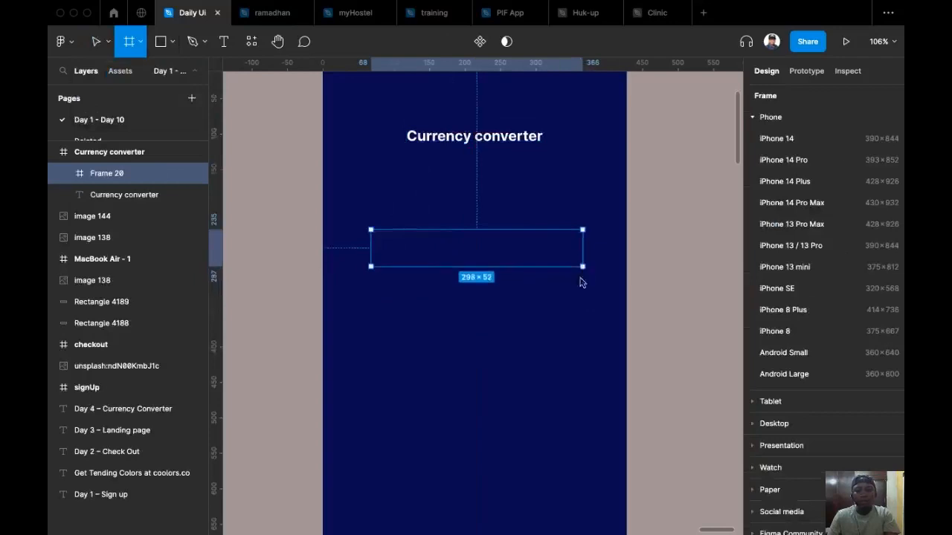
{"action": "scroll", "coordinate": [584, 351], "scroll_direction": "up", "scroll_amount": 3}
{"action": "scroll", "coordinate": [577, 328], "scroll_direction": "down", "scroll_amount": 1}
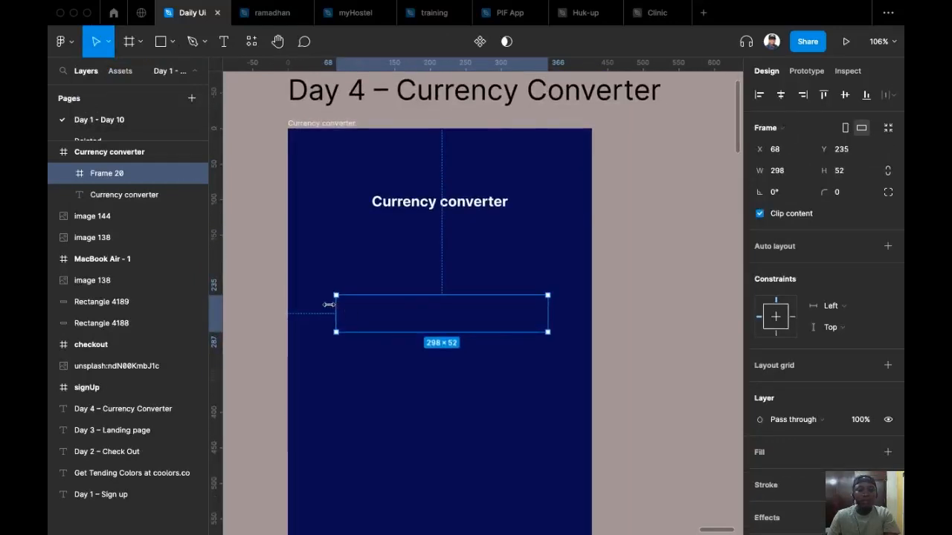
{"action": "left_click_drag", "start_coordinate": [330, 305], "coordinate": [327, 304]}
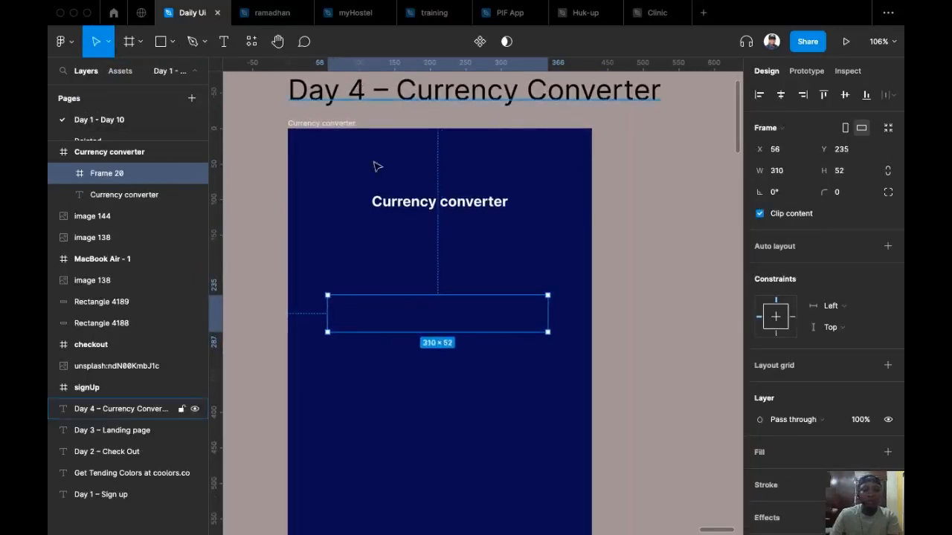
Add a solid white fill, FFFFFF, to the new frame below the title.
{"action": "scroll", "coordinate": [840, 352], "scroll_direction": "down", "scroll_amount": 1}
{"action": "scroll", "coordinate": [840, 353], "scroll_direction": "down", "scroll_amount": 1}
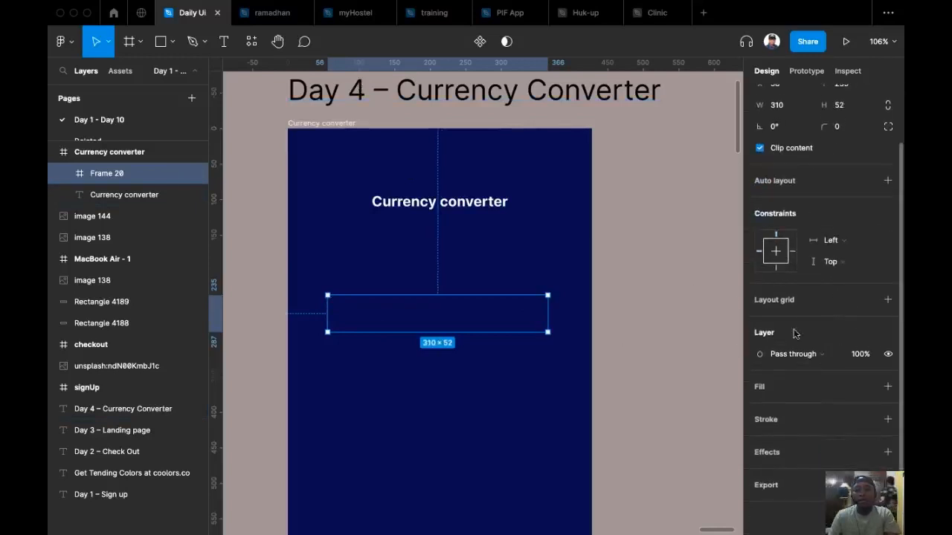
{"action": "left_click", "coordinate": [886, 388]}
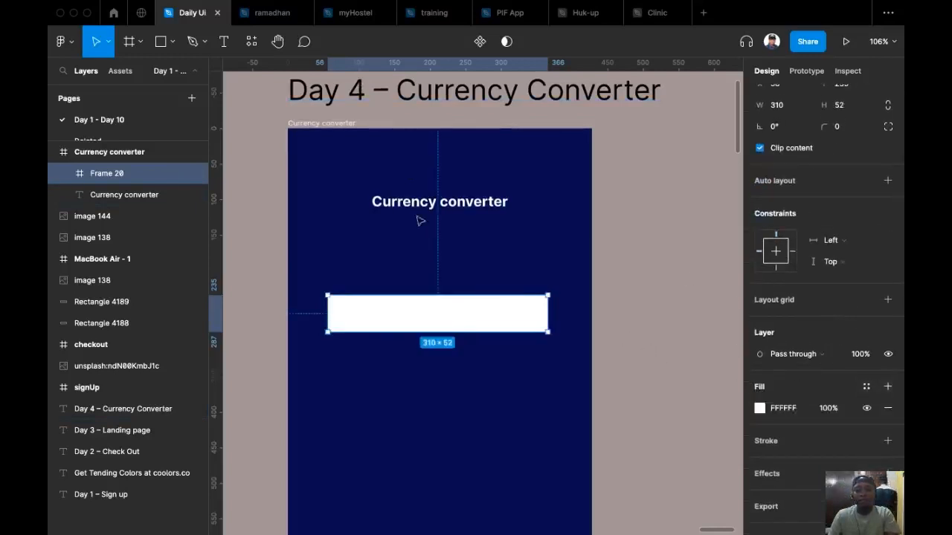
Add a layout grid to the Currency converter frame and set it to 6 columns.
{"action": "left_click", "coordinate": [322, 126]}
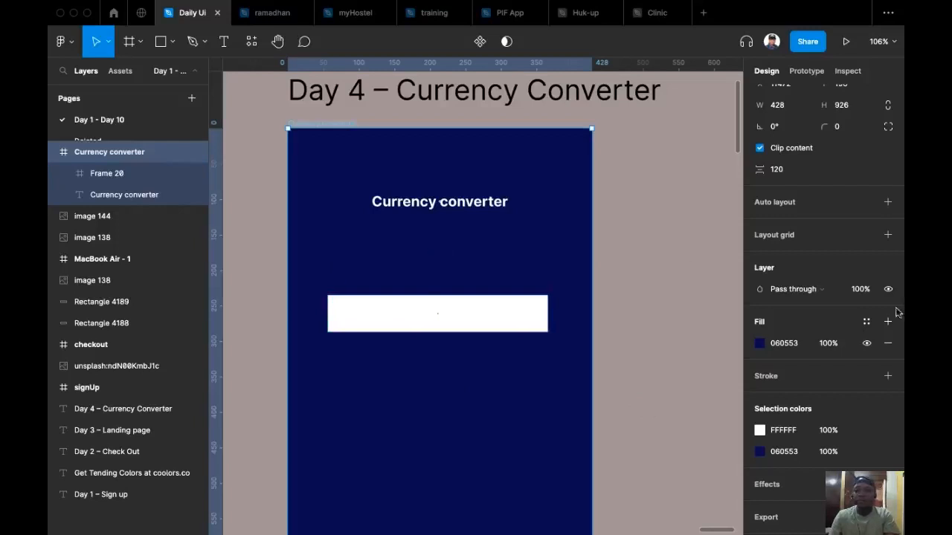
{"action": "left_click", "coordinate": [888, 235]}
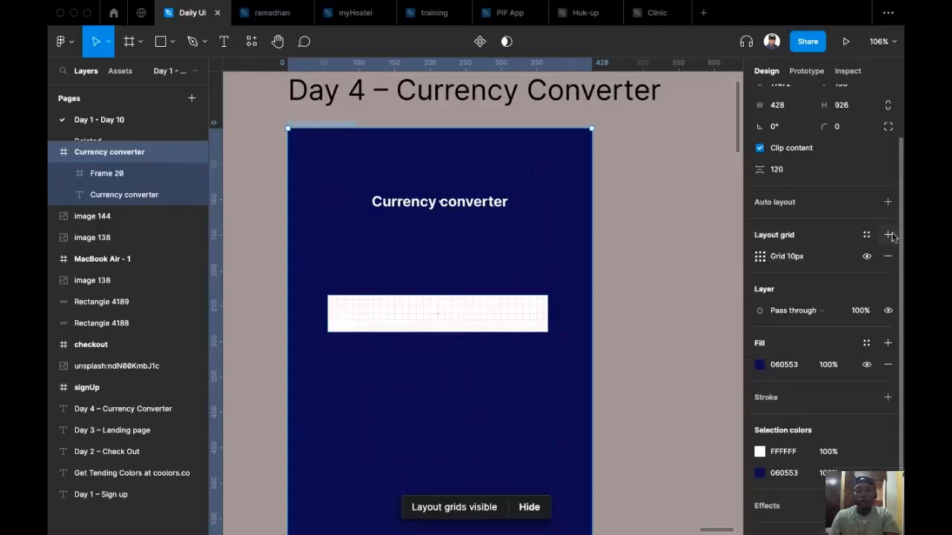
{"action": "left_click", "coordinate": [759, 256]}
{"action": "left_click", "coordinate": [606, 259]}
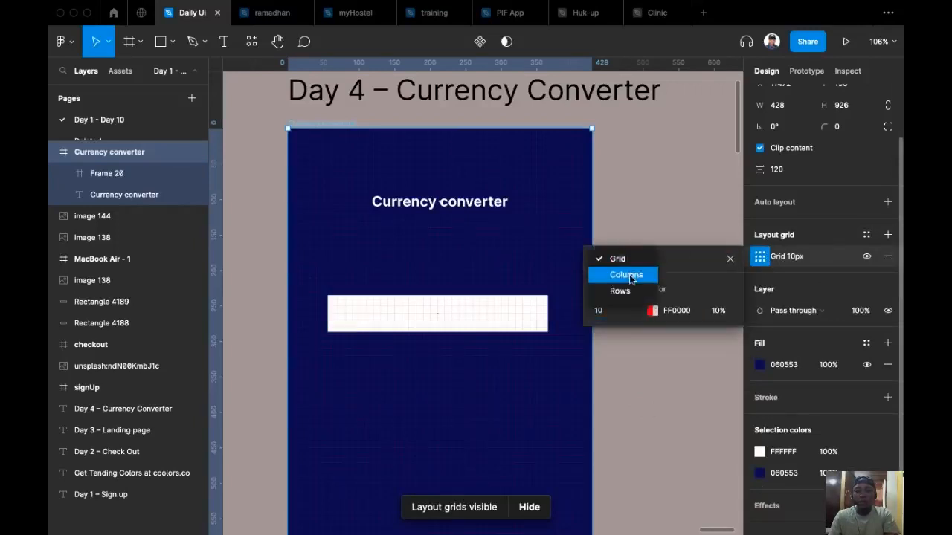
{"action": "left_click", "coordinate": [625, 275]}
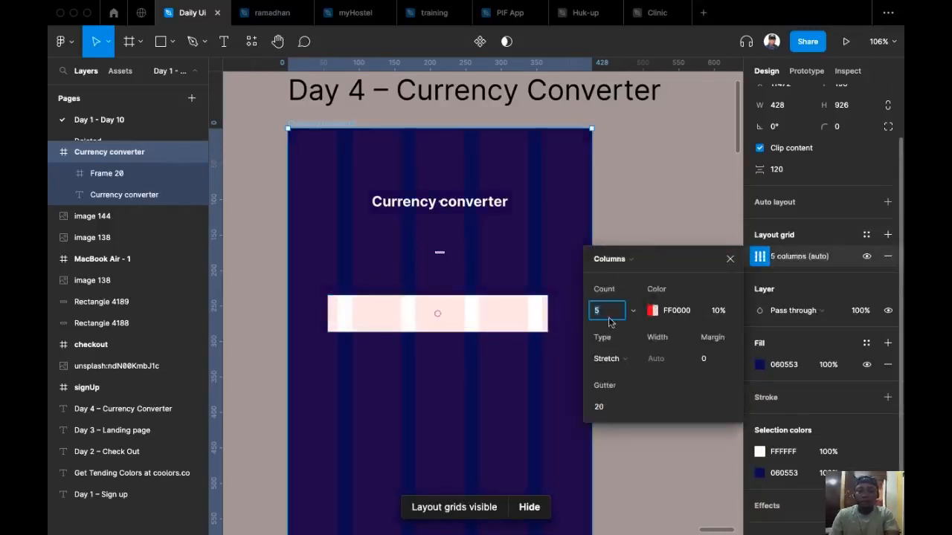
{"action": "key", "text": "Up"}
Set the column grid's margin and gutter to 16 each, and deselect the phone frame.
{"action": "left_click", "coordinate": [705, 357]}
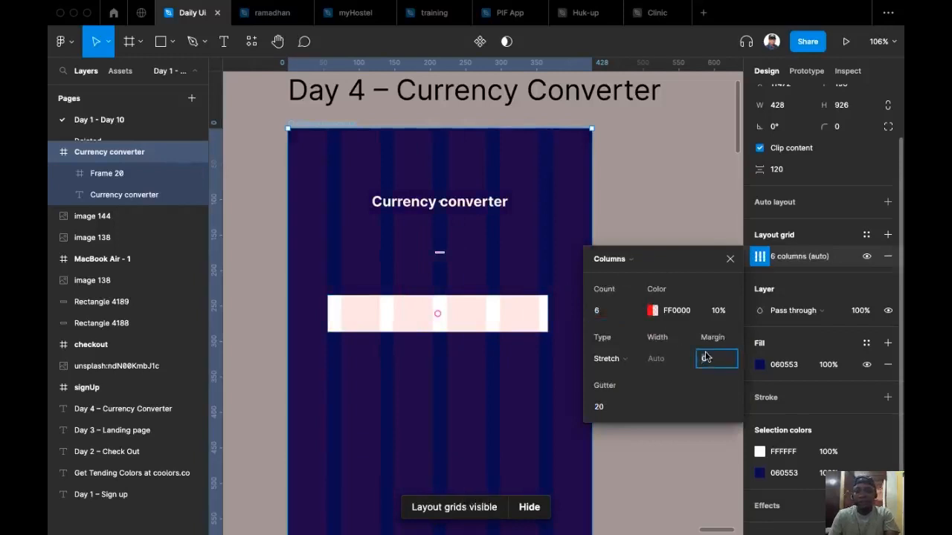
{"action": "type", "text": "14"}
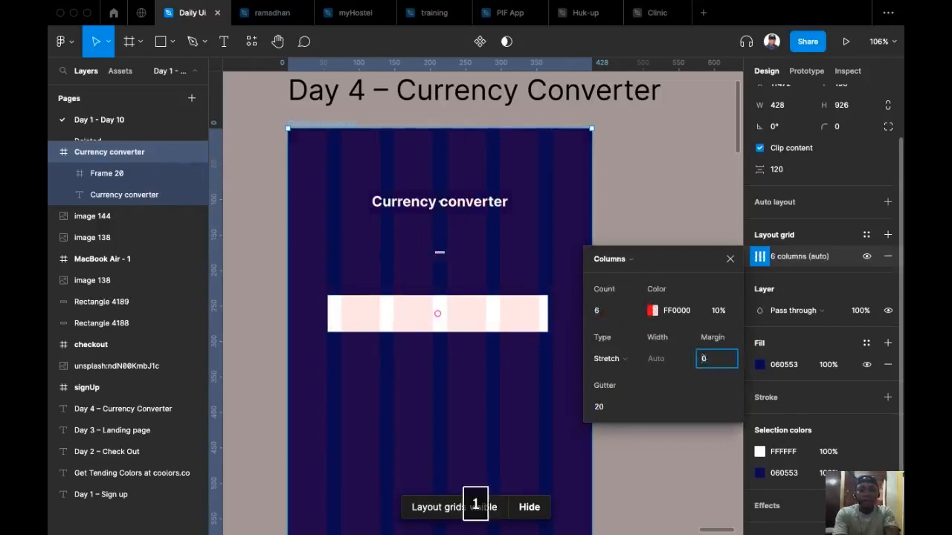
{"action": "key", "text": "BackSpace"}
{"action": "type", "text": "6"}
{"action": "key", "text": "Return"}
{"action": "left_click", "coordinate": [614, 402]}
{"action": "type", "text": "16"}
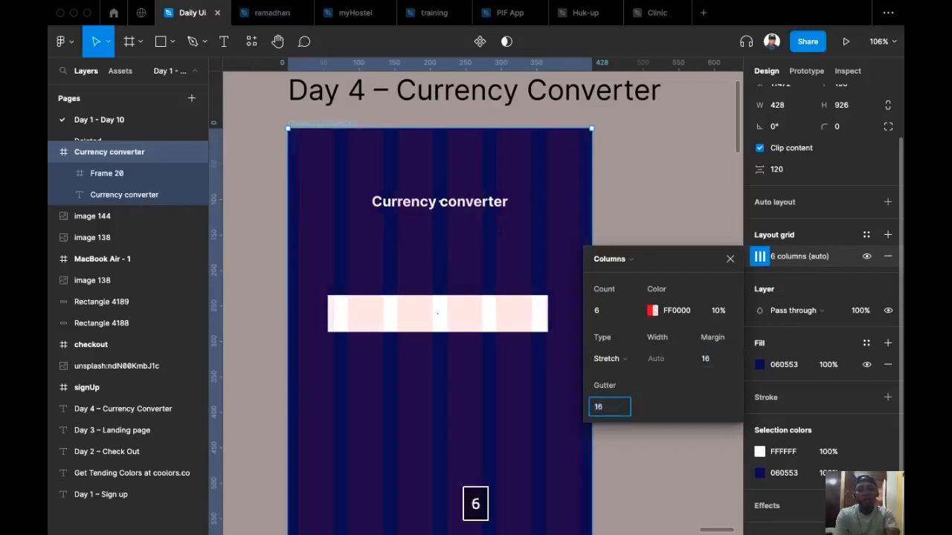
{"action": "key", "text": "Return"}
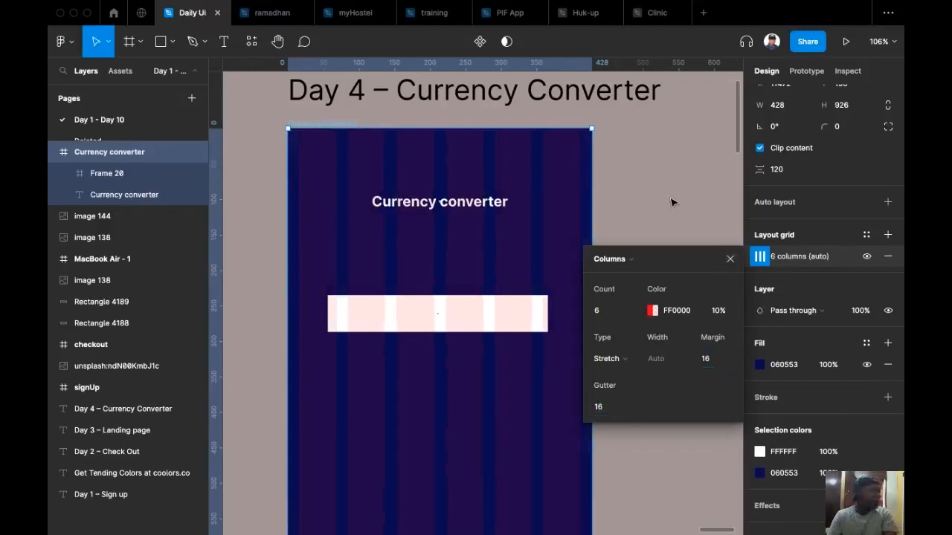
{"action": "left_click", "coordinate": [631, 202]}
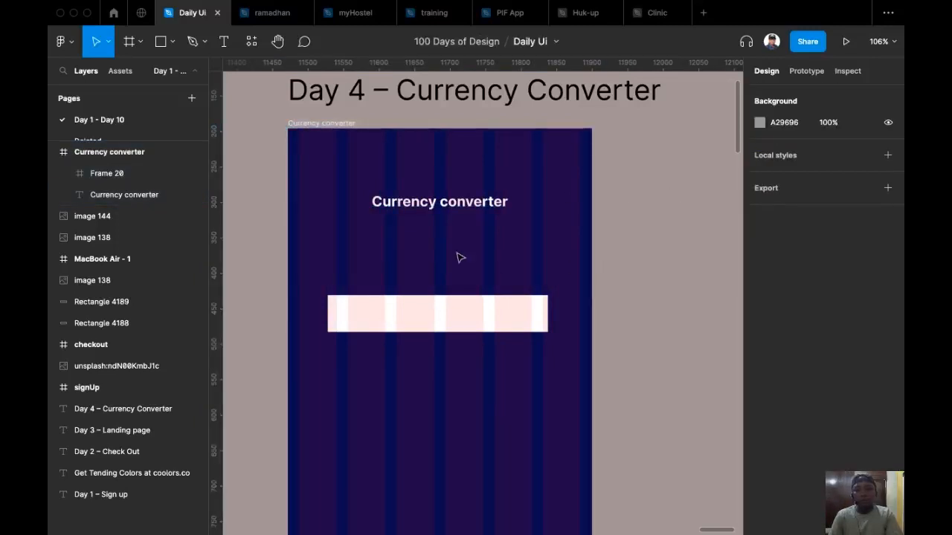
Select the white bar below the title and set its height to 52.
{"action": "left_click", "coordinate": [463, 319]}
{"action": "scroll", "coordinate": [451, 287], "scroll_direction": "up", "scroll_amount": 3}
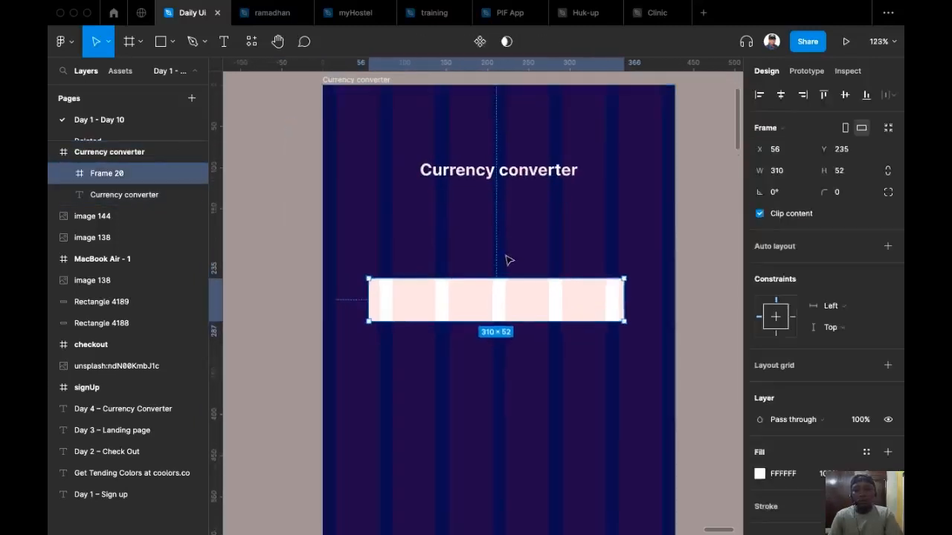
{"action": "scroll", "coordinate": [477, 281], "scroll_direction": "down", "scroll_amount": 1}
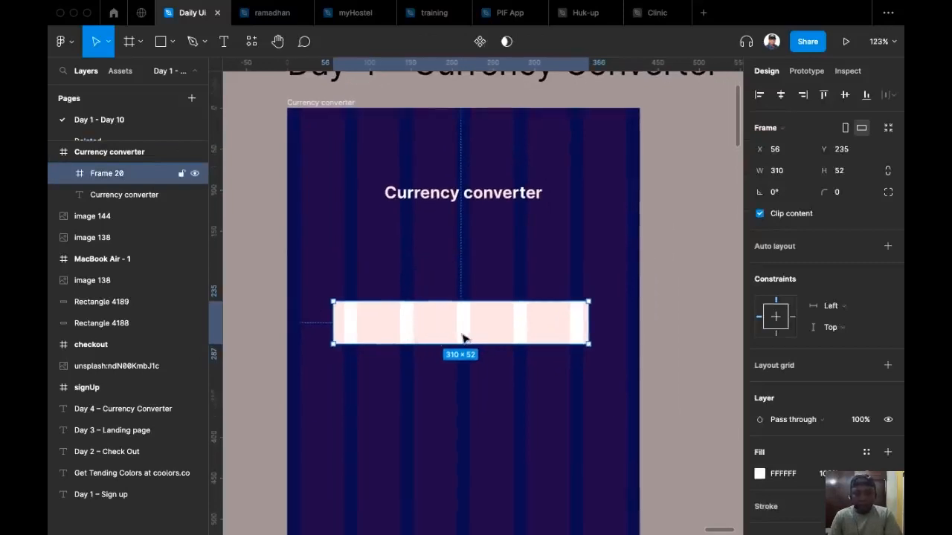
{"action": "scroll", "coordinate": [458, 336], "scroll_direction": "right", "scroll_amount": 1}
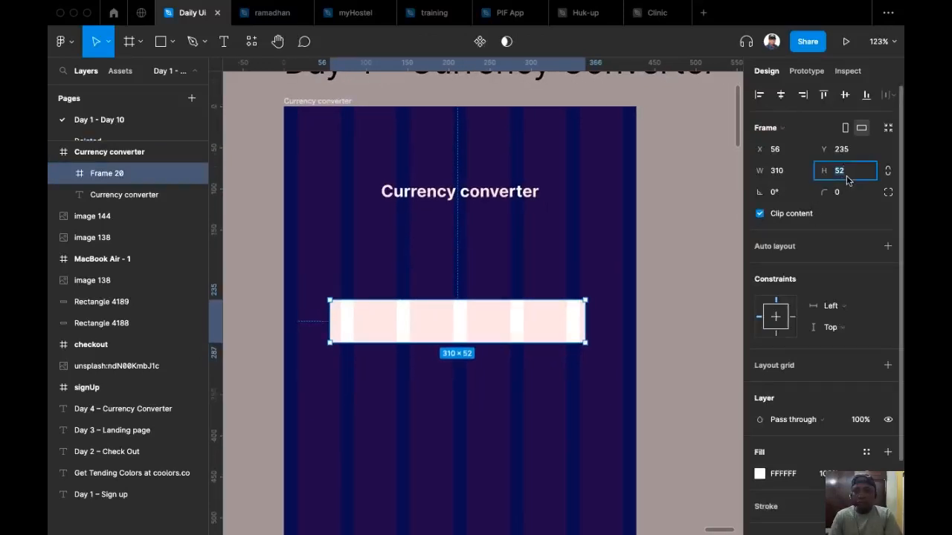
{"action": "type", "text": "52"}
{"action": "key", "text": "Return"}
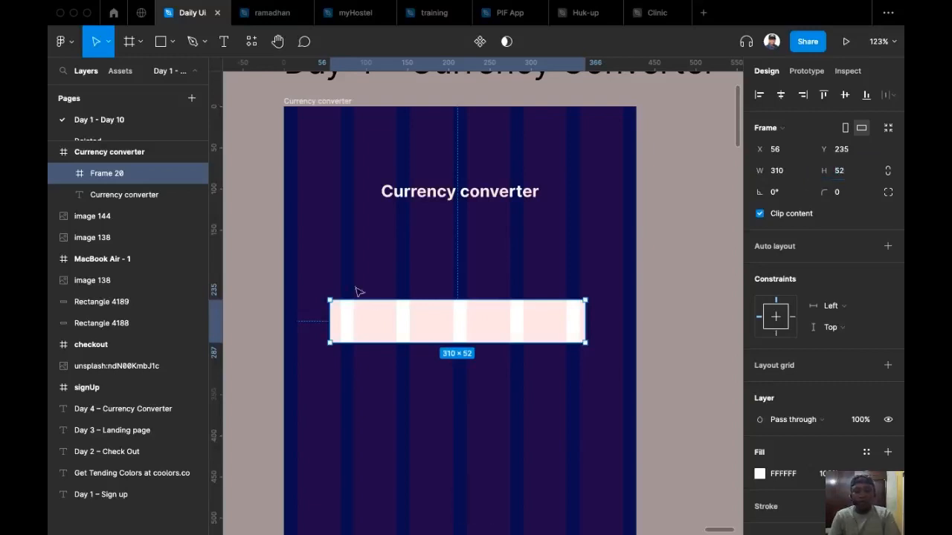
Move the white bar to X 16, Y 232 and widen it to 396 so it spans all the grid columns.
{"action": "left_click_drag", "start_coordinate": [427, 336], "coordinate": [399, 334]}
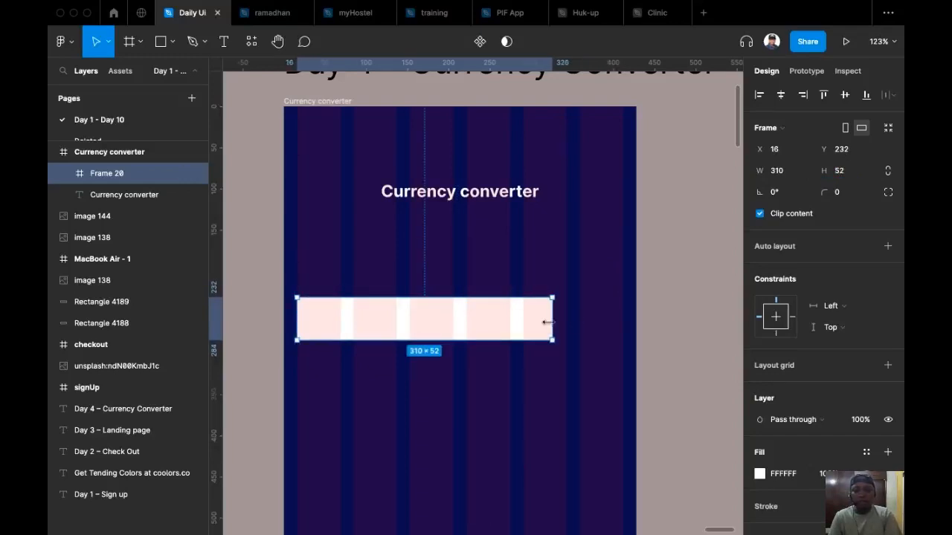
{"action": "left_click_drag", "start_coordinate": [548, 322], "coordinate": [628, 338]}
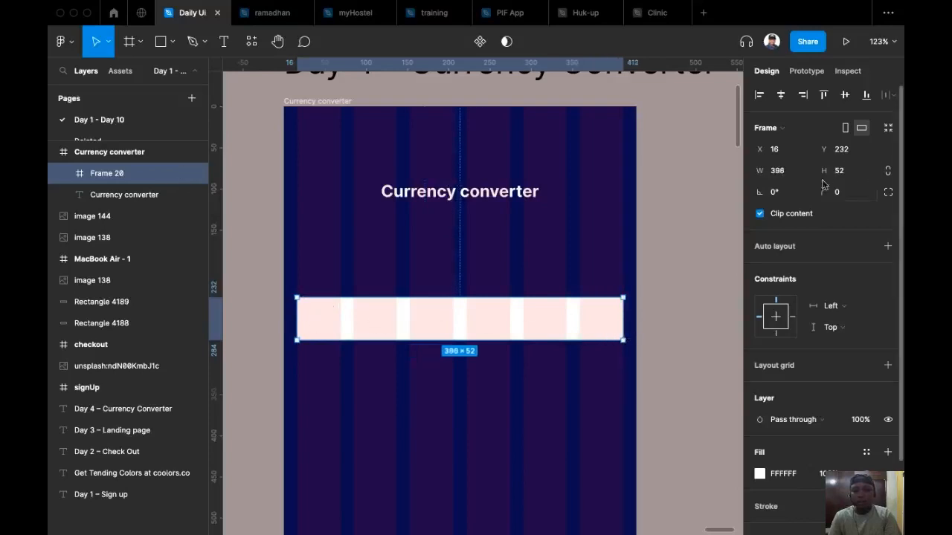
{"action": "left_click", "coordinate": [777, 170]}
{"action": "type", "text": "396"}
{"action": "key", "text": "Return"}
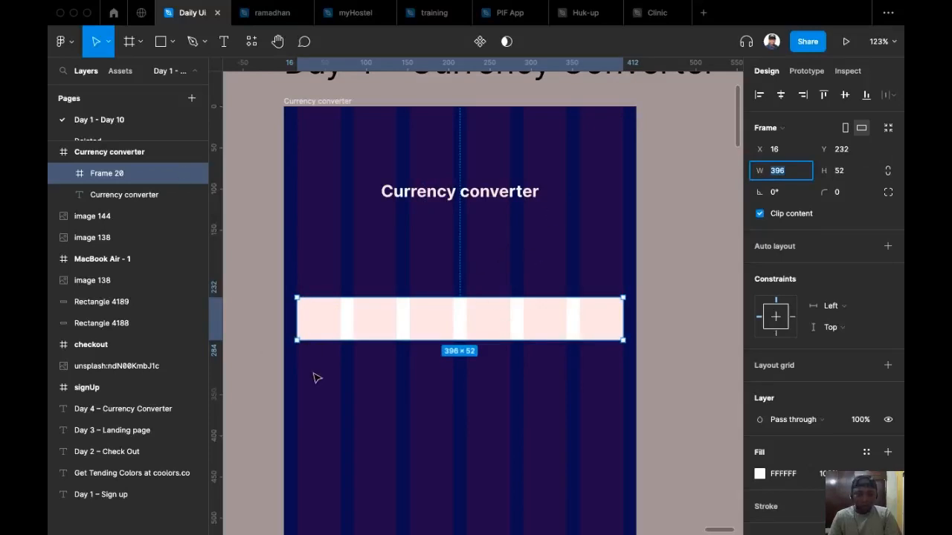
Reduce the white bar's width by 32 to 364 and center it horizontally in the phone frame.
{"action": "left_click", "coordinate": [350, 267]}
{"action": "left_click", "coordinate": [326, 325]}
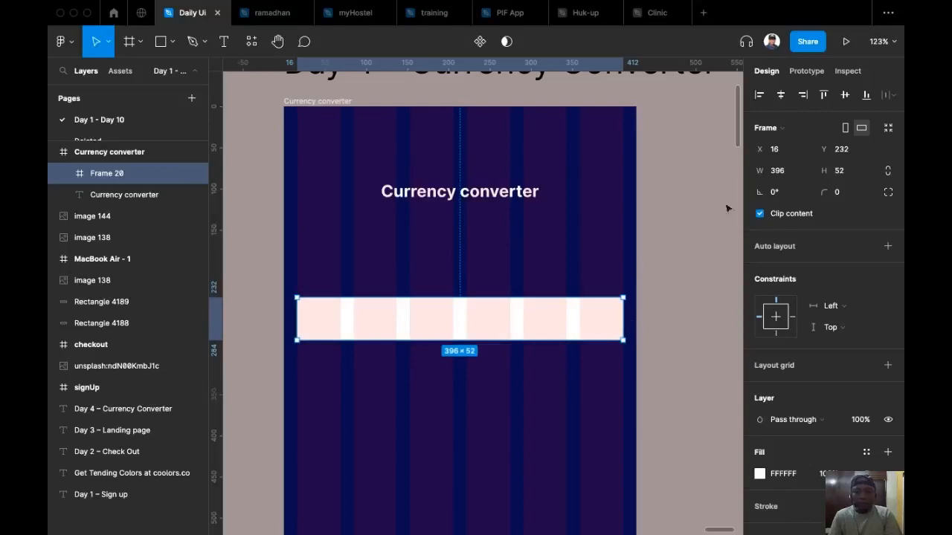
{"action": "left_click", "coordinate": [800, 172]}
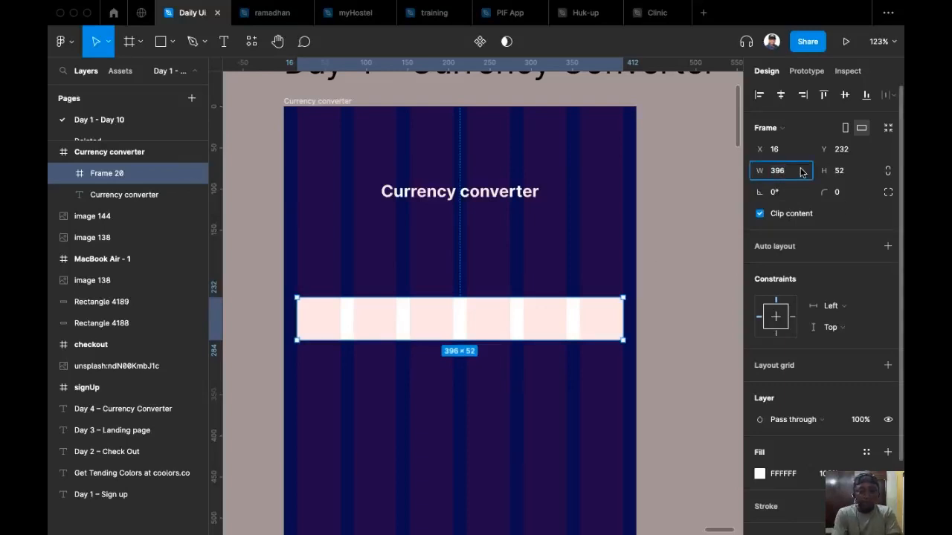
{"action": "type", "text": "-32"}
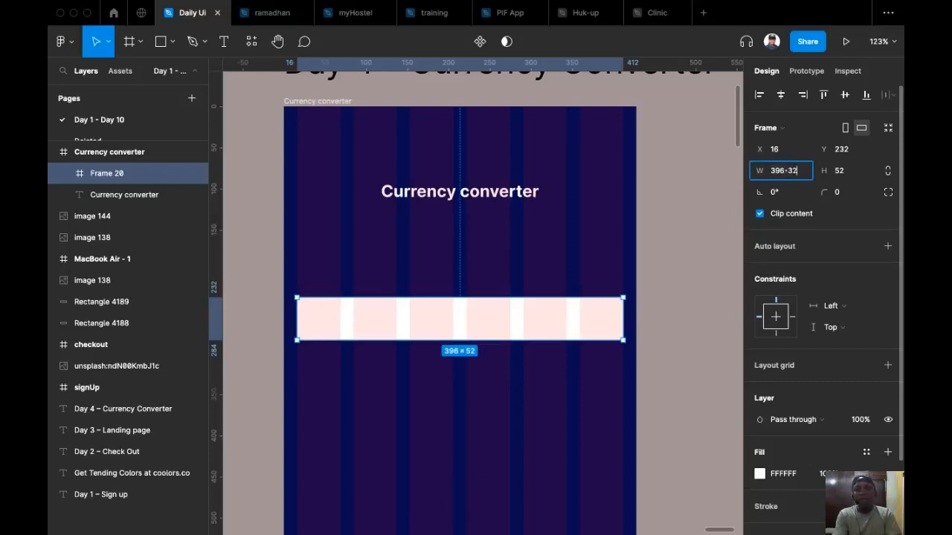
{"action": "key", "text": "Return"}
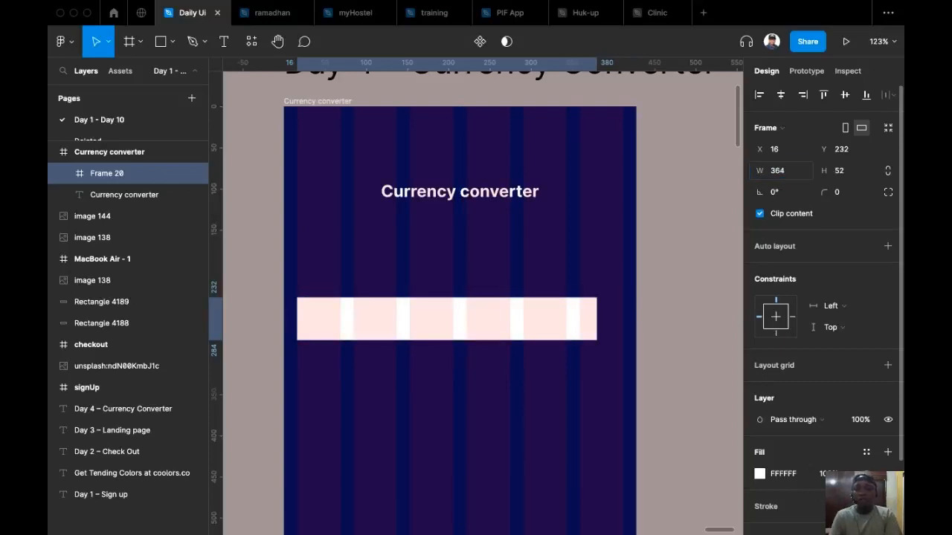
{"action": "left_click", "coordinate": [780, 96]}
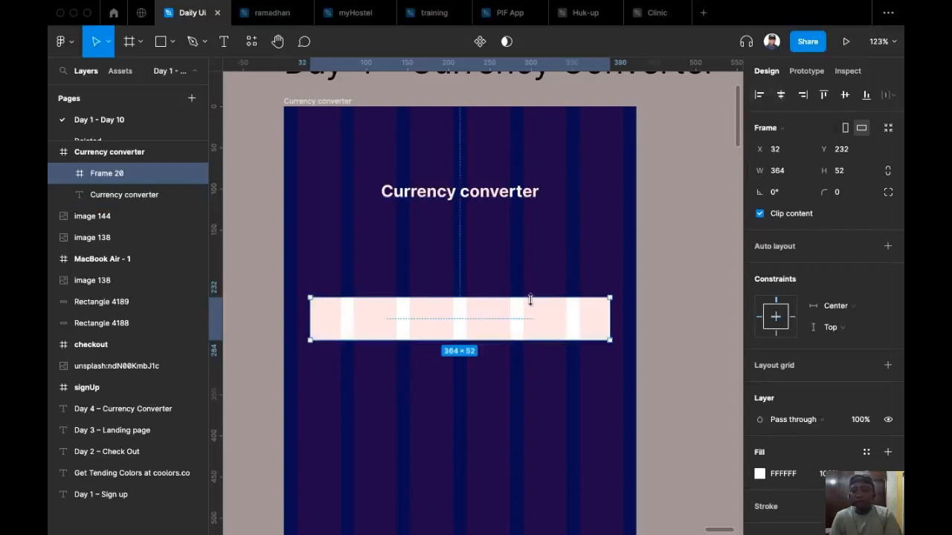
Round the white bar's corners with a radius of 8.
{"action": "left_click", "coordinate": [842, 193]}
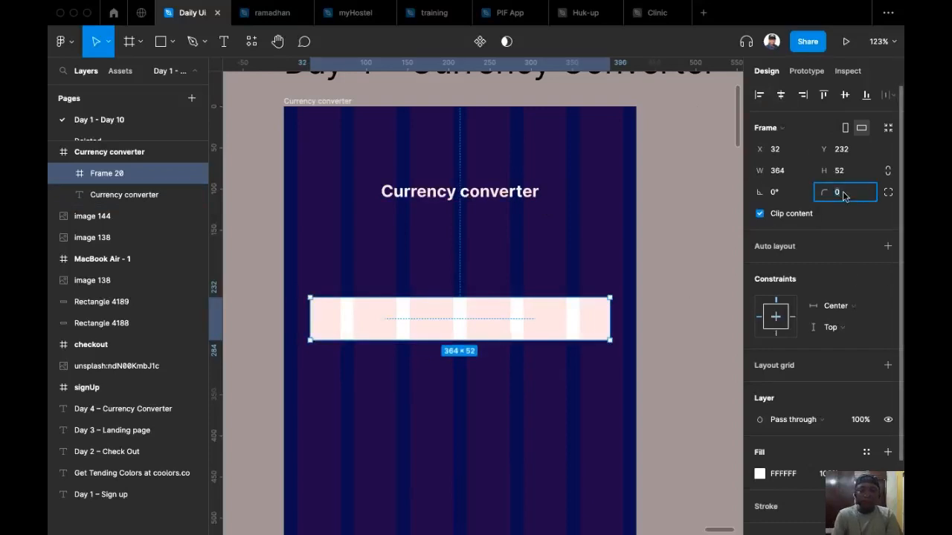
{"action": "type", "text": "8"}
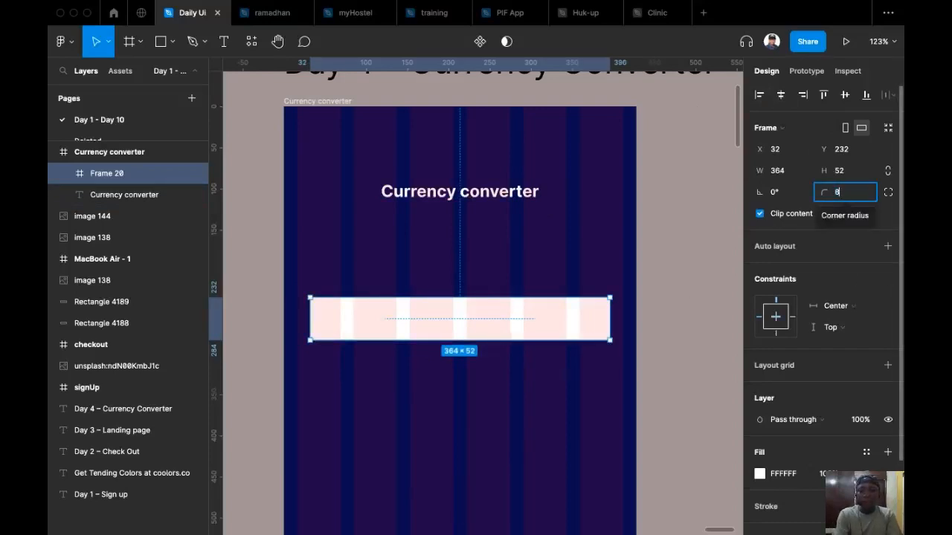
{"action": "key", "text": "Return"}
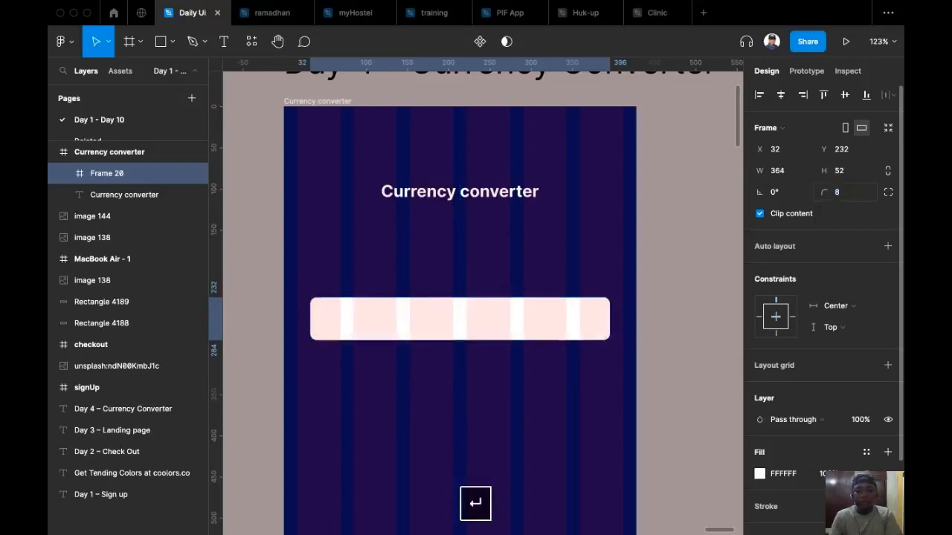
Nudge the white bar up toward the title, to Y 218.
{"action": "key", "text": "Up"}
{"action": "key", "text": "Up"}
{"action": "key", "text": "Up"}
{"action": "key", "text": "Up"}
{"action": "key", "text": "Up"}
{"action": "key", "text": "Up"}
{"action": "key", "text": "Up"}
{"action": "key", "text": "Up"}
{"action": "key", "text": "Up"}
{"action": "key", "text": "Up"}
{"action": "key", "text": "Up"}
{"action": "key", "text": "Up"}
{"action": "key", "text": "Up"}
{"action": "key", "text": "Up"}
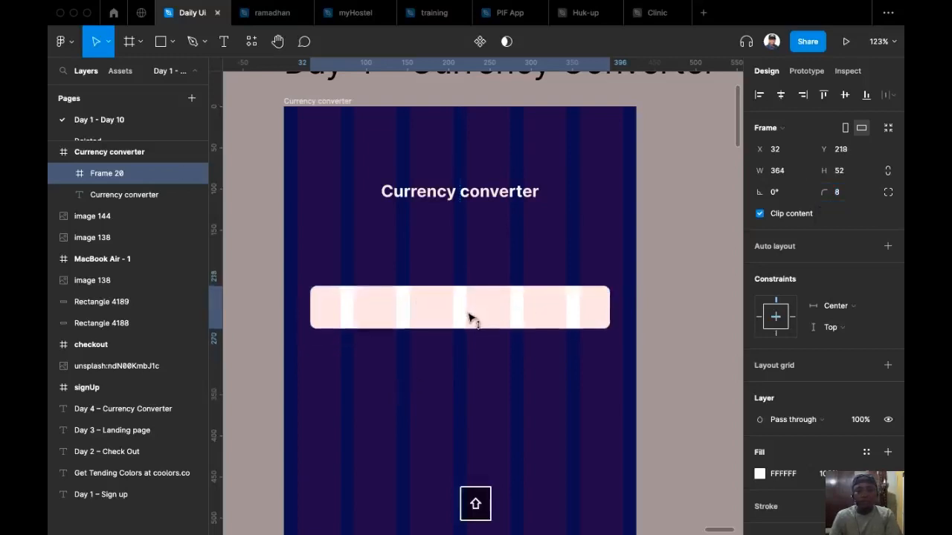
Add the text "$ 100.00" inside the white bar, near its left end.
{"action": "scroll", "coordinate": [436, 339], "scroll_direction": "down", "scroll_amount": 2}
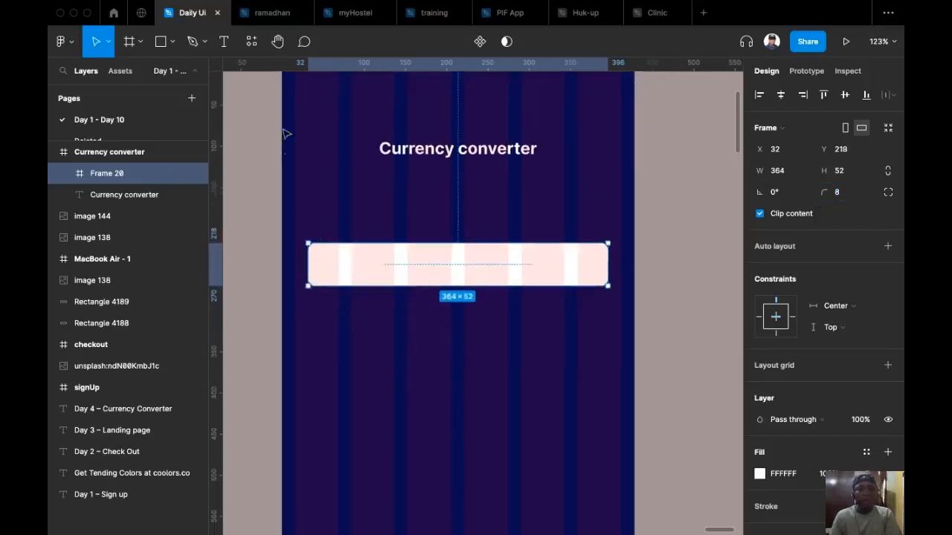
{"action": "left_click", "coordinate": [224, 42]}
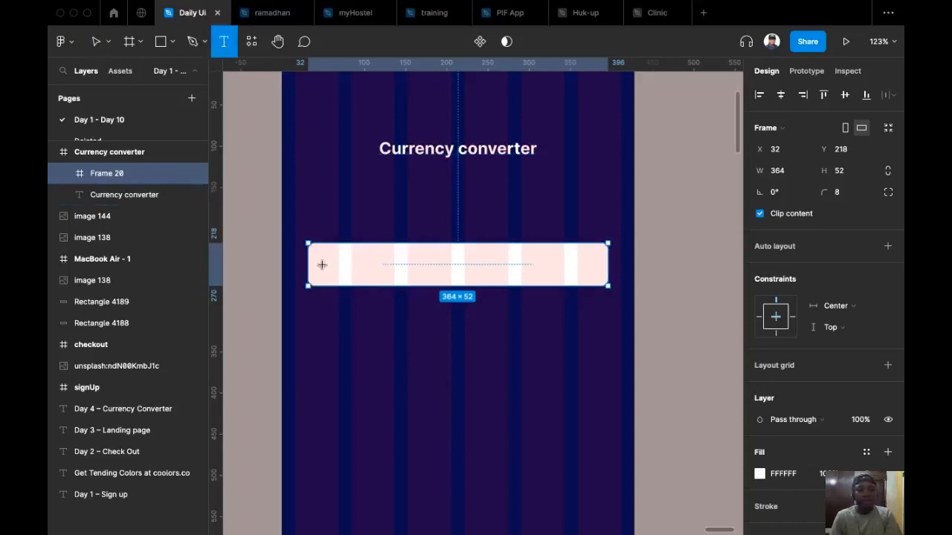
{"action": "left_click", "coordinate": [322, 265]}
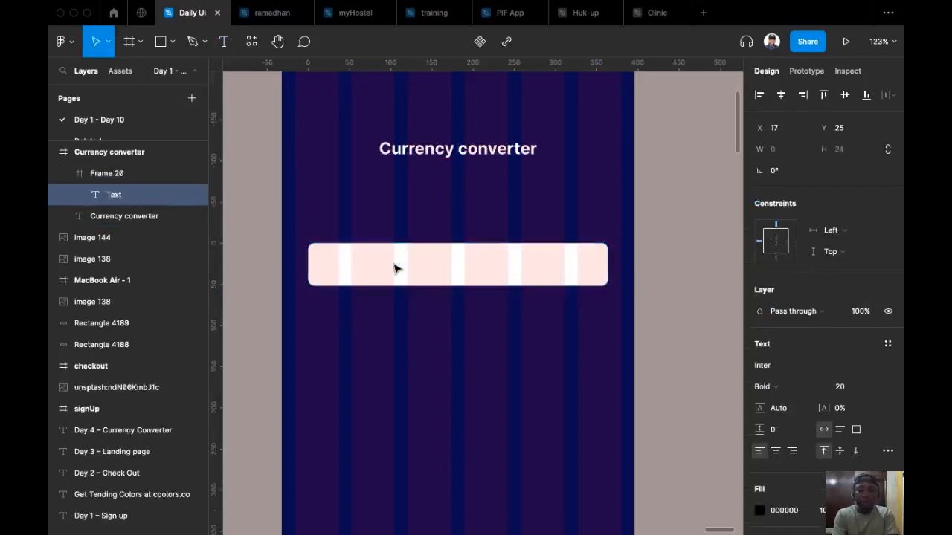
{"action": "type", "text": "$ 100"}
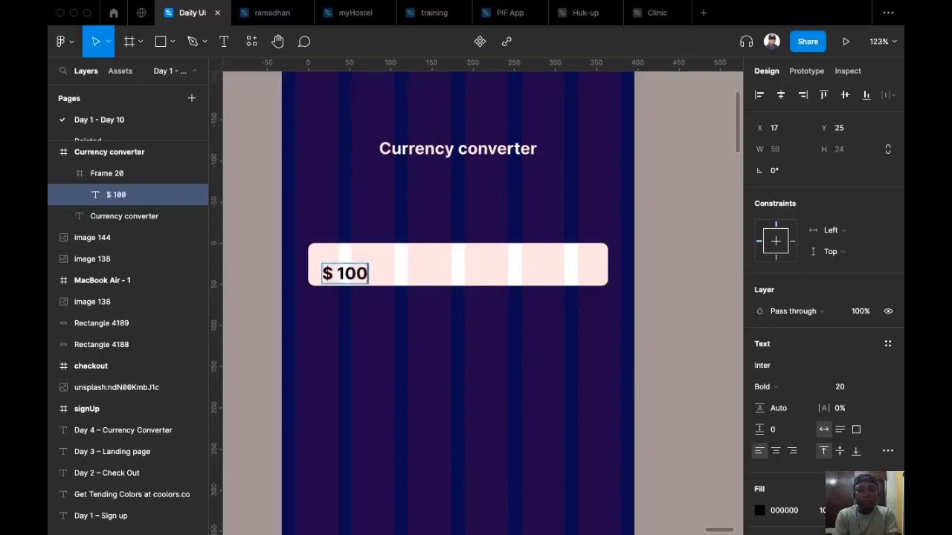
{"action": "type", "text": ".00"}
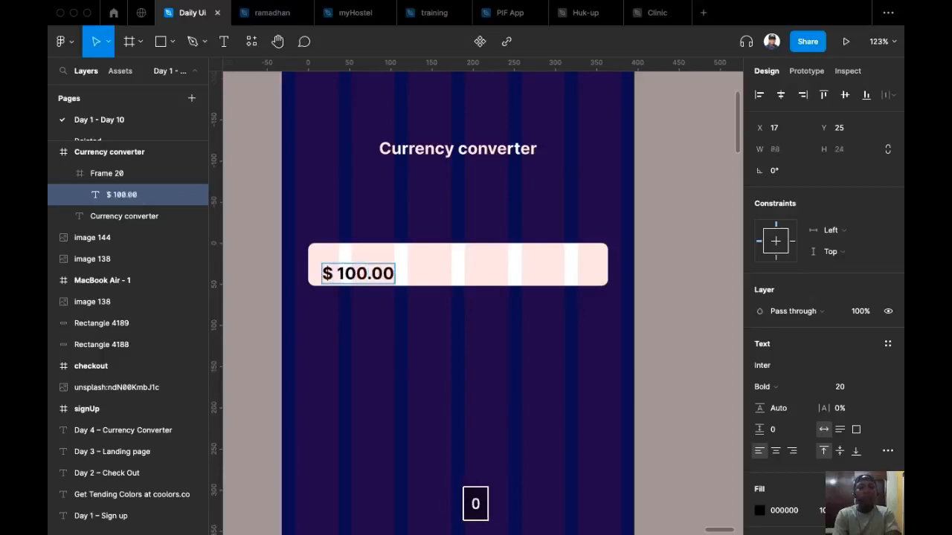
{"action": "key", "text": "Escape"}
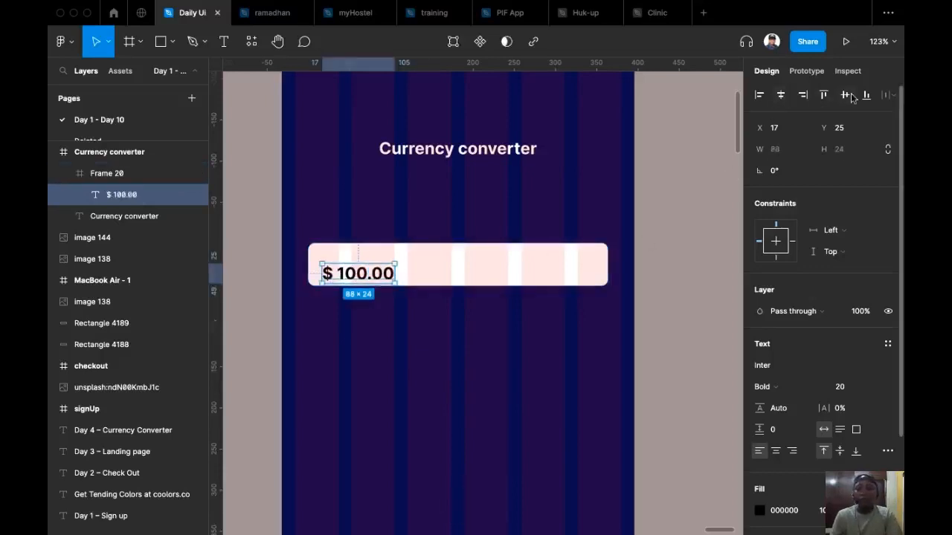
Center the $ 100.00 text vertically in the white bar and set its X position to 16.
{"action": "left_click", "coordinate": [846, 95]}
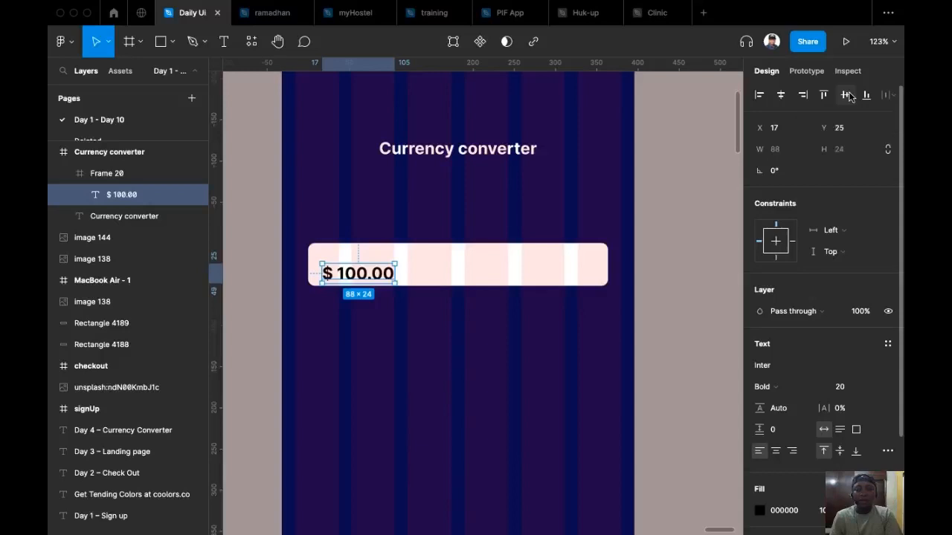
{"action": "left_click", "coordinate": [790, 130]}
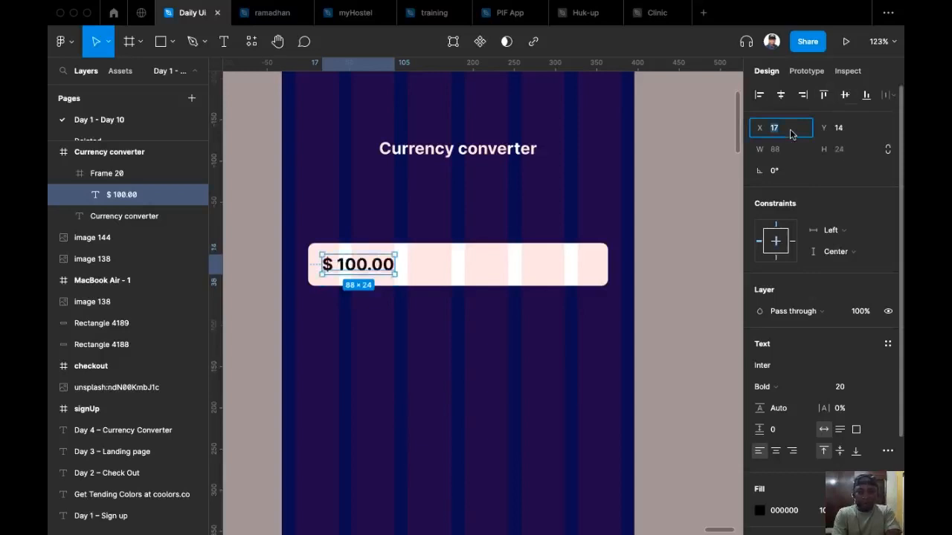
{"action": "type", "text": "16"}
{"action": "key", "text": "Return"}
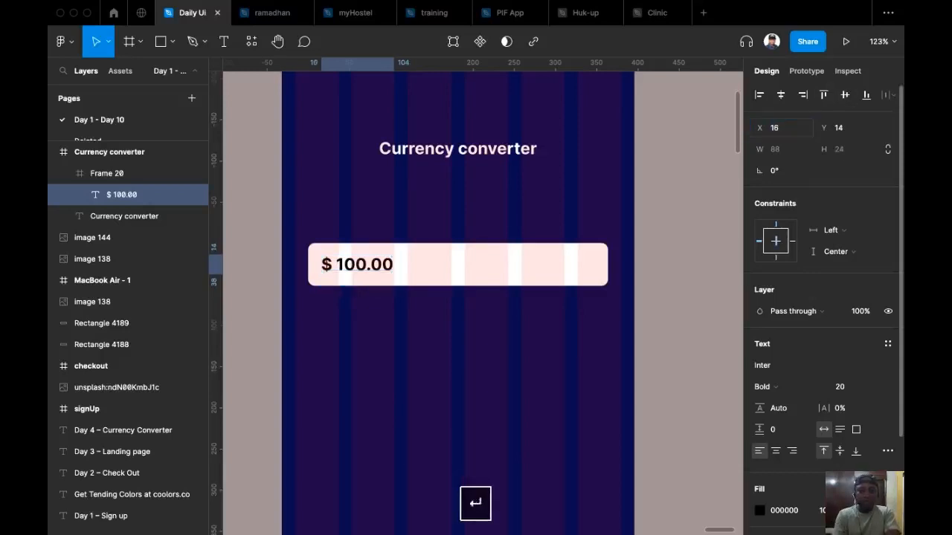
{"action": "left_click", "coordinate": [389, 336]}
Change the $ 100.00 text's font weight to Semi Bold.
{"action": "double_click", "coordinate": [340, 270]}
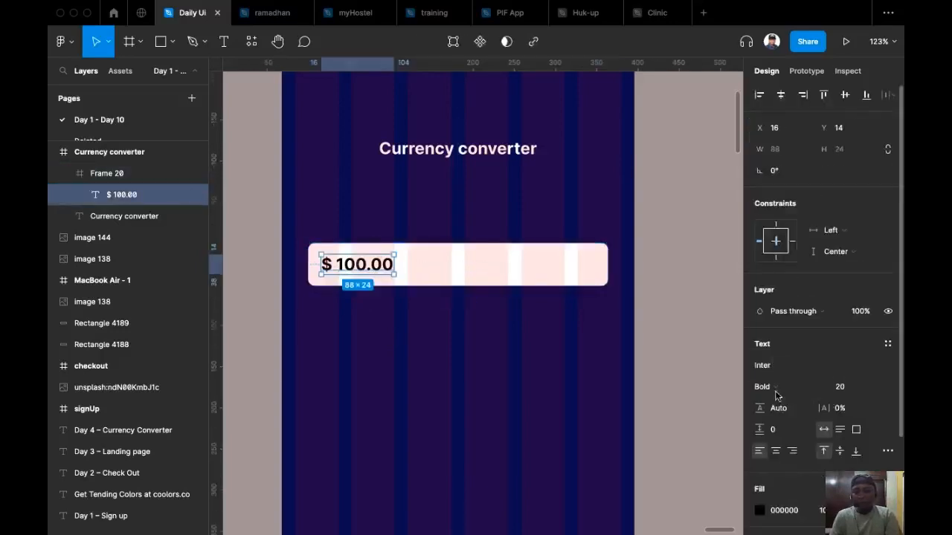
{"action": "left_click", "coordinate": [810, 388]}
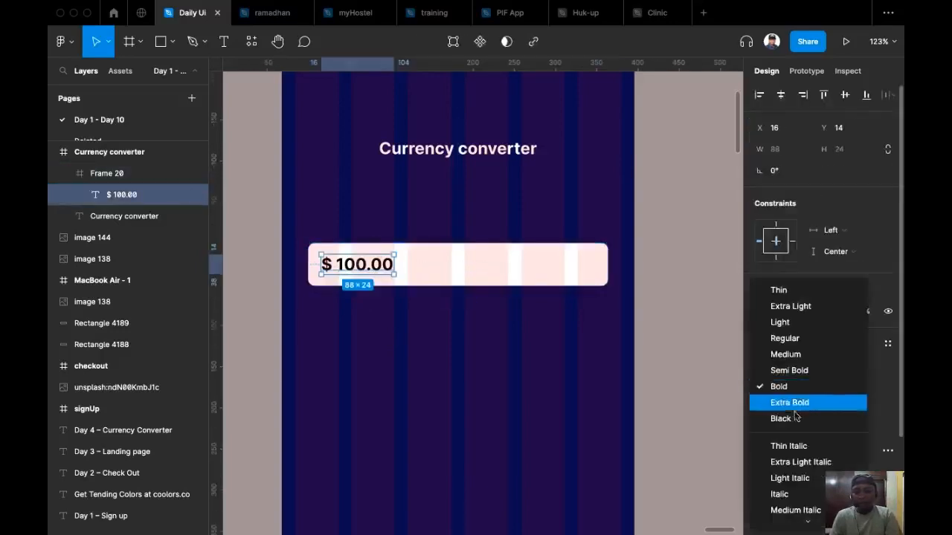
{"action": "left_click", "coordinate": [796, 370]}
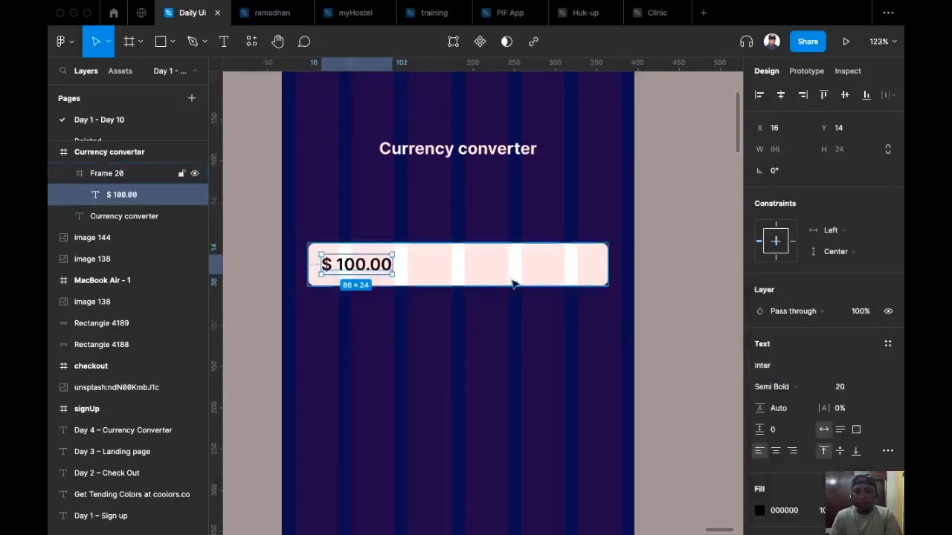
Set the $ 100.00 text's fill to the dark gray 555555 and deselect it.
{"action": "scroll", "coordinate": [788, 446], "scroll_direction": "down", "scroll_amount": 3}
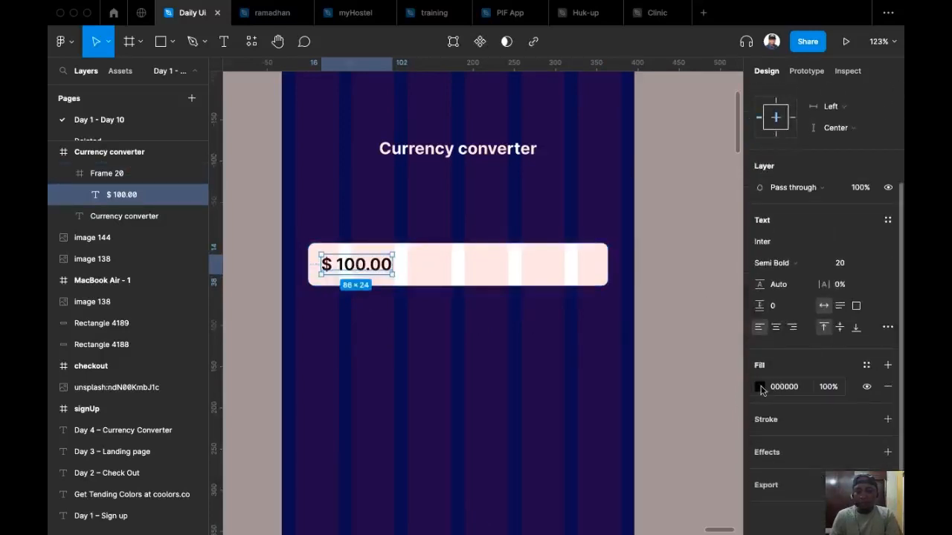
{"action": "left_click", "coordinate": [760, 388]}
{"action": "left_click_drag", "start_coordinate": [609, 300], "coordinate": [560, 319]}
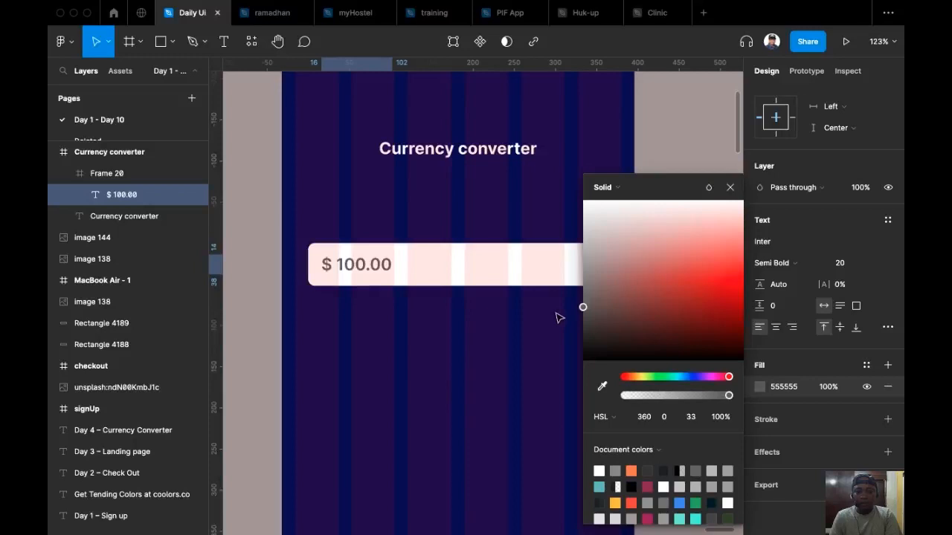
{"action": "left_click", "coordinate": [244, 212]}
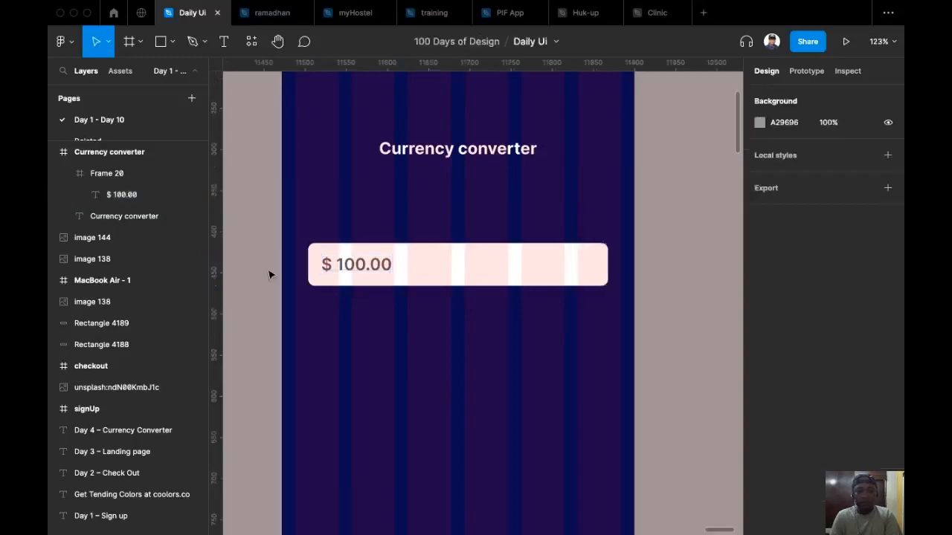
Add a white "Amount" text label above the white bar, aligned with the bar's left edge at X 32, Y 186.
{"action": "scroll", "coordinate": [362, 272], "scroll_direction": "down", "scroll_amount": 1}
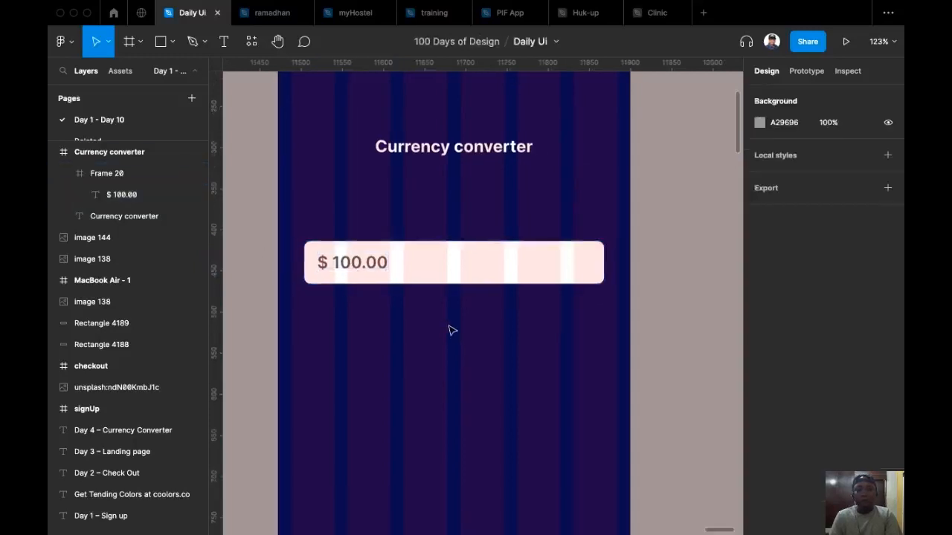
{"action": "key", "text": "t"}
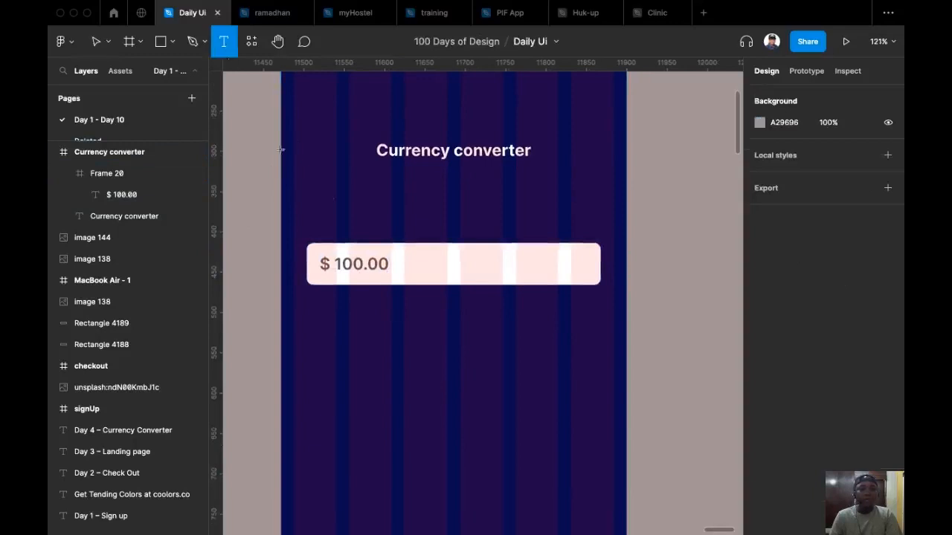
{"action": "left_click", "coordinate": [318, 234]}
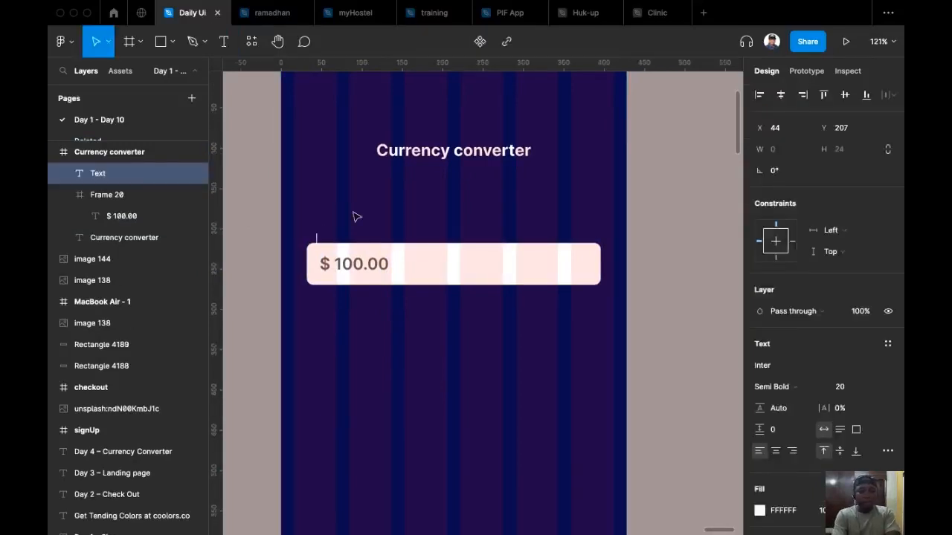
{"action": "type", "text": "Amon"}
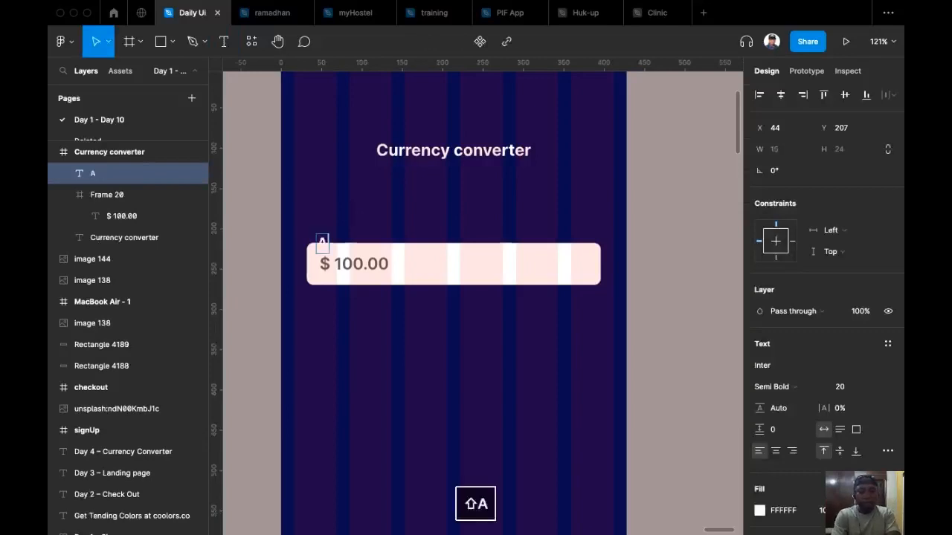
{"action": "key", "text": "BackSpace"}
{"action": "key", "text": "BackSpace"}
{"action": "key", "text": "BackSpace"}
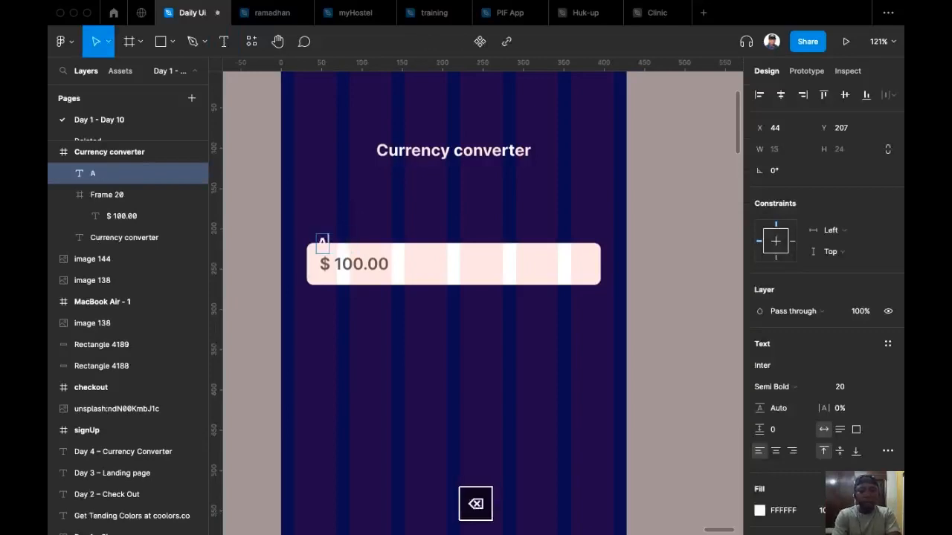
{"action": "type", "text": "mounty"}
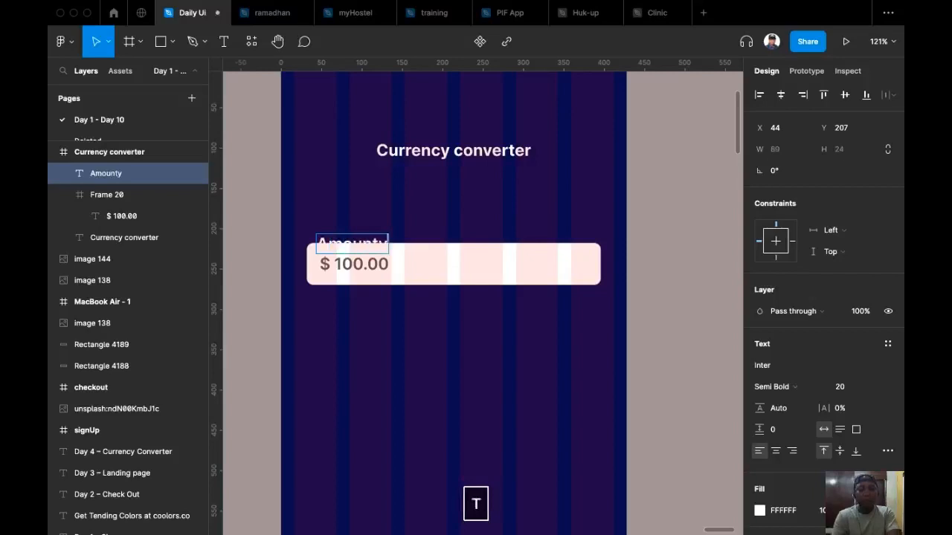
{"action": "key", "text": "Escape"}
{"action": "left_click_drag", "start_coordinate": [355, 250], "coordinate": [349, 229]}
{"action": "double_click", "coordinate": [350, 233]}
{"action": "right_click", "coordinate": [350, 230]}
{"action": "left_click", "coordinate": [376, 235]}
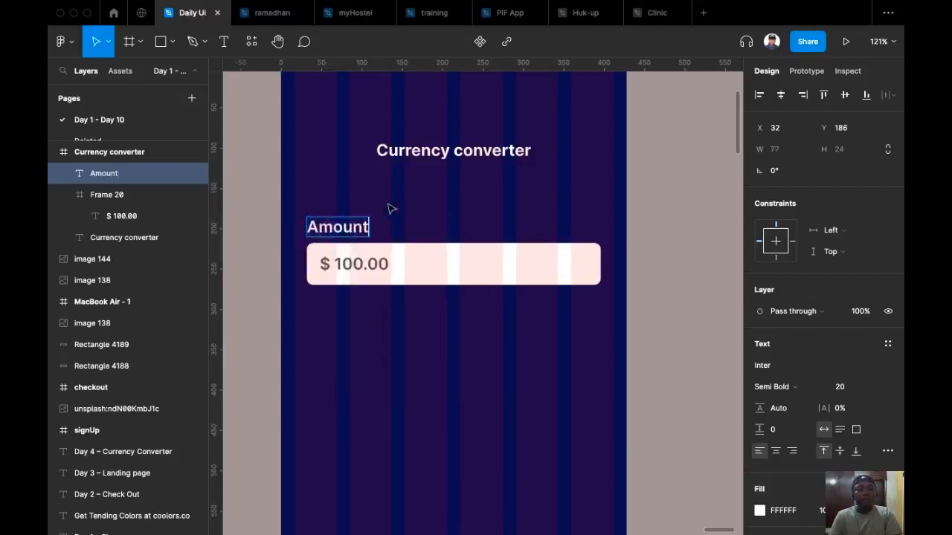
{"action": "key", "text": "Escape"}
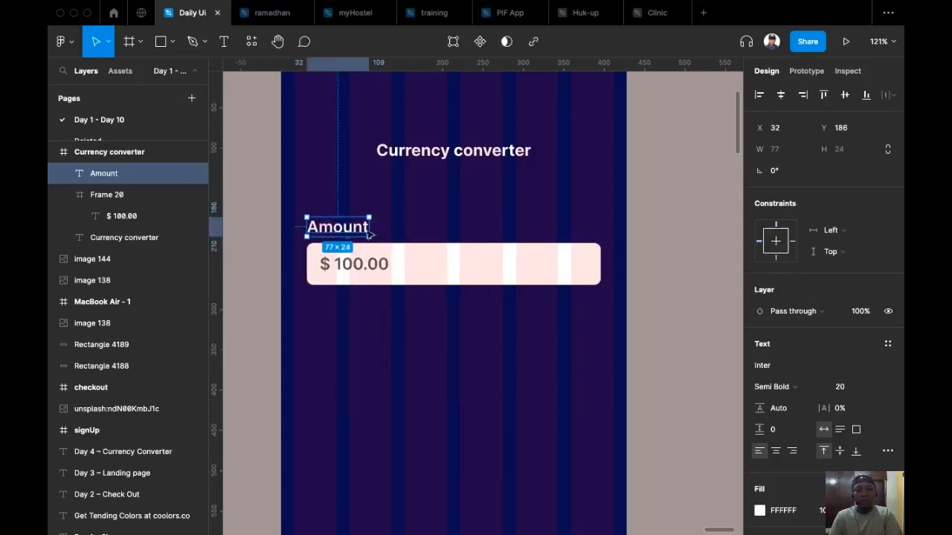
Set the Amount label's font size to 14 and move it to X 37, Y 193, just above the white bar.
{"action": "left_click", "coordinate": [866, 388]}
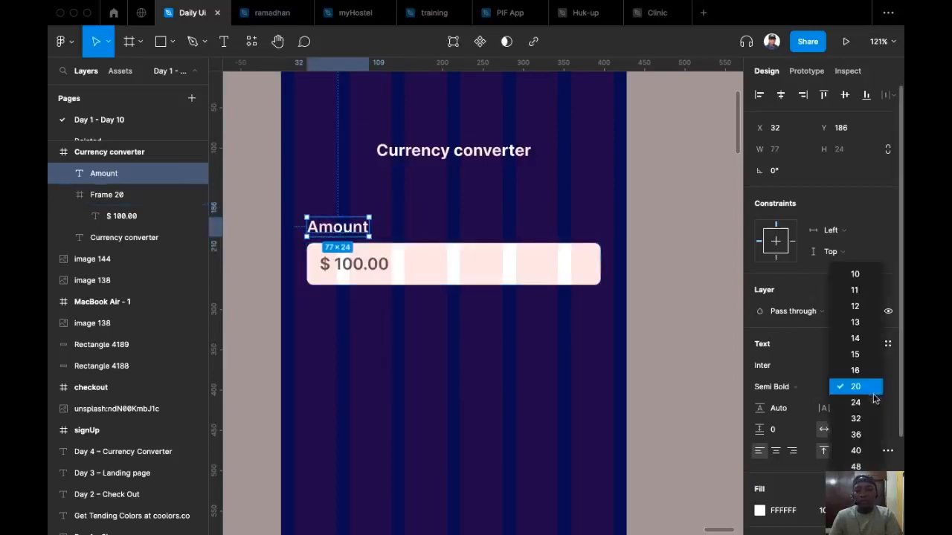
{"action": "left_click", "coordinate": [877, 338]}
{"action": "left_click_drag", "start_coordinate": [341, 230], "coordinate": [346, 235]}
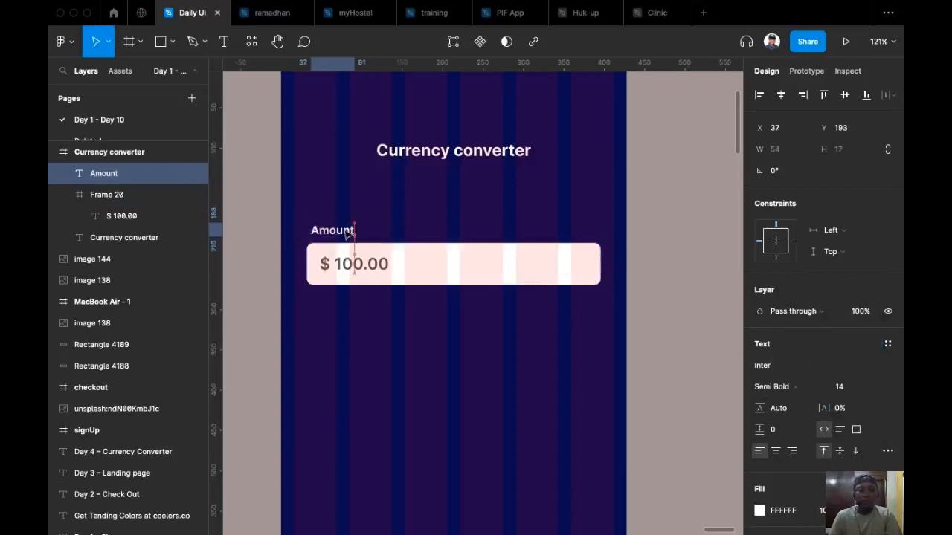
Align the Amount label with the left edge of the white amount bar and deselect them.
{"action": "left_click", "coordinate": [453, 263], "text": "shift"}
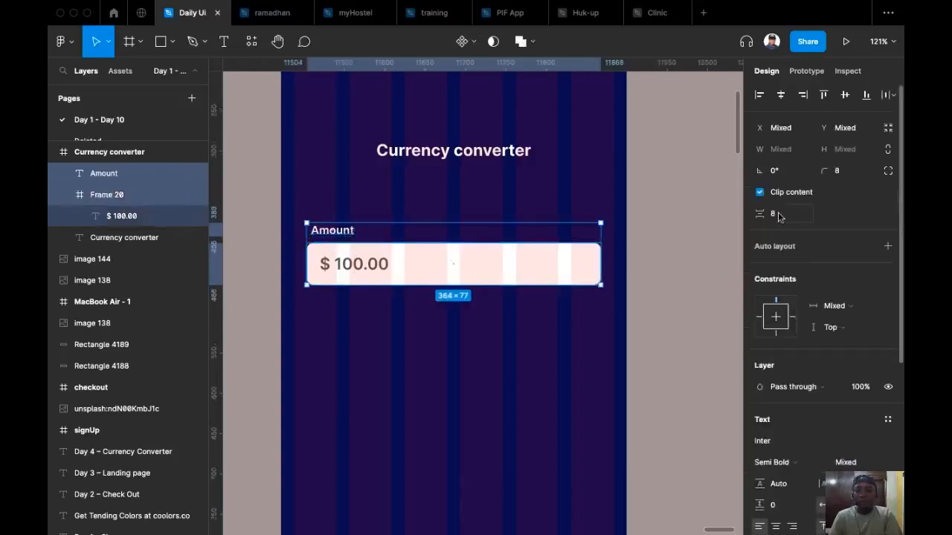
{"action": "left_click", "coordinate": [759, 95]}
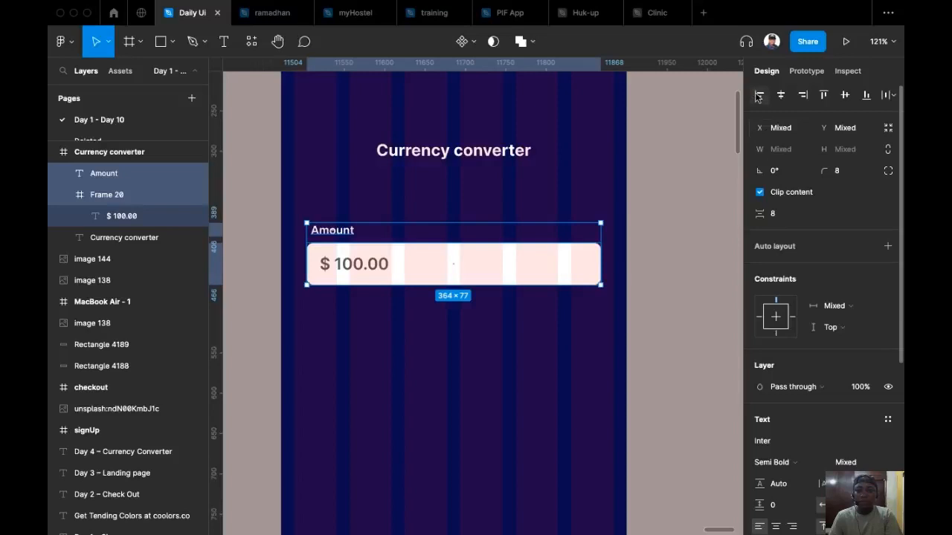
{"action": "left_click", "coordinate": [325, 201]}
Set the Amount label's letter case to uppercase in its type settings.
{"action": "left_click", "coordinate": [328, 230]}
{"action": "scroll", "coordinate": [863, 312], "scroll_direction": "down", "scroll_amount": 5}
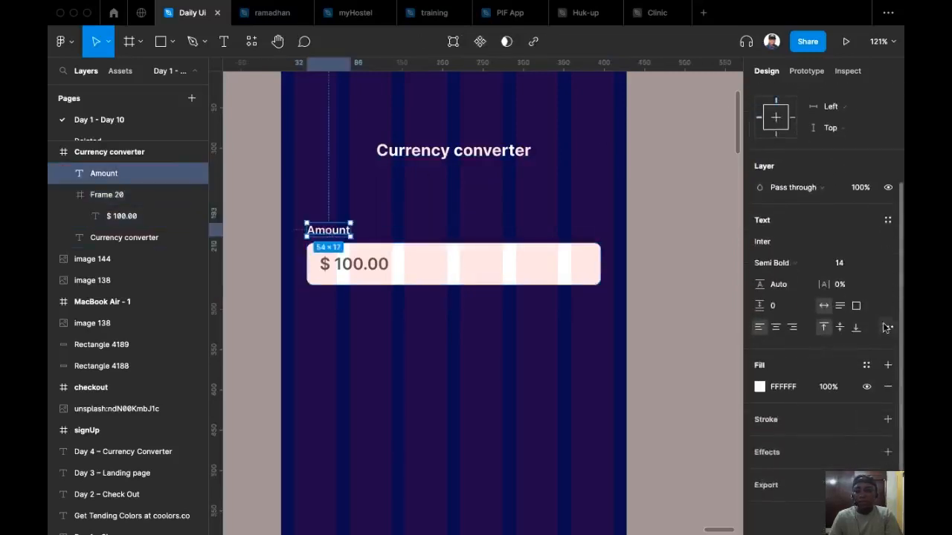
{"action": "left_click", "coordinate": [887, 328]}
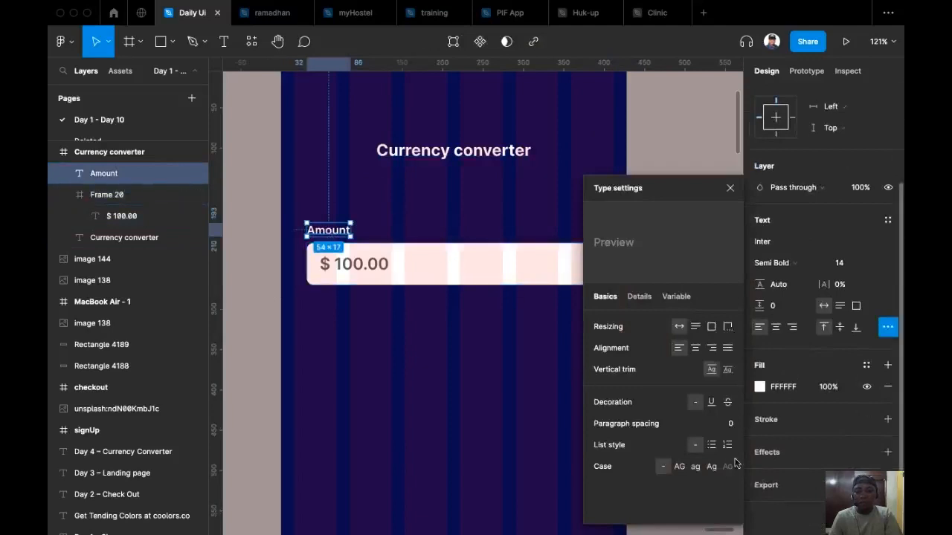
{"action": "left_click", "coordinate": [680, 467]}
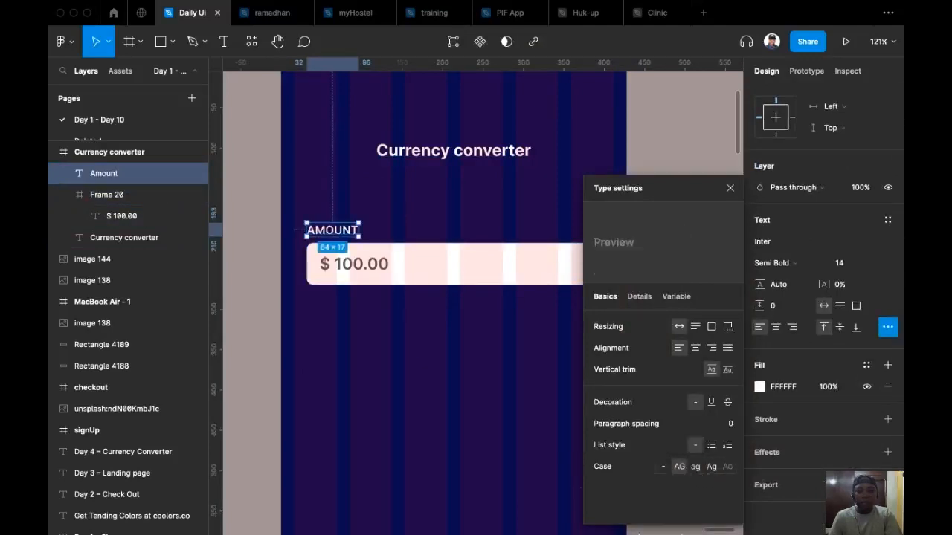
{"action": "left_click", "coordinate": [729, 189]}
Change the Amount label's font weight to Regular and deselect it.
{"action": "left_click", "coordinate": [773, 262]}
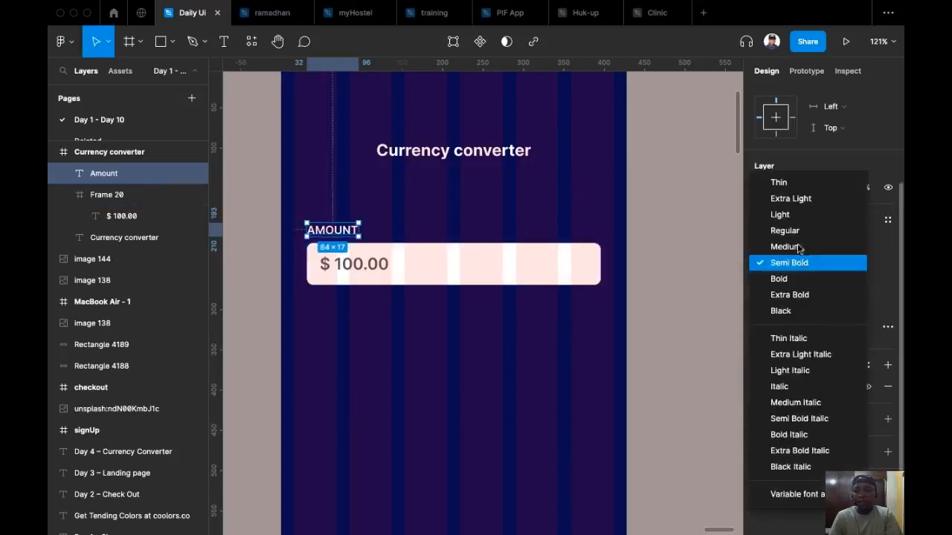
{"action": "left_click", "coordinate": [797, 237]}
{"action": "left_click", "coordinate": [452, 392]}
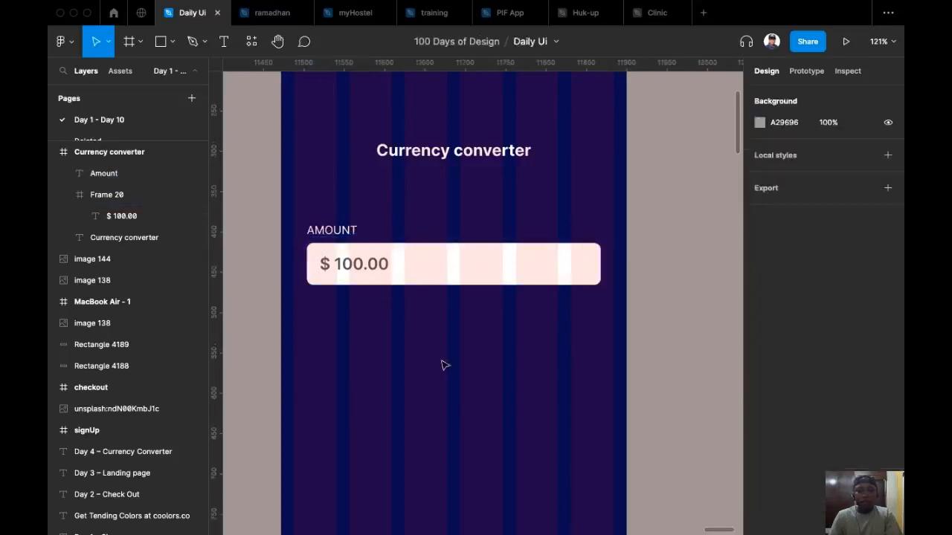
{"action": "left_click_drag", "start_coordinate": [383, 354], "coordinate": [379, 353]}
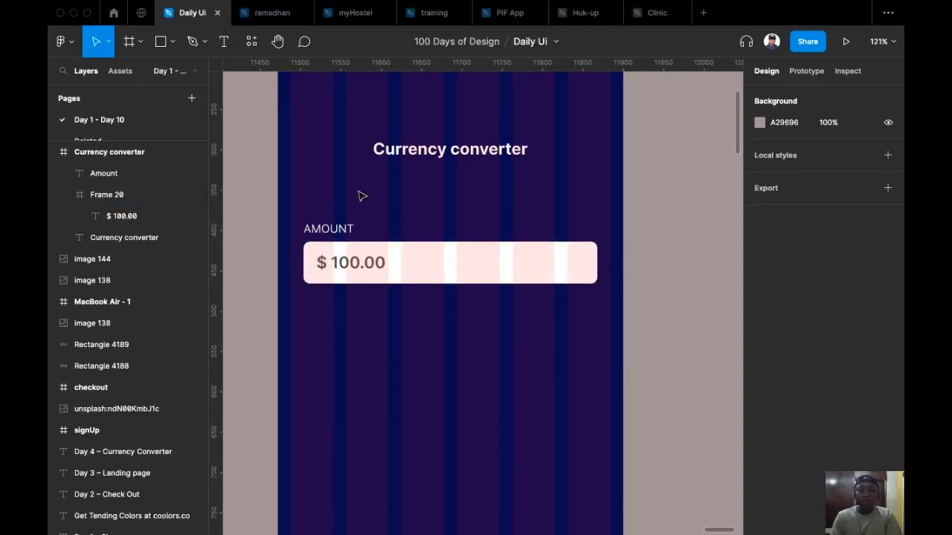
{"action": "left_click", "coordinate": [344, 272]}
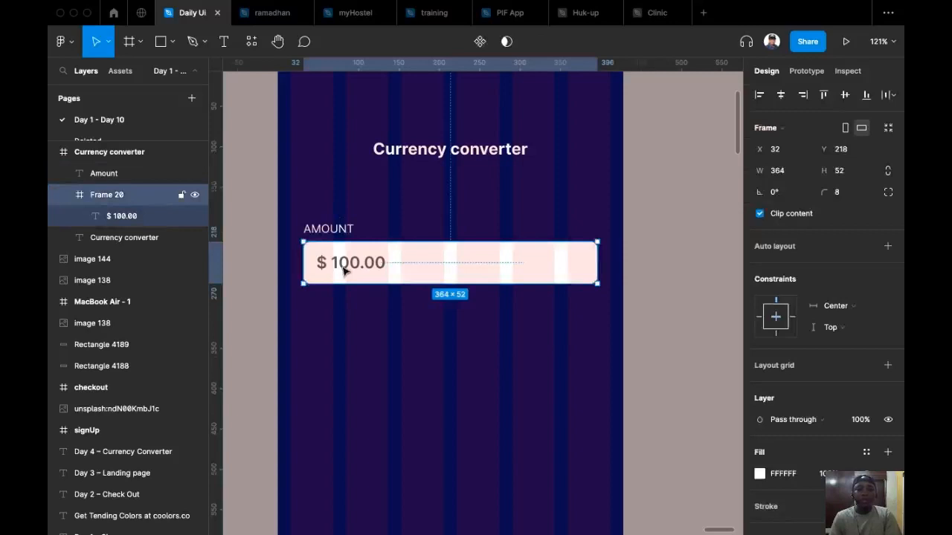
{"action": "double_click", "coordinate": [344, 272]}
{"action": "left_click", "coordinate": [379, 181]}
{"action": "left_click_drag", "start_coordinate": [387, 232], "coordinate": [353, 197]}
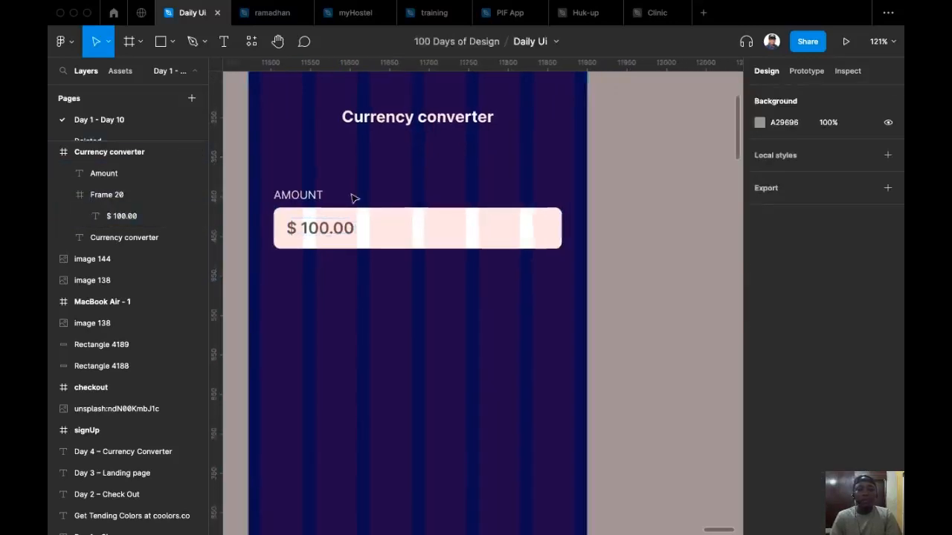
{"action": "scroll", "coordinate": [354, 197], "scroll_direction": "down", "scroll_amount": 3}
{"action": "scroll", "coordinate": [366, 201], "scroll_direction": "left", "scroll_amount": 2}
{"action": "scroll", "coordinate": [355, 203], "scroll_direction": "up", "scroll_amount": 1}
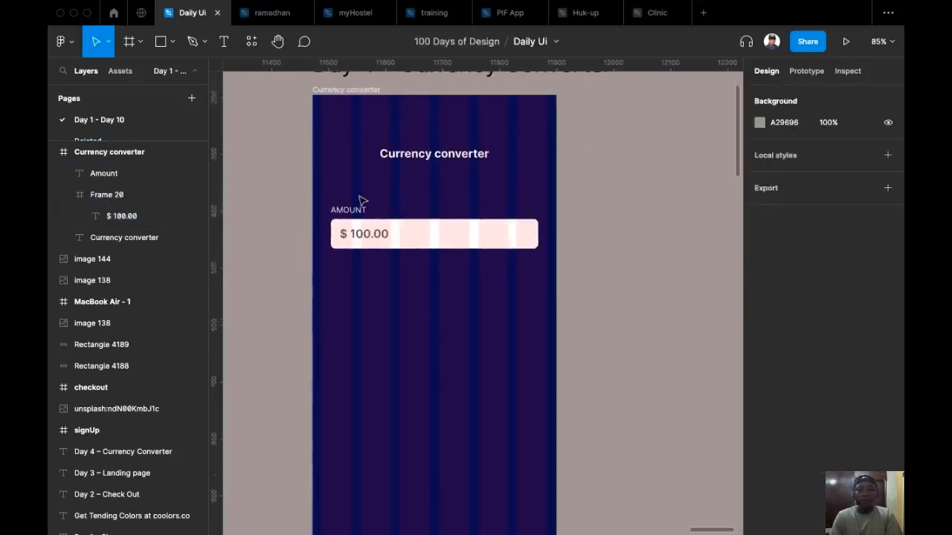
{"action": "scroll", "coordinate": [573, 234], "scroll_direction": "up", "scroll_amount": 2}
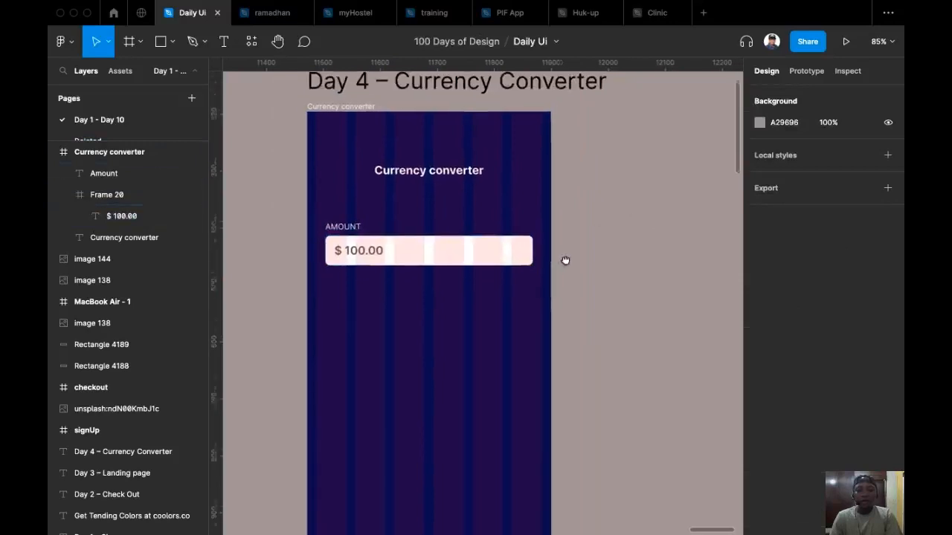
Find the Iconify plugin by searching for "icon" and run it.
{"action": "key", "text": "super+slash"}
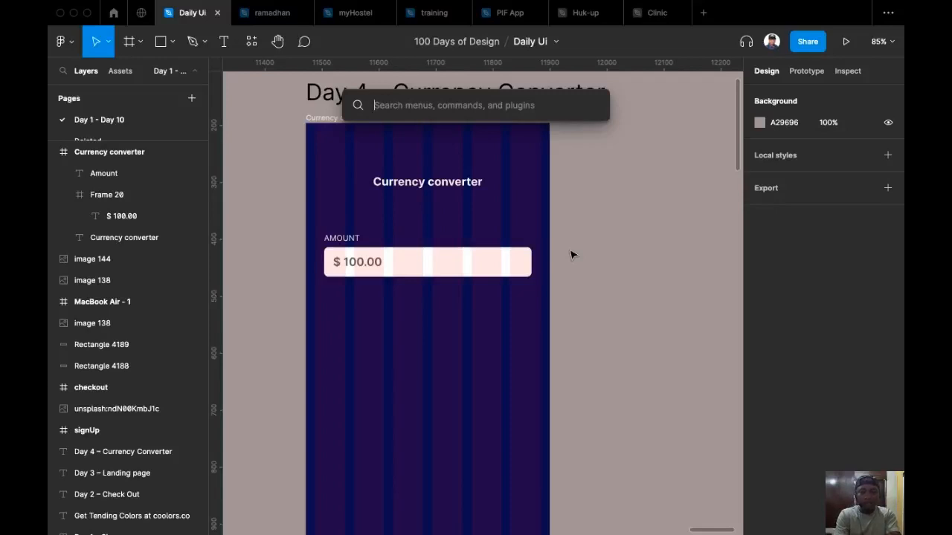
{"action": "type", "text": "Icon"}
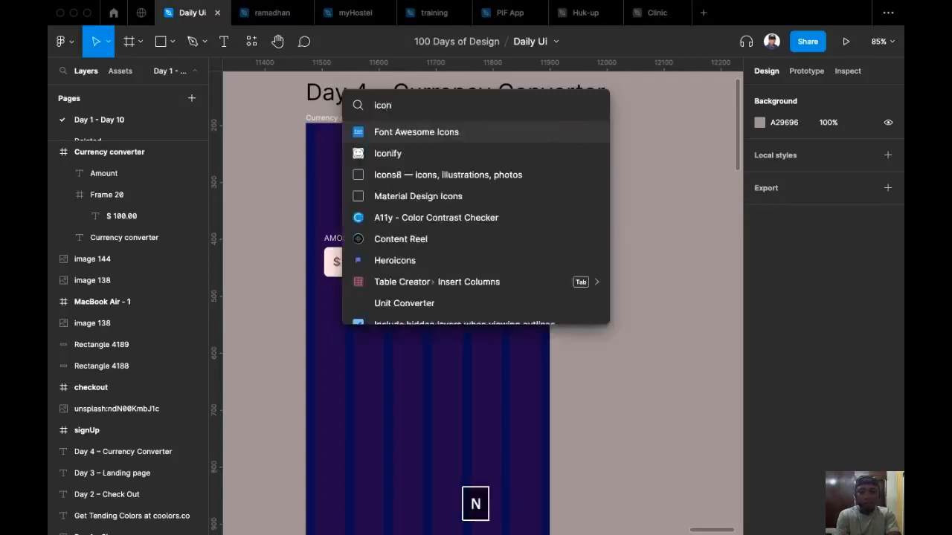
{"action": "key", "text": "Down"}
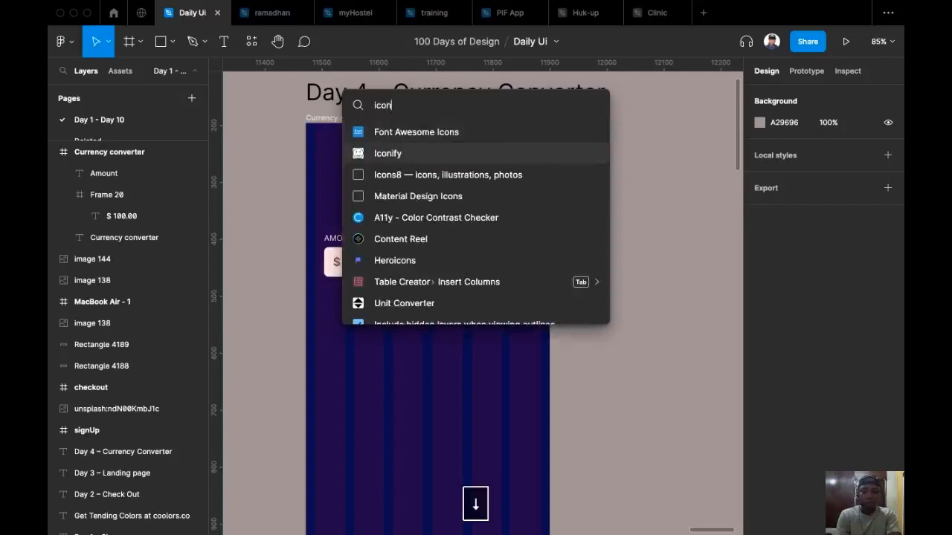
{"action": "key", "text": "Return"}
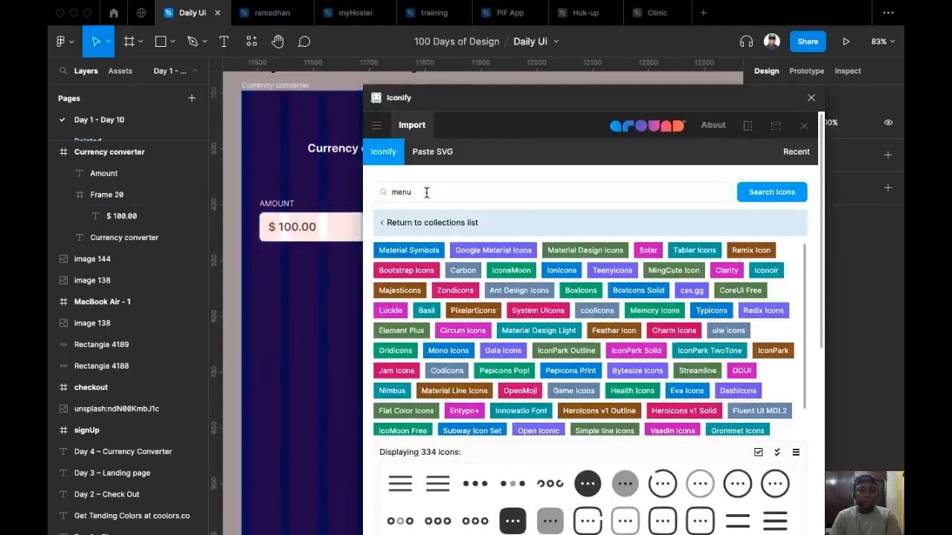
Search the icons for "nigeria" and place the Twitter Emoji Nigerian flag on the canvas beside the phone frame.
{"action": "left_click", "coordinate": [427, 192]}
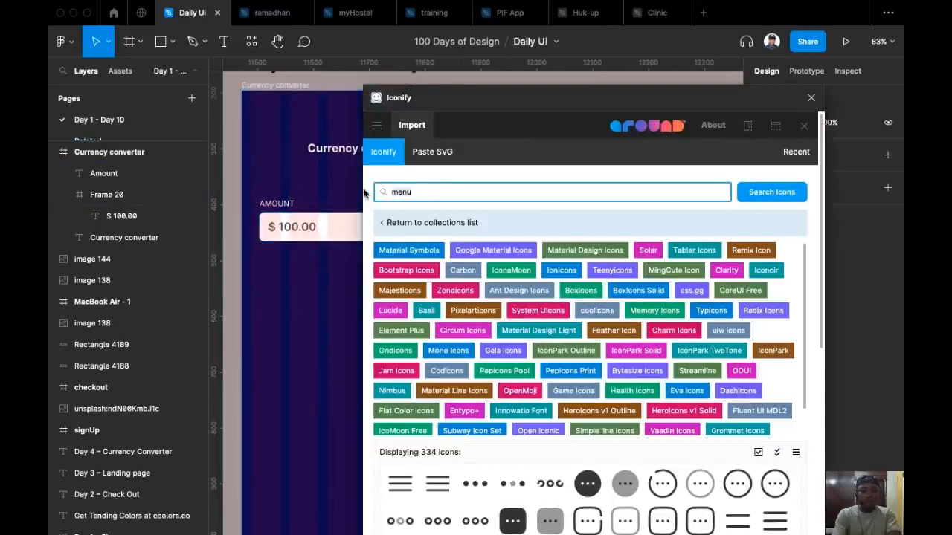
{"action": "key", "text": "ctrl+a"}
{"action": "type", "text": "nigeria"}
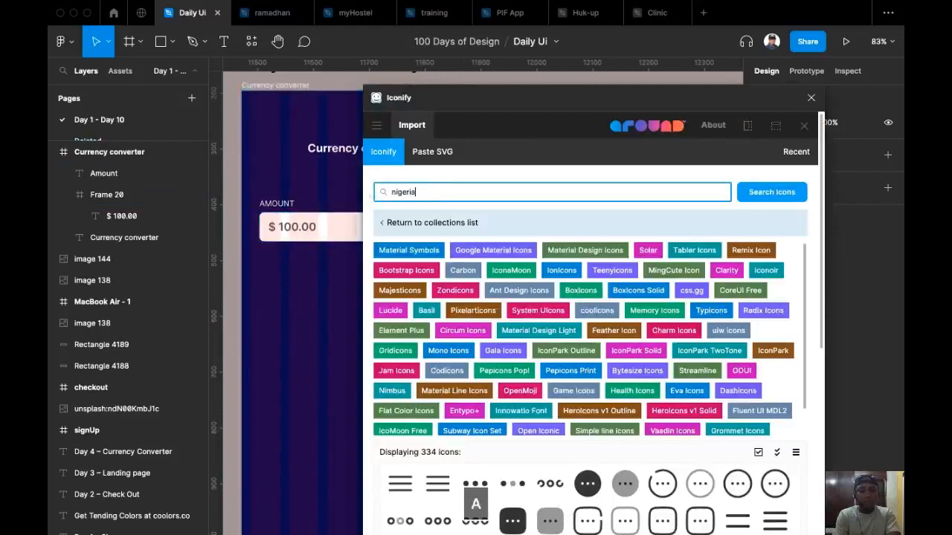
{"action": "key", "text": "Return"}
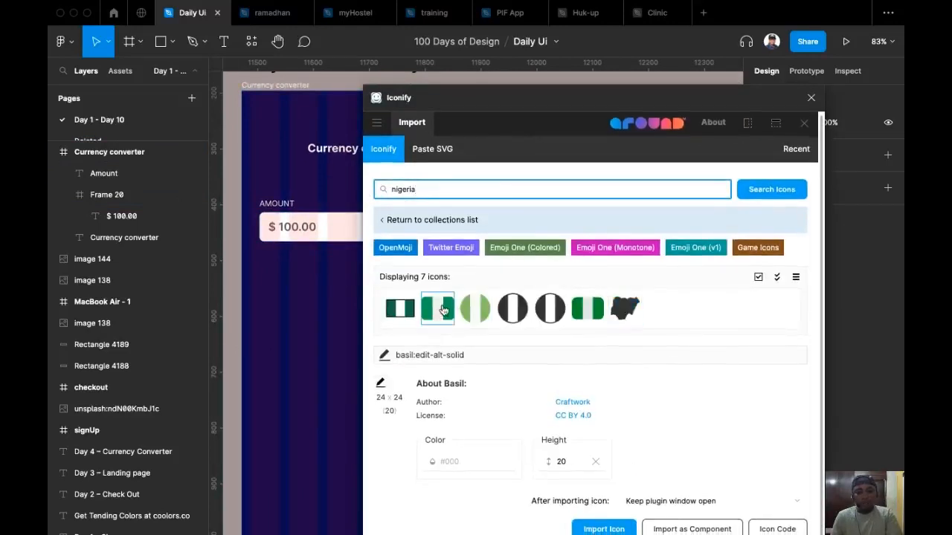
{"action": "scroll", "coordinate": [284, 320], "scroll_direction": "down", "scroll_amount": 3}
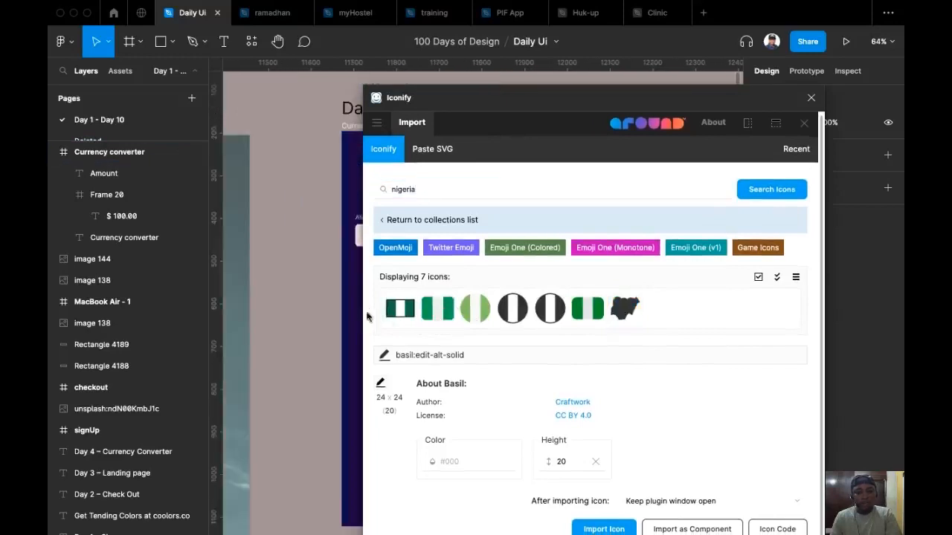
{"action": "left_click_drag", "start_coordinate": [438, 330], "coordinate": [307, 227]}
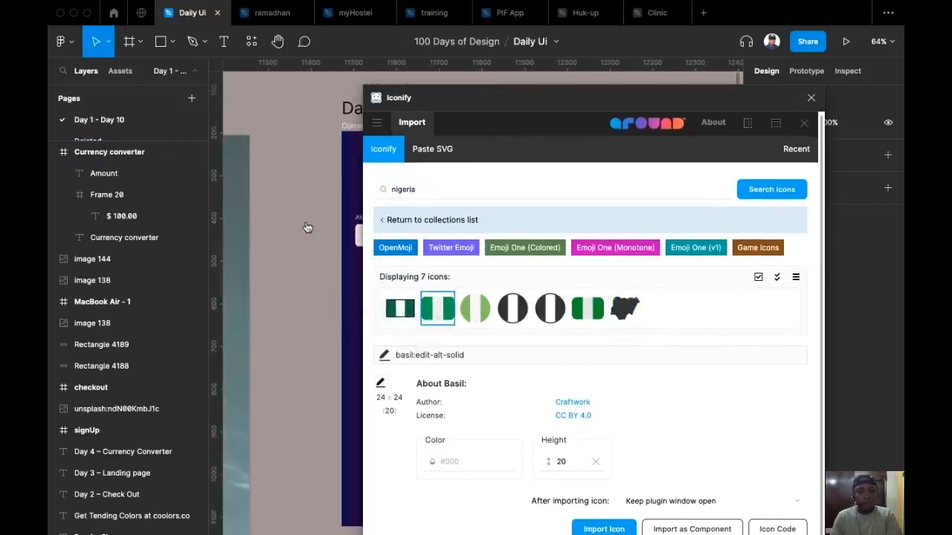
Search the icons for "america" and look through both result pages for a United States flag.
{"action": "double_click", "coordinate": [398, 189]}
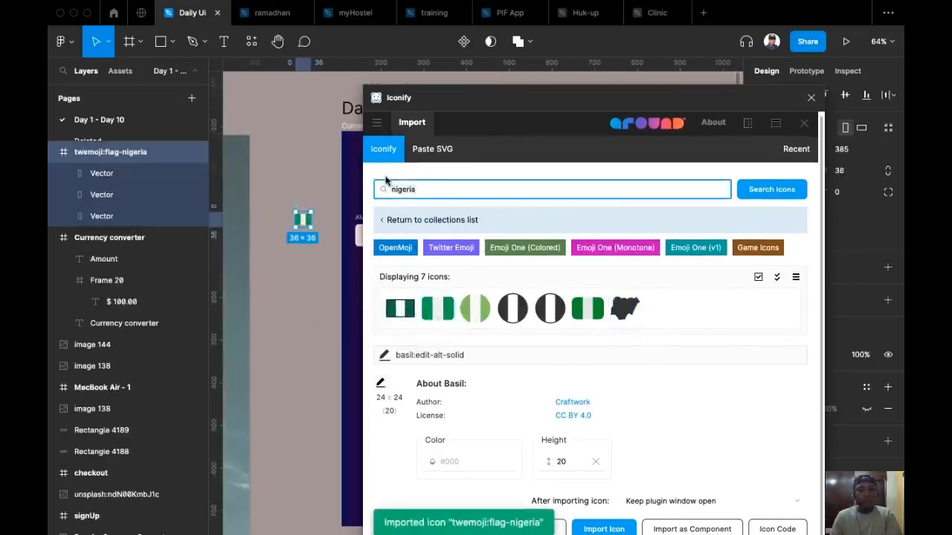
{"action": "type", "text": "america"}
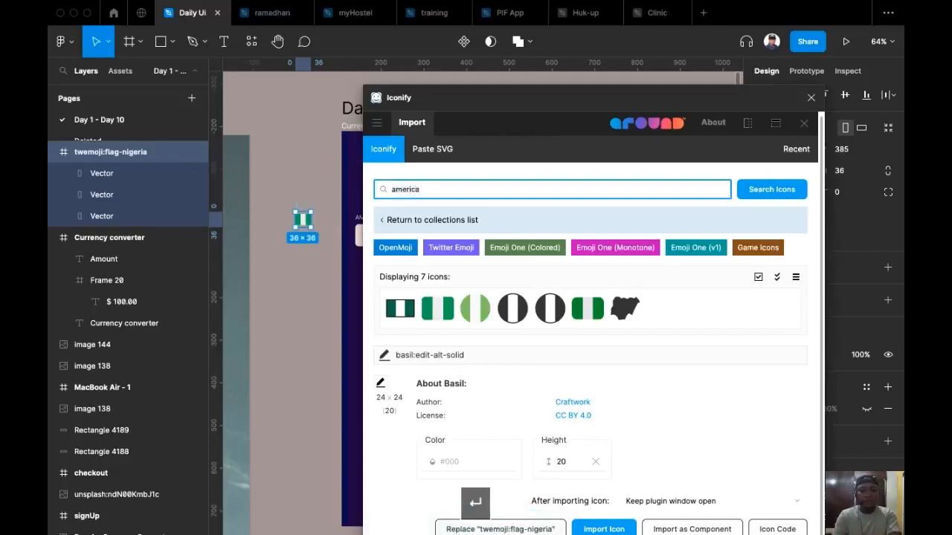
{"action": "key", "text": "Return"}
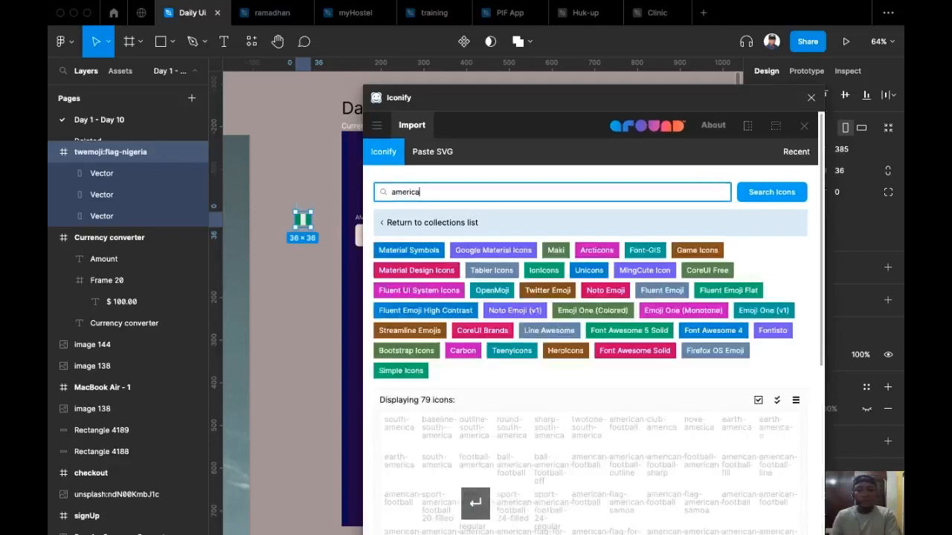
{"action": "scroll", "coordinate": [603, 293], "scroll_direction": "down", "scroll_amount": 3}
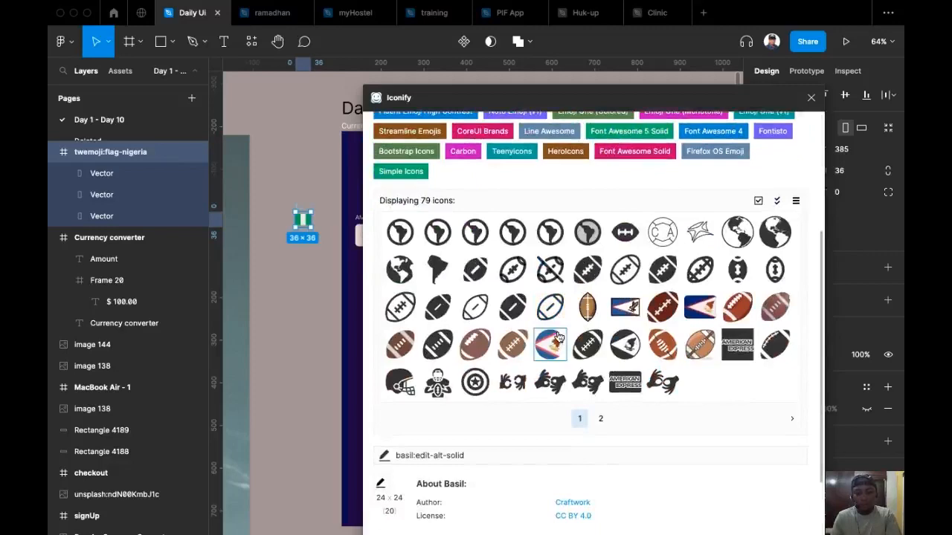
{"action": "left_click", "coordinate": [597, 419]}
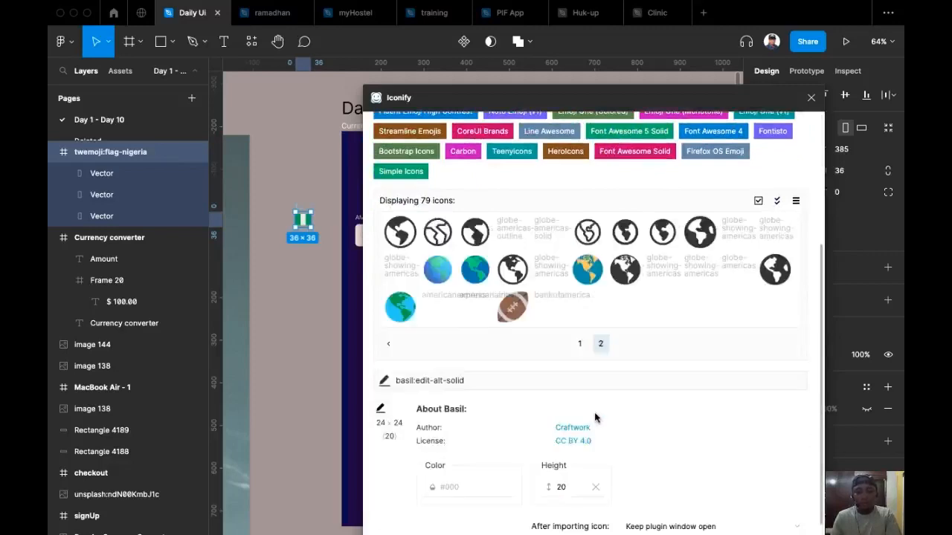
{"action": "scroll", "coordinate": [519, 383], "scroll_direction": "up", "scroll_amount": 3}
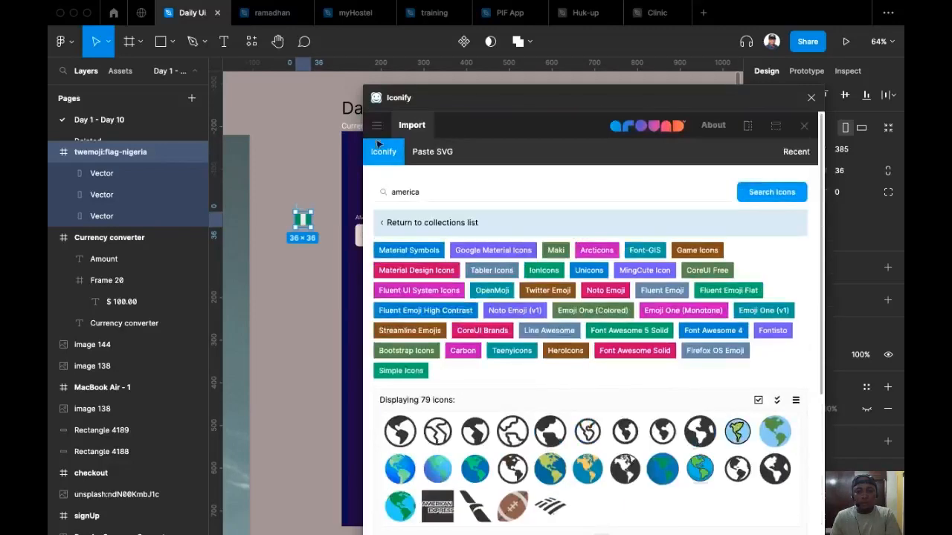
Search the icons for "usa" and look through the results for a colored flag.
{"action": "left_click", "coordinate": [374, 191]}
{"action": "key", "text": "ctrl+a"}
{"action": "type", "text": "usa"}
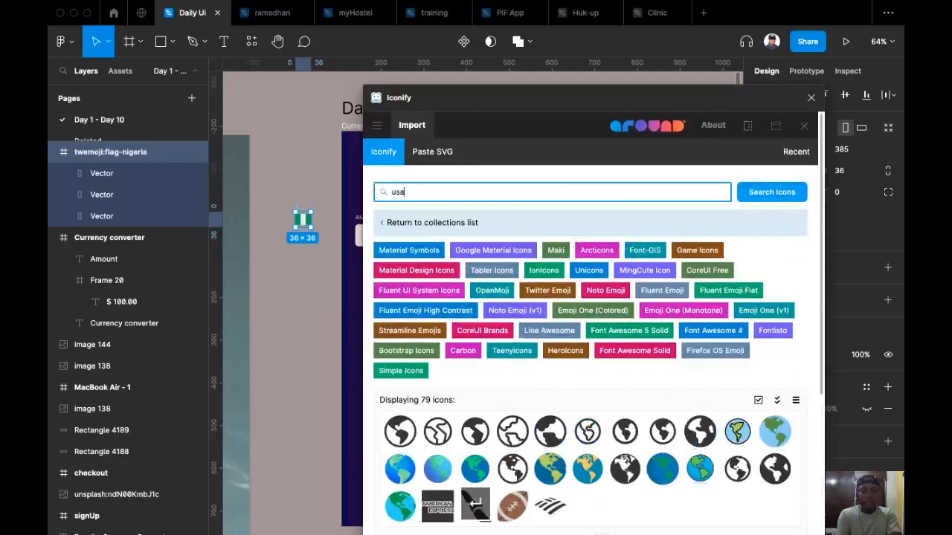
{"action": "key", "text": "Return"}
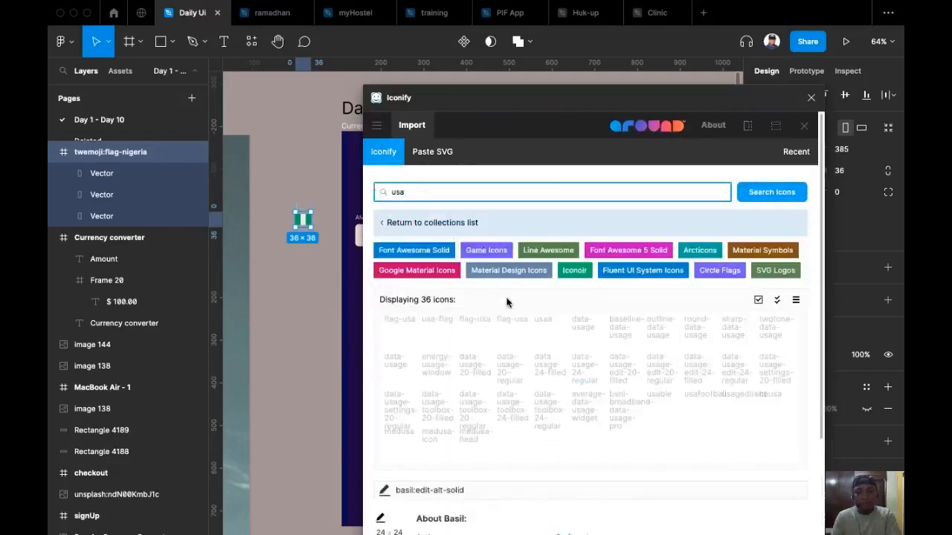
{"action": "scroll", "coordinate": [508, 320], "scroll_direction": "down", "scroll_amount": 3}
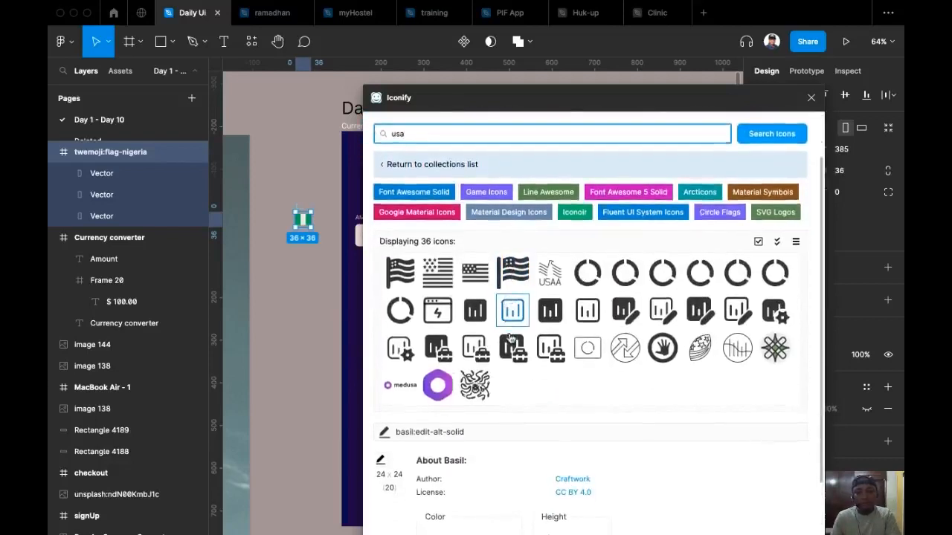
{"action": "scroll", "coordinate": [510, 336], "scroll_direction": "up", "scroll_amount": 3}
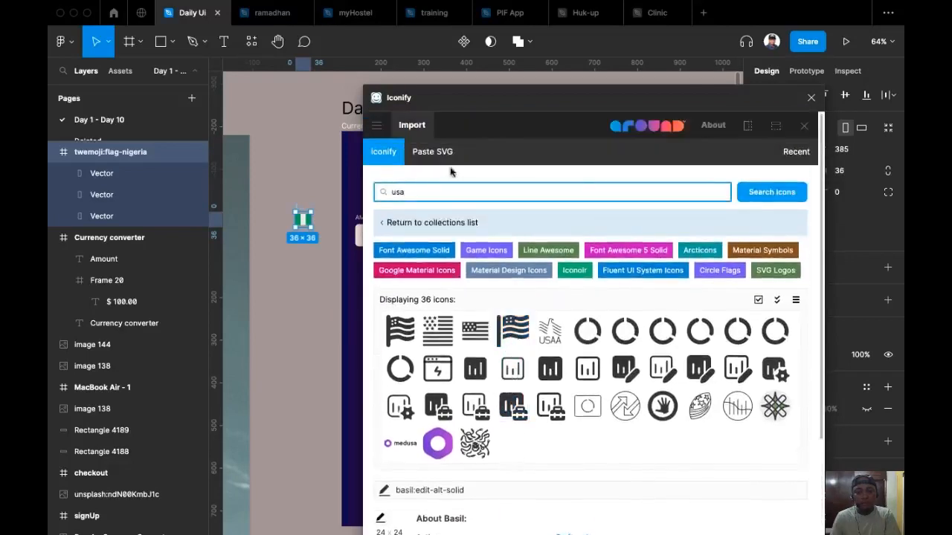
Search for "united states", place the Twitter Emoji US flag below the Nigerian flag on the canvas, and close the plugin.
{"action": "type", "text": "united "}
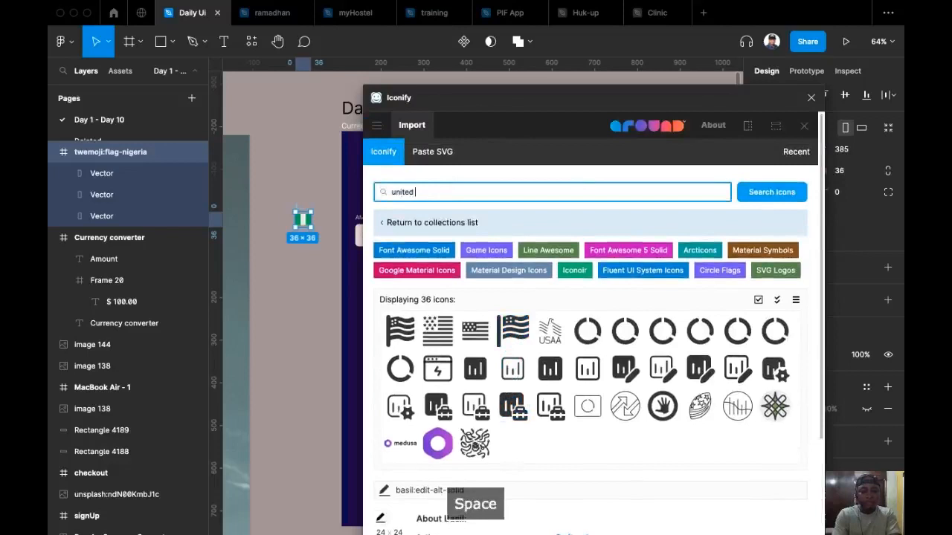
{"action": "type", "text": "states"}
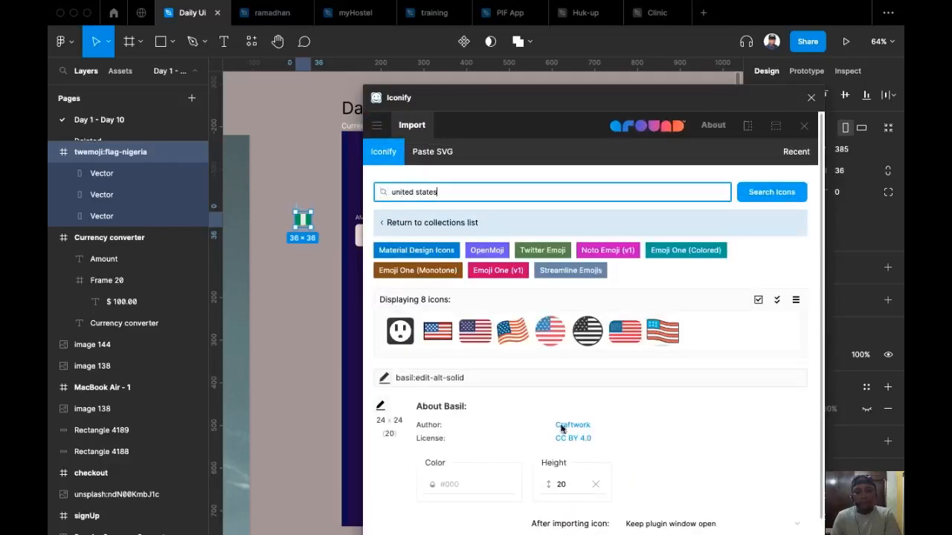
{"action": "left_click_drag", "start_coordinate": [475, 331], "coordinate": [310, 279]}
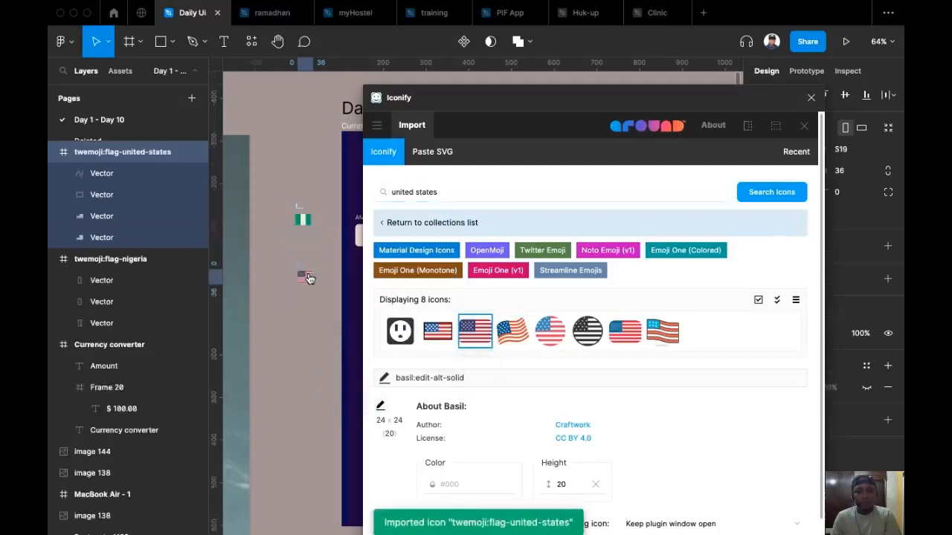
{"action": "left_click", "coordinate": [811, 97]}
{"action": "scroll", "coordinate": [296, 262], "scroll_direction": "up", "scroll_amount": 3}
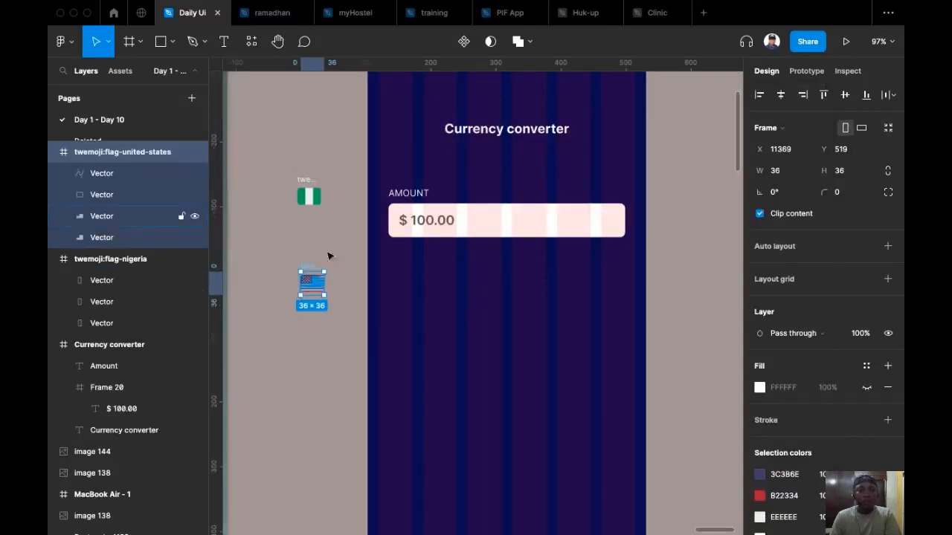
Move the US flag directly beneath the Nigerian flag on the canvas, aligned with its left edge.
{"action": "left_click", "coordinate": [307, 259]}
{"action": "left_click", "coordinate": [306, 267]}
{"action": "left_click_drag", "start_coordinate": [304, 219], "coordinate": [304, 216]}
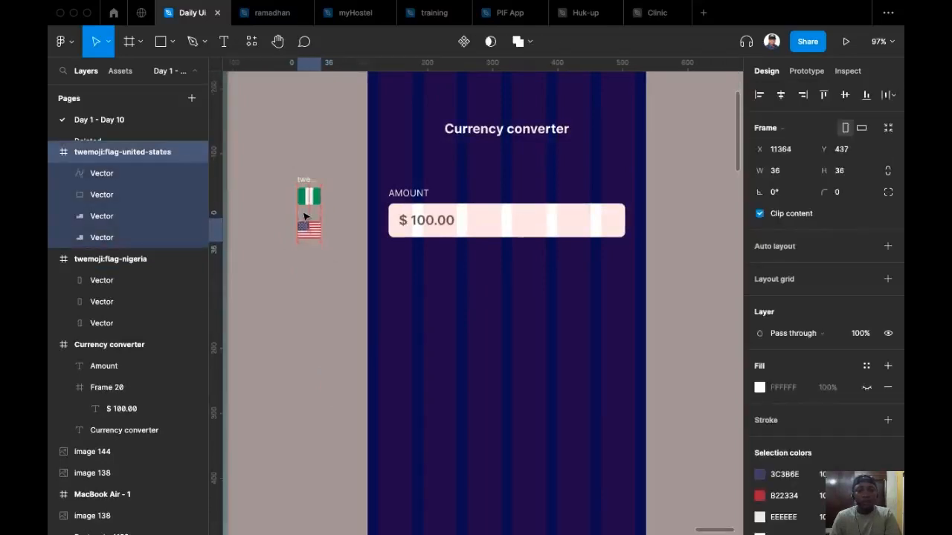
{"action": "scroll", "coordinate": [303, 253], "scroll_direction": "up", "scroll_amount": 2}
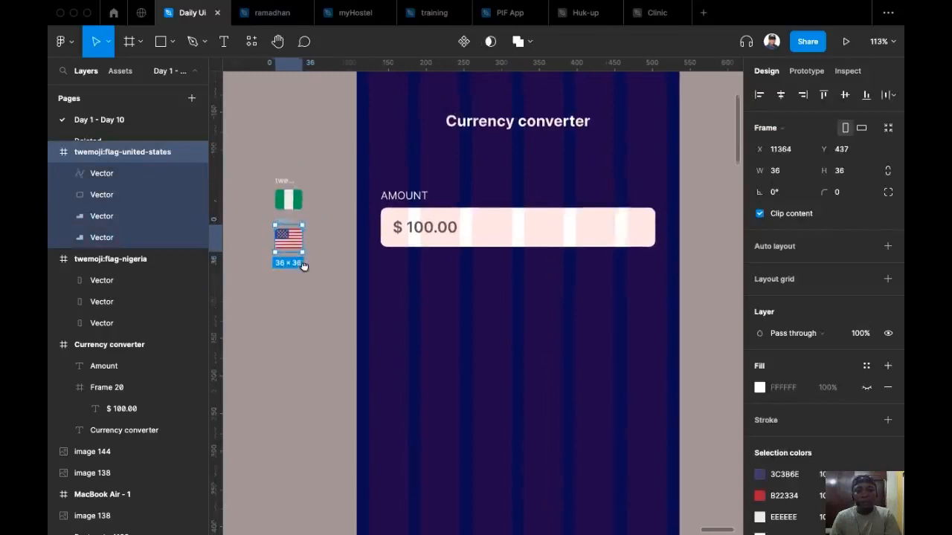
{"action": "scroll", "coordinate": [286, 253], "scroll_direction": "up", "scroll_amount": 2}
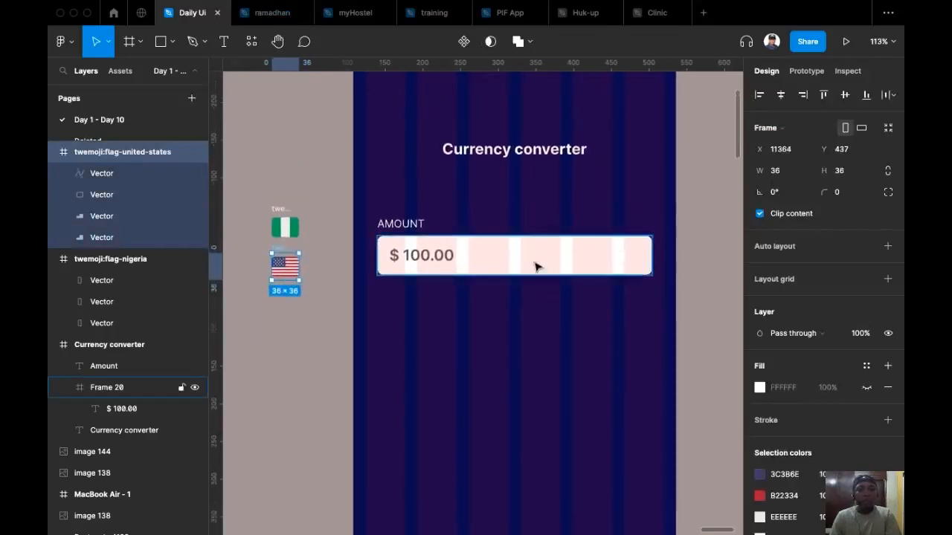
Duplicate the amount field below the original, halve the copy's width with 364/2, and subtract 16 to make it 166 wide.
{"action": "left_click", "coordinate": [504, 265]}
{"action": "left_click_drag", "start_coordinate": [540, 256], "coordinate": [654, 299]}
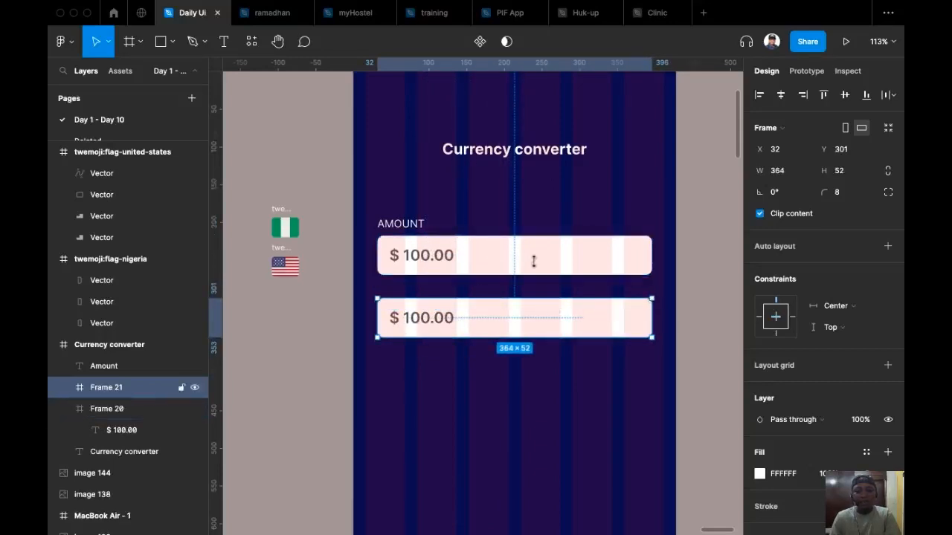
{"action": "left_click", "coordinate": [795, 171]}
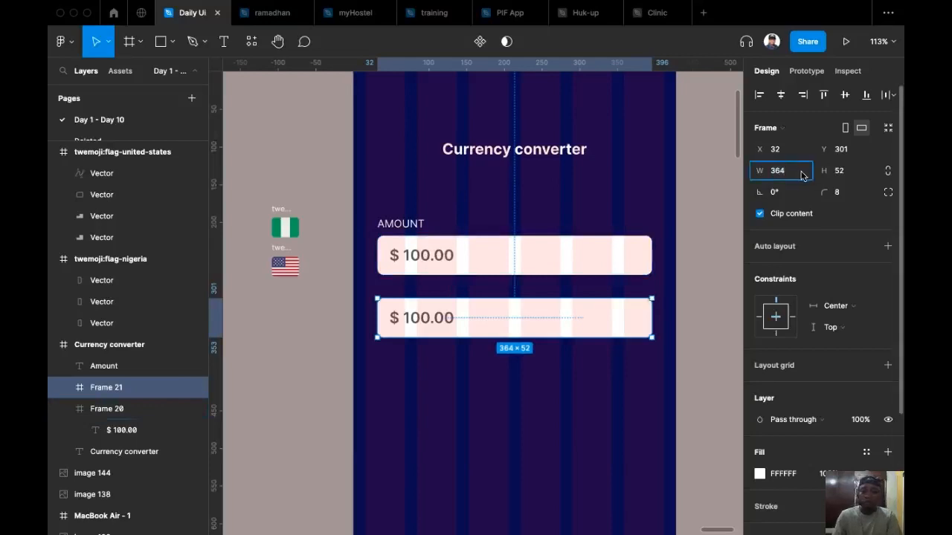
{"action": "type", "text": "/"}
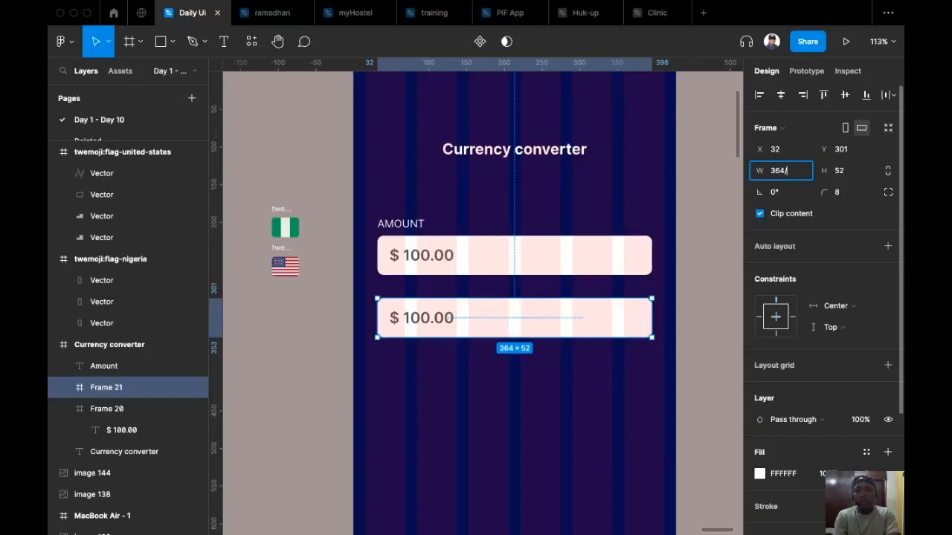
{"action": "type", "text": "2"}
{"action": "key", "text": "Return"}
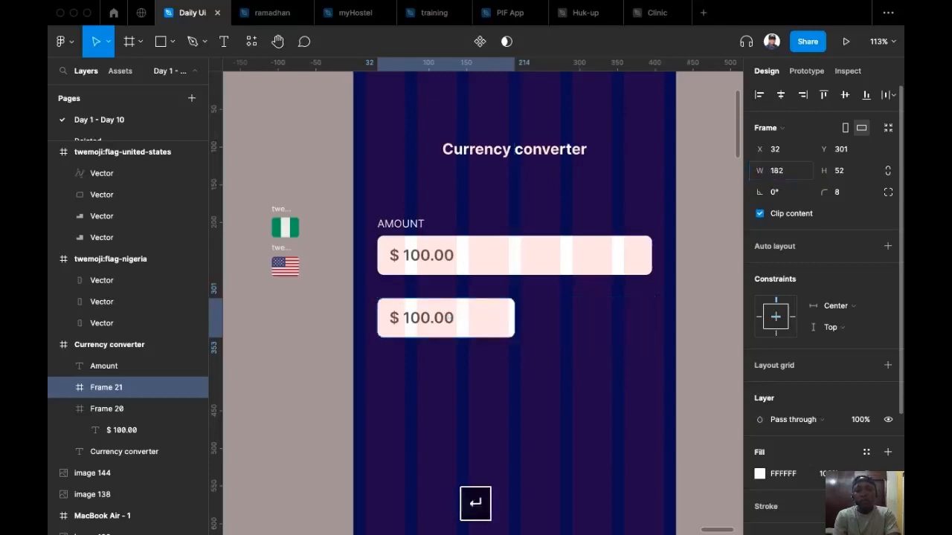
{"action": "left_click", "coordinate": [795, 174]}
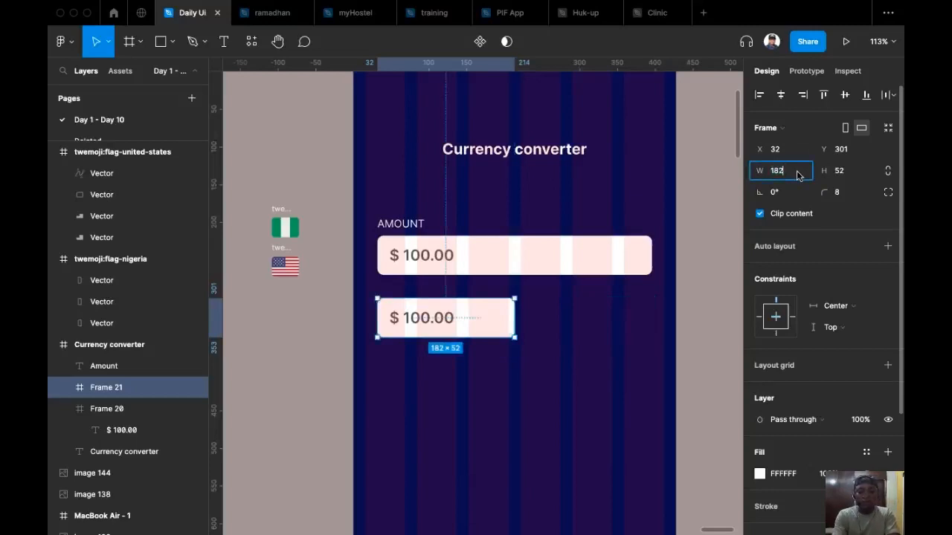
{"action": "type", "text": "-16"}
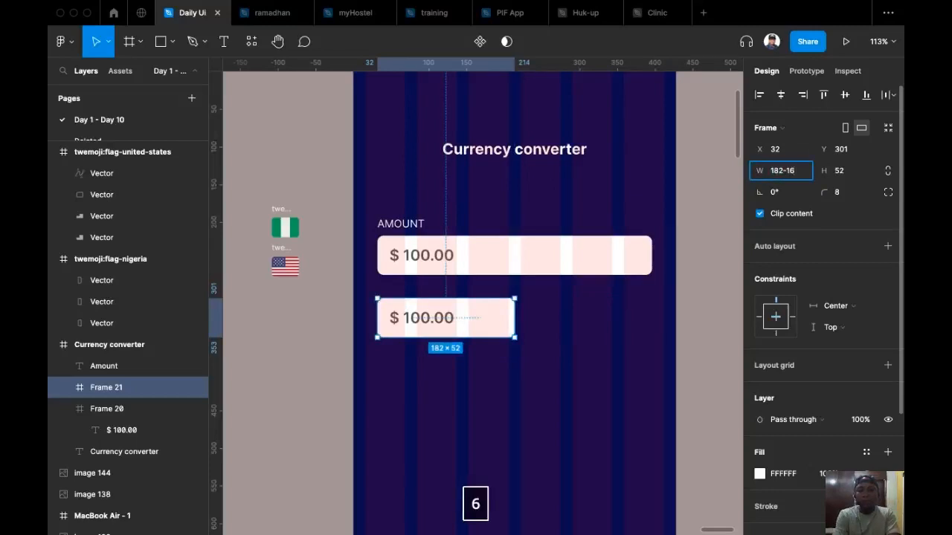
{"action": "key", "text": "Return"}
Place a copy of the short field beside it, flush with the amount field's right edge, and delete that copy.
{"action": "left_click", "coordinate": [453, 321]}
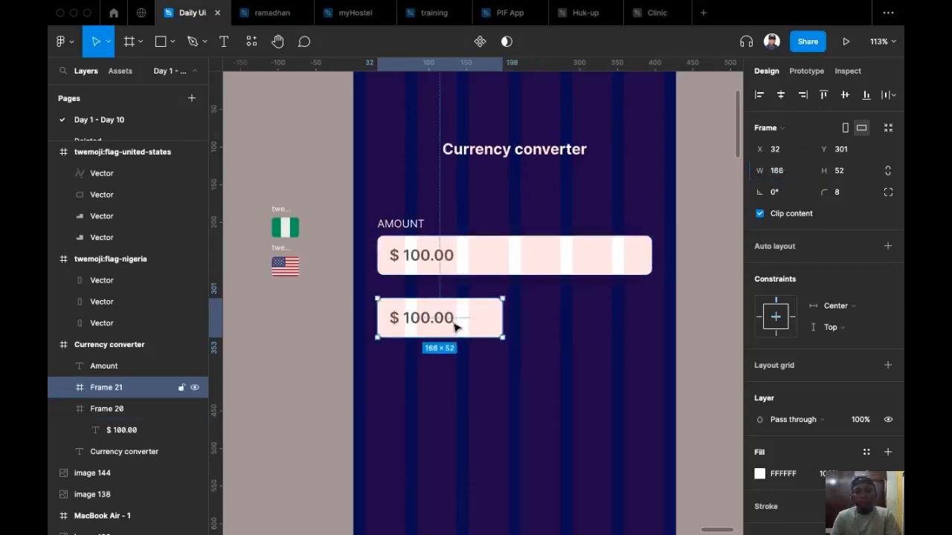
{"action": "left_click_drag", "start_coordinate": [476, 327], "coordinate": [623, 335]}
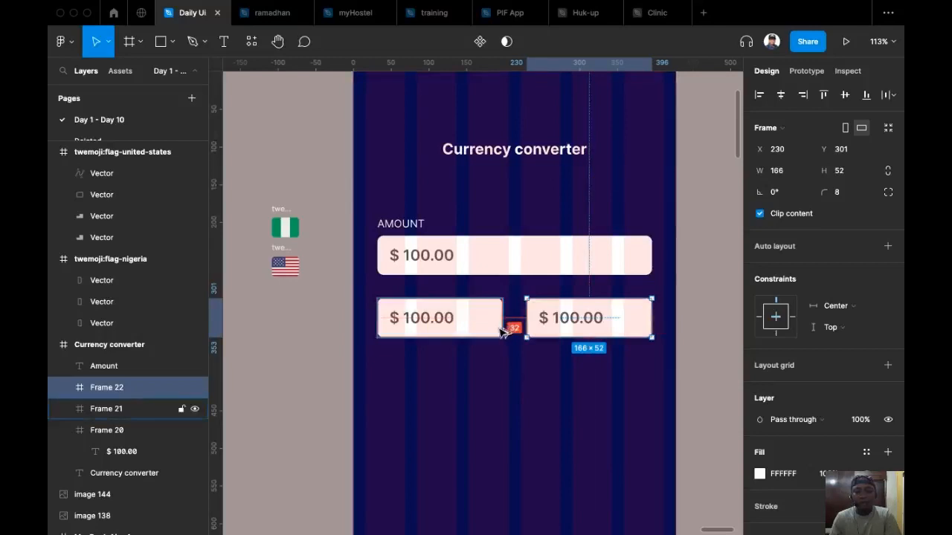
{"action": "left_click", "coordinate": [469, 383]}
{"action": "scroll", "coordinate": [462, 327], "scroll_direction": "up", "scroll_amount": 1}
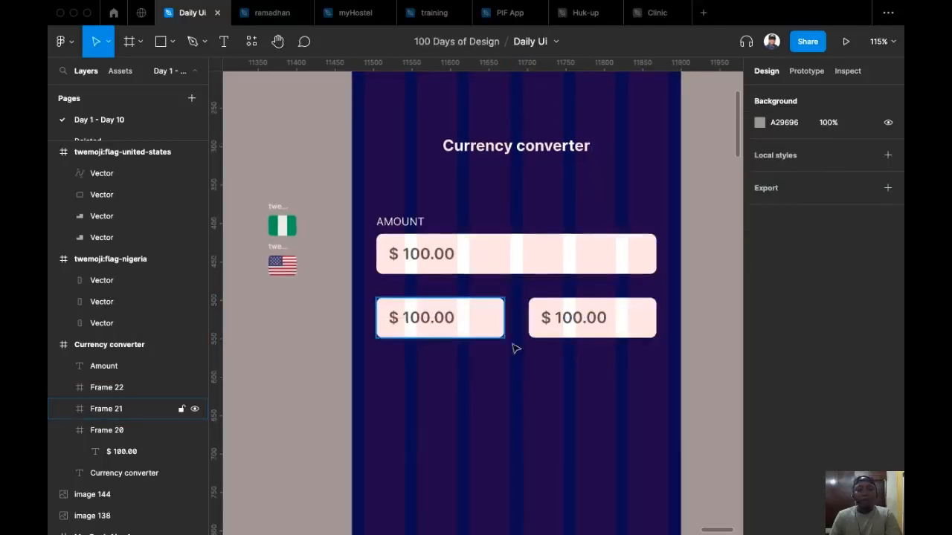
{"action": "left_click", "coordinate": [637, 321]}
{"action": "key", "text": "BackSpace"}
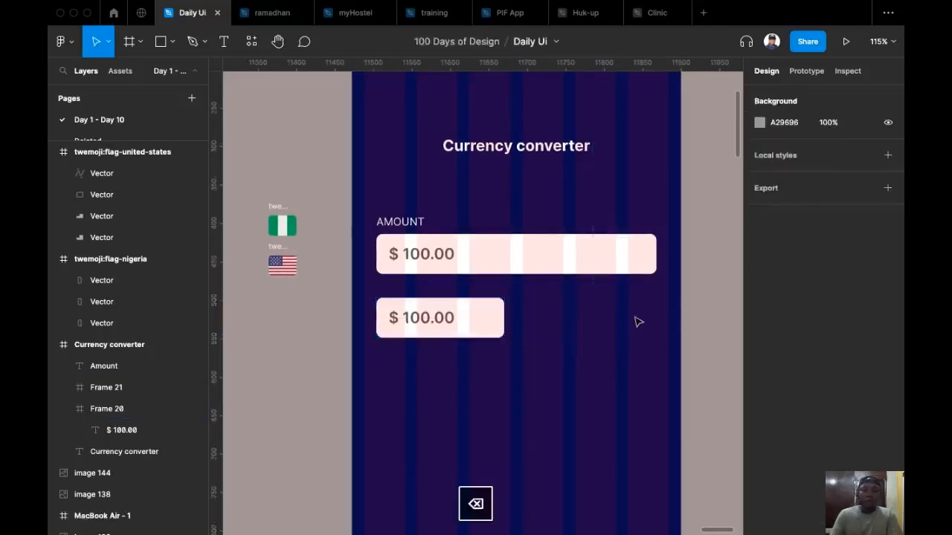
Shift the $ 100.00 text to the right inside the short field and place the Nigerian flag at the field's left end.
{"action": "left_click", "coordinate": [439, 319]}
{"action": "double_click", "coordinate": [439, 319]}
{"action": "left_click_drag", "start_coordinate": [438, 319], "coordinate": [489, 319]}
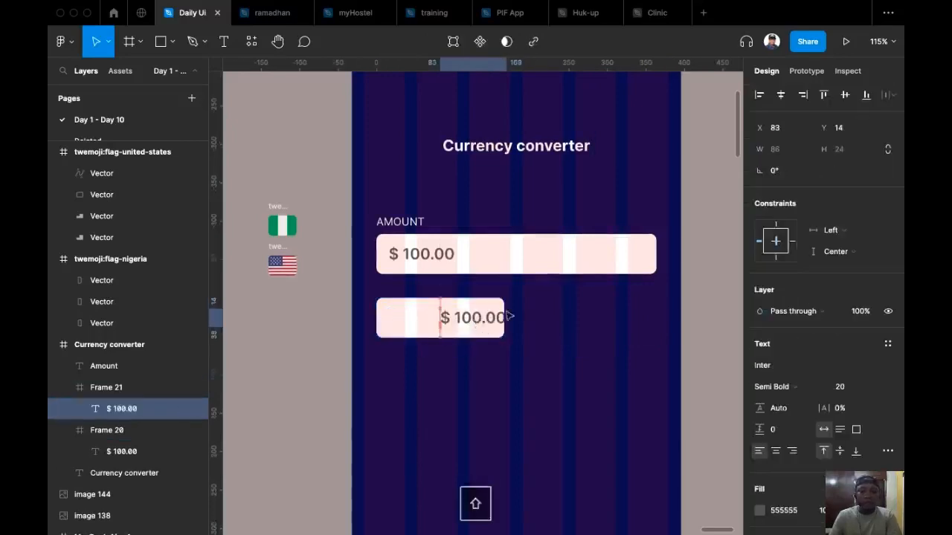
{"action": "left_click_drag", "start_coordinate": [275, 227], "coordinate": [387, 303]}
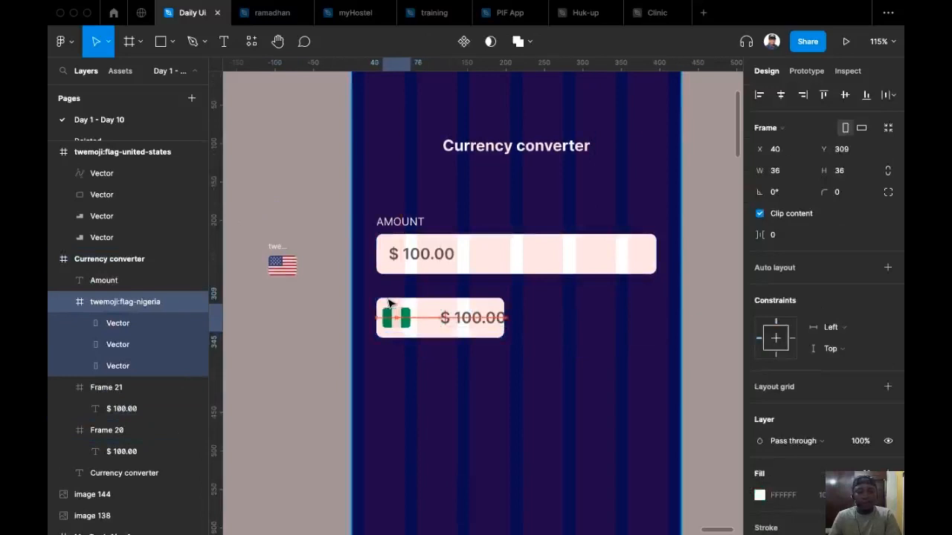
Lock the Nigerian flag's proportions, enlarge it to 44 × 44, and center it vertically in the short field.
{"action": "scroll", "coordinate": [394, 313], "scroll_direction": "up", "scroll_amount": 5}
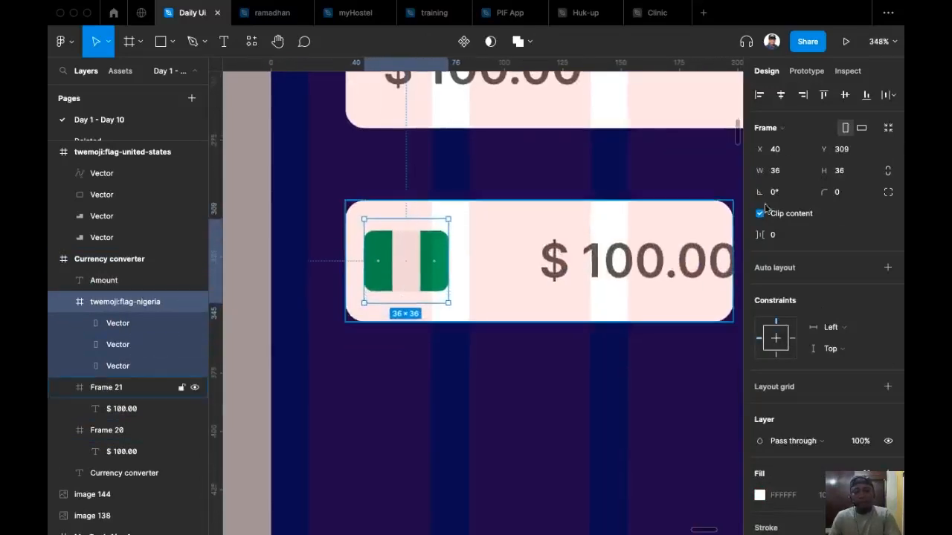
{"action": "left_click", "coordinate": [852, 173]}
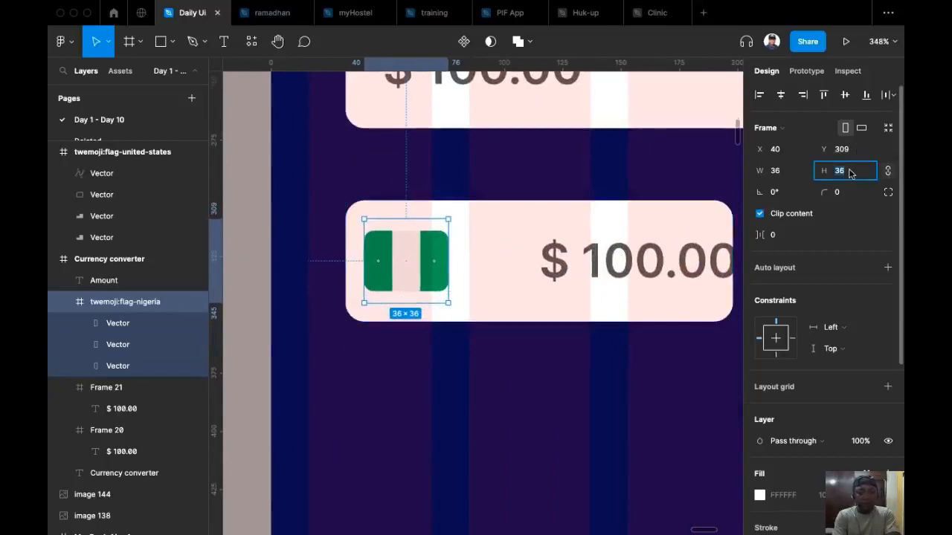
{"action": "type", "text": "44"}
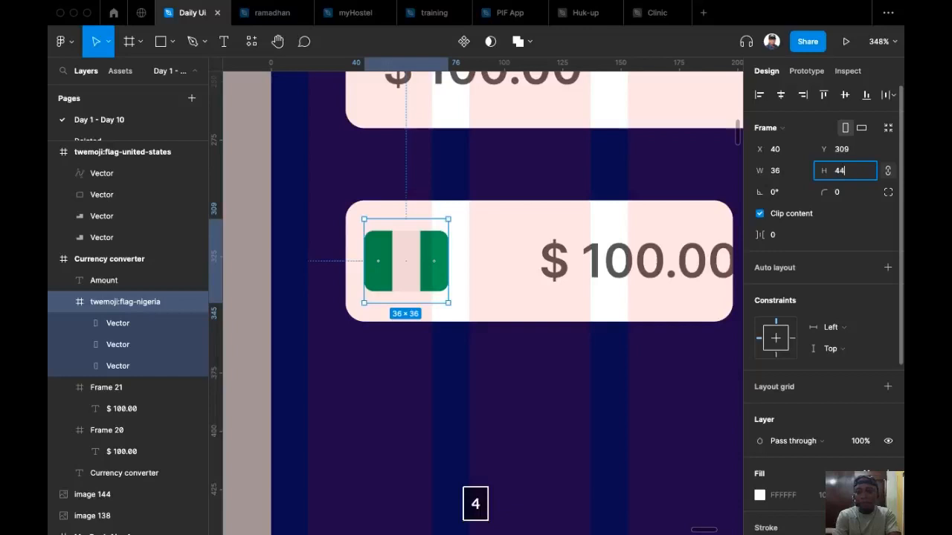
{"action": "key", "text": "Return"}
{"action": "left_click_drag", "start_coordinate": [427, 272], "coordinate": [424, 269]}
Enlarge the Nigerian flag to 52 × 52 and fit it at the short field's left end, vertically centered.
{"action": "left_click", "coordinate": [848, 176]}
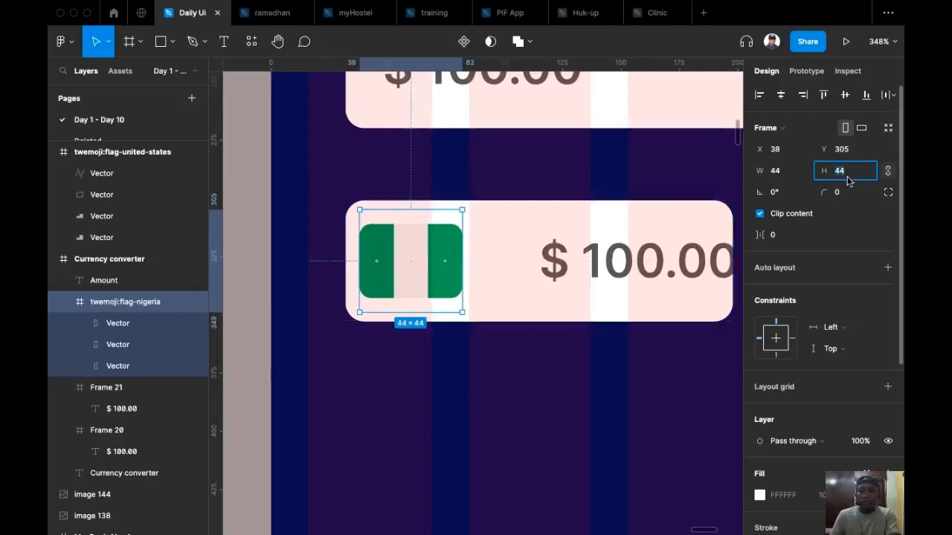
{"action": "type", "text": "52"}
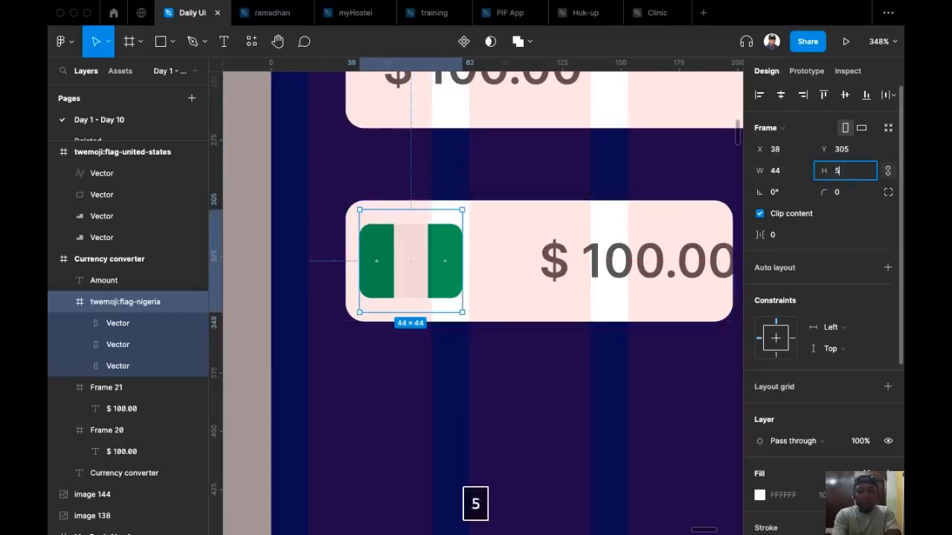
{"action": "key", "text": "Return"}
{"action": "left_click_drag", "start_coordinate": [436, 285], "coordinate": [416, 276]}
{"action": "left_click_drag", "start_coordinate": [490, 290], "coordinate": [478, 281]}
Enlarge the US flag beside the phone frame proportionally to 52 × 52.
{"action": "scroll", "coordinate": [337, 296], "scroll_direction": "down", "scroll_amount": 3}
{"action": "left_click_drag", "start_coordinate": [336, 296], "coordinate": [506, 347]}
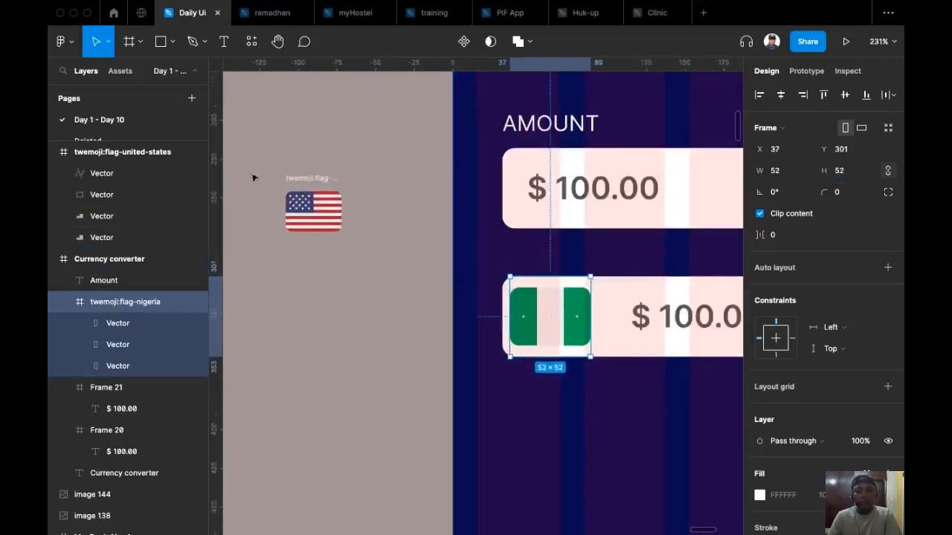
{"action": "left_click", "coordinate": [308, 178]}
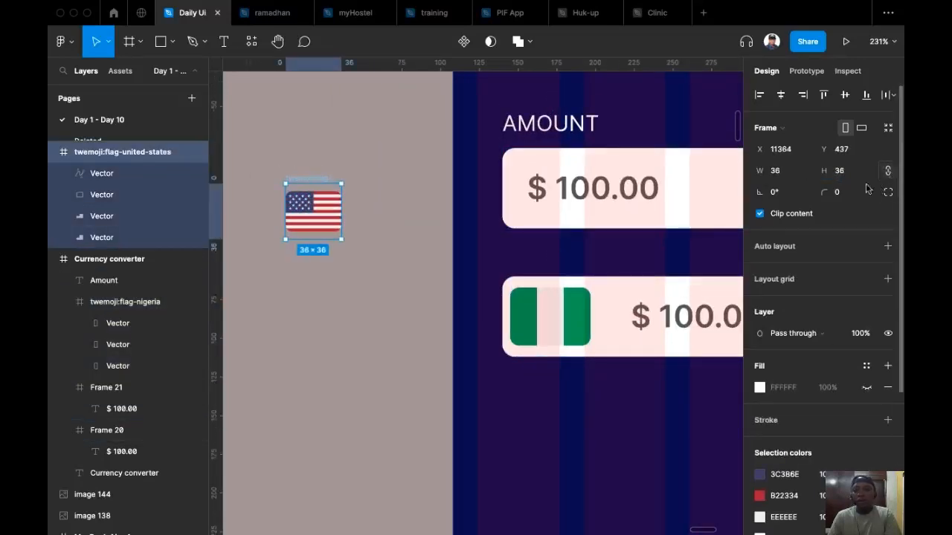
{"action": "type", "text": "52"}
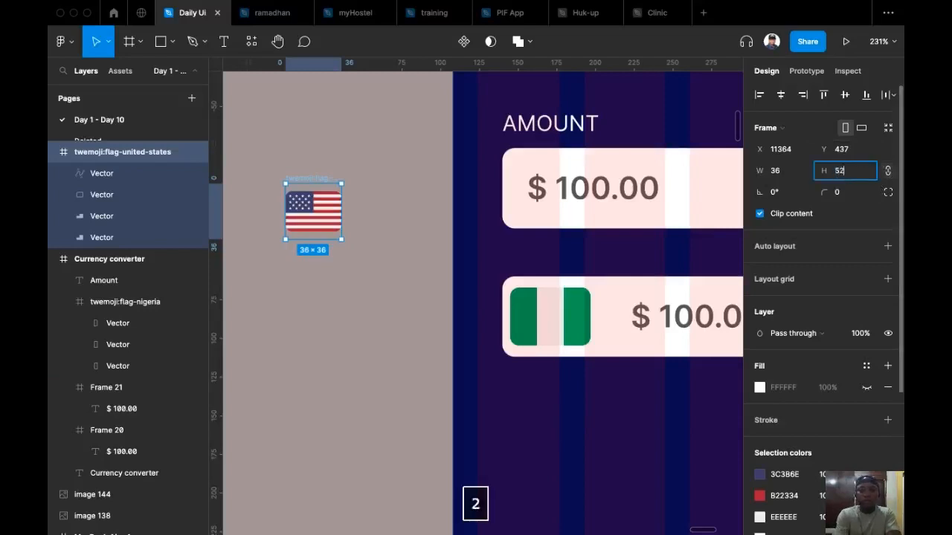
{"action": "key", "text": "Return"}
Move the short field's text closer to the Nigerian flag, at X 67, and change it to NGN.
{"action": "scroll", "coordinate": [340, 323], "scroll_direction": "right", "scroll_amount": 3}
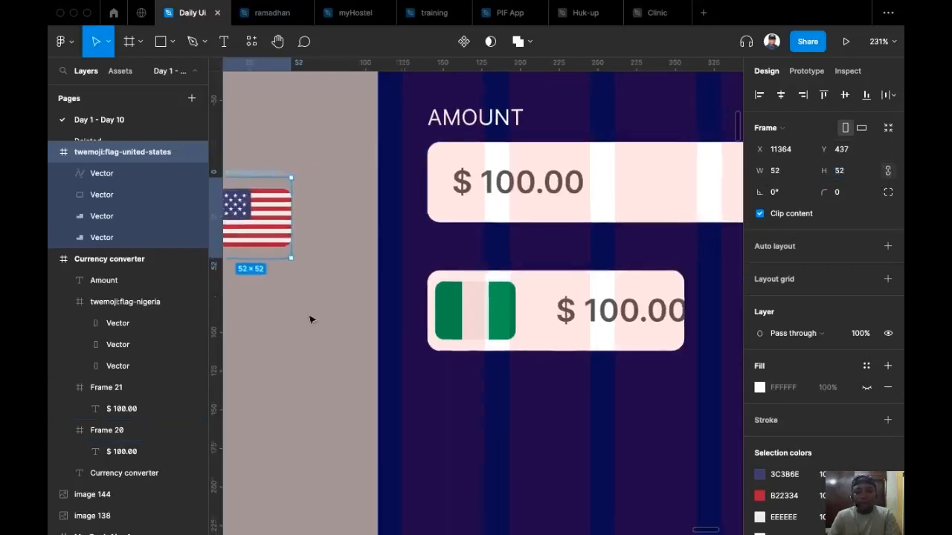
{"action": "scroll", "coordinate": [313, 319], "scroll_direction": "down", "scroll_amount": 2}
{"action": "scroll", "coordinate": [463, 291], "scroll_direction": "right", "scroll_amount": 3}
{"action": "scroll", "coordinate": [464, 291], "scroll_direction": "down", "scroll_amount": 1}
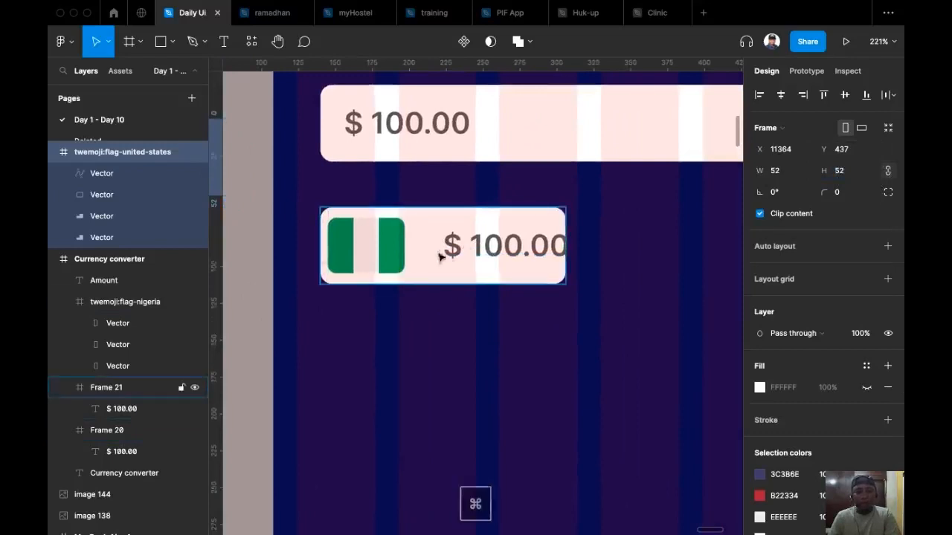
{"action": "left_click", "coordinate": [375, 280]}
{"action": "scroll", "coordinate": [318, 270], "scroll_direction": "down", "scroll_amount": 3}
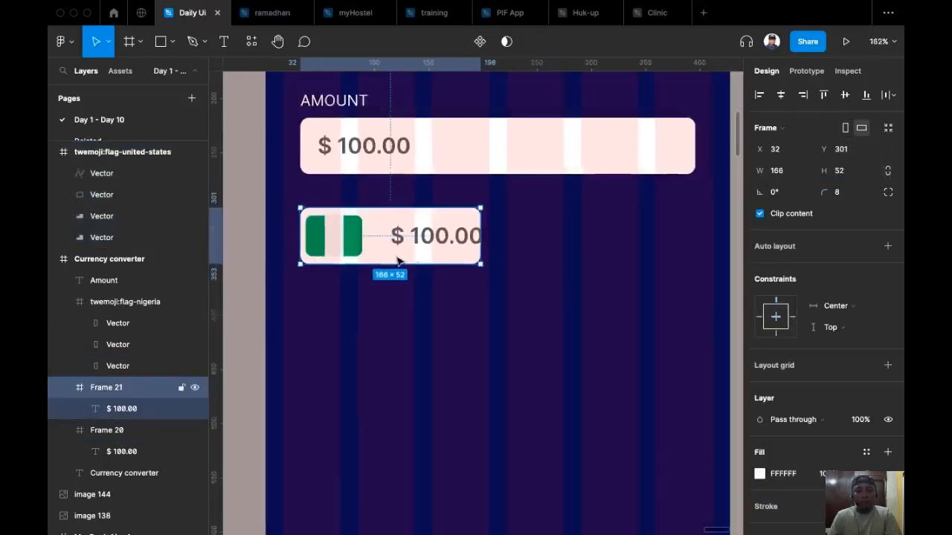
{"action": "double_click", "coordinate": [437, 243]}
{"action": "mouse_move", "coordinate": [449, 245]}
{"action": "left_mouse_down"}
{"action": "mouse_move", "coordinate": [418, 247]}
{"action": "mouse_move", "coordinate": [433, 248]}
{"action": "left_mouse_up"}
{"action": "double_click", "coordinate": [430, 244]}
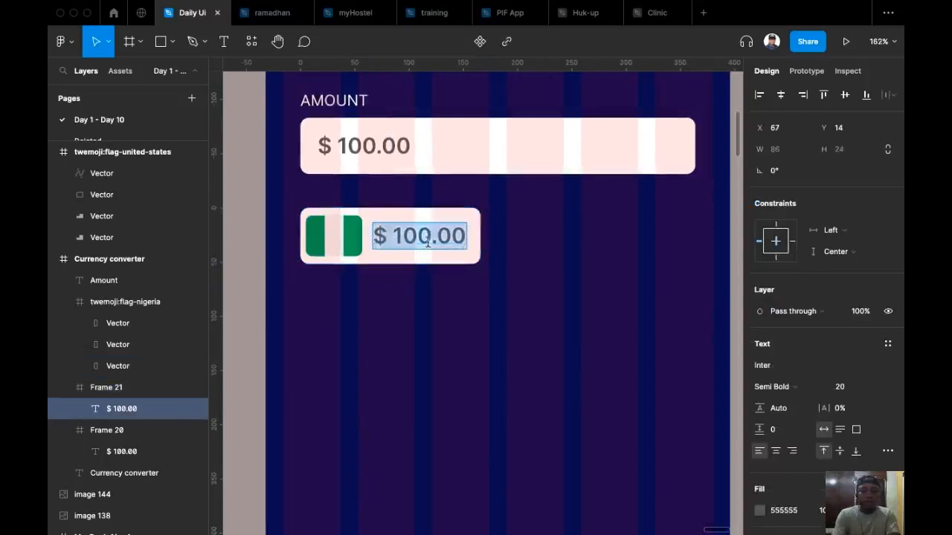
{"action": "type", "text": "NGN"}
{"action": "key", "text": "Escape"}
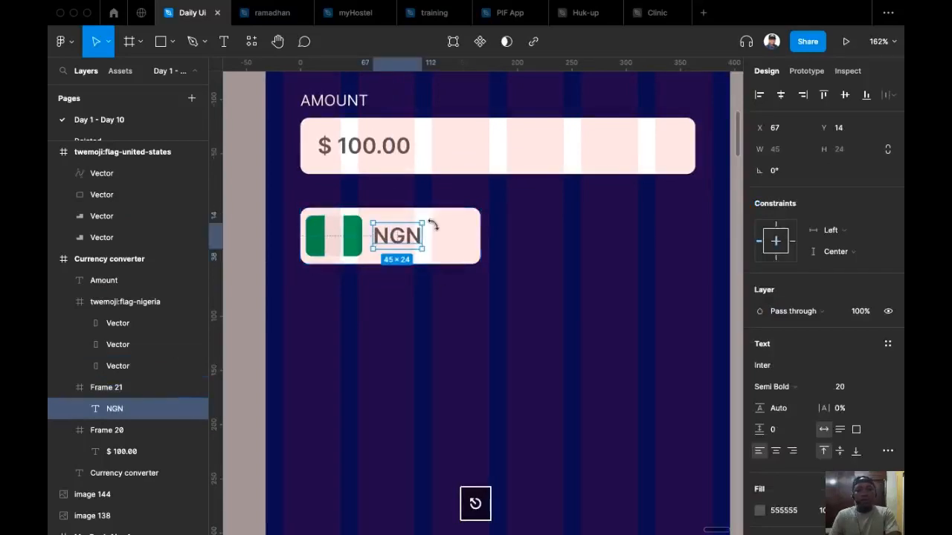
{"action": "left_click", "coordinate": [504, 255]}
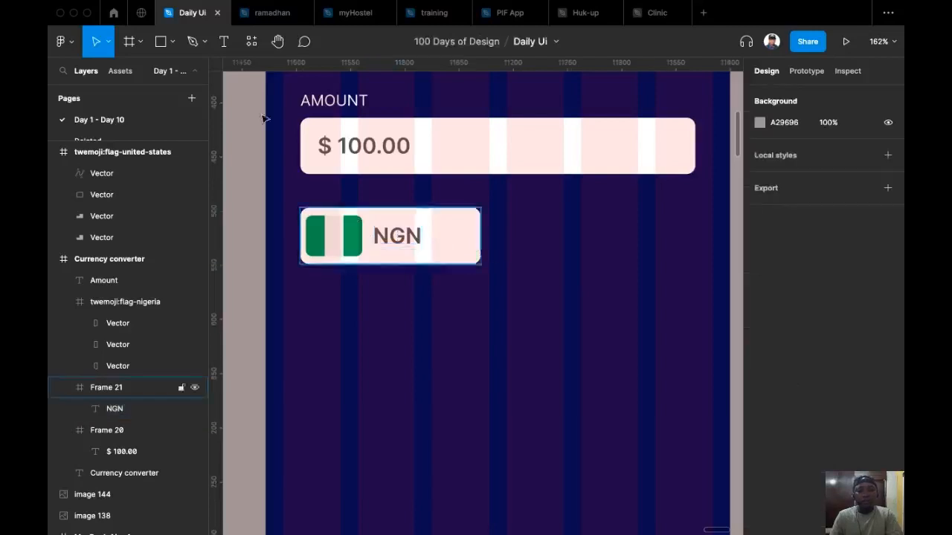
Draw a triangle about 21 × 21 to the right of the NGN text and set its fill to 505050.
{"action": "left_click", "coordinate": [173, 43]}
{"action": "left_click", "coordinate": [188, 142]}
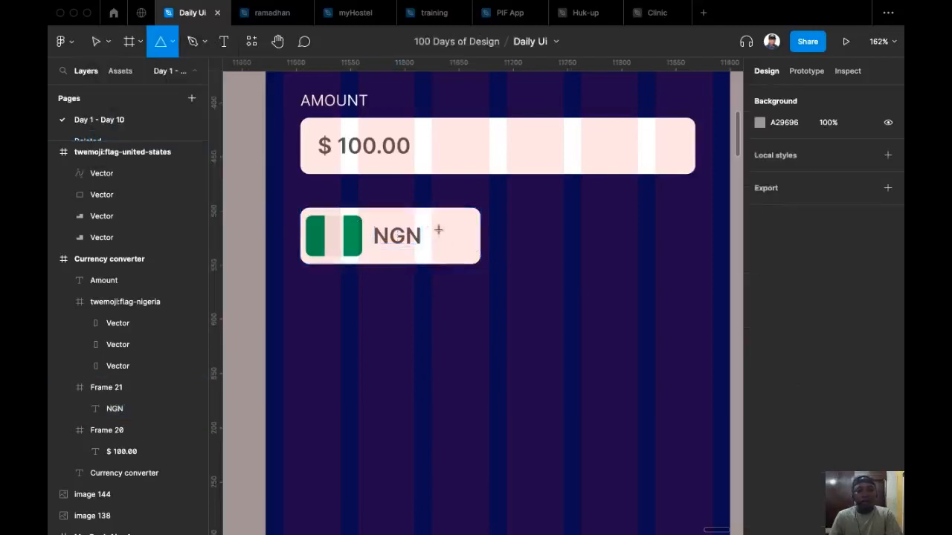
{"action": "left_click_drag", "start_coordinate": [446, 240], "coordinate": [459, 254]}
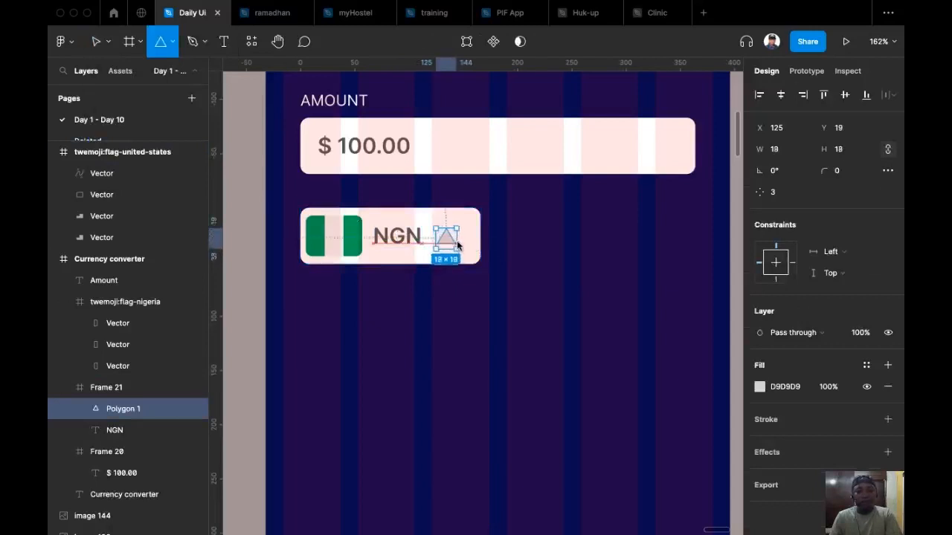
{"action": "scroll", "coordinate": [441, 238], "scroll_direction": "up", "scroll_amount": 3}
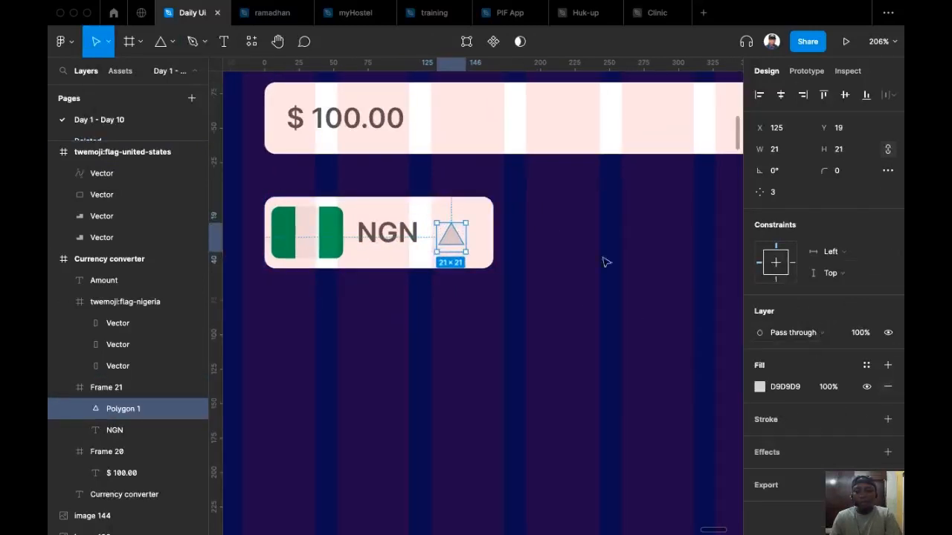
{"action": "left_click", "coordinate": [780, 387]}
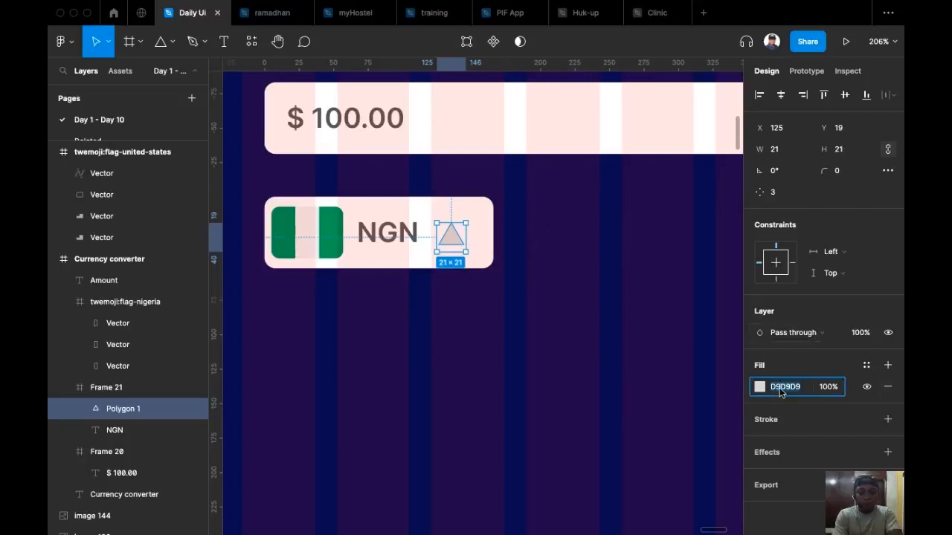
{"action": "type", "text": "50"}
{"action": "key", "text": "Return"}
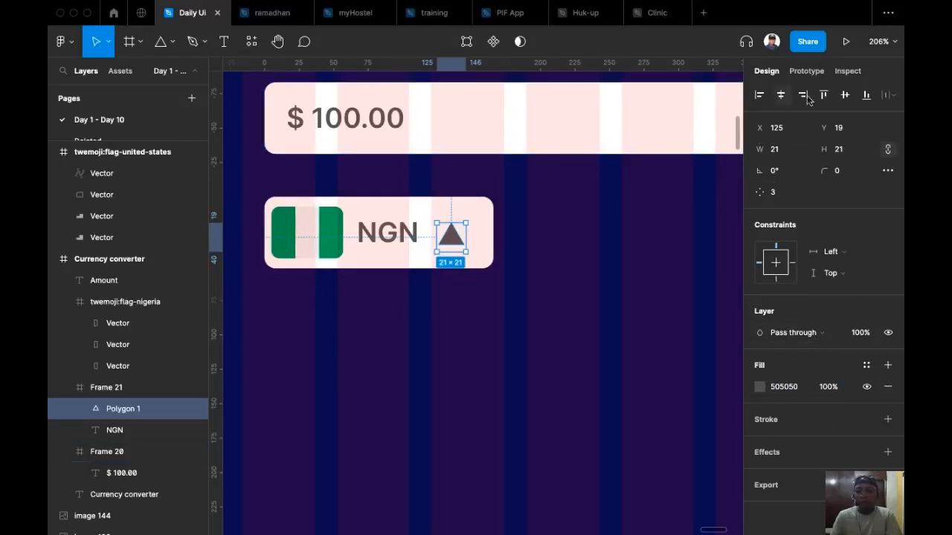
Rotate the triangle beside the NGN text to 180° and round its corners with a radius of 2.
{"action": "left_click", "coordinate": [774, 194]}
{"action": "left_click", "coordinate": [783, 194]}
{"action": "left_click", "coordinate": [781, 174]}
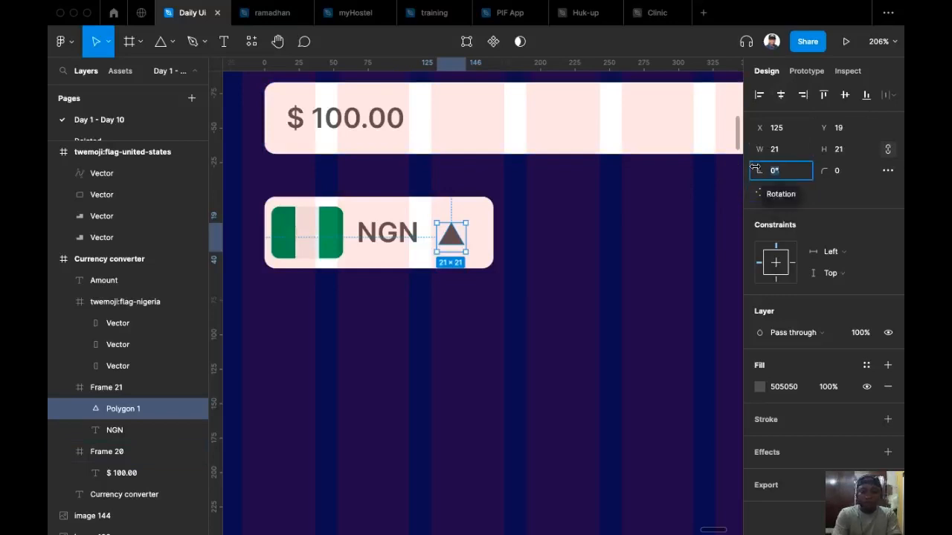
{"action": "type", "text": "18"}
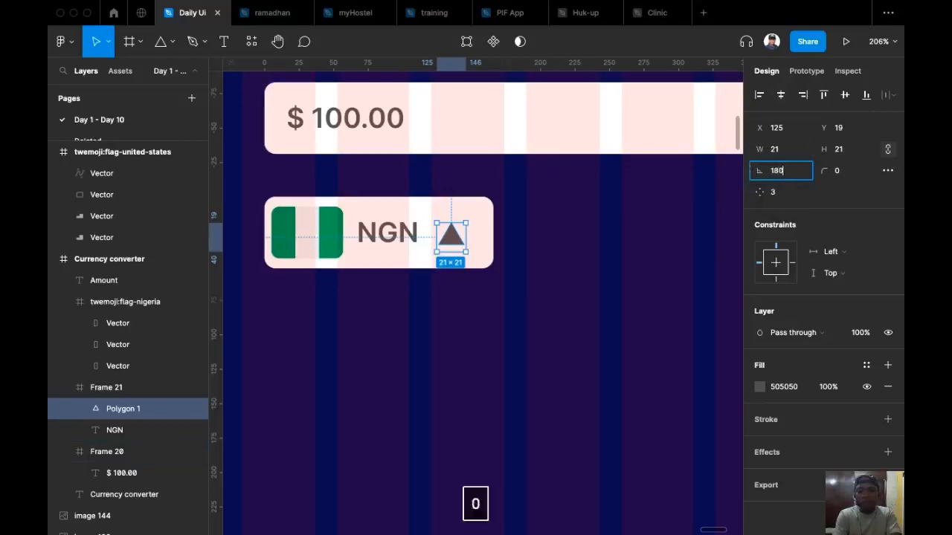
{"action": "key", "text": "Return"}
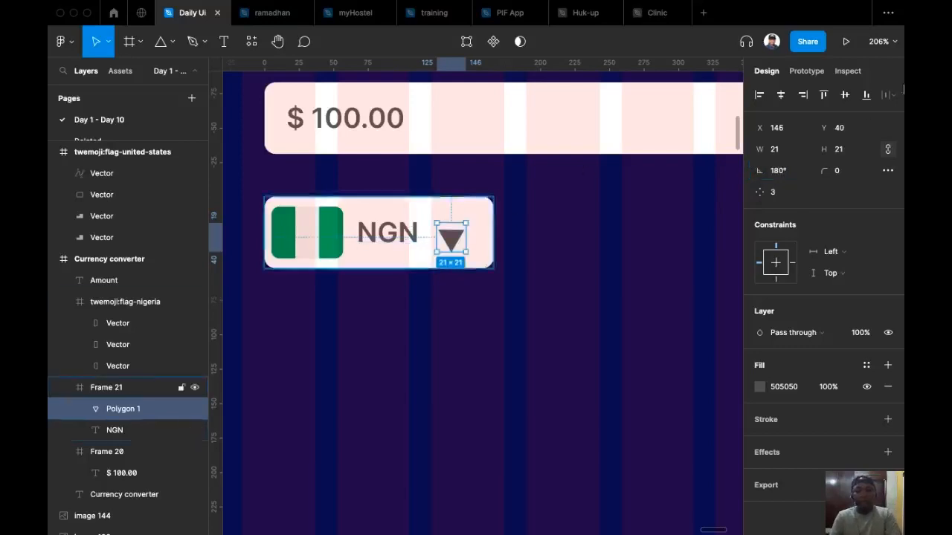
{"action": "left_click", "coordinate": [839, 179]}
{"action": "key", "text": "Up"}
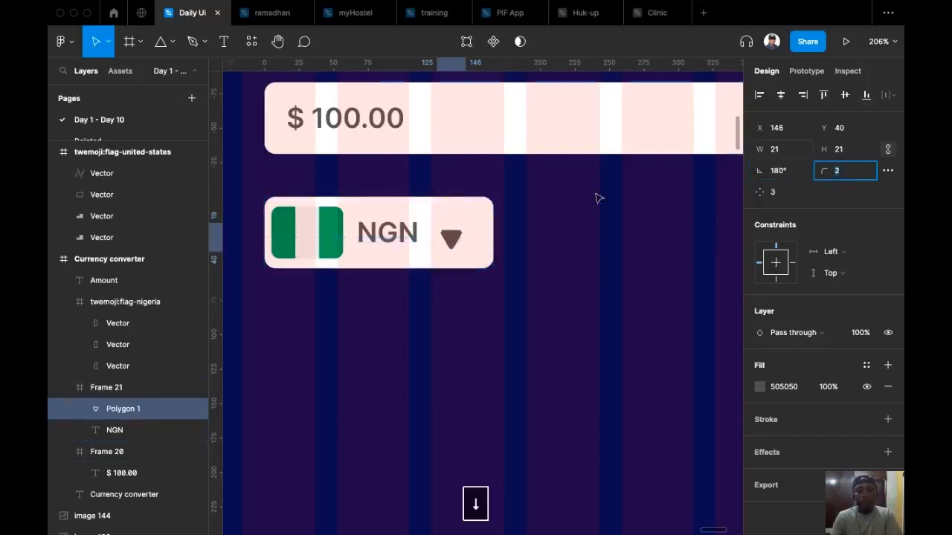
Move the triangle to X 152, Y 35 and the NGN text to X 70 so they line up in the field.
{"action": "left_click_drag", "start_coordinate": [452, 241], "coordinate": [455, 238]}
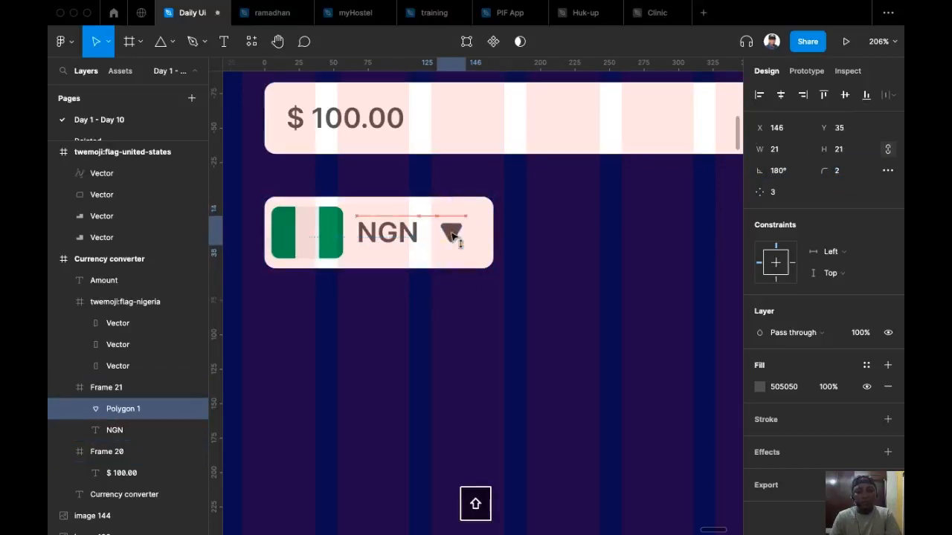
{"action": "left_click_drag", "start_coordinate": [397, 234], "coordinate": [401, 237]}
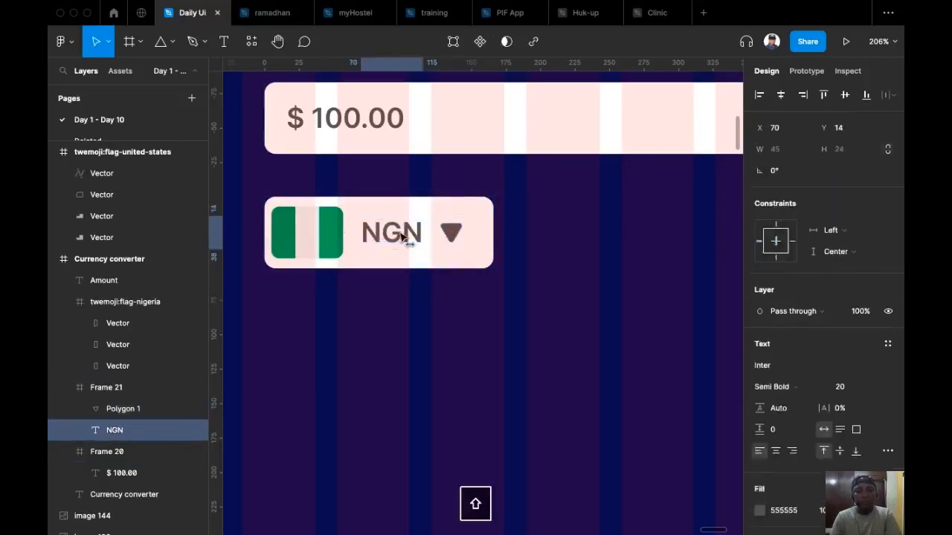
{"action": "left_click", "coordinate": [397, 357]}
{"action": "scroll", "coordinate": [393, 386], "scroll_direction": "up", "scroll_amount": 2}
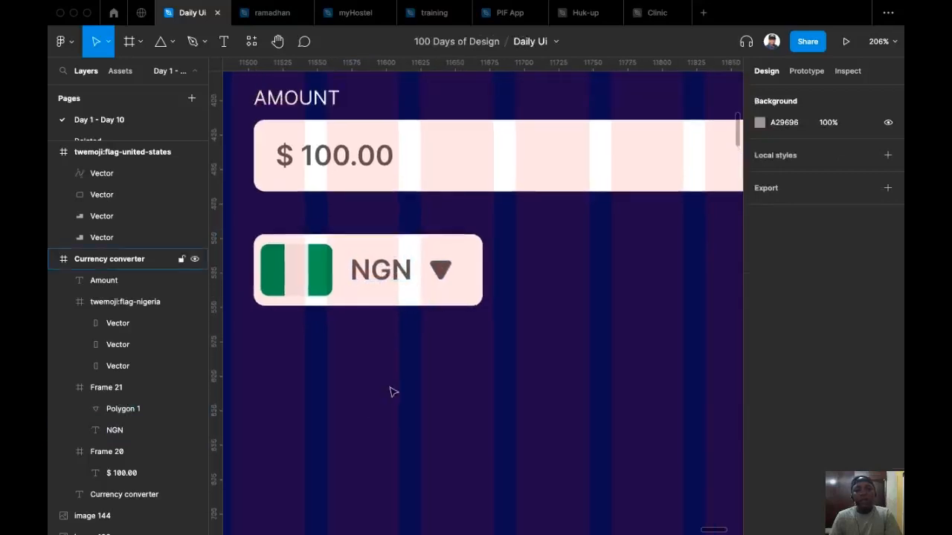
{"action": "scroll", "coordinate": [389, 391], "scroll_direction": "down", "scroll_amount": 5}
{"action": "scroll", "coordinate": [444, 385], "scroll_direction": "up", "scroll_amount": 2}
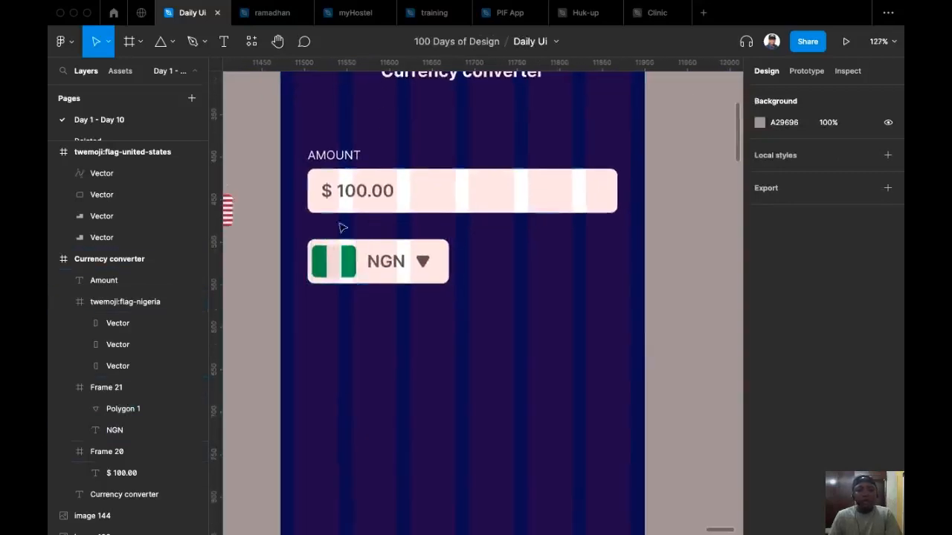
{"action": "double_click", "coordinate": [425, 265]}
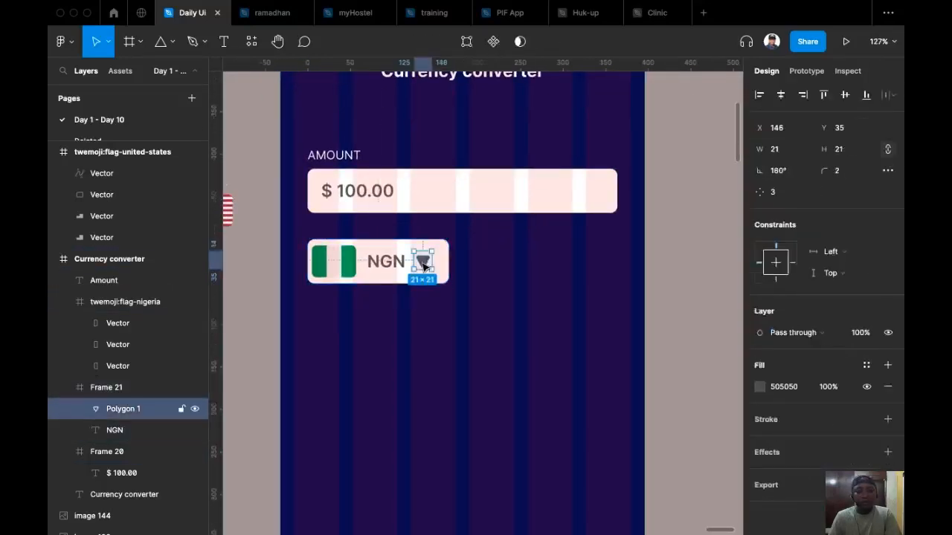
{"action": "left_click_drag", "start_coordinate": [423, 265], "coordinate": [429, 266]}
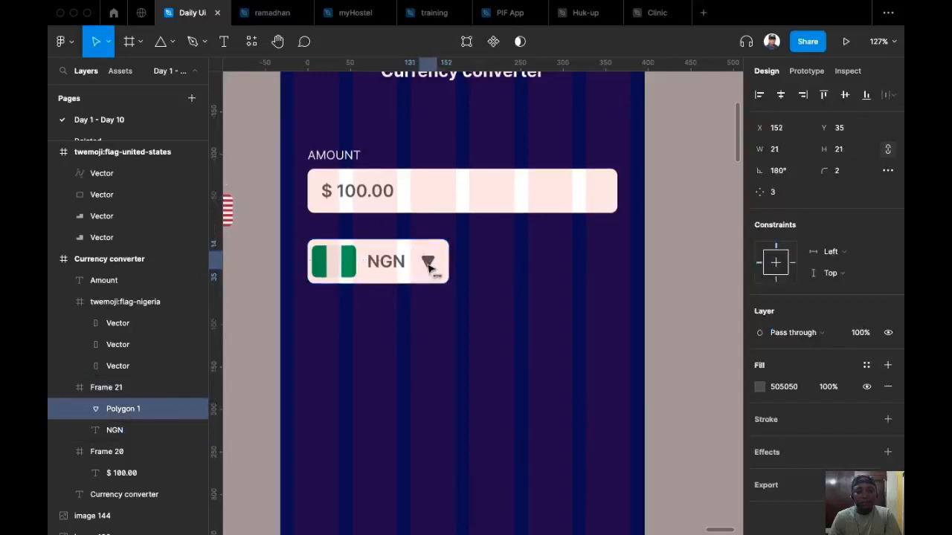
{"action": "left_click", "coordinate": [437, 311]}
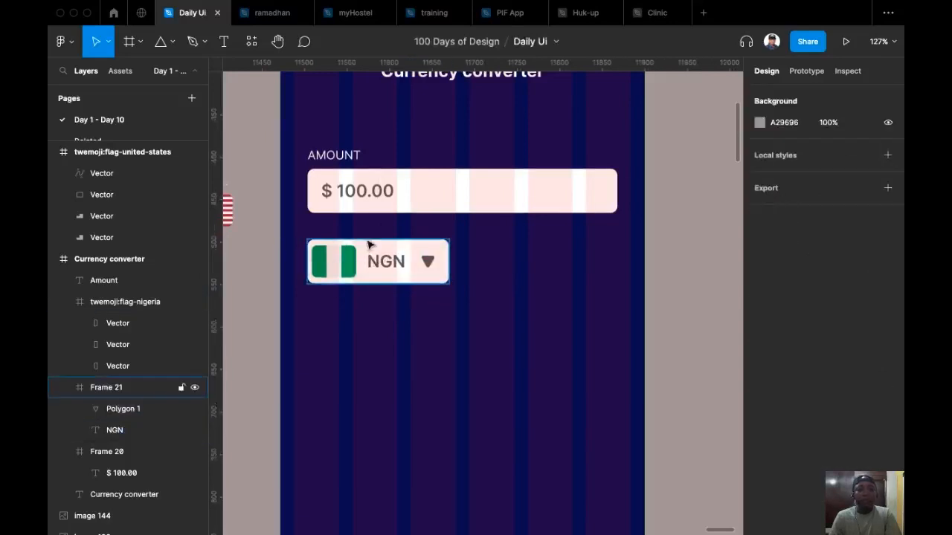
{"action": "left_click", "coordinate": [373, 257]}
{"action": "left_click_drag", "start_coordinate": [377, 255], "coordinate": [547, 276]}
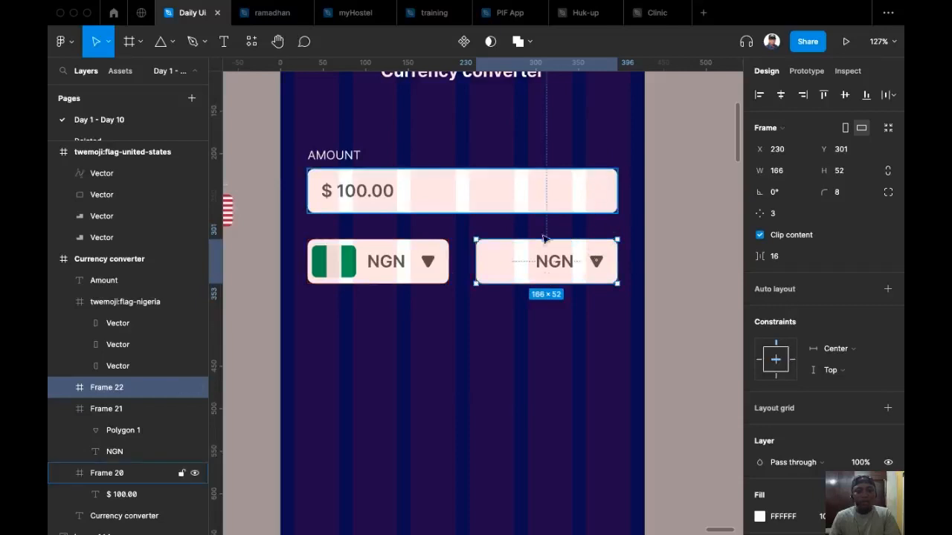
{"action": "scroll", "coordinate": [468, 268], "scroll_direction": "left", "scroll_amount": 3}
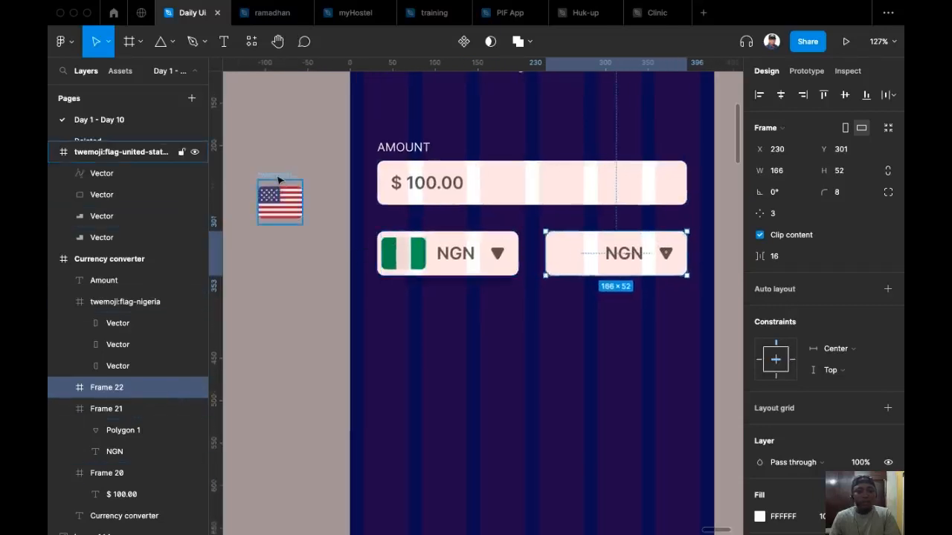
{"action": "left_click", "coordinate": [142, 152]}
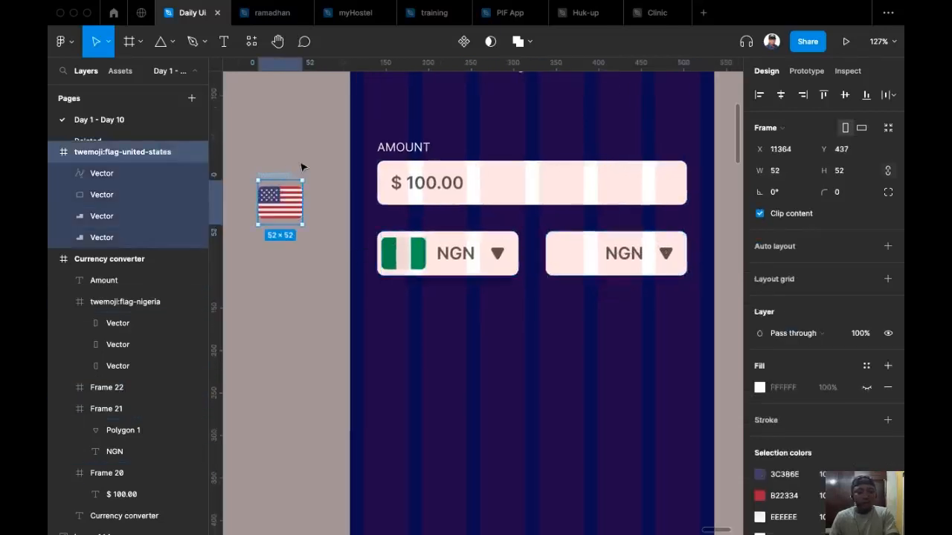
{"action": "key", "text": "super+x"}
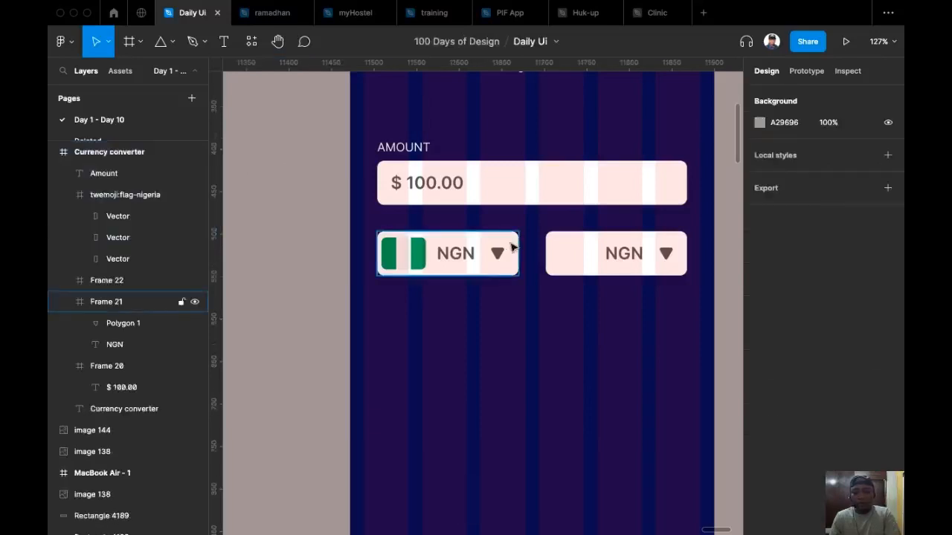
{"action": "key", "text": "super+z"}
{"action": "left_click", "coordinate": [559, 249]}
{"action": "key", "text": "BackSpace"}
Move the Nigerian flag inside the NGN field's frame and place it at the field's left end, at X 6, Y 0.
{"action": "left_click", "coordinate": [125, 216]}
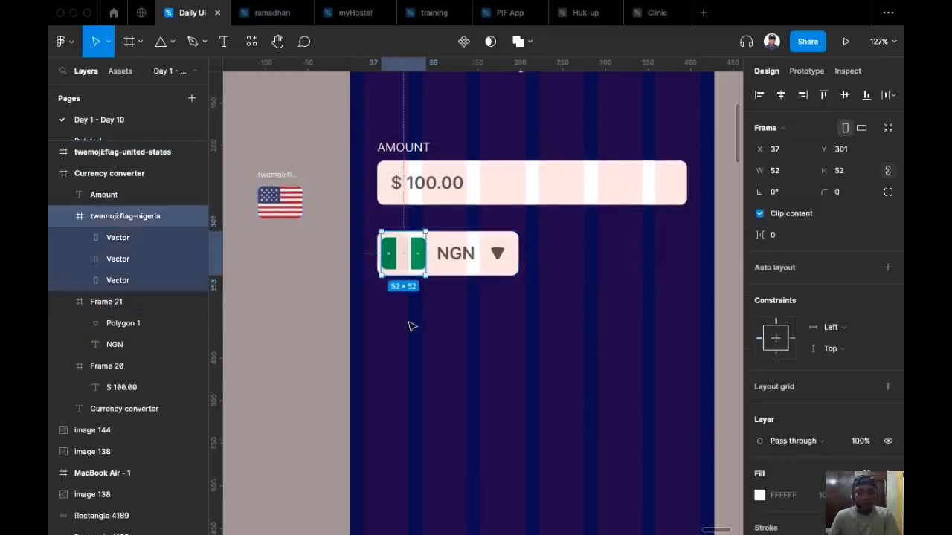
{"action": "key", "text": "super+c"}
{"action": "left_click", "coordinate": [471, 234]}
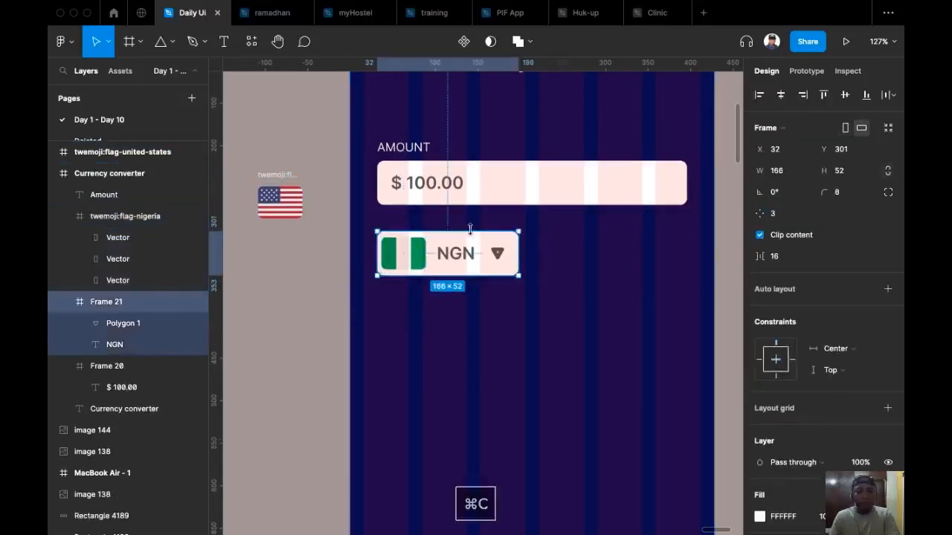
{"action": "left_click", "coordinate": [414, 258]}
{"action": "key", "text": "super+x"}
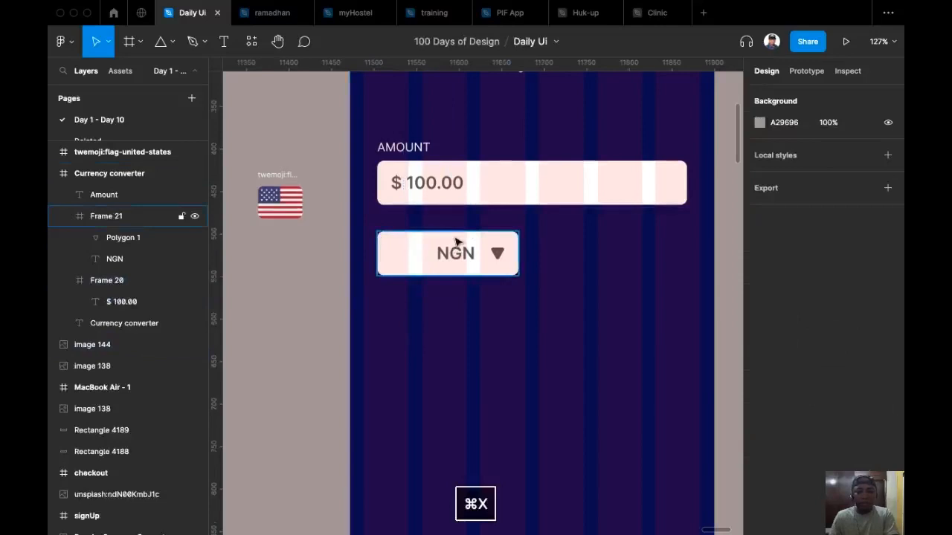
{"action": "left_click", "coordinate": [457, 241]}
{"action": "key", "text": "super+v"}
{"action": "left_click_drag", "start_coordinate": [425, 257], "coordinate": [400, 258]}
{"action": "left_click", "coordinate": [251, 275]}
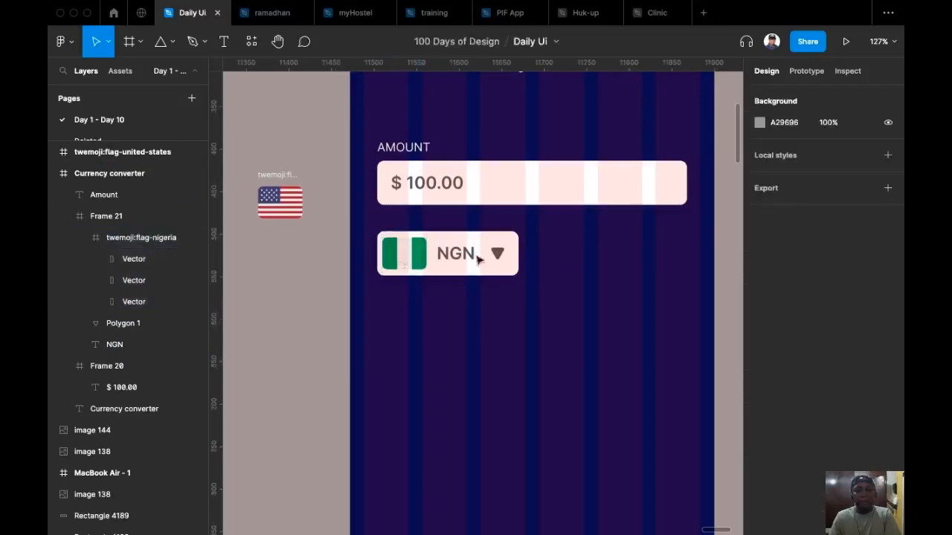
Duplicate the NGN field beside the original at X 230, Y 301 and replace the copy's Nigerian flag with the US flag.
{"action": "left_click", "coordinate": [448, 244]}
{"action": "left_click_drag", "start_coordinate": [448, 244], "coordinate": [616, 264]}
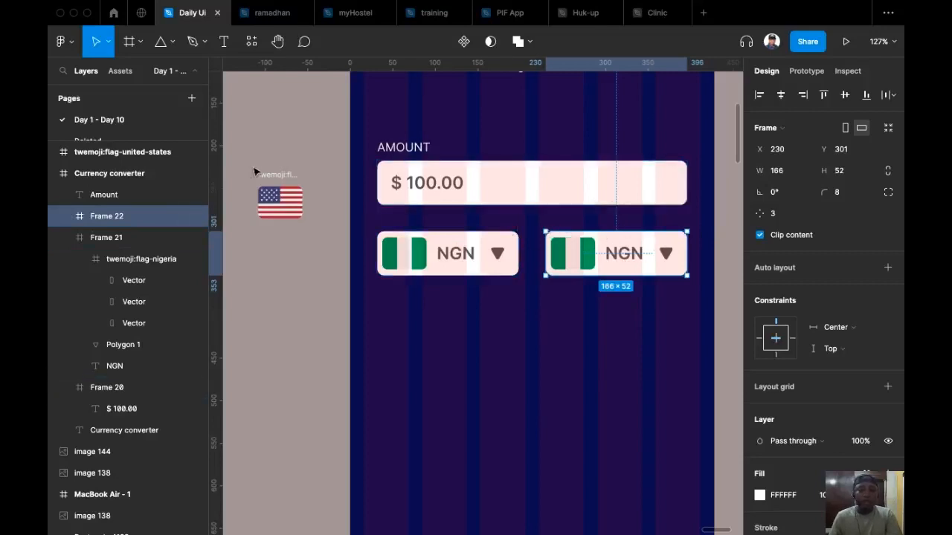
{"action": "left_click", "coordinate": [279, 178]}
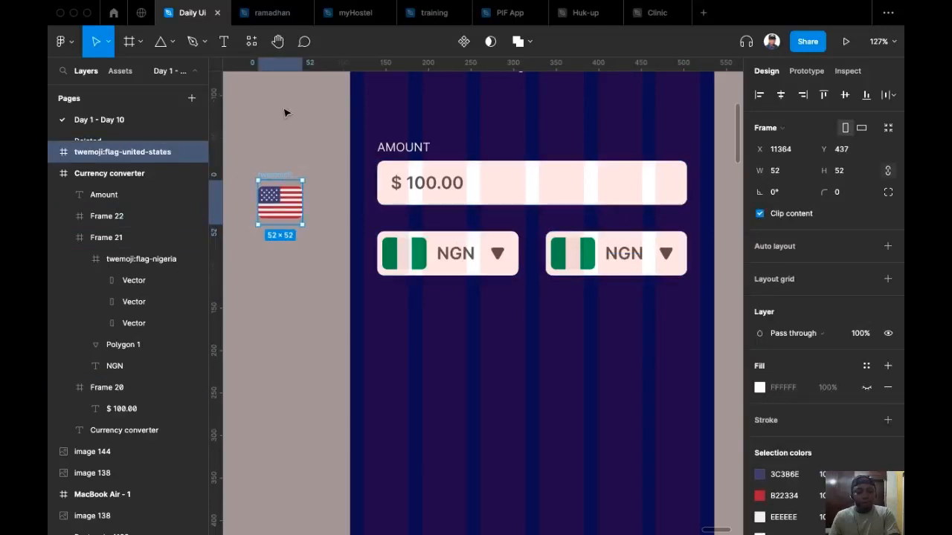
{"action": "key", "text": "super+x"}
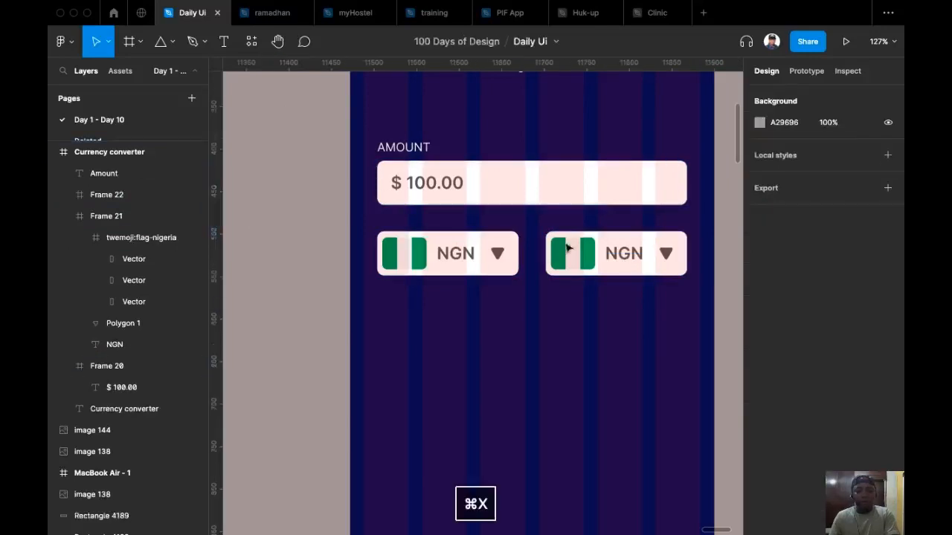
{"action": "left_click", "coordinate": [569, 252]}
{"action": "double_click", "coordinate": [569, 253]}
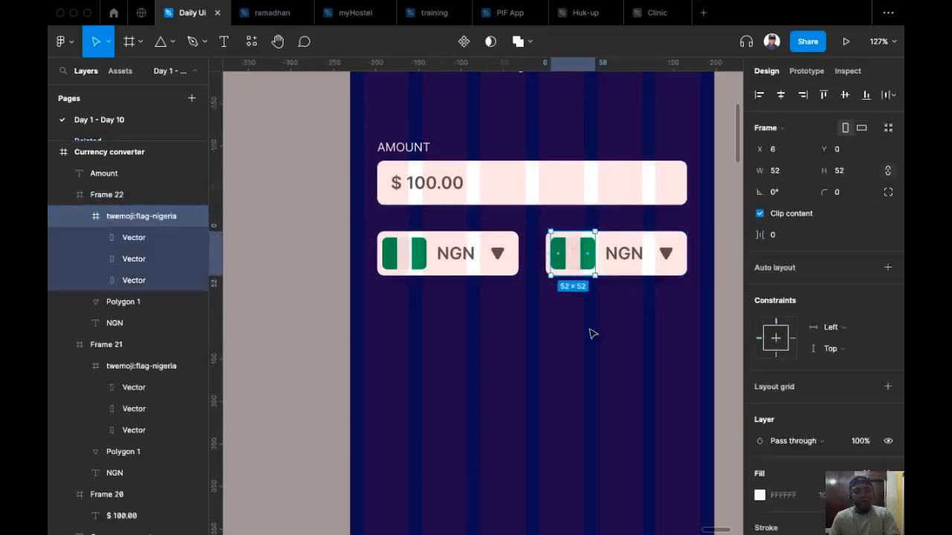
{"action": "key", "text": "super+shift+r"}
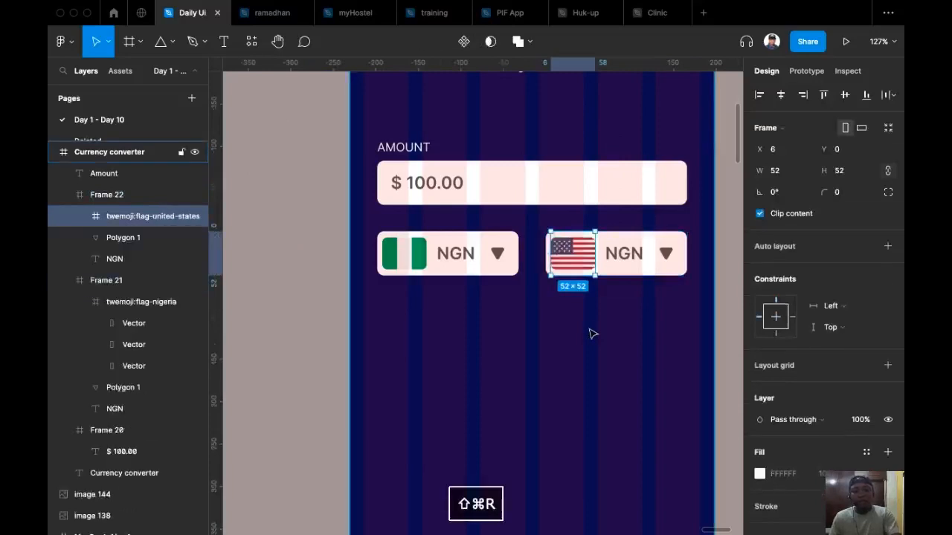
{"action": "left_click", "coordinate": [531, 343]}
Change the currency text in the field with the US flag to USD.
{"action": "scroll", "coordinate": [568, 260], "scroll_direction": "right", "scroll_amount": 2}
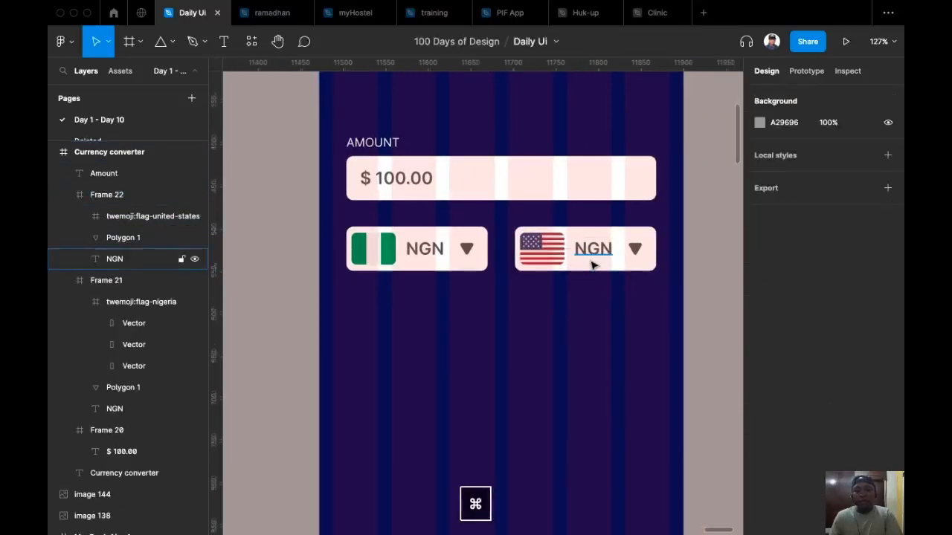
{"action": "double_click", "coordinate": [589, 257]}
{"action": "type", "text": "USD"}
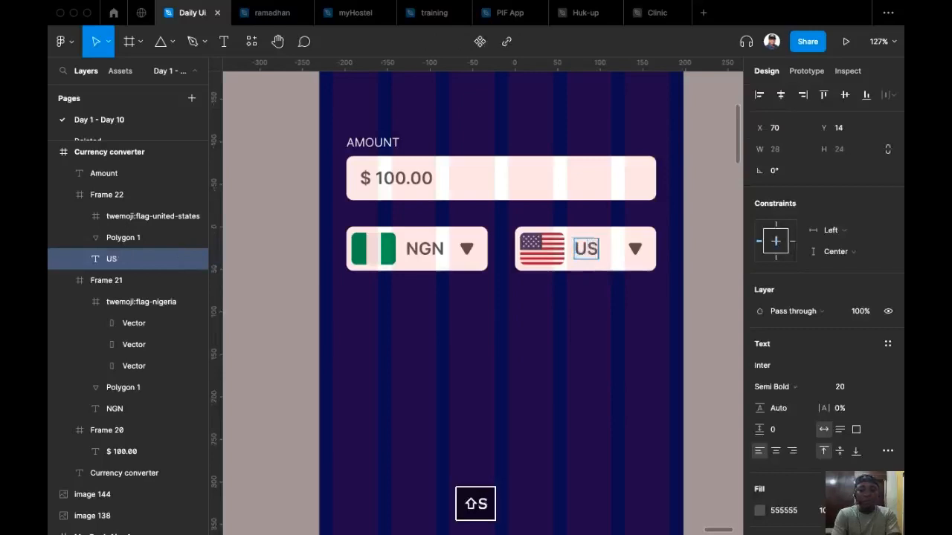
{"action": "key", "text": "Escape"}
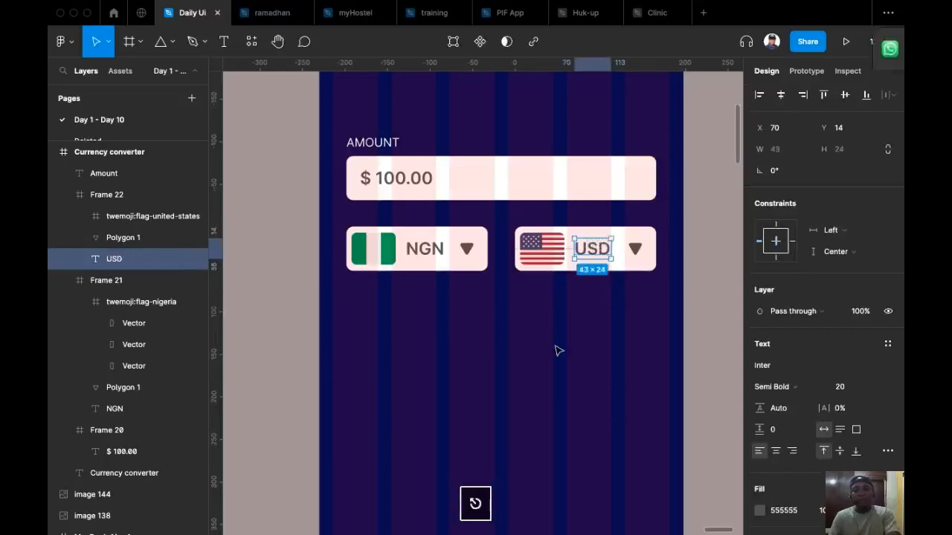
{"action": "left_click", "coordinate": [556, 349]}
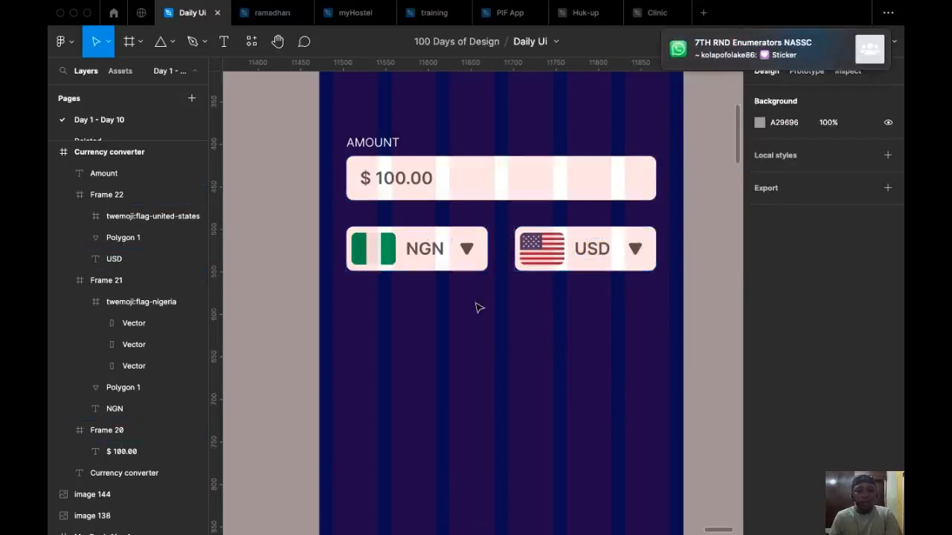
Duplicate the AMOUNT label below the NGN field at about X 81, Y 361 and combine the copy and field in an auto layout.
{"action": "scroll", "coordinate": [470, 313], "scroll_direction": "down", "scroll_amount": 1}
{"action": "scroll", "coordinate": [425, 283], "scroll_direction": "down", "scroll_amount": 1}
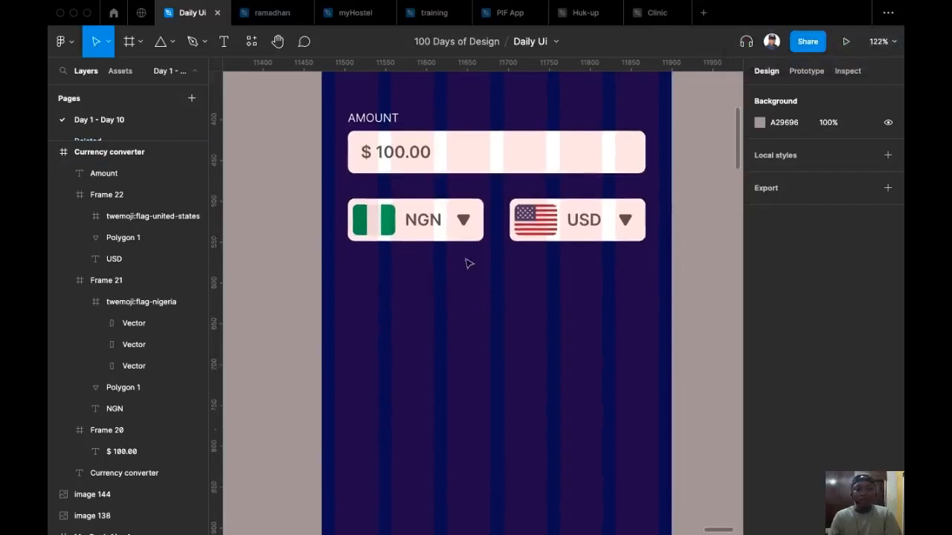
{"action": "left_click", "coordinate": [385, 122]}
{"action": "left_click_drag", "start_coordinate": [383, 123], "coordinate": [408, 257]}
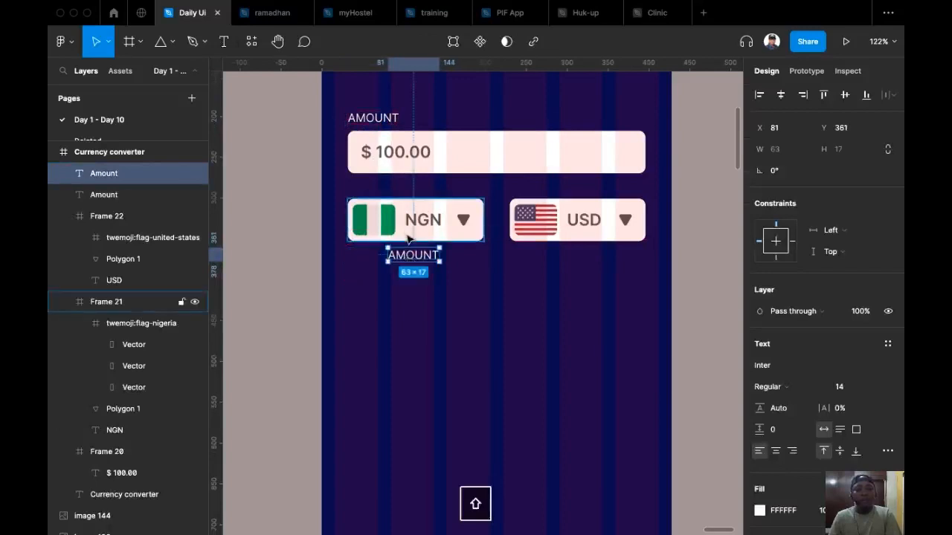
{"action": "left_click", "coordinate": [409, 234], "text": "shift"}
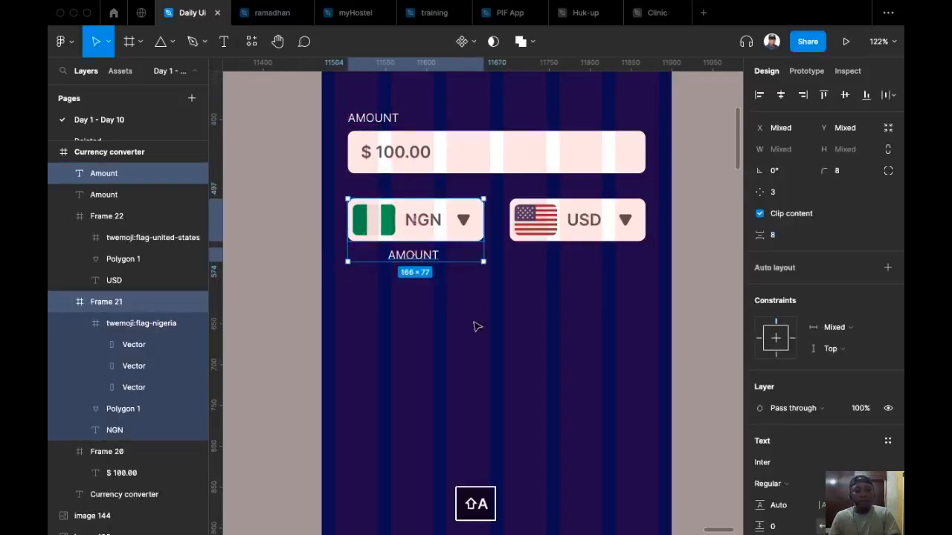
{"action": "key", "text": "shift+a"}
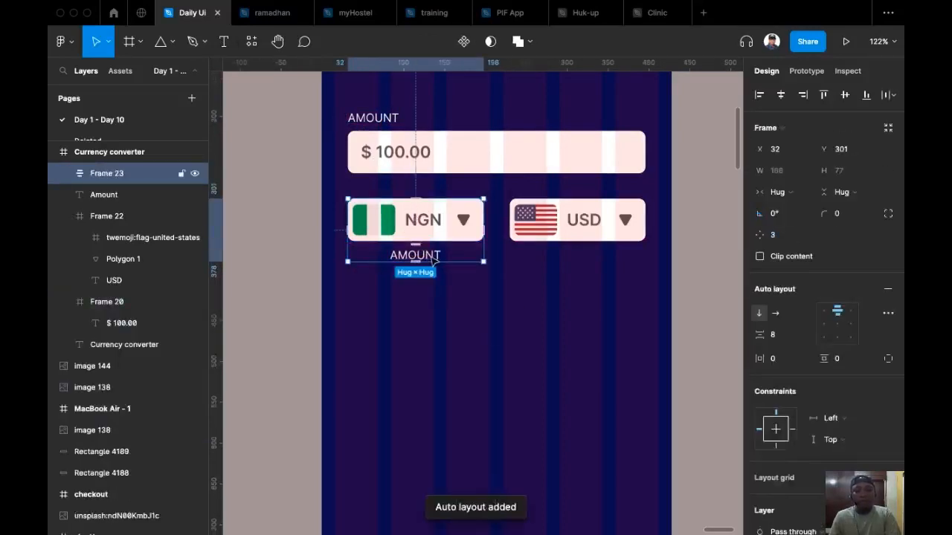
Replace the AMOUNT caption below the NGN field with the exchange rate text 1 NGN = 0.0014 USD.
{"action": "left_click", "coordinate": [435, 258]}
{"action": "double_click", "coordinate": [429, 256]}
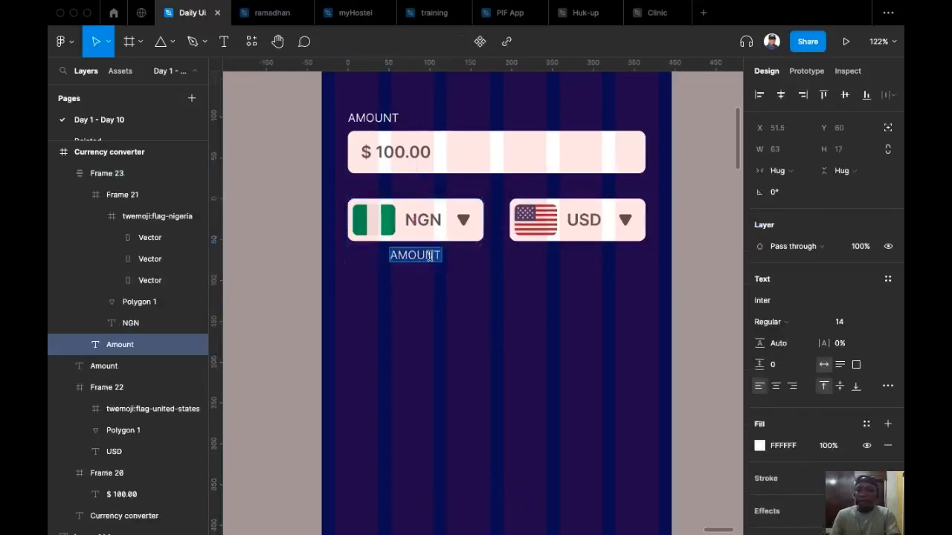
{"action": "type", "text": "1"}
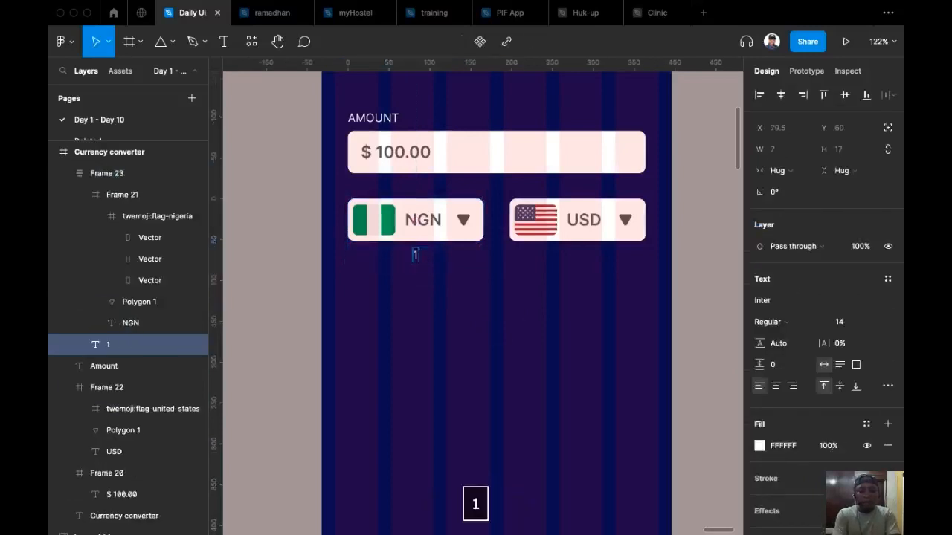
{"action": "type", "text": " n"}
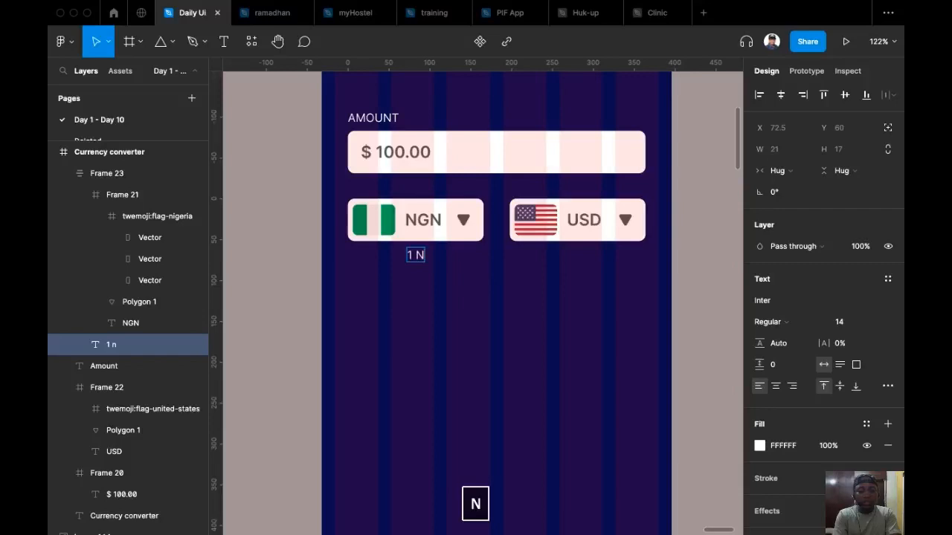
{"action": "type", "text": "gn"}
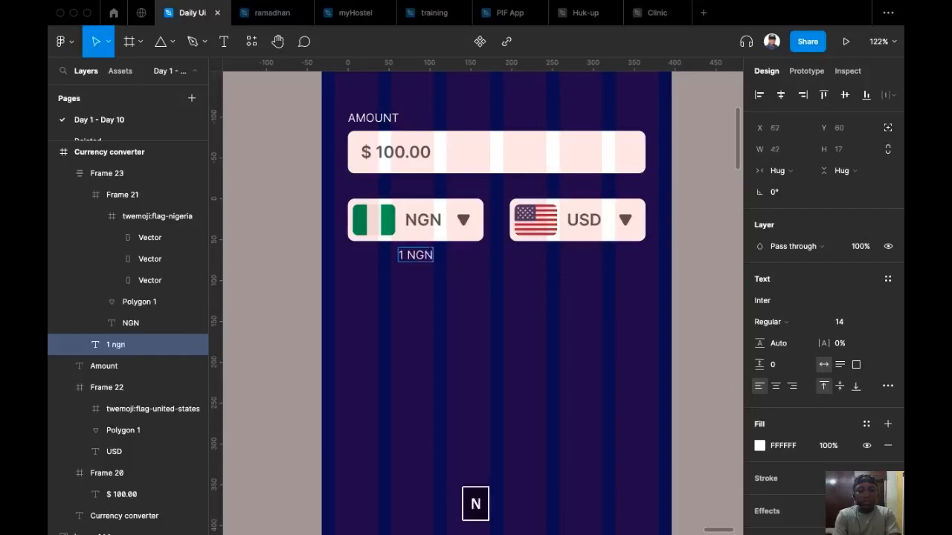
{"action": "type", "text": " = "}
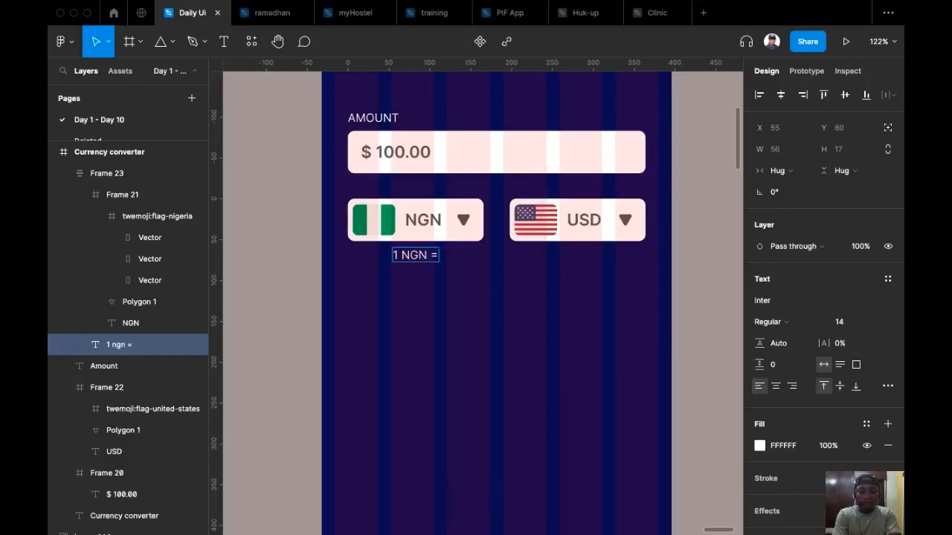
{"action": "type", "text": "0.00"}
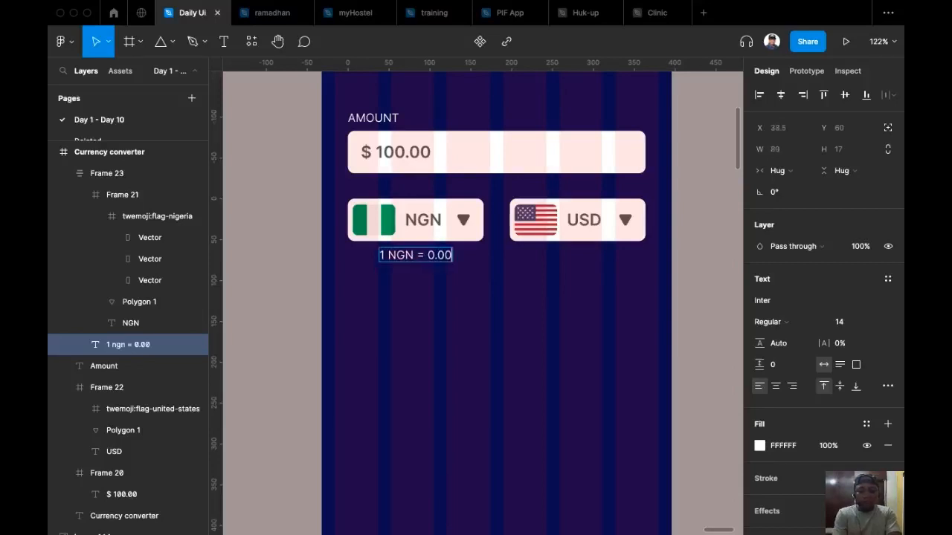
{"action": "type", "text": "14"}
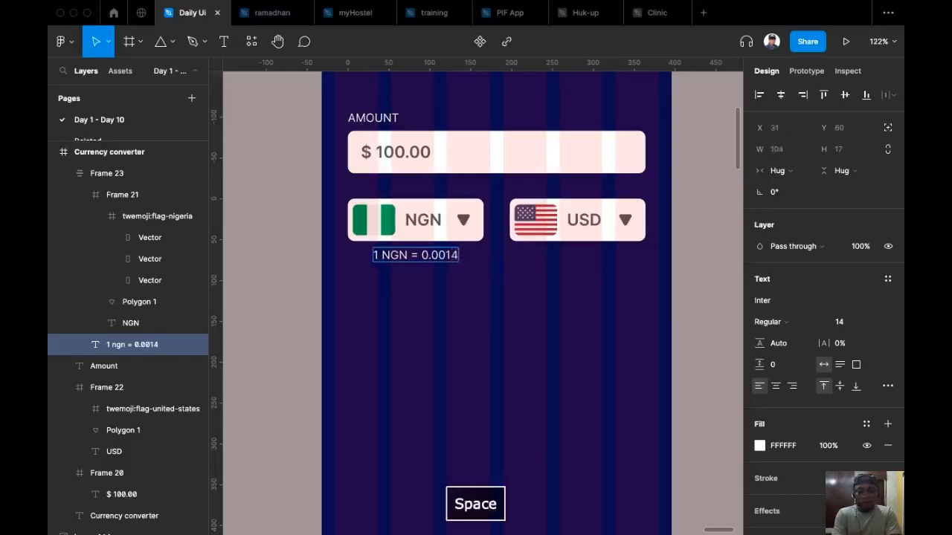
{"action": "type", "text": " USD"}
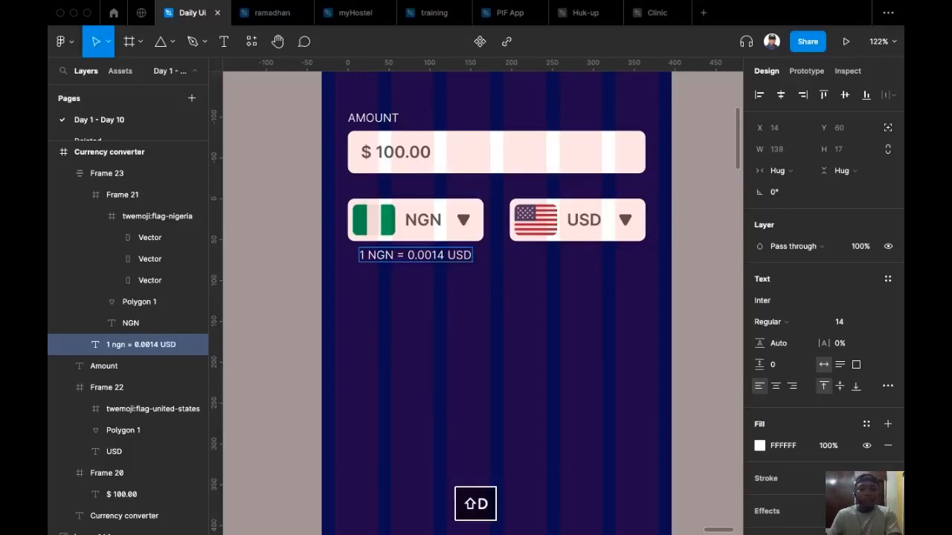
{"action": "key", "text": "Escape"}
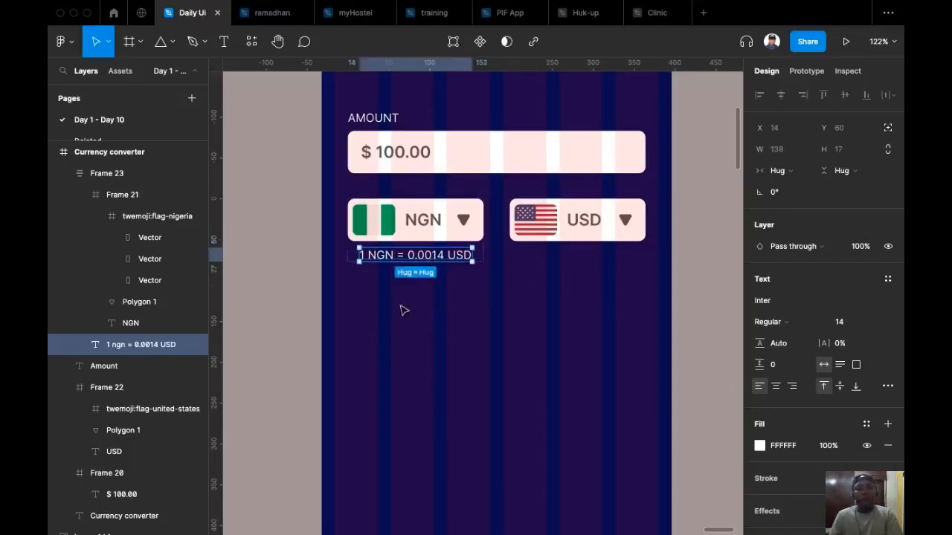
{"action": "left_click", "coordinate": [404, 309]}
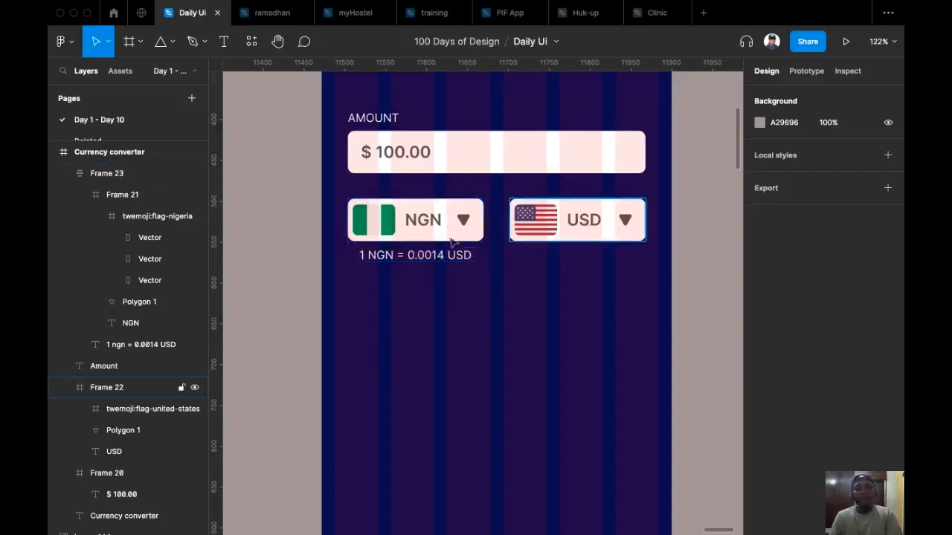
Duplicate the exchange rate caption below the USD field and combine the copy with that field in an auto layout.
{"action": "left_click", "coordinate": [414, 257], "text": "super"}
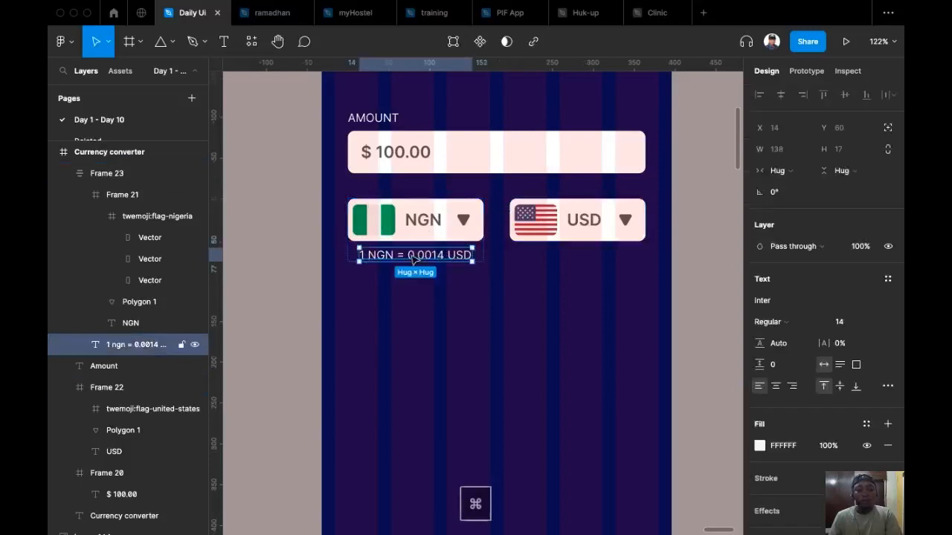
{"action": "left_click_drag", "start_coordinate": [417, 257], "coordinate": [581, 270]}
{"action": "left_click", "coordinate": [574, 220], "text": "shift"}
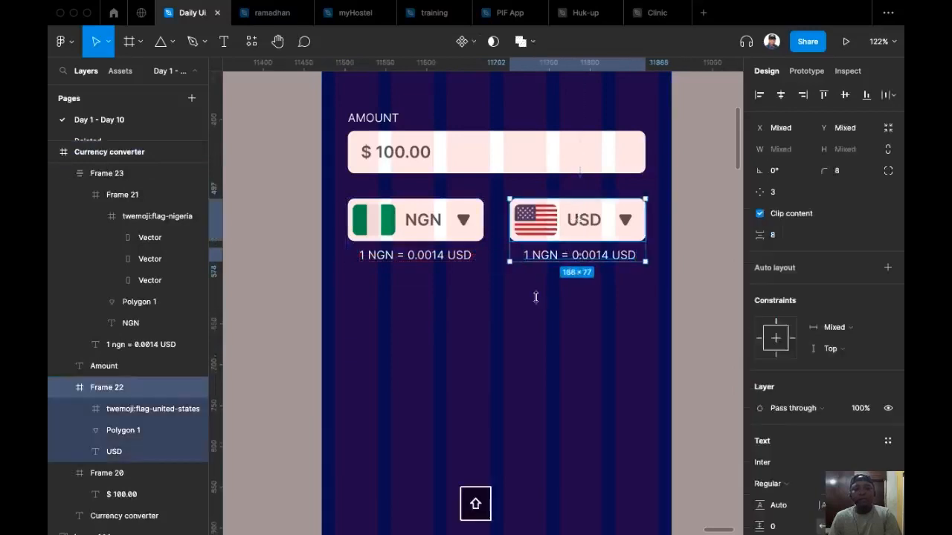
{"action": "key", "text": "shift+a"}
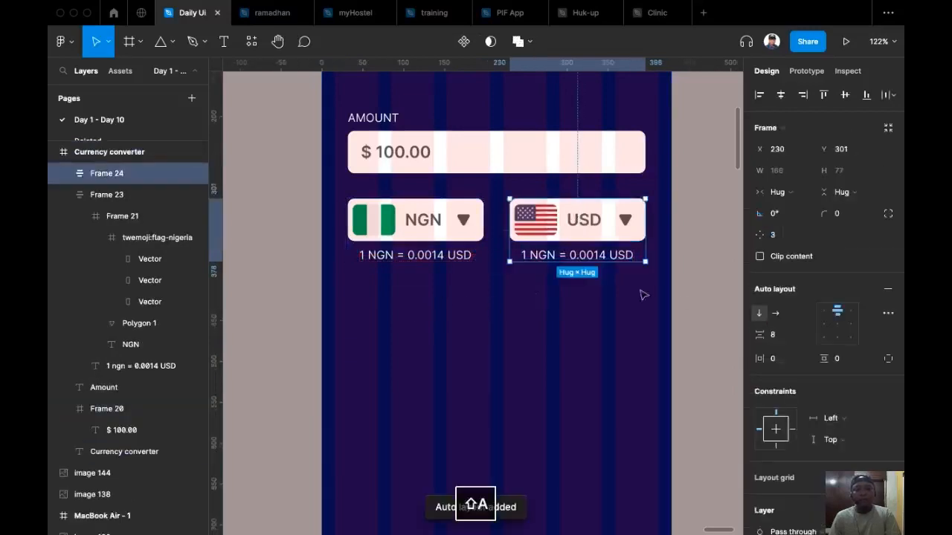
Replace NGN with USD in the caption below the USD field and select its 0.0014 rate for editing.
{"action": "double_click", "coordinate": [540, 257]}
{"action": "double_click", "coordinate": [538, 257]}
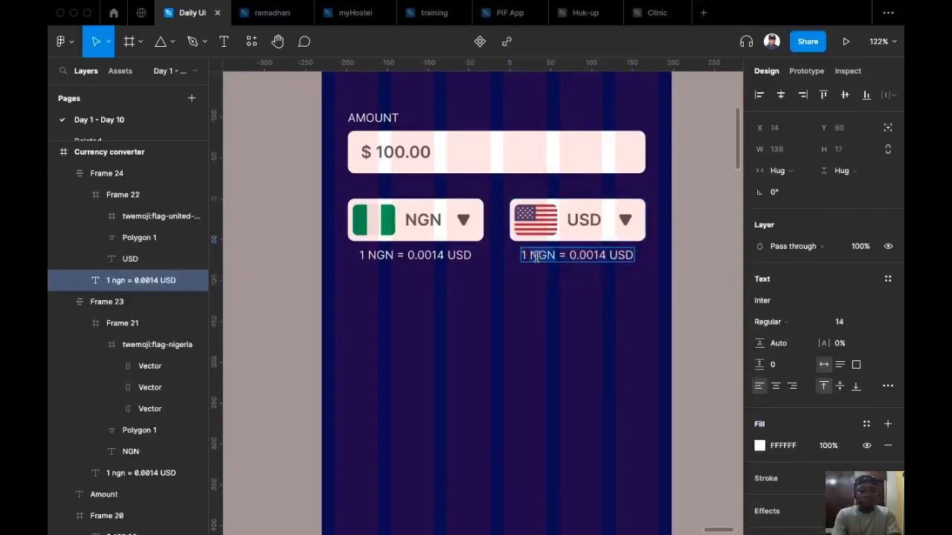
{"action": "key", "text": "BackSpace"}
{"action": "key", "text": "BackSpace"}
{"action": "key", "text": "BackSpace"}
{"action": "type", "text": "USD"}
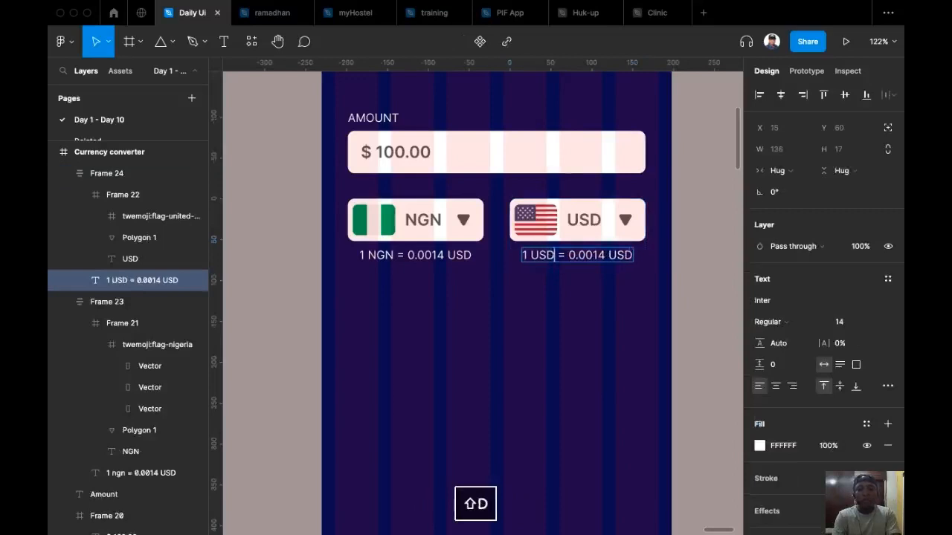
{"action": "left_click_drag", "start_coordinate": [568, 255], "coordinate": [602, 259]}
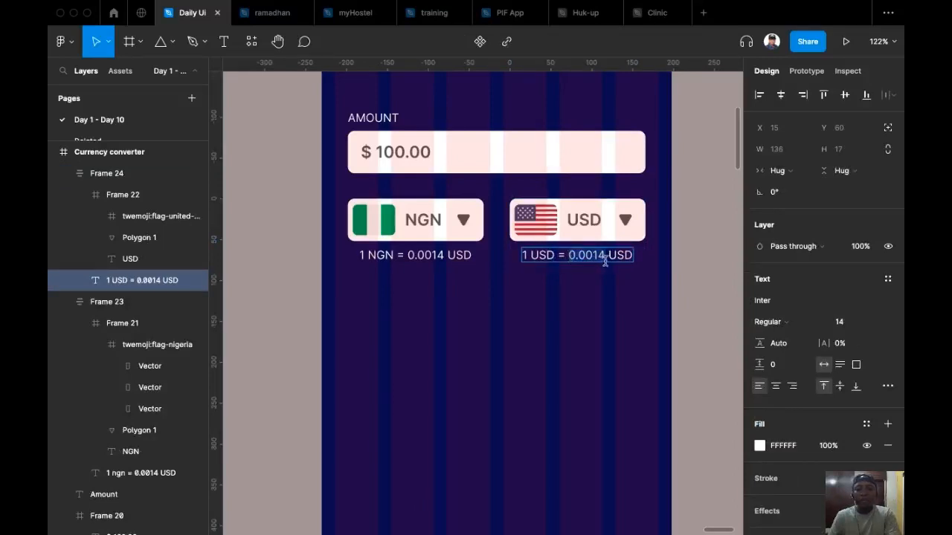
Change the exchange-rate label under the USD selector to read "1 USD = 740 NGN".
{"action": "type", "text": "740"}
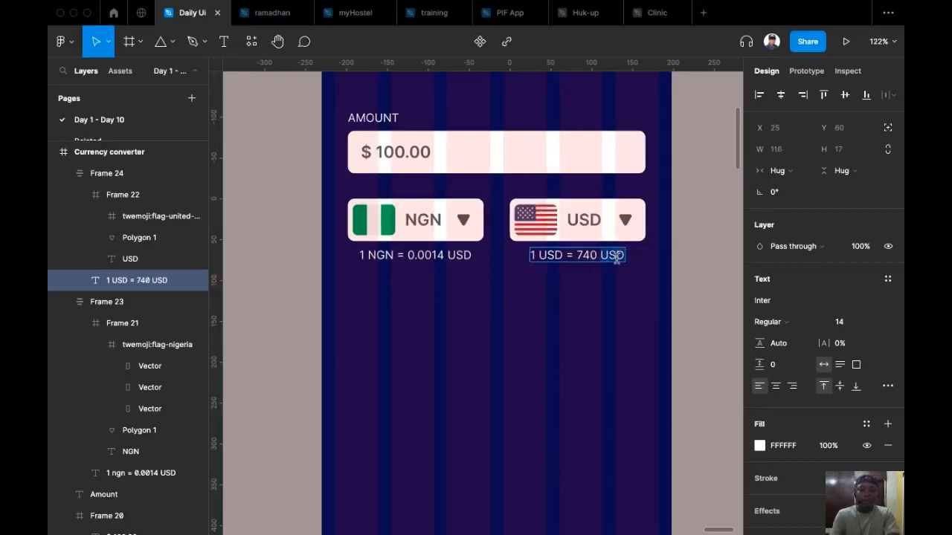
{"action": "key", "text": "BackSpace"}
{"action": "key", "text": "BackSpace"}
{"action": "key", "text": "BackSpace"}
{"action": "type", "text": "NGN"}
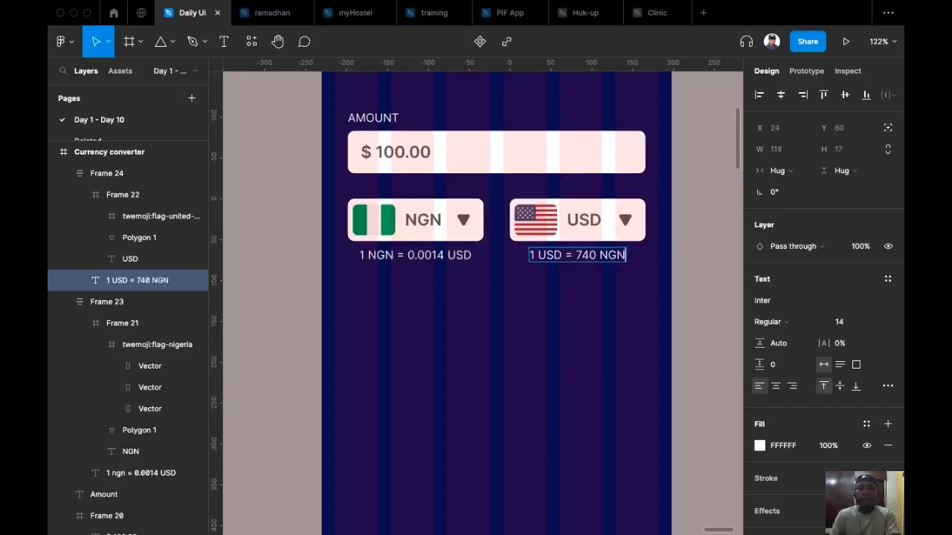
{"action": "left_click", "coordinate": [579, 319]}
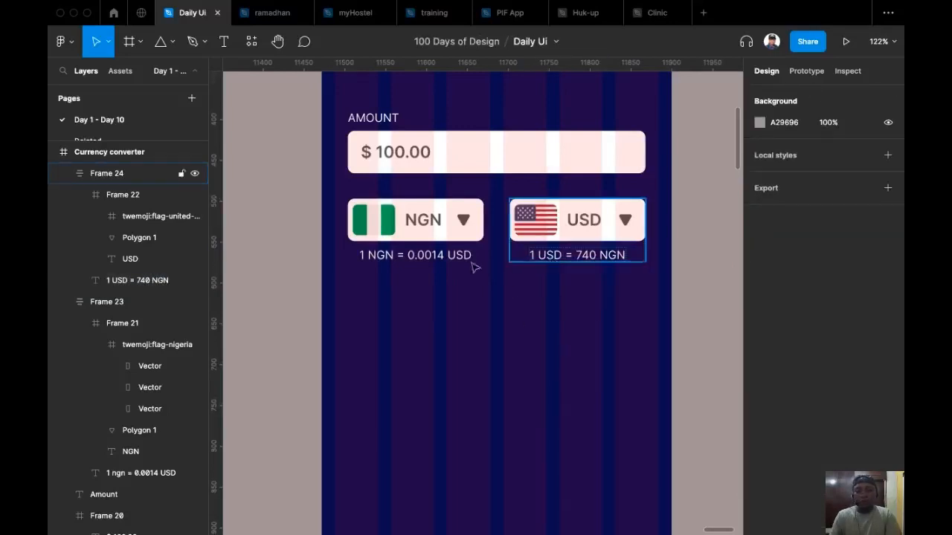
Set the font size of both exchange-rate labels under the currency selectors to 12.
{"action": "left_click", "coordinate": [415, 257], "text": "super"}
{"action": "left_click", "coordinate": [575, 259], "text": "shift+super"}
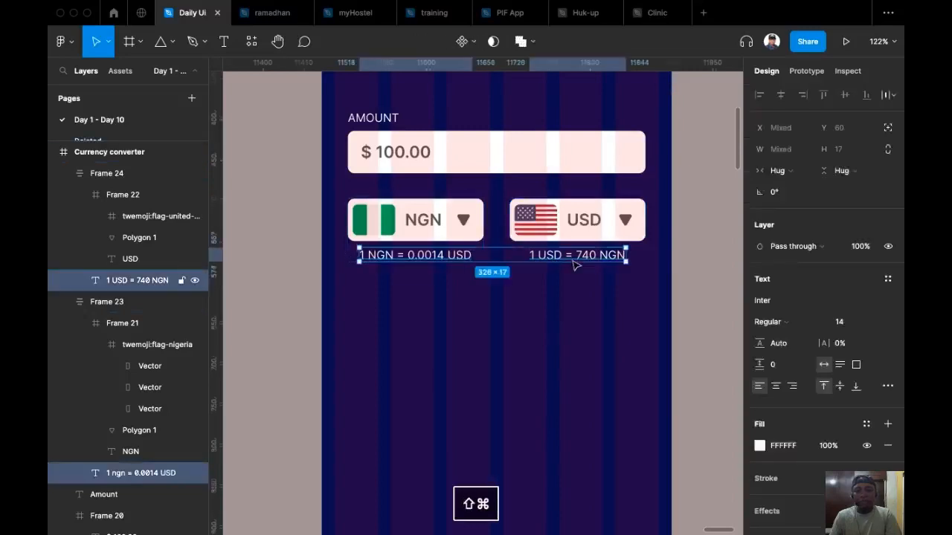
{"action": "left_click", "coordinate": [876, 322]}
{"action": "left_click", "coordinate": [856, 290]}
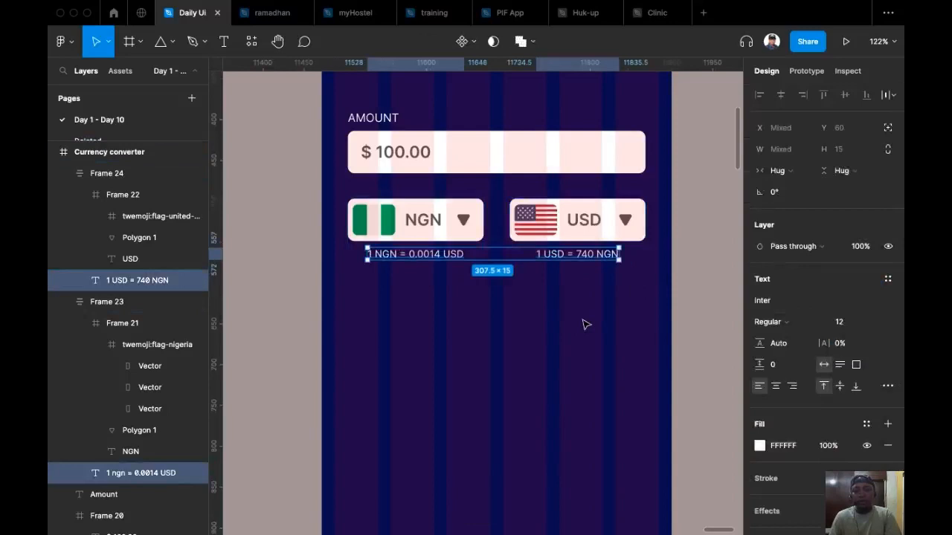
{"action": "left_click", "coordinate": [558, 313]}
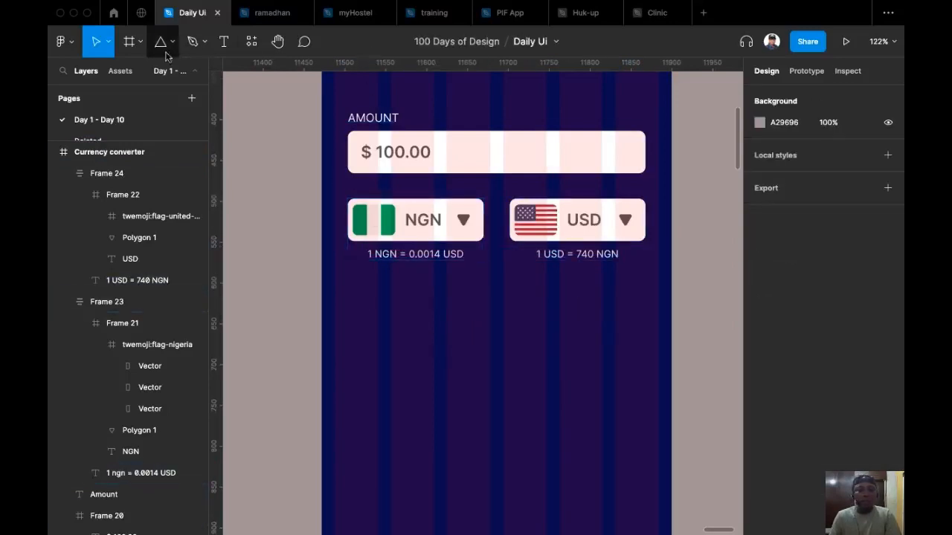
Duplicate the amount field below the exchange-rate labels and centre the copy's text horizontally within it.
{"action": "left_click", "coordinate": [530, 152]}
{"action": "left_click_drag", "start_coordinate": [533, 152], "coordinate": [548, 320]}
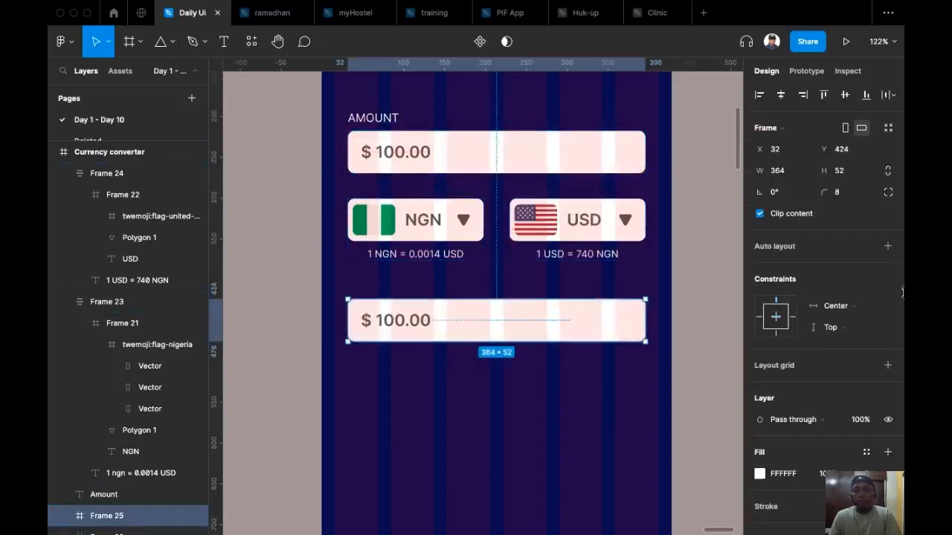
{"action": "left_click", "coordinate": [395, 327]}
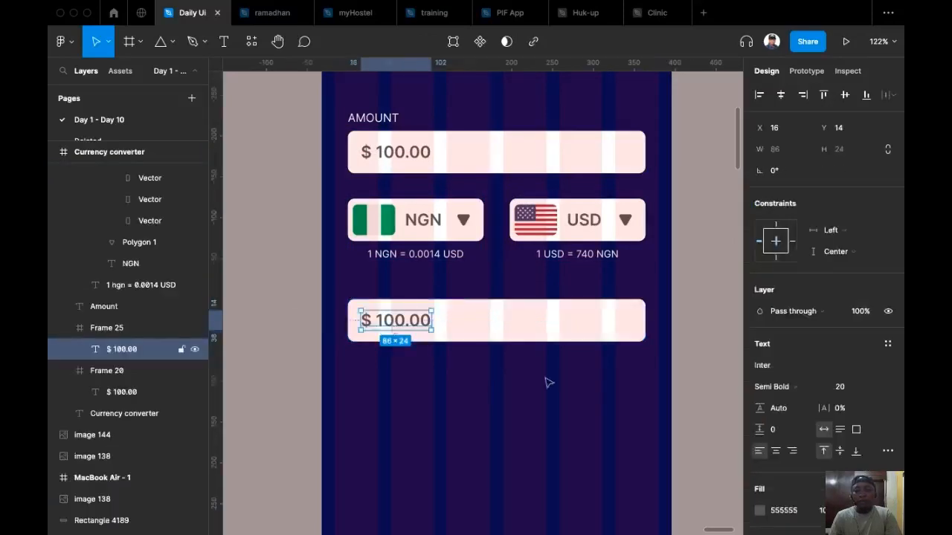
{"action": "left_click", "coordinate": [776, 451]}
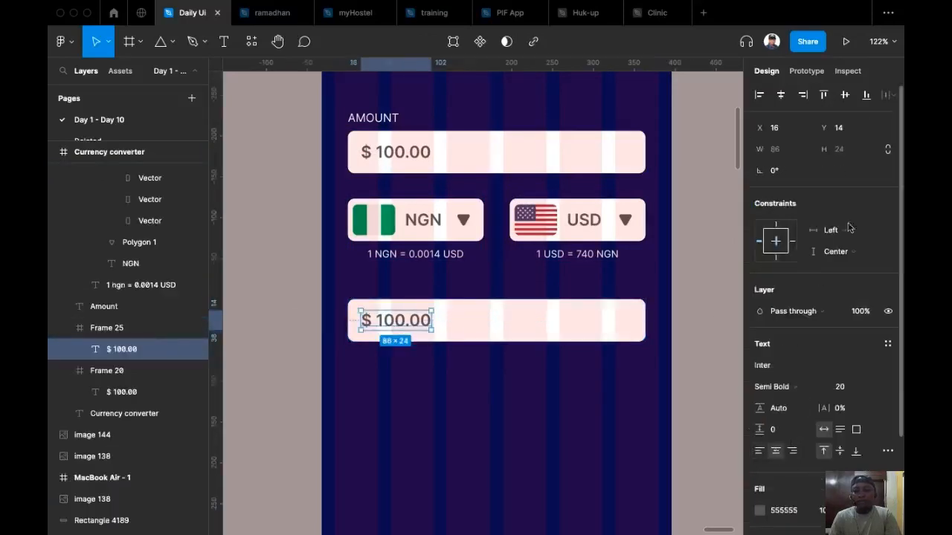
{"action": "left_click", "coordinate": [781, 95]}
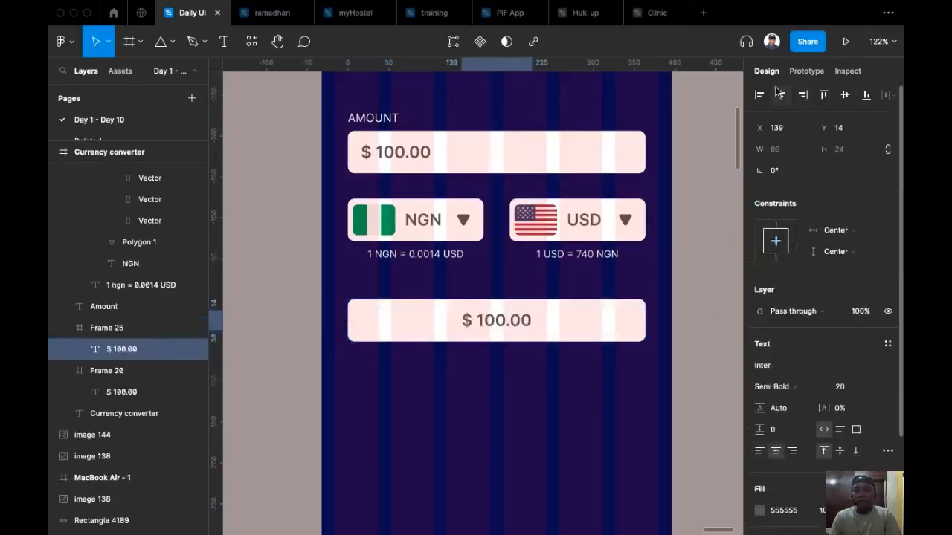
Replace the text in the duplicated field with "Purchase Currency".
{"action": "double_click", "coordinate": [506, 319]}
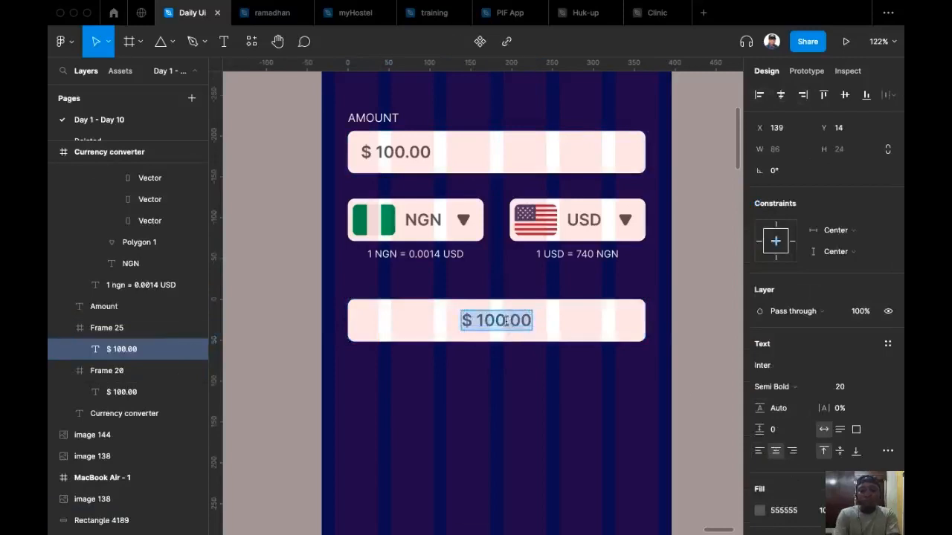
{"action": "type", "text": "Pu"}
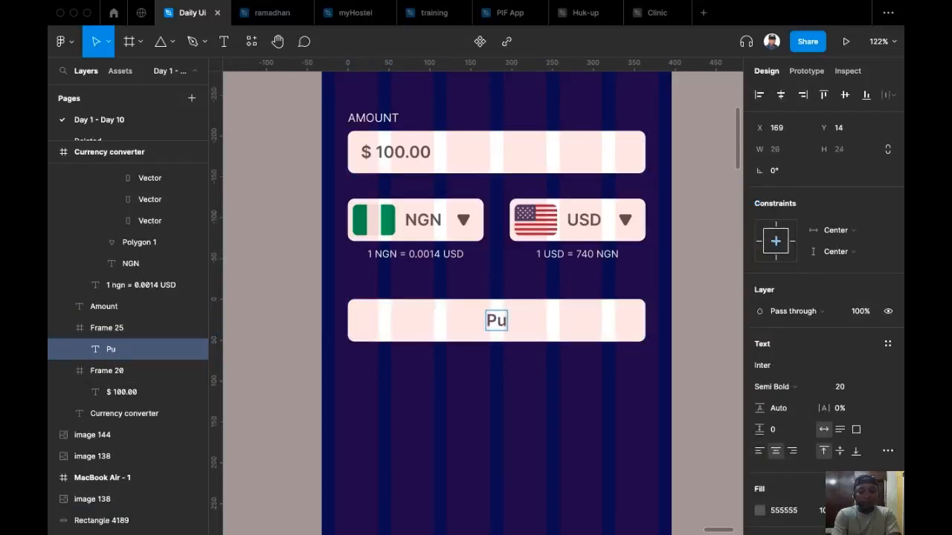
{"action": "type", "text": "u"}
{"action": "key", "text": "BackSpace"}
{"action": "type", "text": "rchase C"}
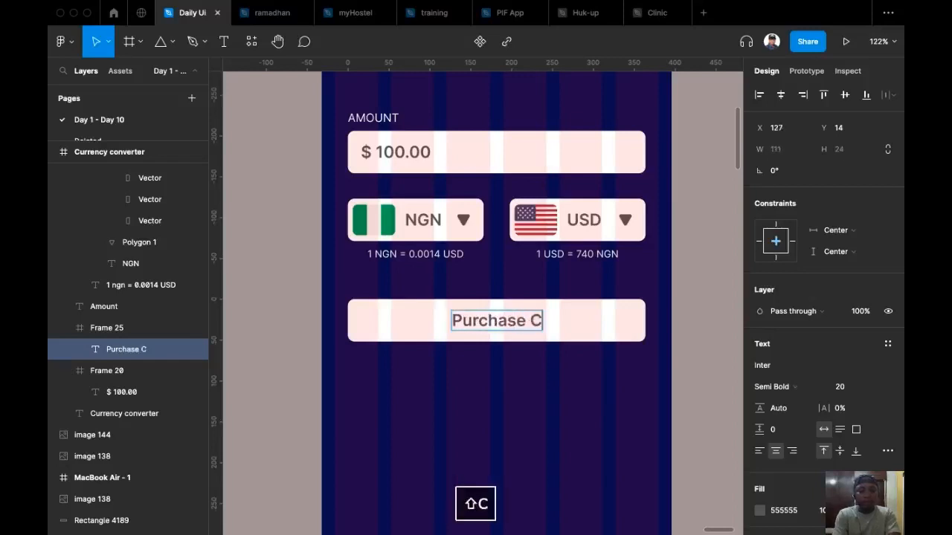
{"action": "type", "text": "urrency"}
{"action": "key", "text": "Escape"}
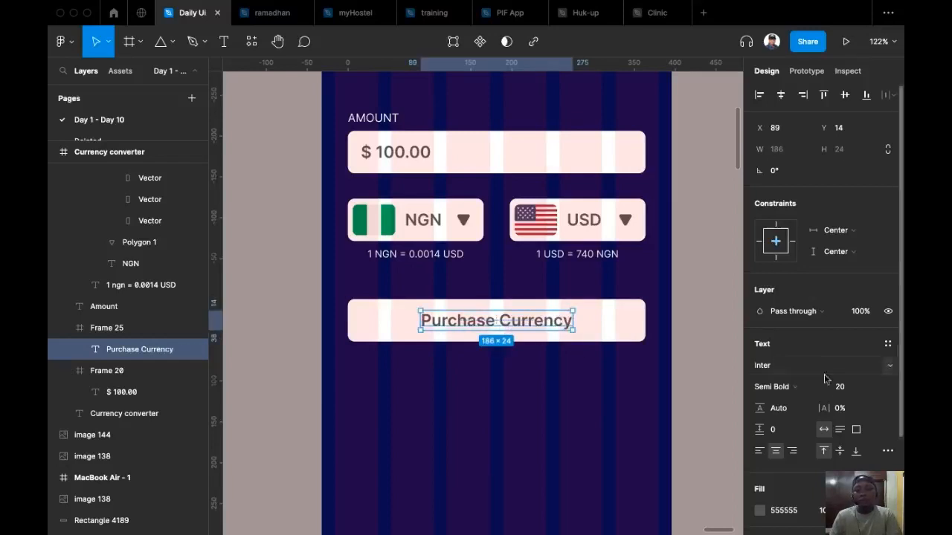
Set the "Purchase Currency" text to size 16 and Regular weight, and centre it vertically in its frame.
{"action": "left_click", "coordinate": [874, 388]}
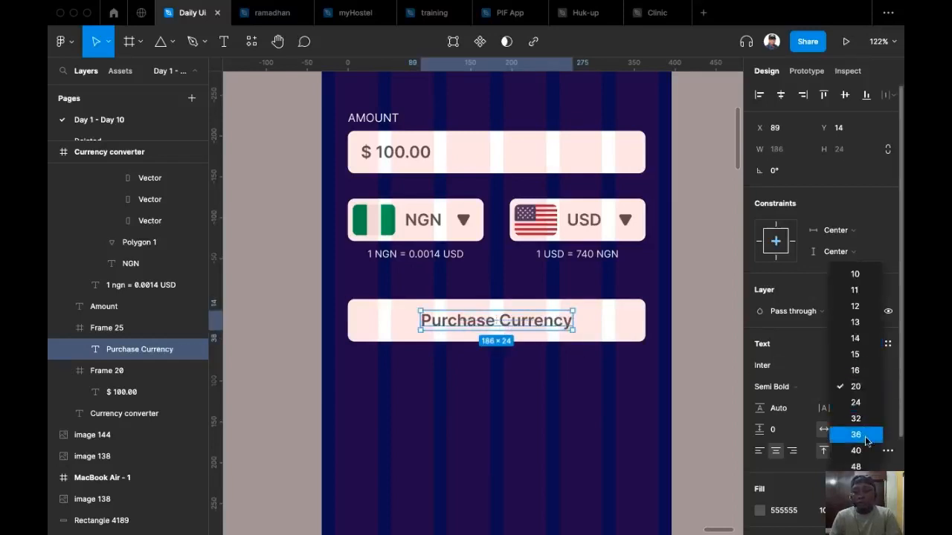
{"action": "left_click", "coordinate": [867, 370]}
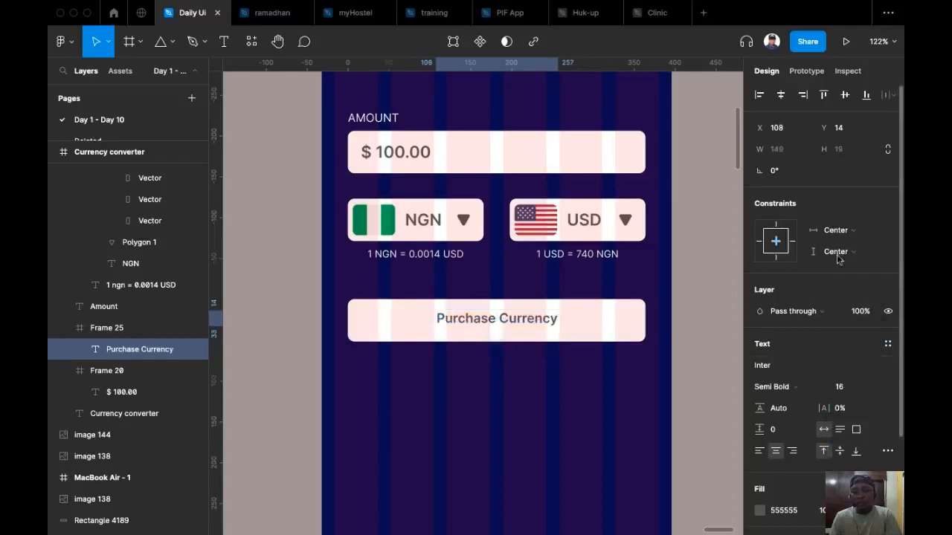
{"action": "left_click", "coordinate": [845, 95]}
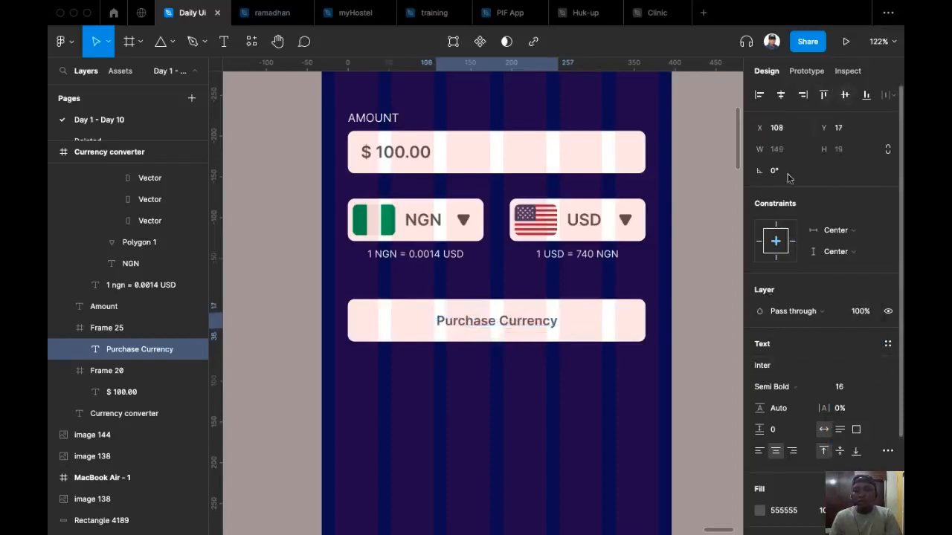
{"action": "left_click", "coordinate": [773, 387]}
{"action": "left_click", "coordinate": [790, 351]}
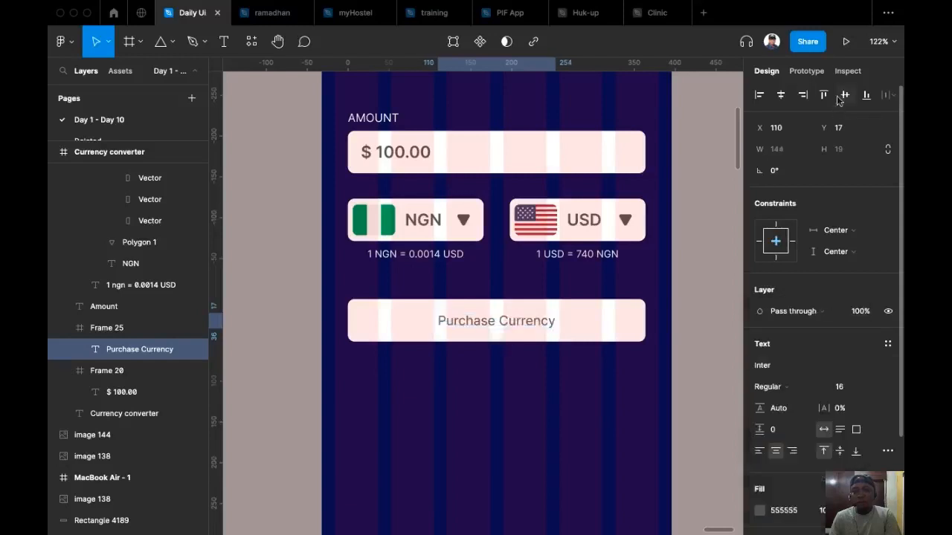
Set the "Purchase Currency" text to uppercase at size 14 and centre it vertically in its frame again.
{"action": "left_click", "coordinate": [888, 451]}
{"action": "left_click", "coordinate": [679, 467]}
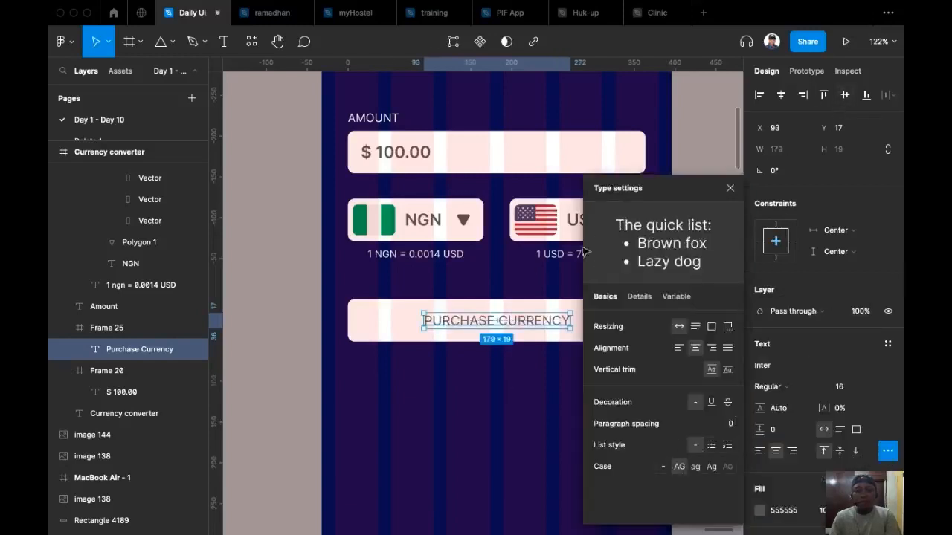
{"action": "left_click", "coordinate": [873, 388]}
{"action": "left_click", "coordinate": [790, 356]}
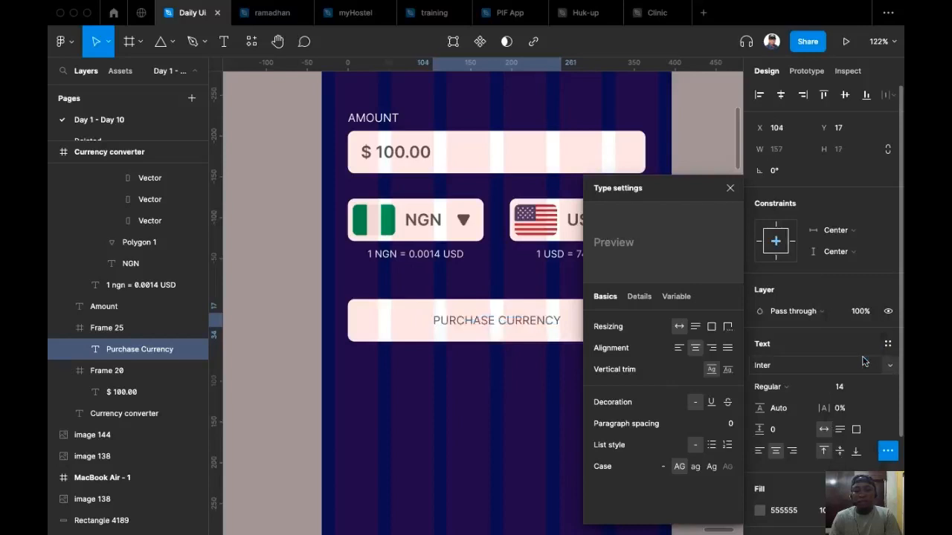
{"action": "left_click", "coordinate": [732, 186]}
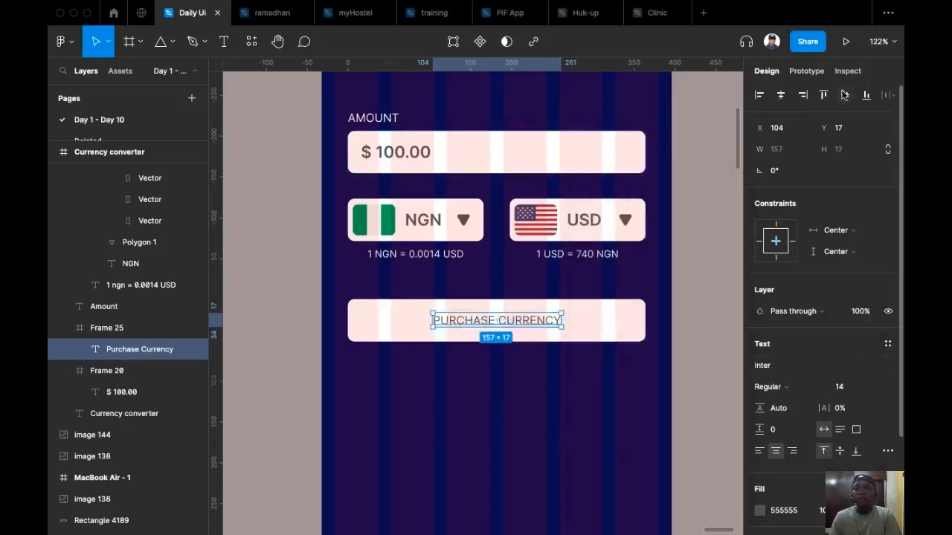
{"action": "left_click", "coordinate": [845, 95]}
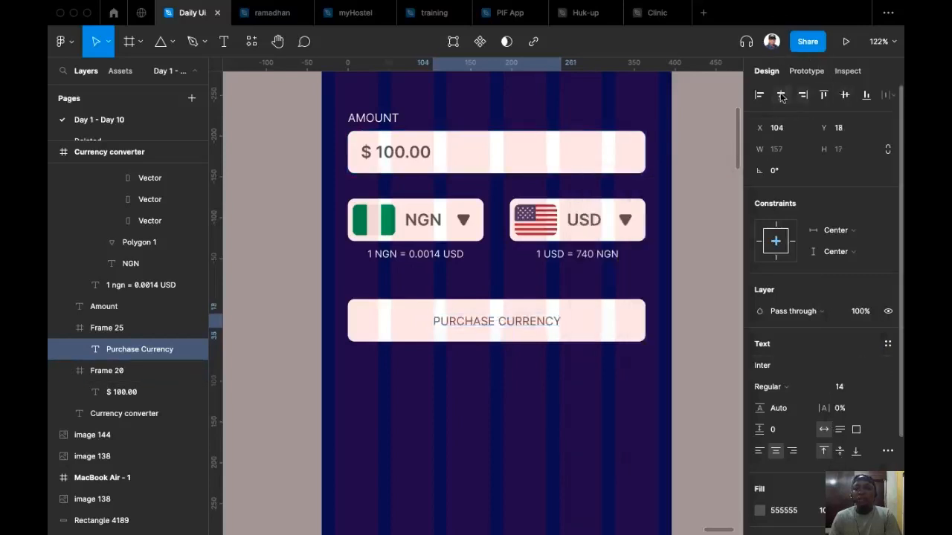
Change the fill of the purchase button frame from white to the bright blue 07B9E0.
{"action": "left_click", "coordinate": [633, 312]}
{"action": "scroll", "coordinate": [810, 430], "scroll_direction": "down", "scroll_amount": 1}
{"action": "scroll", "coordinate": [810, 431], "scroll_direction": "down", "scroll_amount": 2}
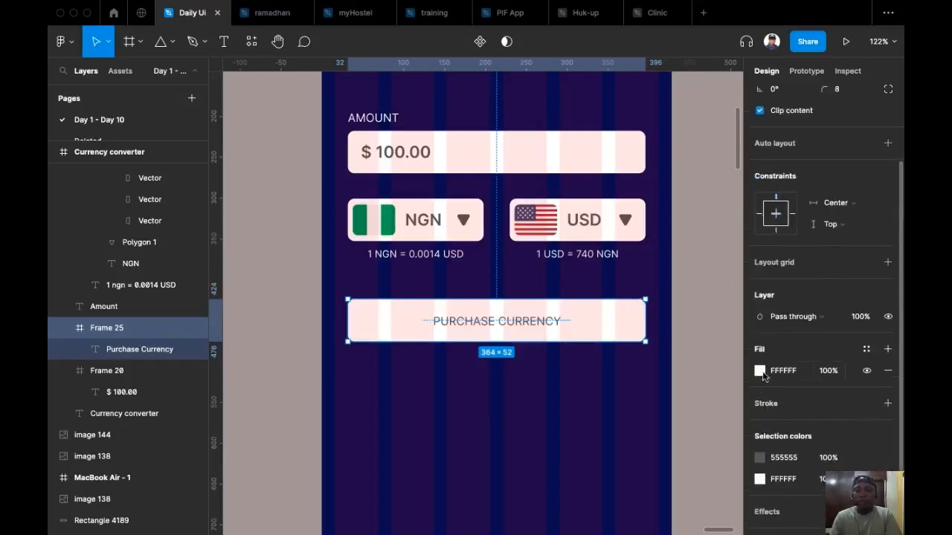
{"action": "left_click", "coordinate": [759, 371]}
{"action": "left_click", "coordinate": [680, 377]}
{"action": "left_click_drag", "start_coordinate": [664, 314], "coordinate": [734, 290]}
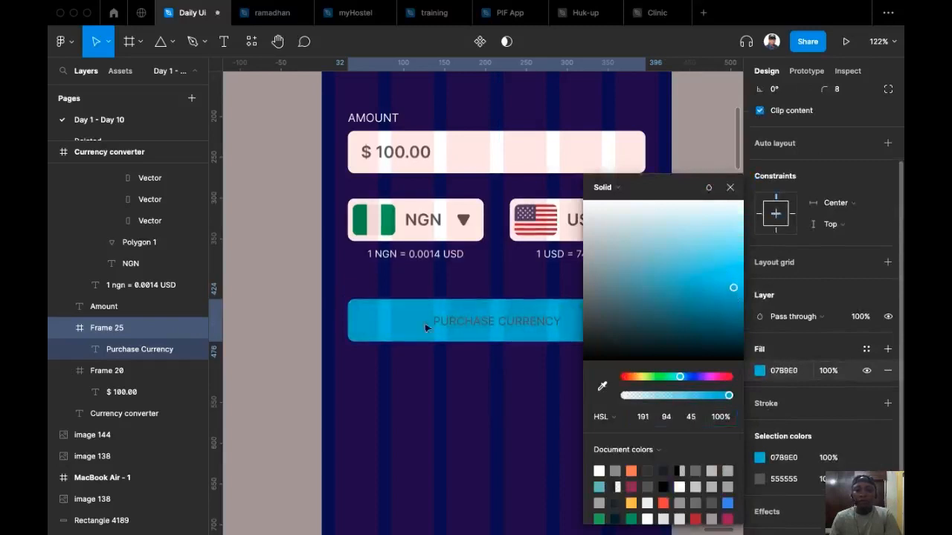
Change the fill of the "Purchase Currency" button text to black.
{"action": "scroll", "coordinate": [436, 319], "scroll_direction": "right", "scroll_amount": 3}
{"action": "double_click", "coordinate": [436, 318]}
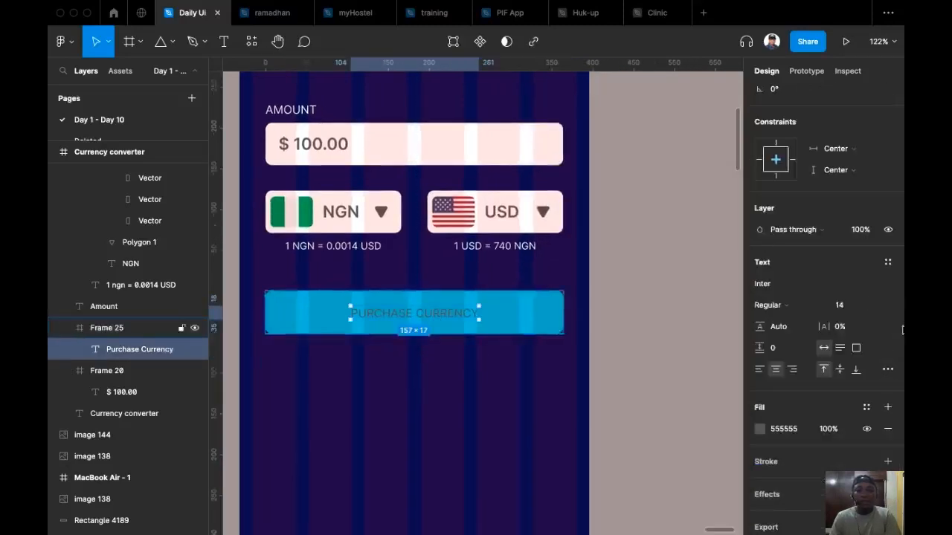
{"action": "left_click", "coordinate": [759, 429]}
{"action": "left_click_drag", "start_coordinate": [665, 363], "coordinate": [647, 361]}
{"action": "left_click", "coordinate": [665, 141]}
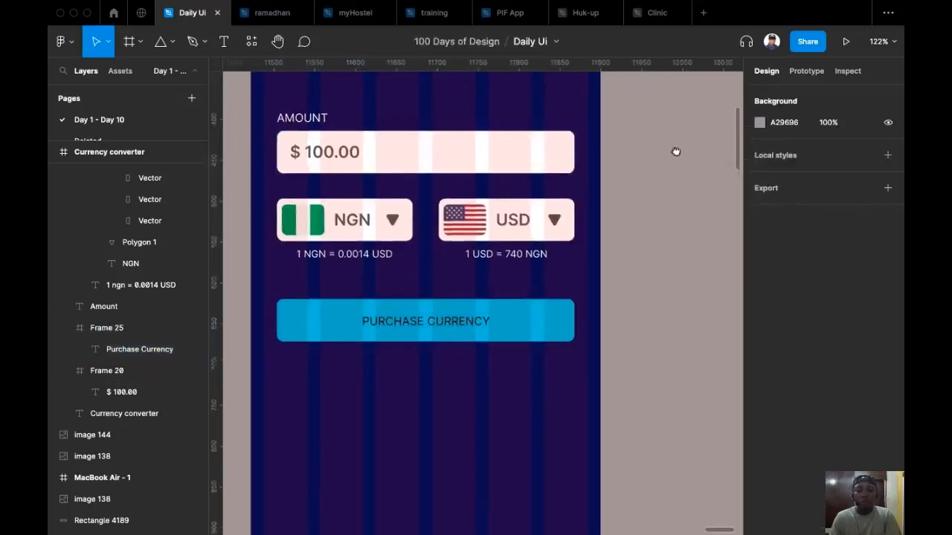
Wrap the NGN and USD selector groups together in one horizontal auto layout frame.
{"action": "scroll", "coordinate": [669, 171], "scroll_direction": "down", "scroll_amount": 3}
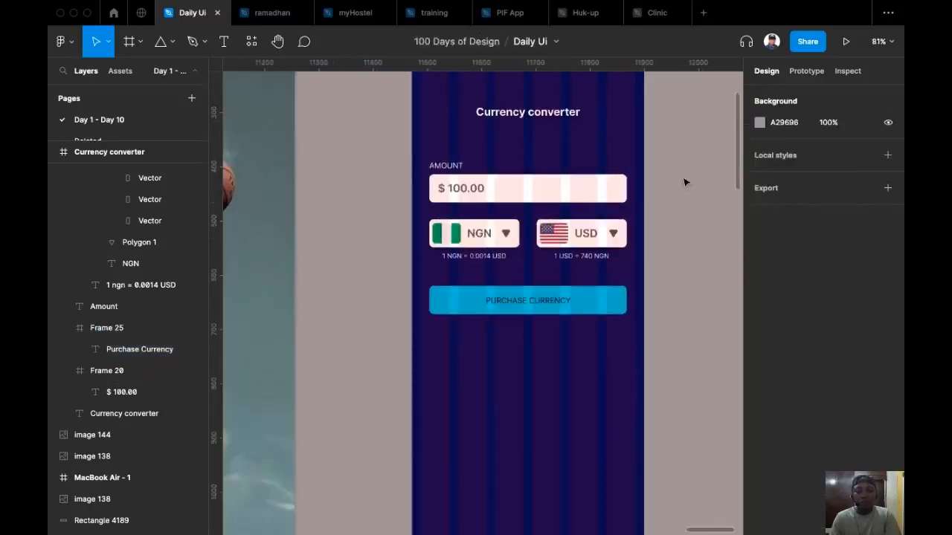
{"action": "left_click", "coordinate": [613, 236]}
{"action": "left_click", "coordinate": [505, 244], "text": "shift"}
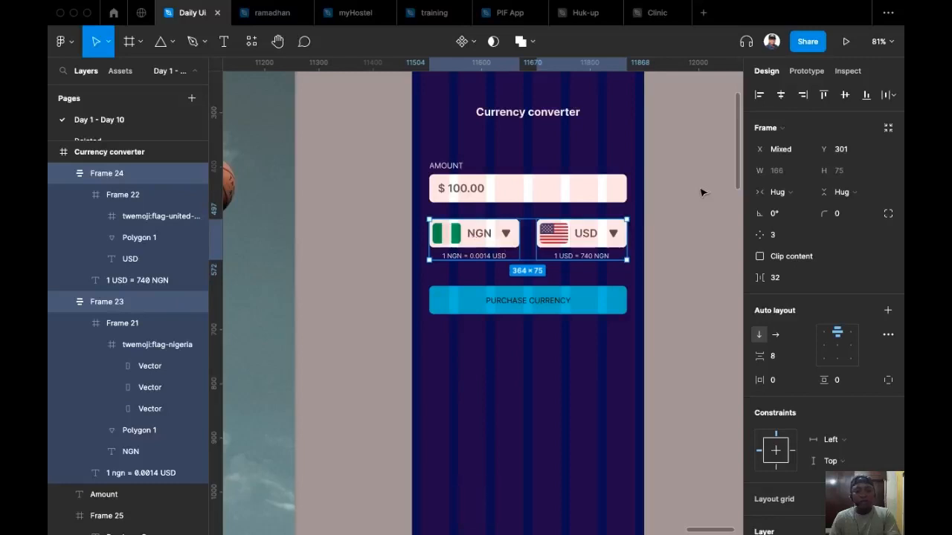
{"action": "key", "text": "shift+a"}
Wrap the AMOUNT label and its $ 100.00 field together in a vertical auto layout frame.
{"action": "scroll", "coordinate": [691, 218], "scroll_direction": "up", "scroll_amount": 2}
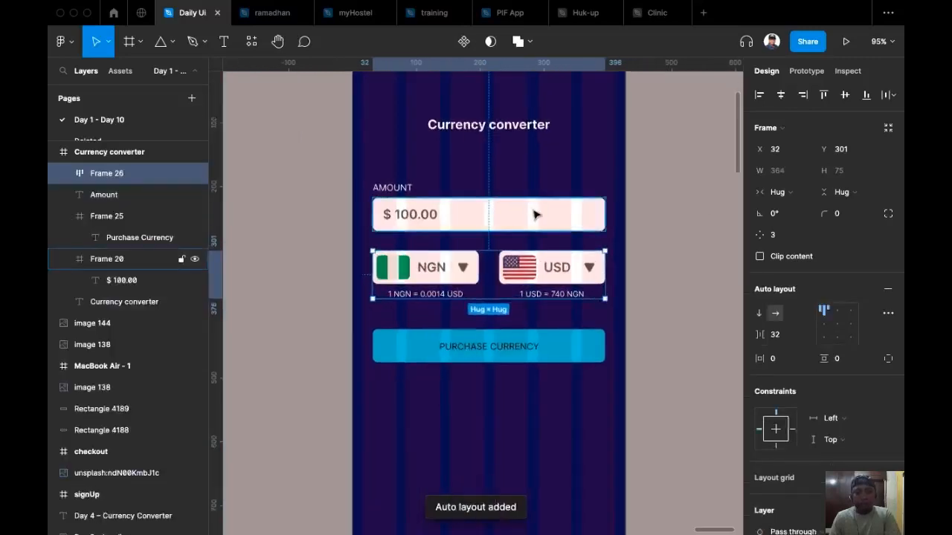
{"action": "left_click", "coordinate": [538, 215]}
{"action": "left_click", "coordinate": [411, 191], "text": "shift"}
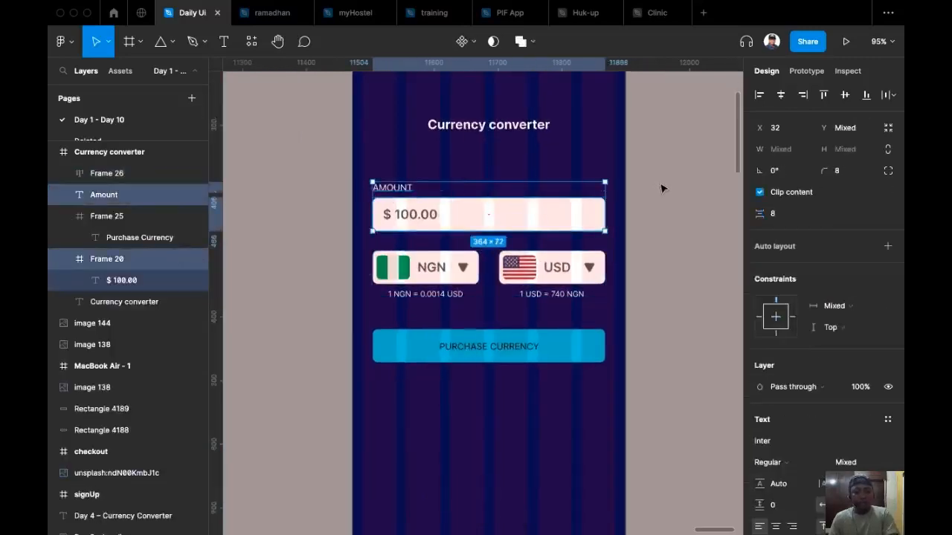
{"action": "key", "text": "shift+a"}
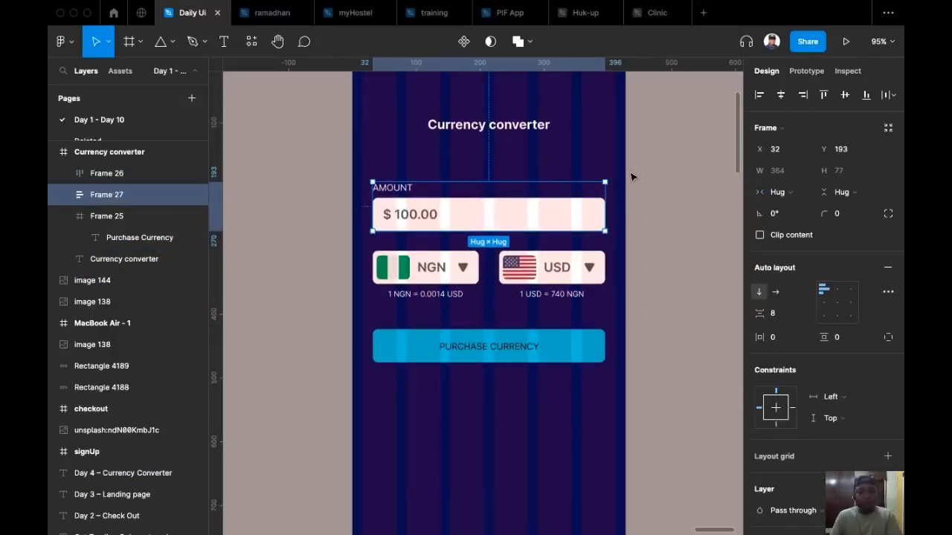
Set the vertical spacing between the amount group and the currency selector row to 32.
{"action": "left_click", "coordinate": [582, 265], "text": "shift"}
{"action": "left_click", "coordinate": [797, 280]}
{"action": "type", "text": "32"}
{"action": "key", "text": "Return"}
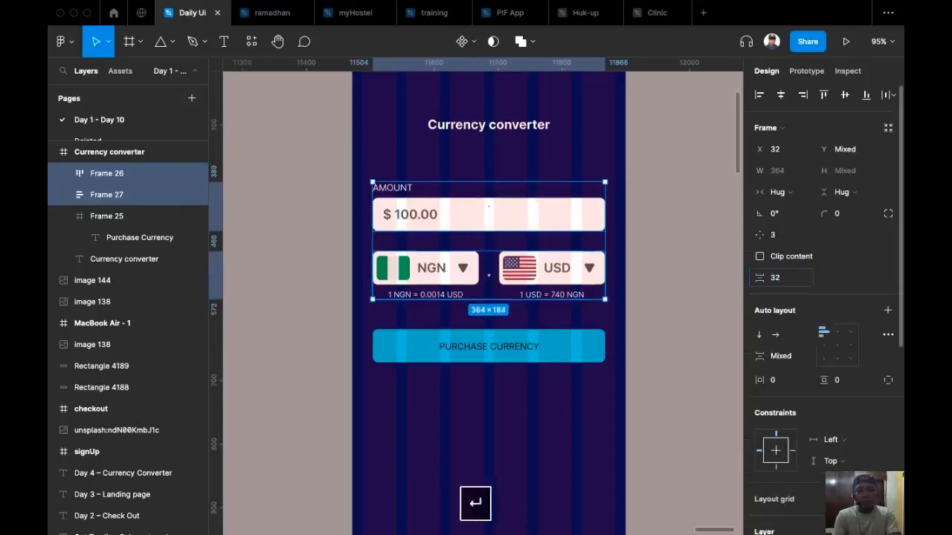
{"action": "left_click", "coordinate": [669, 293]}
Set the vertical spacing between the currency selector row and the purchase button to 52.
{"action": "left_click", "coordinate": [600, 350]}
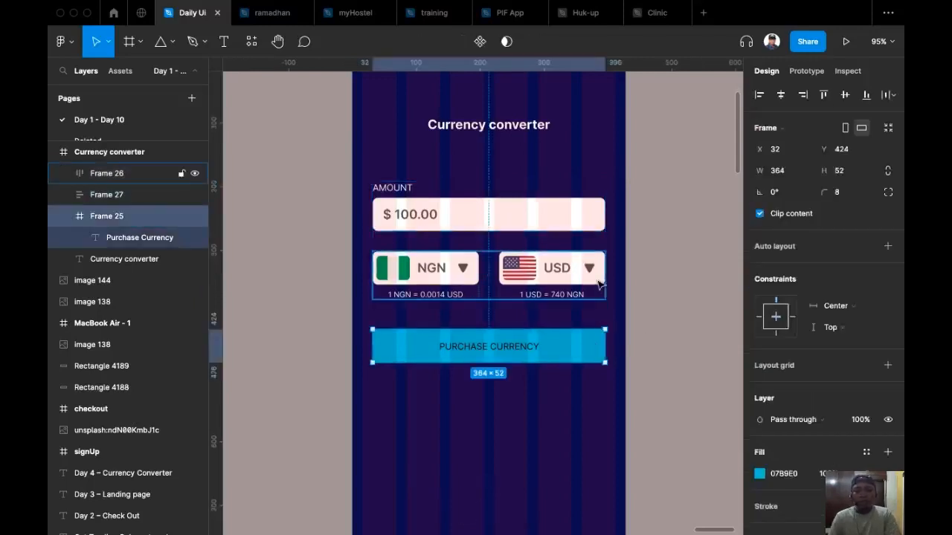
{"action": "left_click", "coordinate": [600, 283], "text": "shift"}
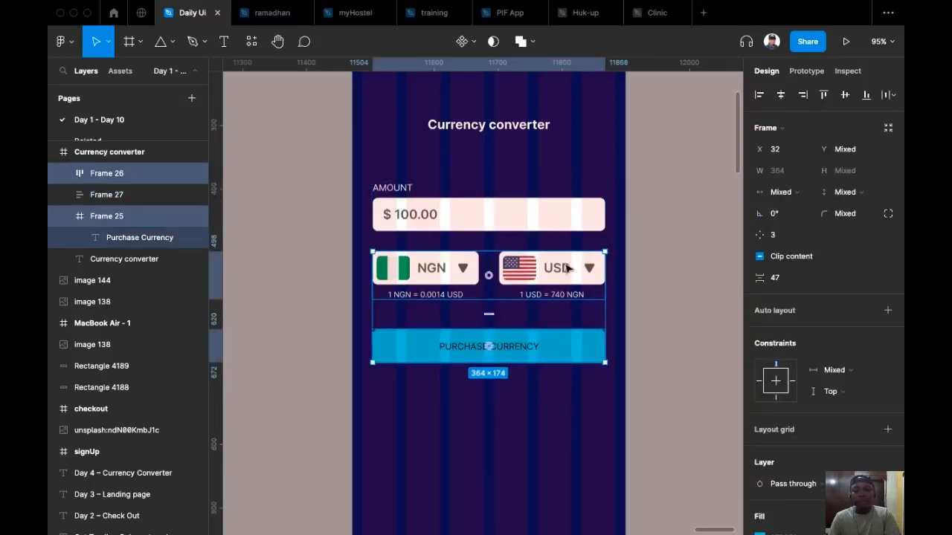
{"action": "left_click", "coordinate": [808, 281]}
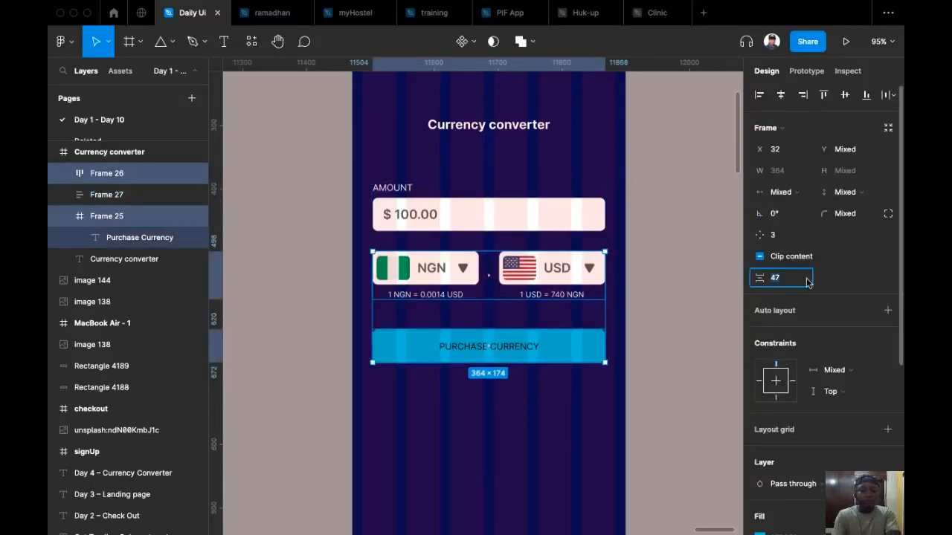
{"action": "type", "text": "52"}
{"action": "key", "text": "Return"}
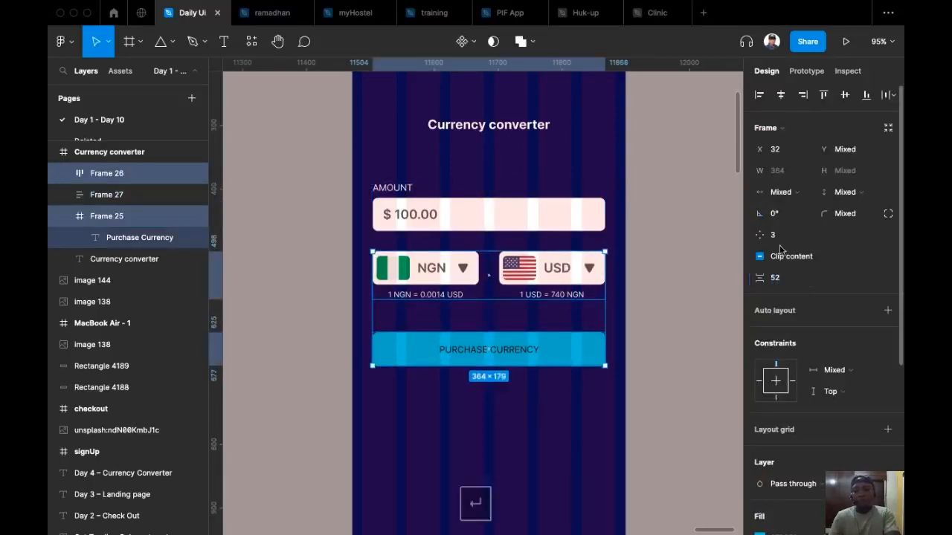
Group the amount field, currency selector row and purchase button together, and move the group down to Y 256.
{"action": "left_click", "coordinate": [446, 170]}
{"action": "left_click_drag", "start_coordinate": [363, 167], "coordinate": [636, 398]}
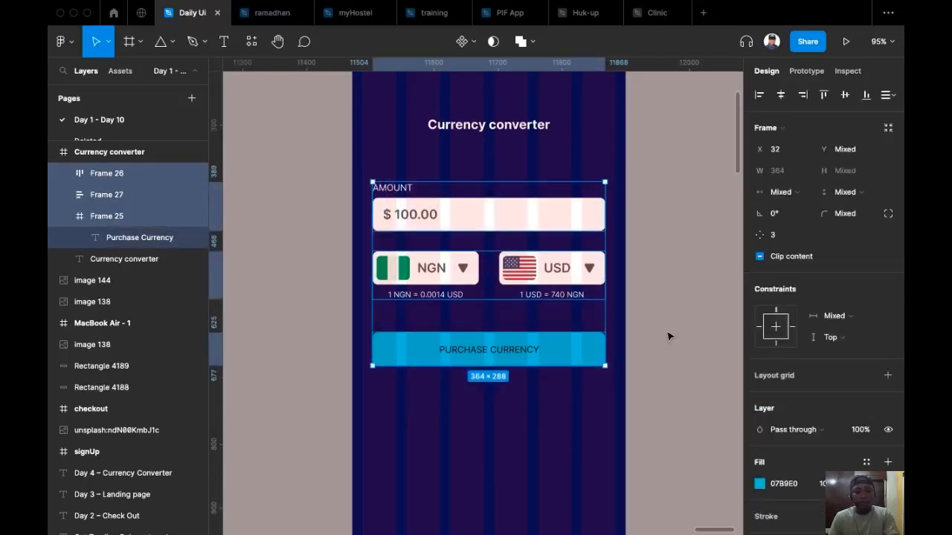
{"action": "key", "text": "super+g"}
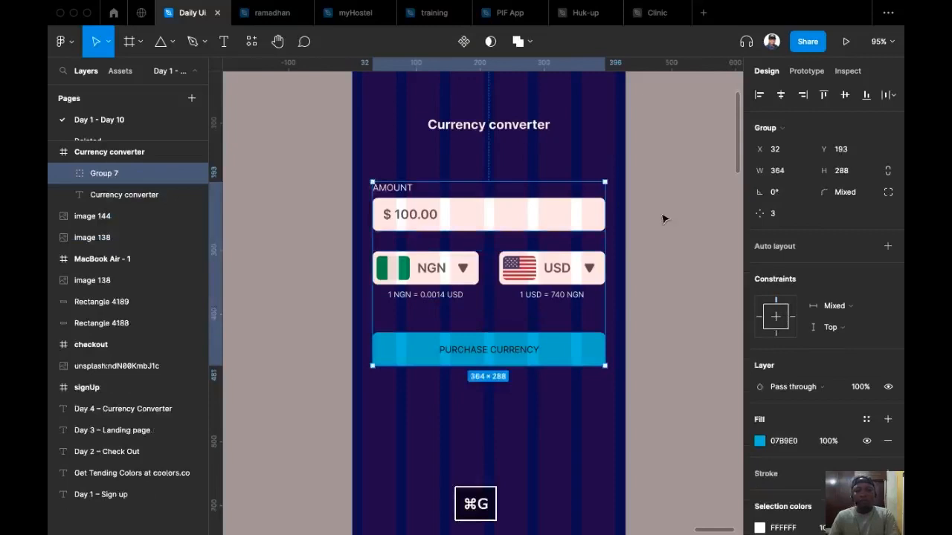
{"action": "left_click", "coordinate": [663, 216]}
{"action": "left_click", "coordinate": [494, 227]}
{"action": "left_click_drag", "start_coordinate": [535, 215], "coordinate": [552, 252]}
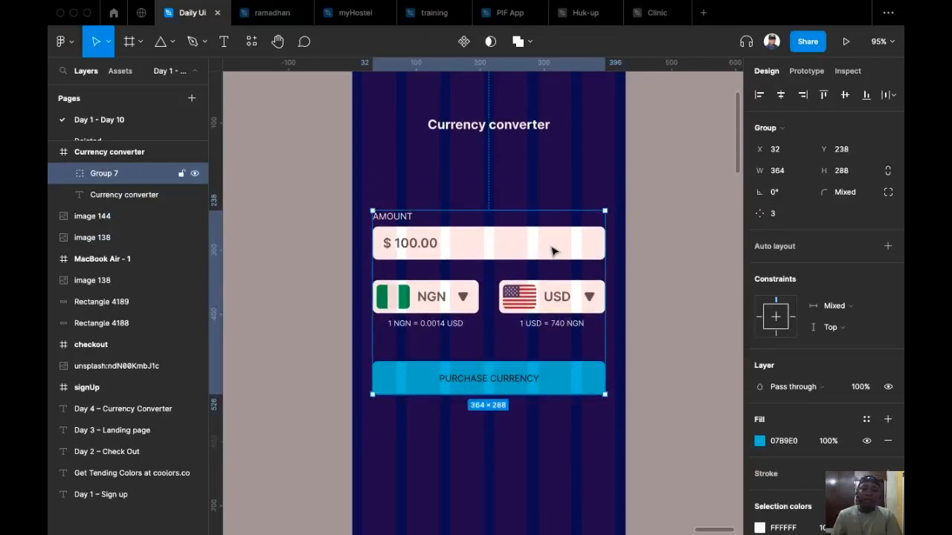
{"action": "left_click_drag", "start_coordinate": [537, 250], "coordinate": [543, 267]}
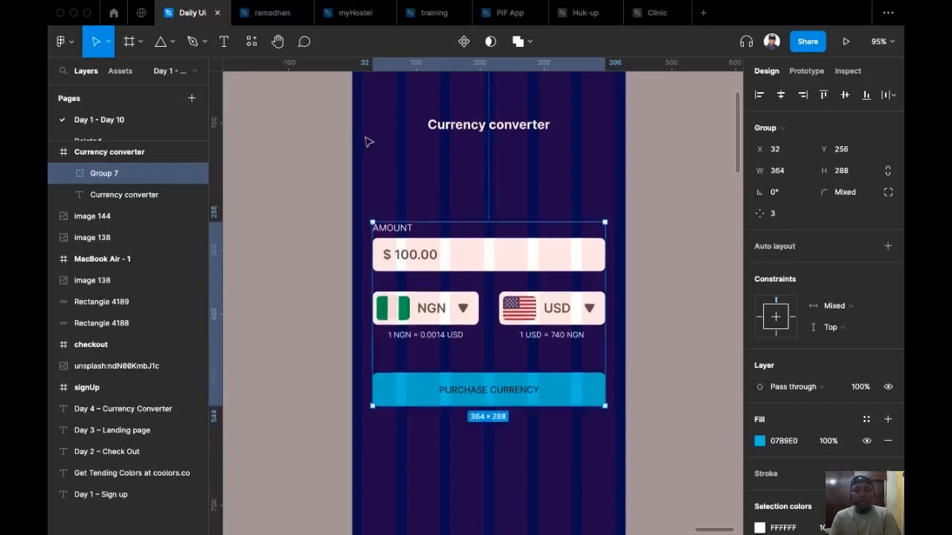
Copy the $ 100.00 text from the amount field and paste it into the empty space below the "Currency converter" title.
{"action": "left_click", "coordinate": [410, 257], "text": "super"}
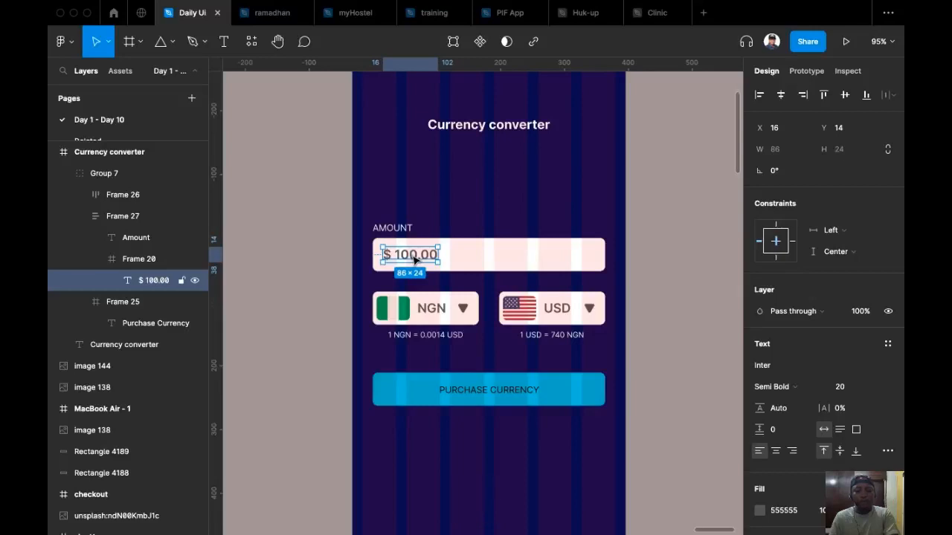
{"action": "key", "text": "super+c"}
{"action": "left_click", "coordinate": [444, 174]}
{"action": "right_click", "coordinate": [446, 96]}
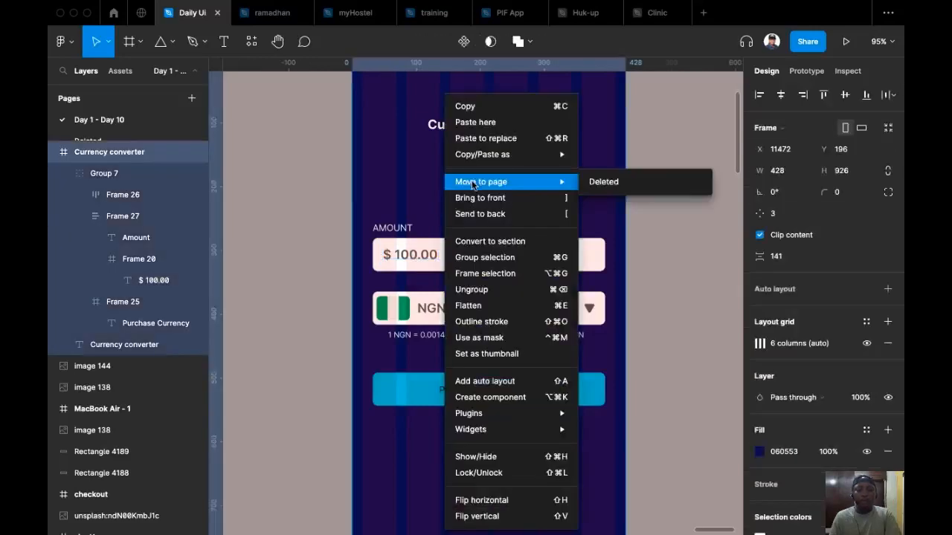
{"action": "left_click", "coordinate": [491, 122]}
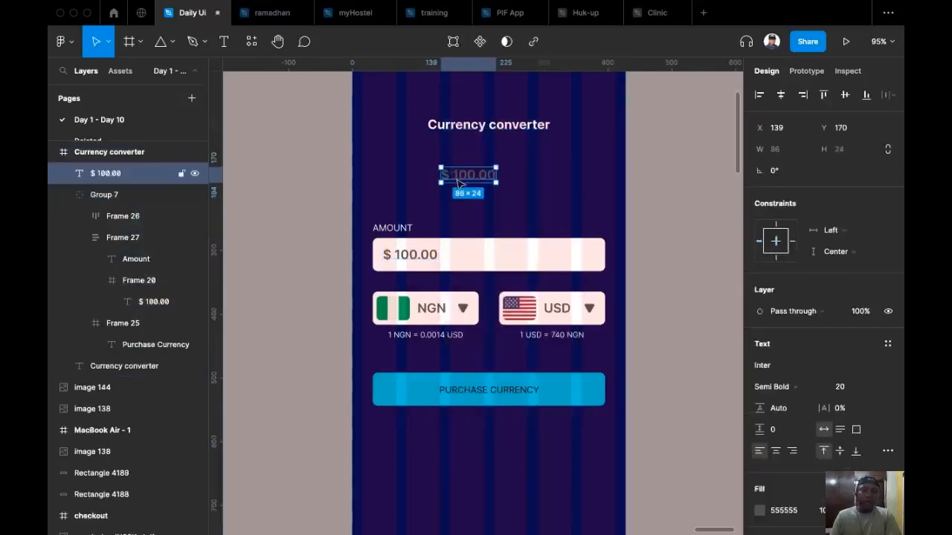
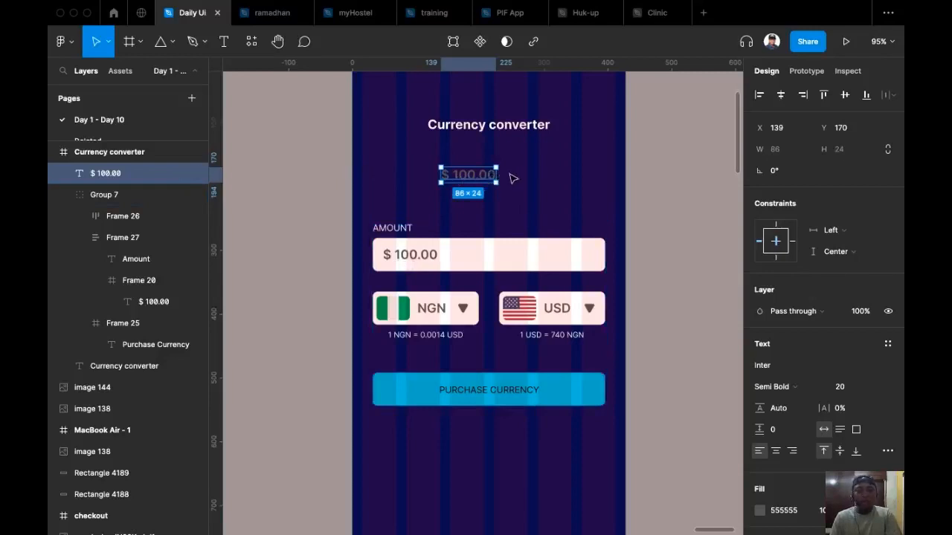
{"action": "right_click", "coordinate": [514, 178]}
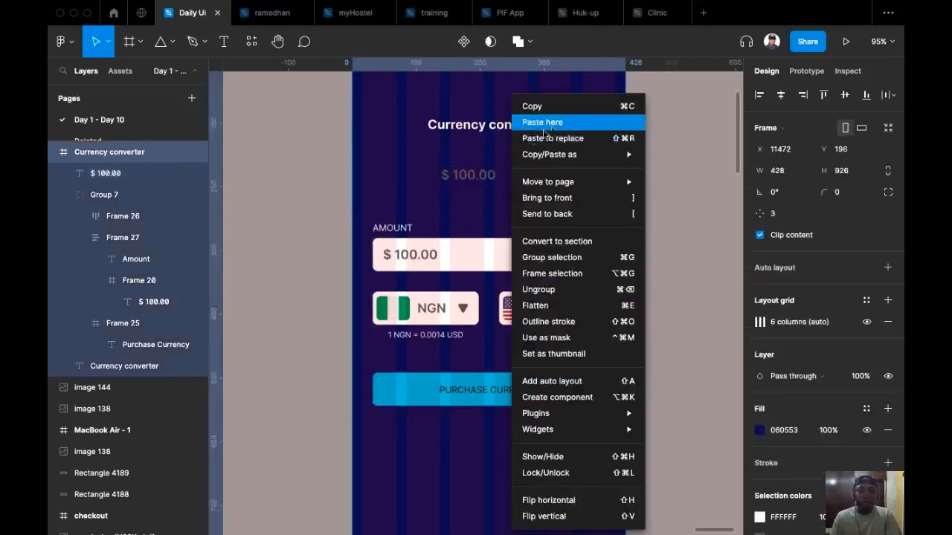
{"action": "left_click", "coordinate": [439, 150]}
Change the pasted amount text below the title to "$ 74000.00".
{"action": "scroll", "coordinate": [480, 182], "scroll_direction": "up", "scroll_amount": 2}
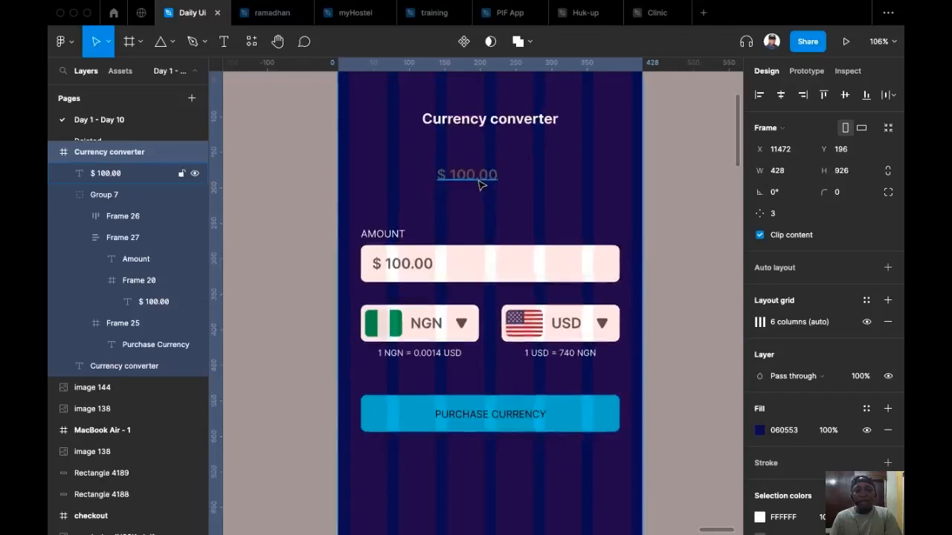
{"action": "left_click", "coordinate": [480, 183]}
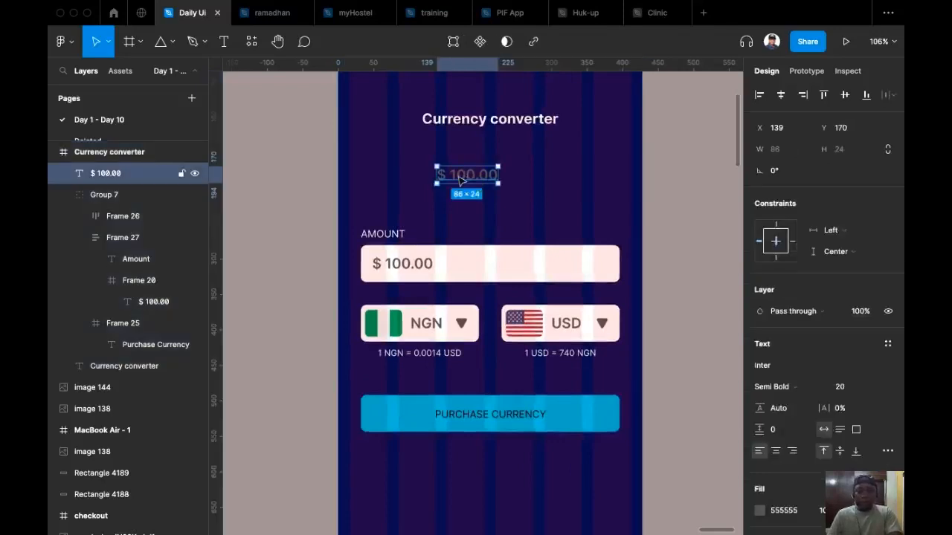
{"action": "double_click", "coordinate": [459, 177]}
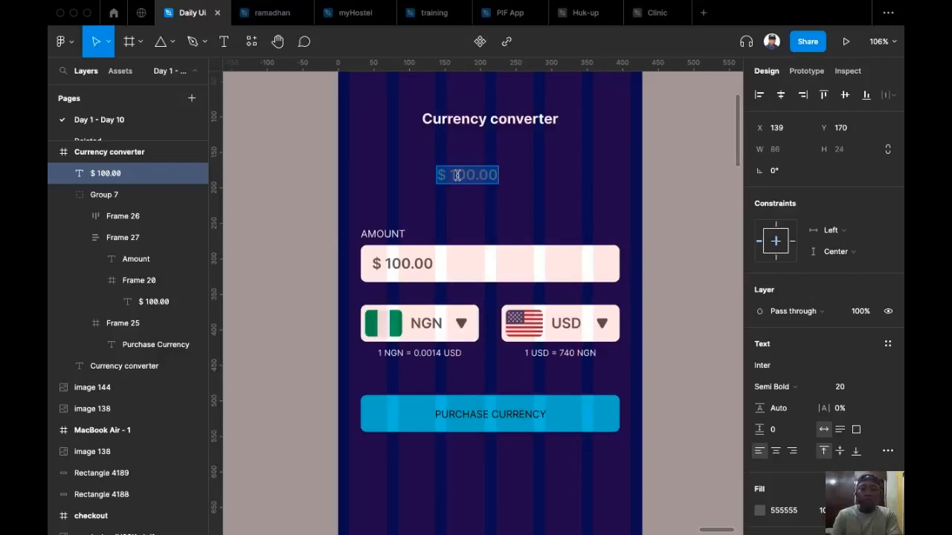
{"action": "double_click", "coordinate": [457, 175]}
{"action": "left_click", "coordinate": [455, 177]}
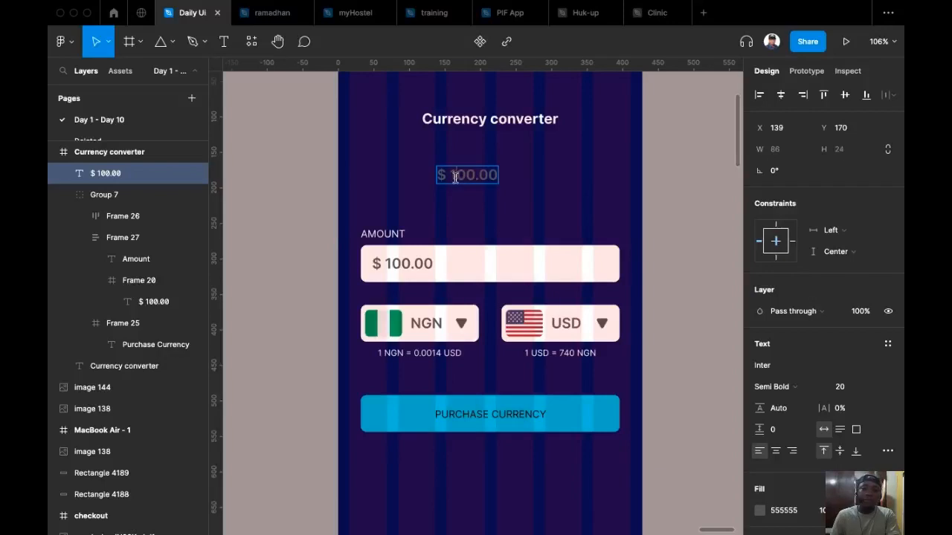
{"action": "key", "text": "BackSpace"}
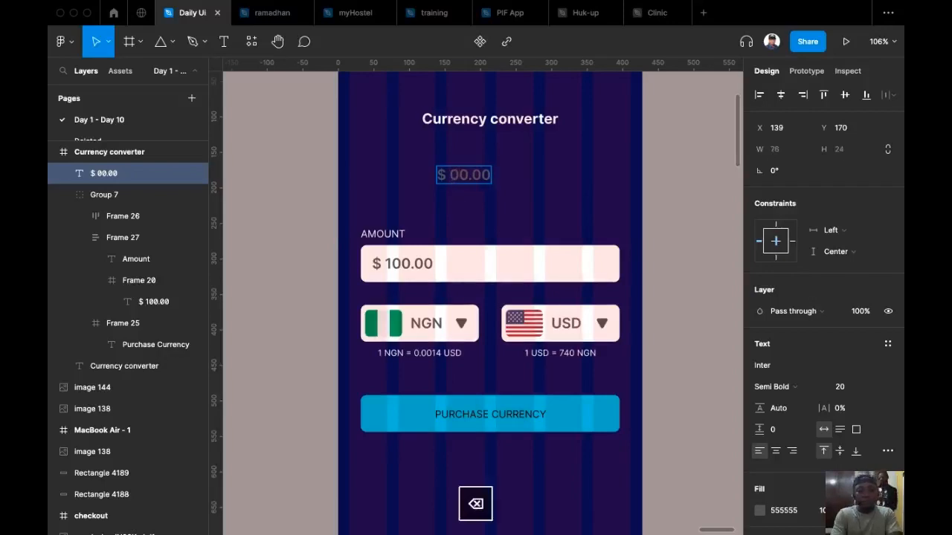
{"action": "type", "text": "740"}
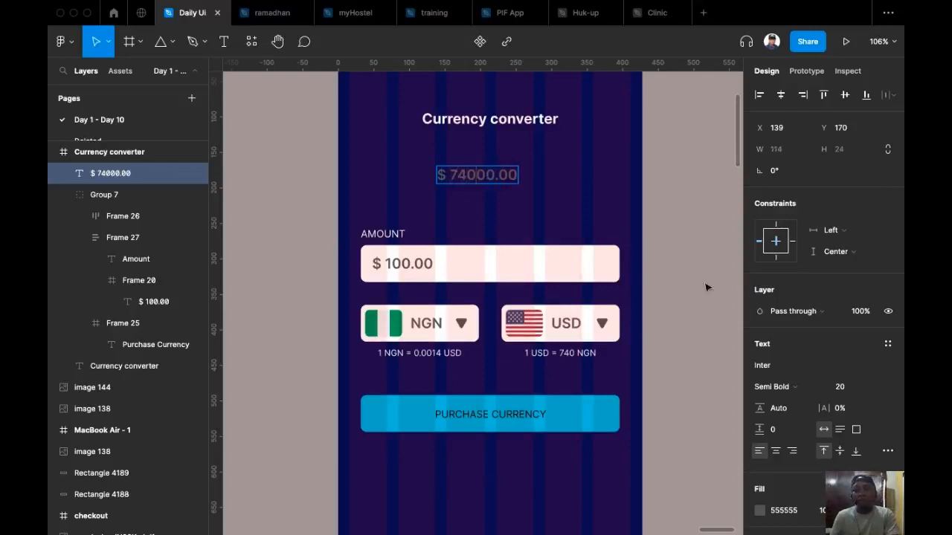
{"action": "key", "text": "Escape"}
Set the $ 74000.00 text's font size to 40 and centre it horizontally in the frame, slightly closer to the title.
{"action": "left_click", "coordinate": [878, 388]}
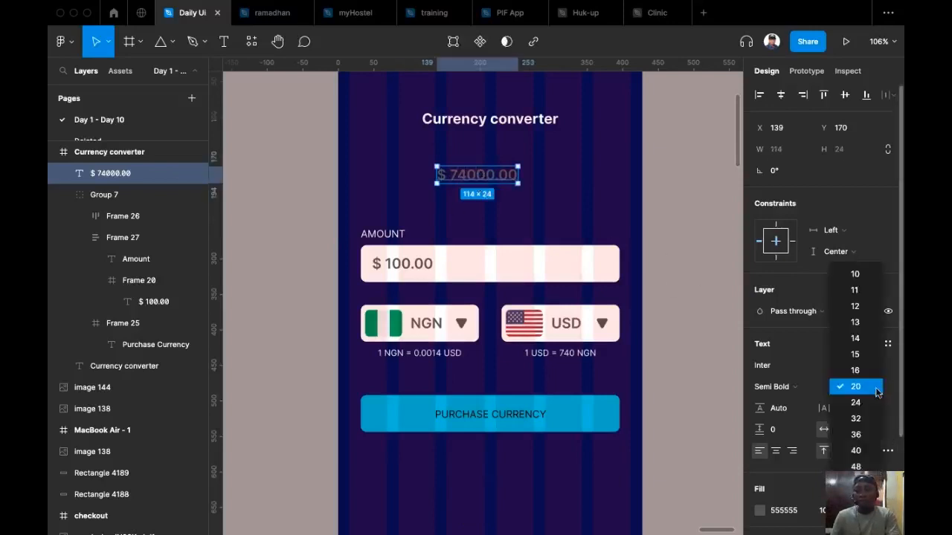
{"action": "left_click", "coordinate": [865, 454]}
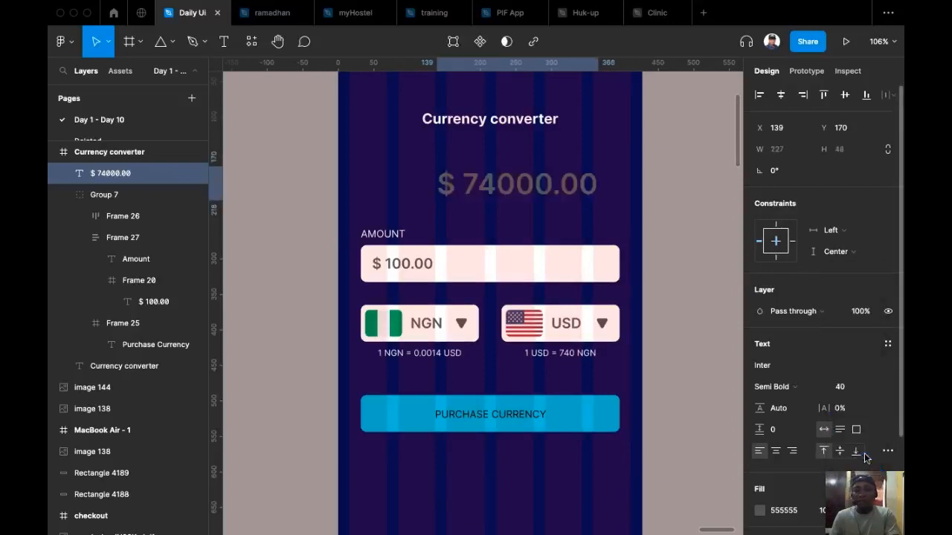
{"action": "left_click", "coordinate": [782, 94]}
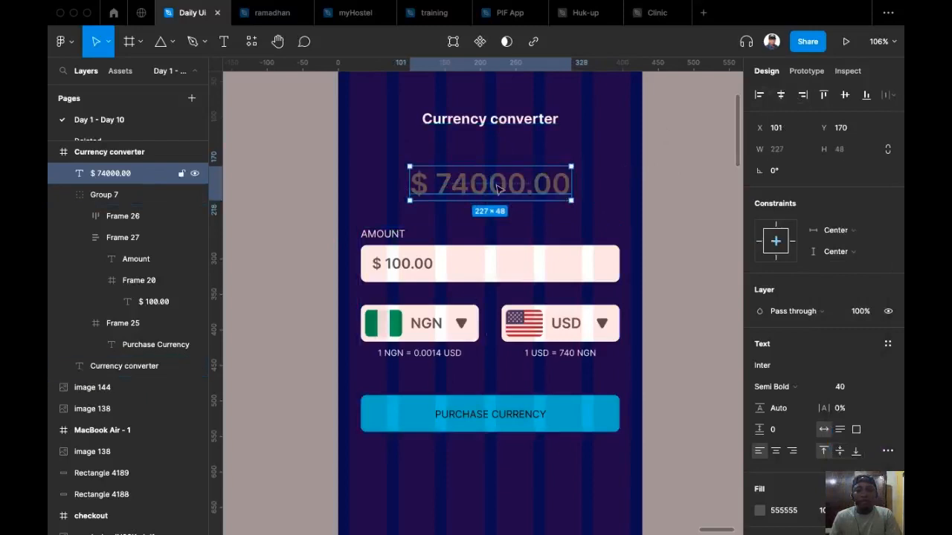
{"action": "left_click_drag", "start_coordinate": [499, 189], "coordinate": [499, 178]}
Duplicate the "Currency converter" title to just below the $ 74000.00 amount and change the copy's text to "Converted Currency".
{"action": "left_click", "coordinate": [510, 127], "text": "super"}
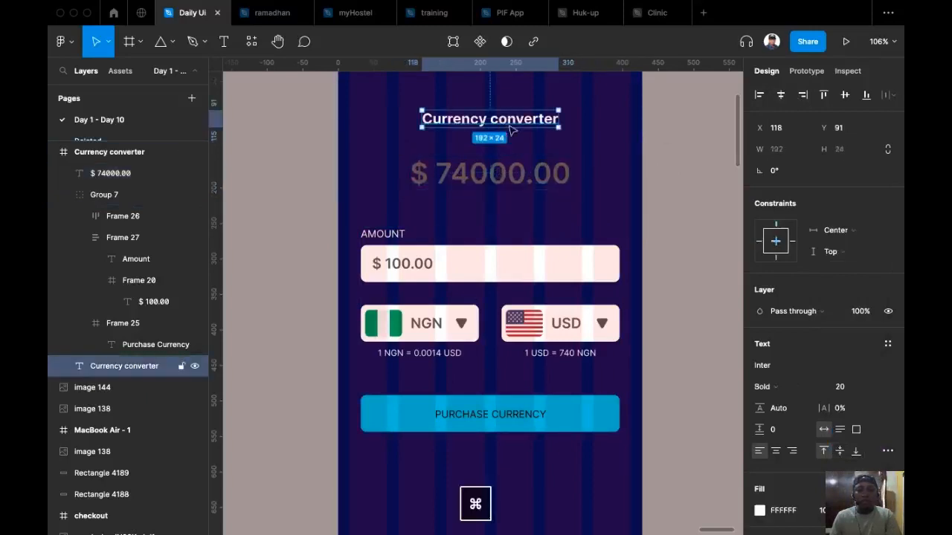
{"action": "left_click_drag", "start_coordinate": [510, 126], "coordinate": [525, 202]}
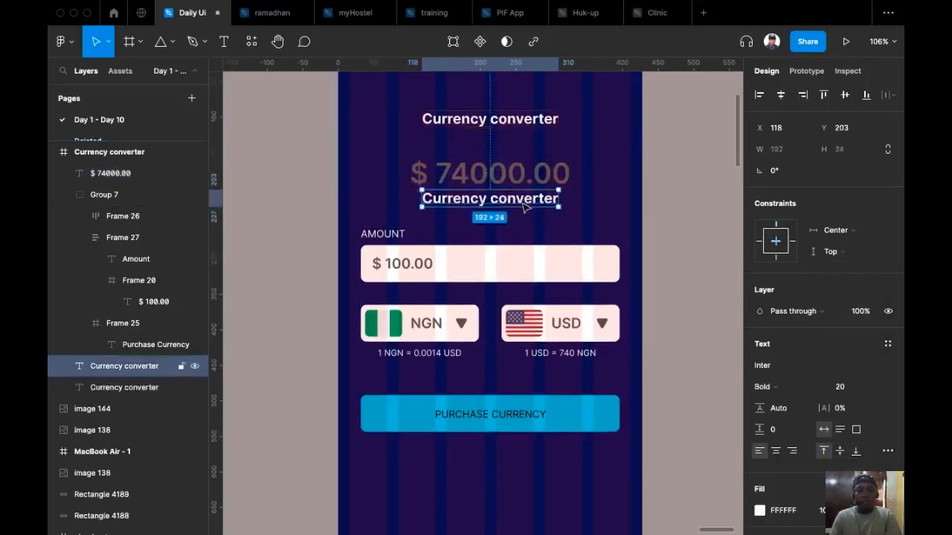
{"action": "double_click", "coordinate": [520, 201]}
{"action": "type", "text": "Con"}
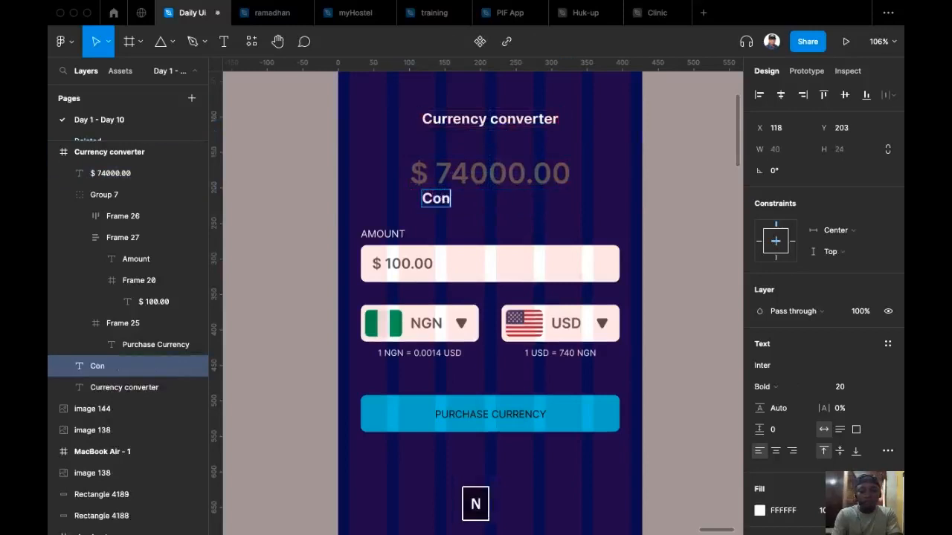
{"action": "type", "text": "vertyed"}
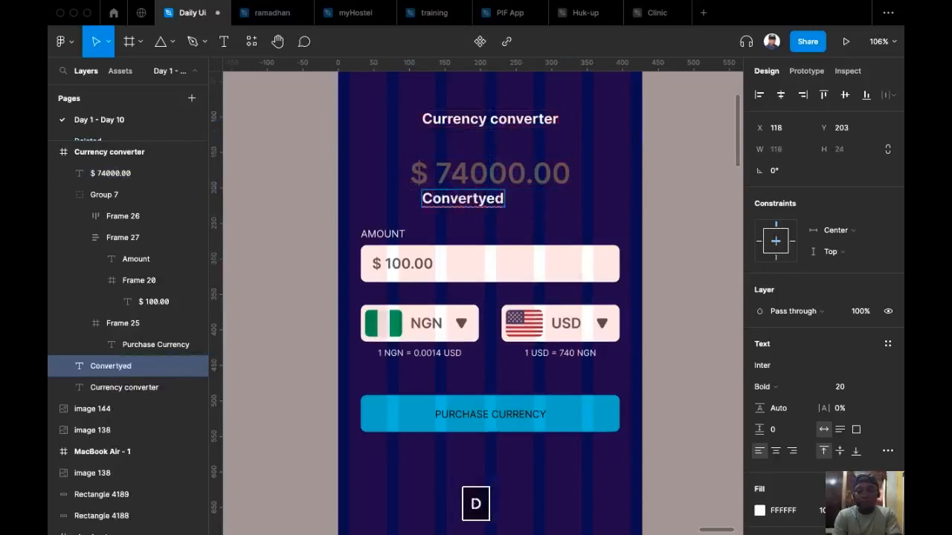
{"action": "key", "text": "BackSpace"}
{"action": "key", "text": "BackSpace"}
{"action": "key", "text": "BackSpace"}
{"action": "type", "text": "ed Currency"}
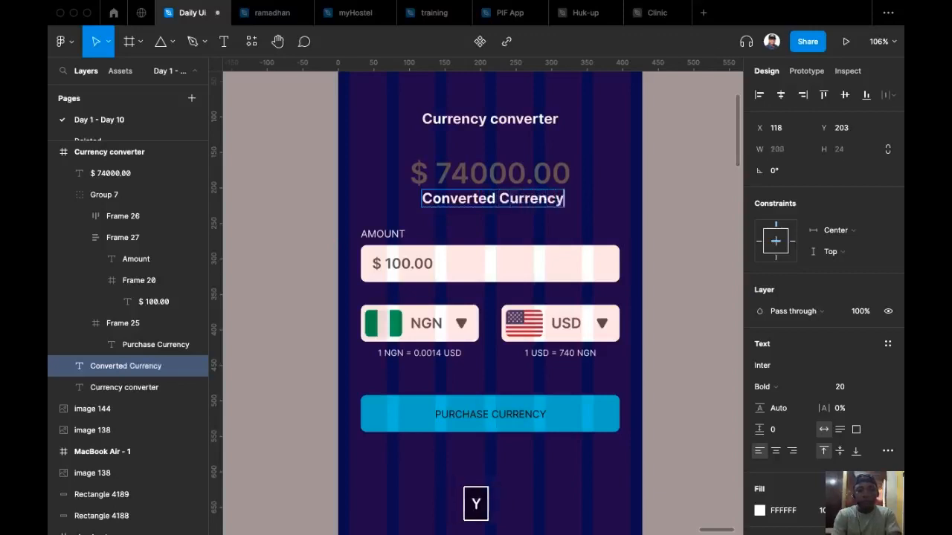
{"action": "key", "text": "Escape"}
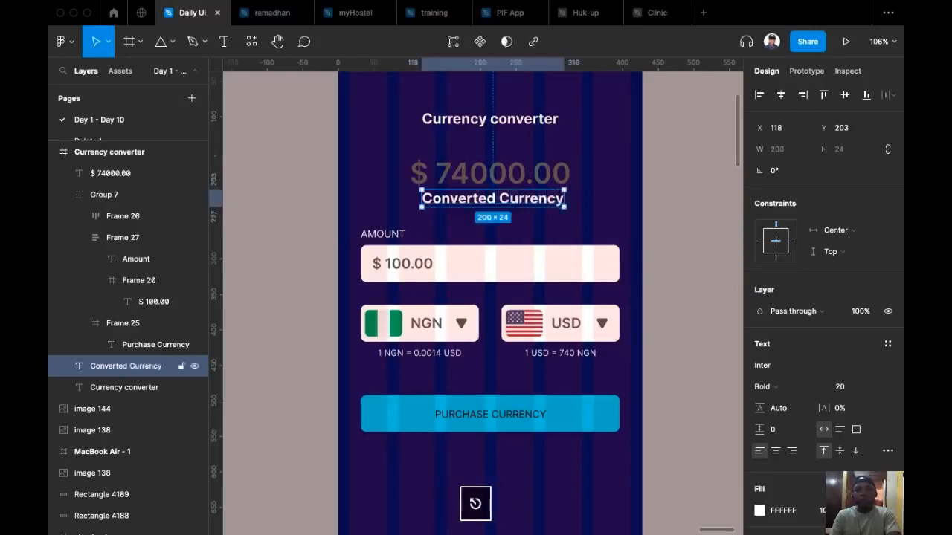
Append "(USD)" to the "Converted Currency" label.
{"action": "double_click", "coordinate": [529, 201]}
{"action": "left_click", "coordinate": [563, 199]}
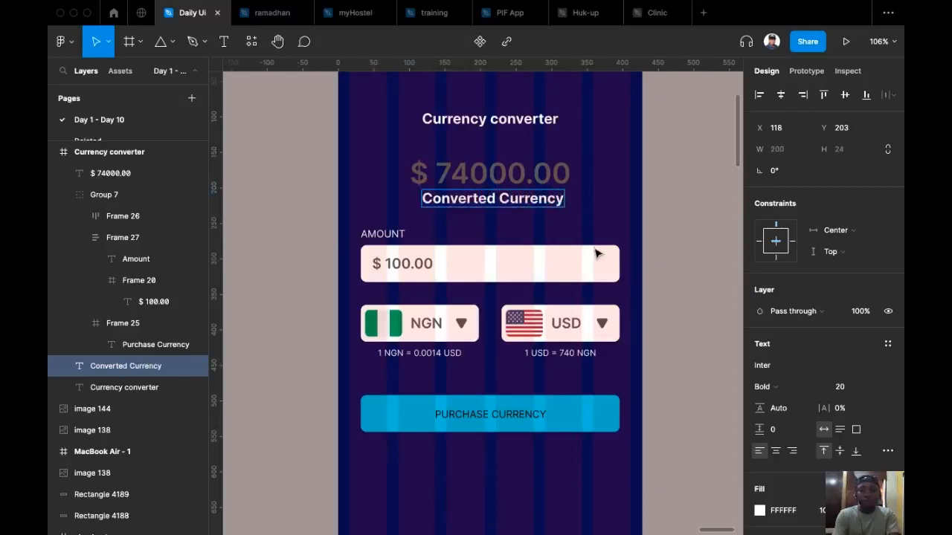
{"action": "type", "text": "()"}
{"action": "key", "text": "Left"}
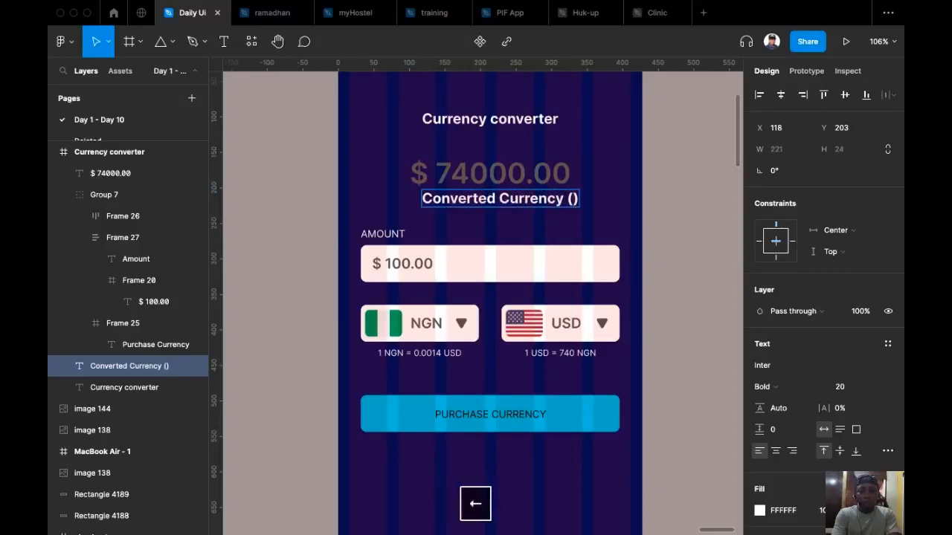
{"action": "type", "text": "USD"}
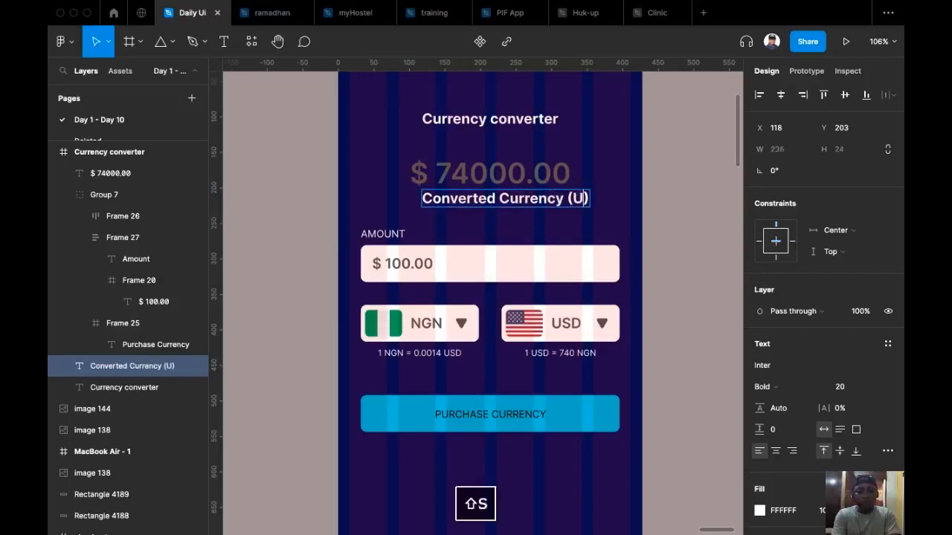
{"action": "key", "text": "Escape"}
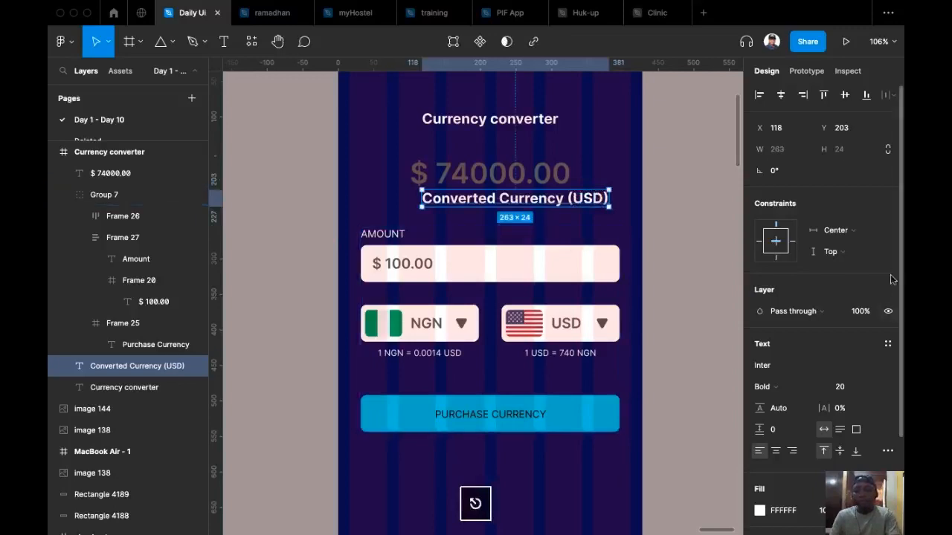
Set the "Converted Currency (USD)" label to font size 14 and Regular weight.
{"action": "left_click", "coordinate": [875, 388]}
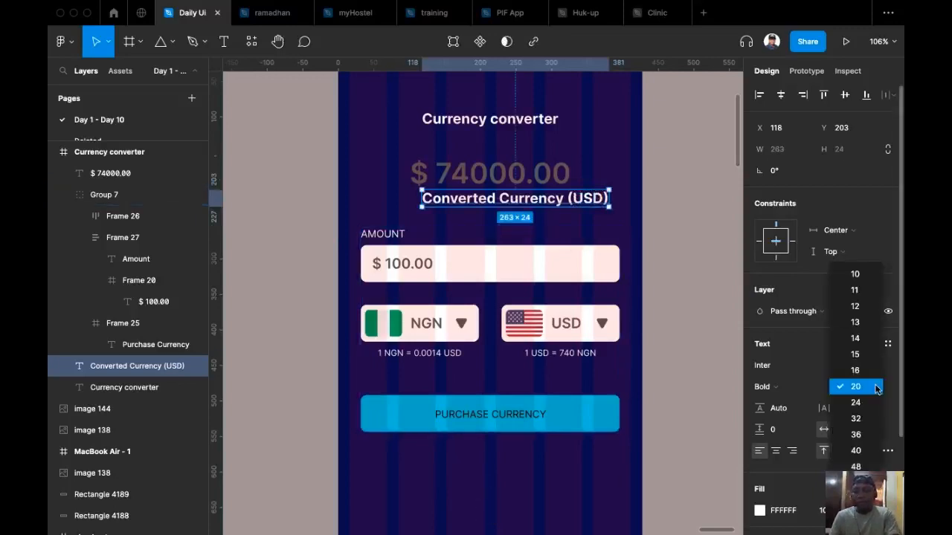
{"action": "left_click", "coordinate": [865, 344]}
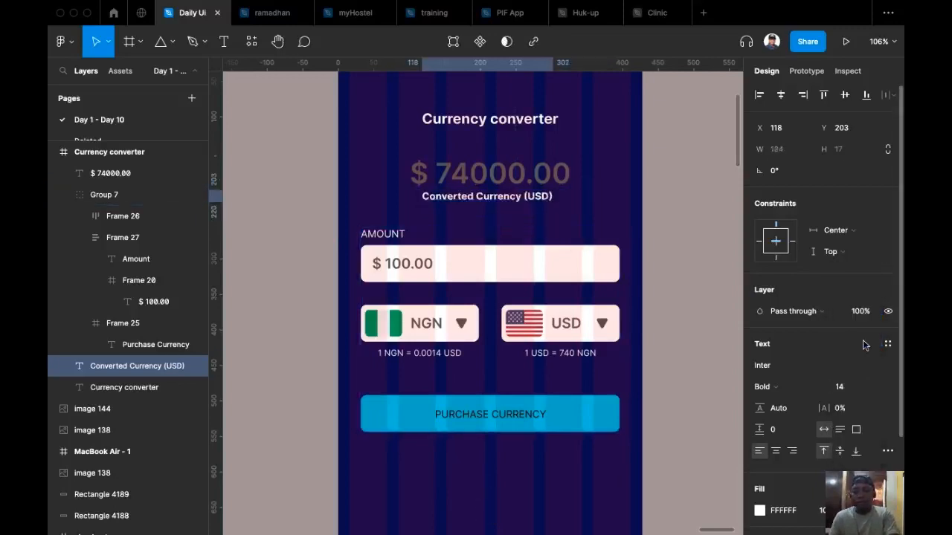
{"action": "left_click", "coordinate": [773, 388]}
{"action": "left_click", "coordinate": [785, 340]}
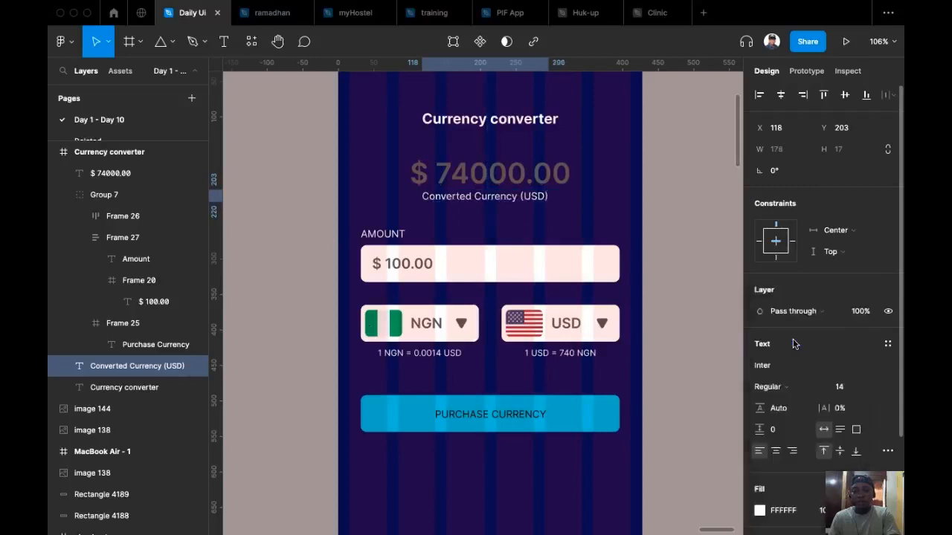
Set the "Converted Currency (USD)" label's font size to 12 and change the $ 74000.00 amount's colour to F2FCF4.
{"action": "left_click", "coordinate": [872, 394]}
{"action": "left_click", "coordinate": [852, 355]}
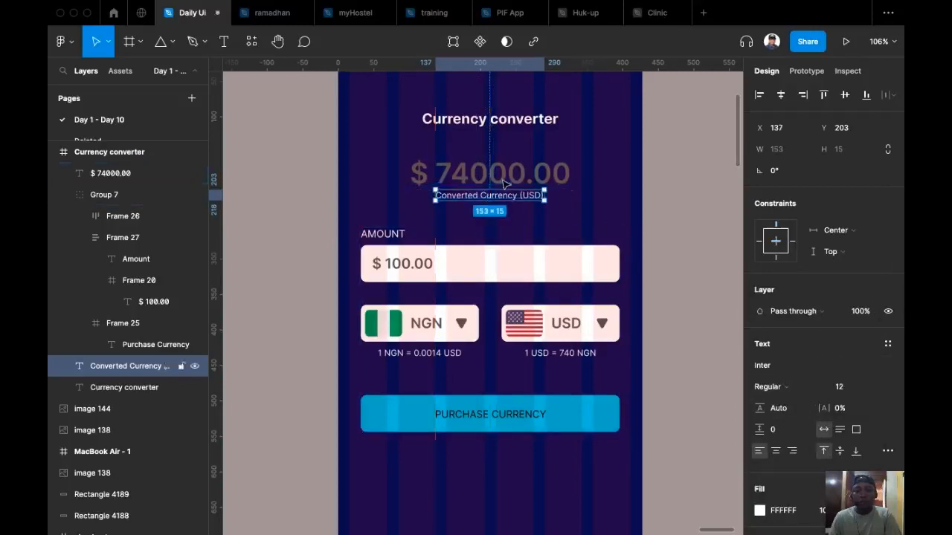
{"action": "left_click", "coordinate": [476, 174], "text": "shift"}
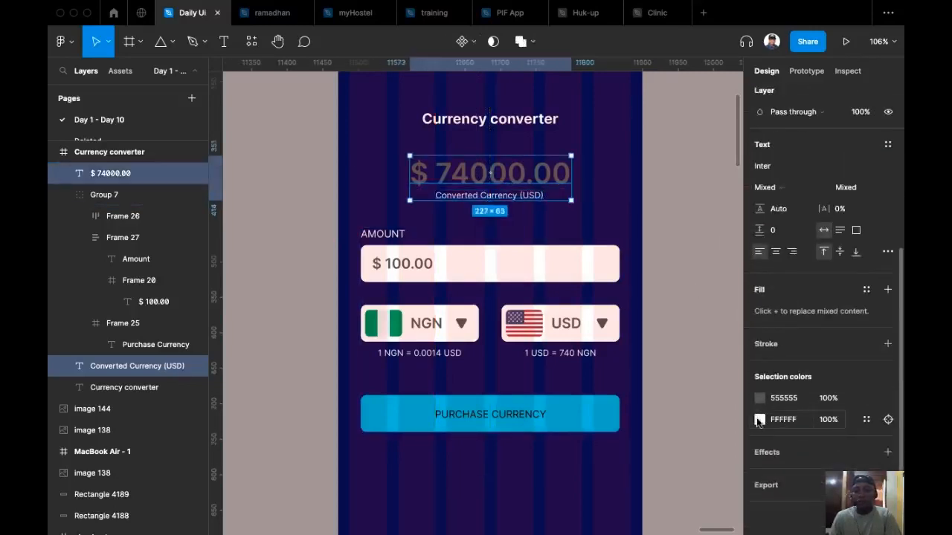
{"action": "left_click", "coordinate": [781, 398]}
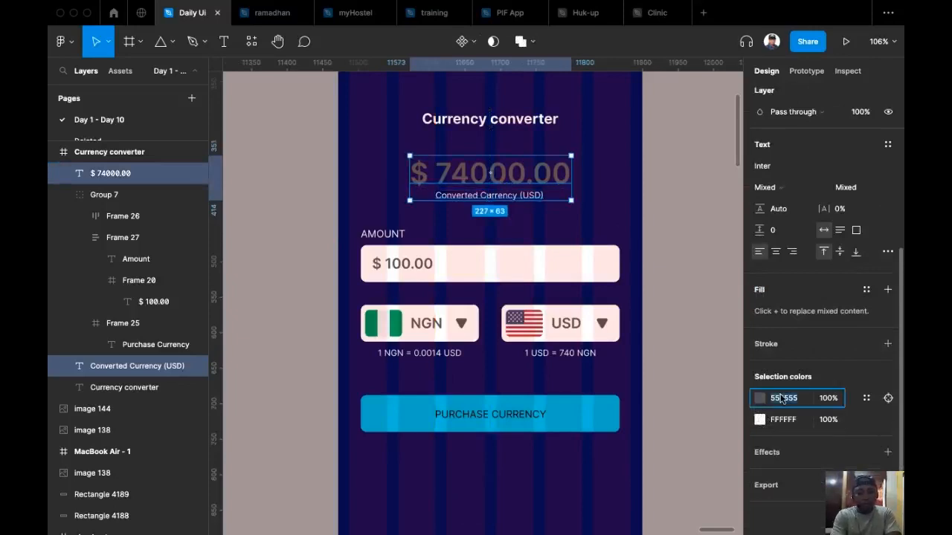
{"action": "type", "text": "f2f"}
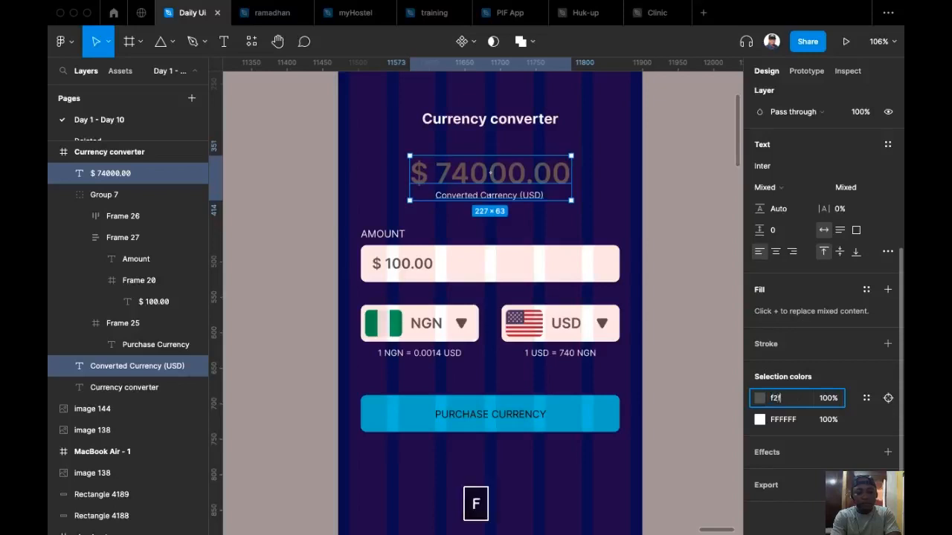
{"action": "type", "text": "cf4"}
{"action": "key", "text": "Return"}
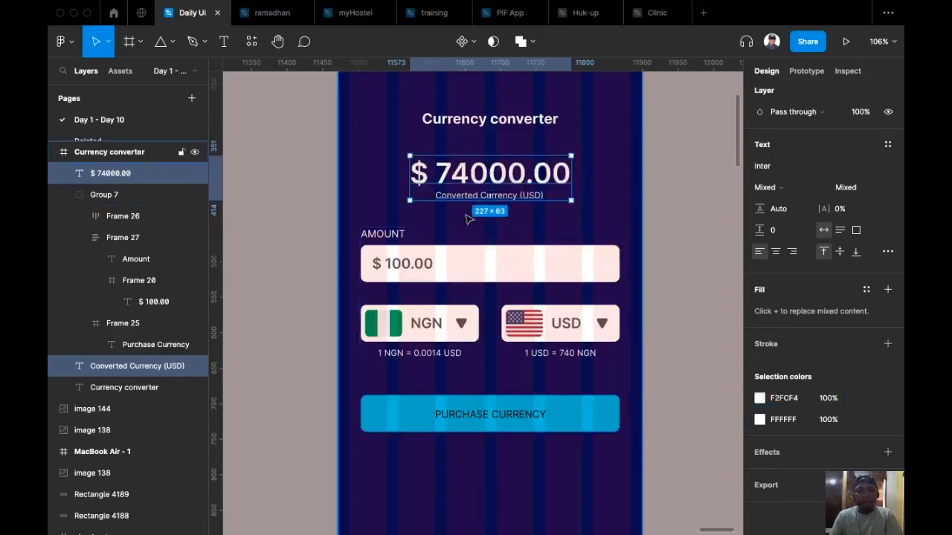
Copy the amount's F2FCF4 colour and use it to replace FFFFFF throughout the Currency converter frame.
{"action": "scroll", "coordinate": [468, 216], "scroll_direction": "up", "scroll_amount": 3}
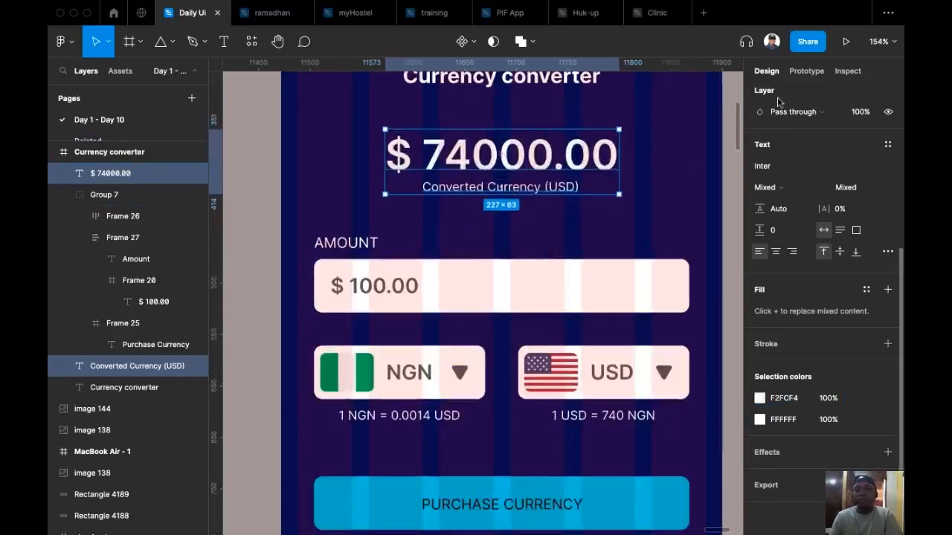
{"action": "scroll", "coordinate": [786, 110], "scroll_direction": "up", "scroll_amount": 3}
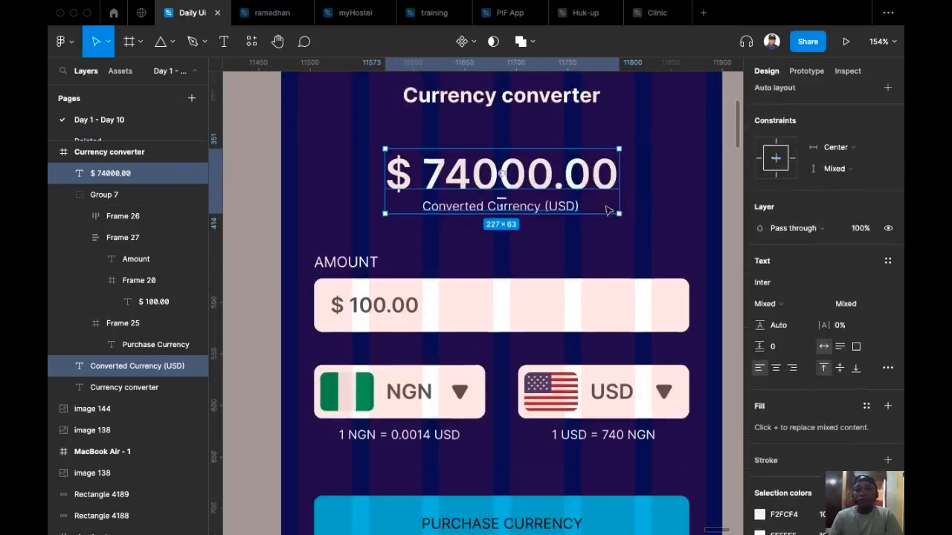
{"action": "scroll", "coordinate": [520, 232], "scroll_direction": "right", "scroll_amount": 3}
{"action": "scroll", "coordinate": [519, 232], "scroll_direction": "up", "scroll_amount": 1}
{"action": "scroll", "coordinate": [519, 232], "scroll_direction": "down", "scroll_amount": 1}
{"action": "scroll", "coordinate": [524, 203], "scroll_direction": "down", "scroll_amount": 3}
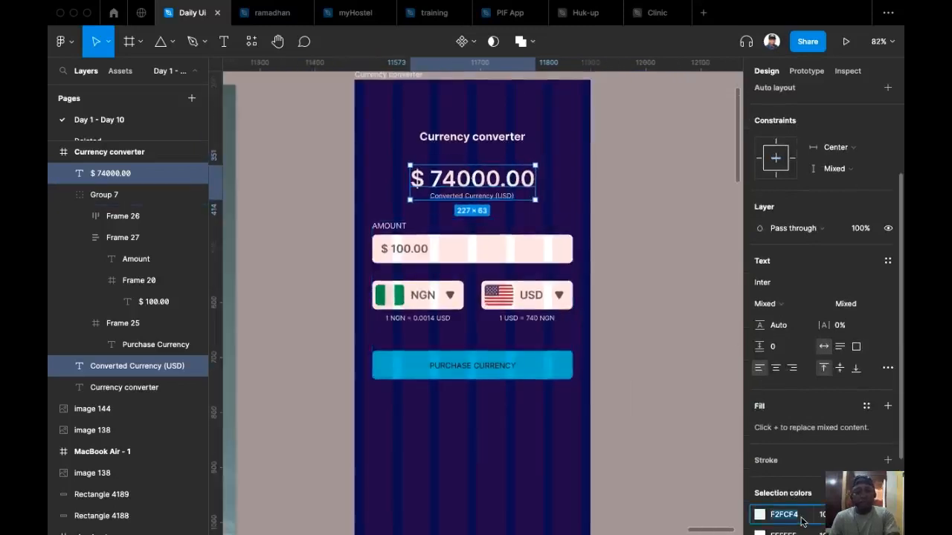
{"action": "key", "text": "super+c"}
{"action": "scroll", "coordinate": [601, 355], "scroll_direction": "down", "scroll_amount": 5}
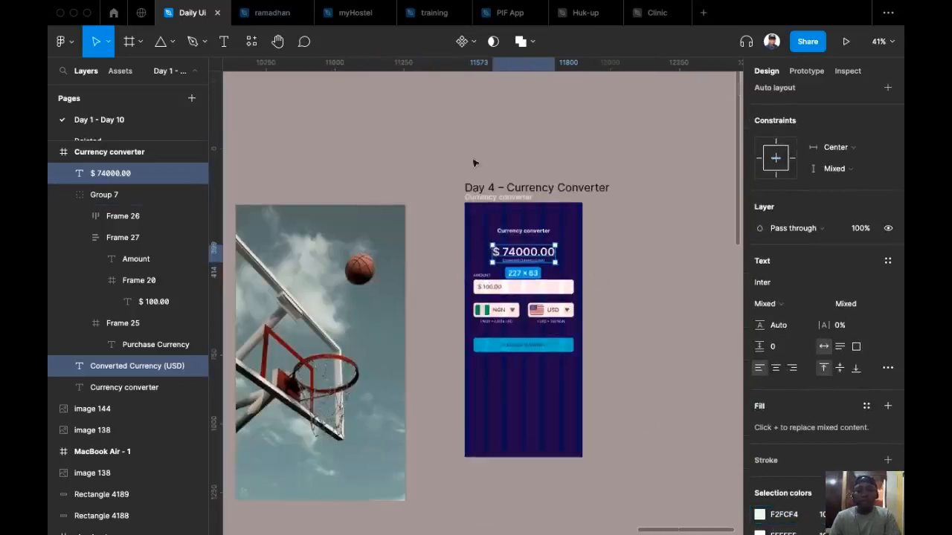
{"action": "left_click", "coordinate": [485, 201]}
{"action": "left_click", "coordinate": [791, 360]}
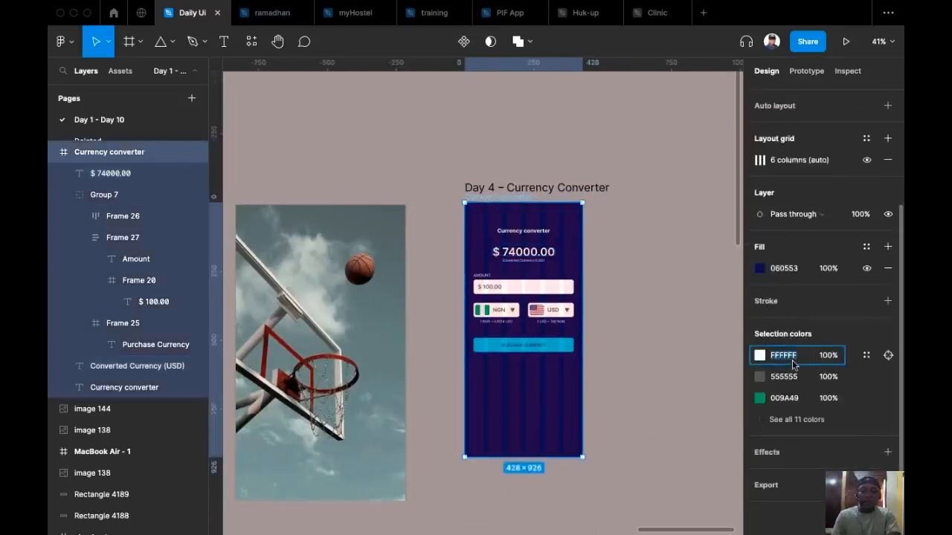
{"action": "key", "text": "super+v"}
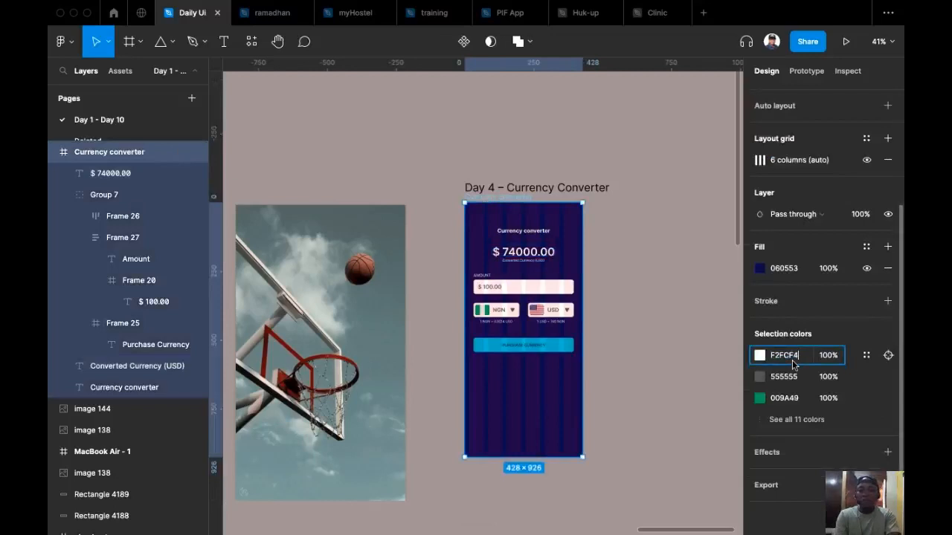
{"action": "key", "text": "Return"}
Move the "Currency converter" title up 10 px to Y 78.
{"action": "scroll", "coordinate": [597, 320], "scroll_direction": "up", "scroll_amount": 5}
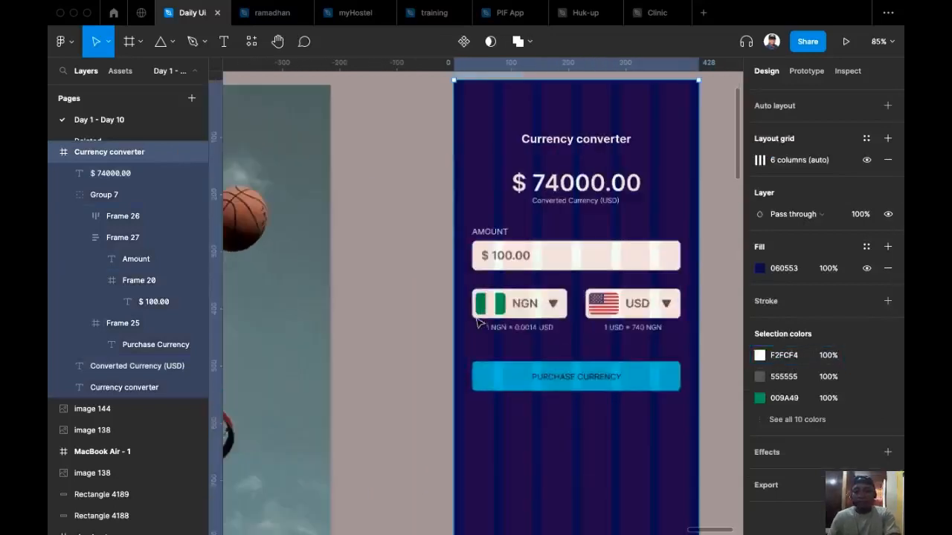
{"action": "left_click", "coordinate": [644, 213]}
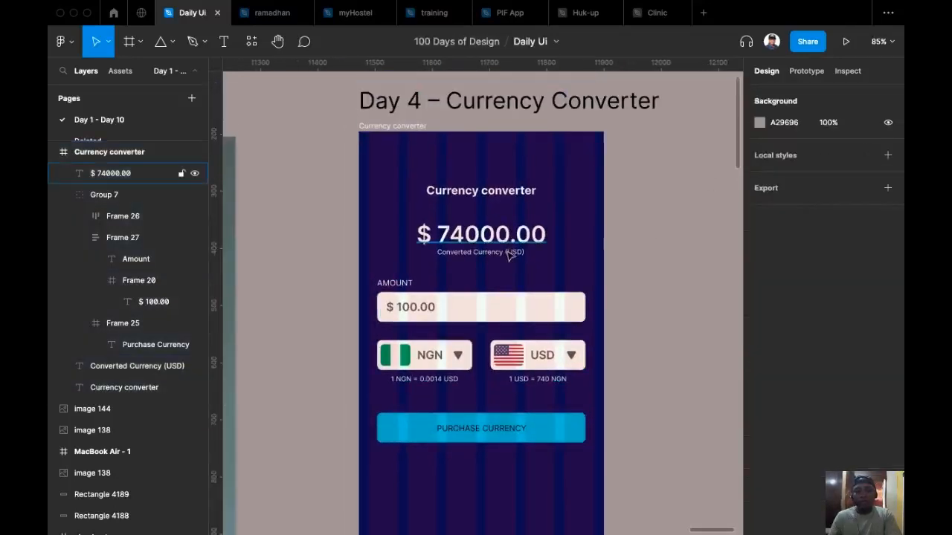
{"action": "left_click", "coordinate": [510, 253]}
{"action": "left_click", "coordinate": [499, 189]}
{"action": "key", "text": "shift+Up"}
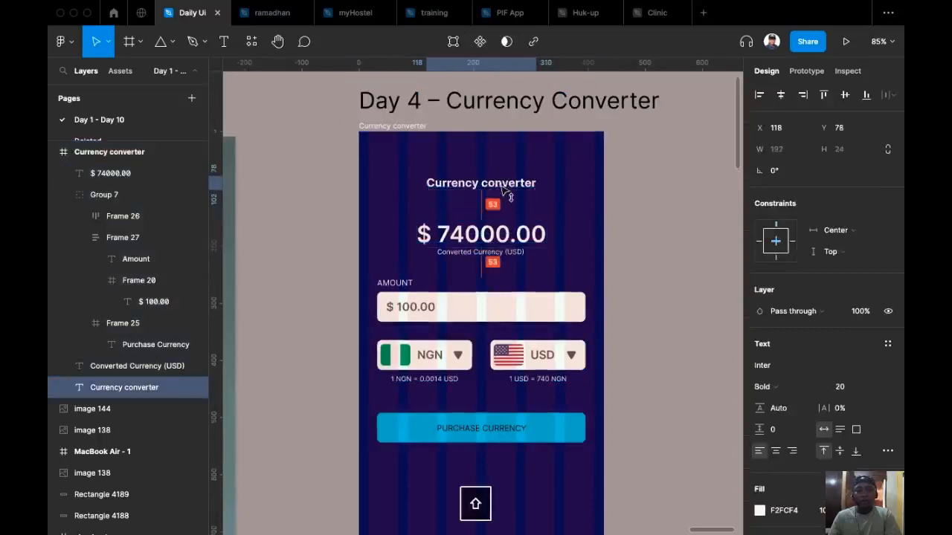
Hide the layout grids and deselect everything.
{"action": "scroll", "coordinate": [511, 237], "scroll_direction": "down", "scroll_amount": 3}
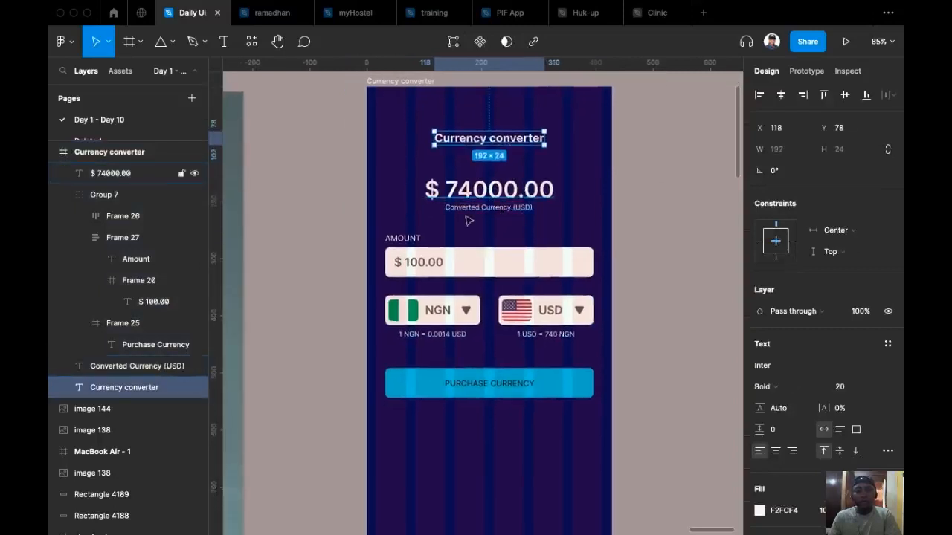
{"action": "scroll", "coordinate": [450, 253], "scroll_direction": "down", "scroll_amount": 4}
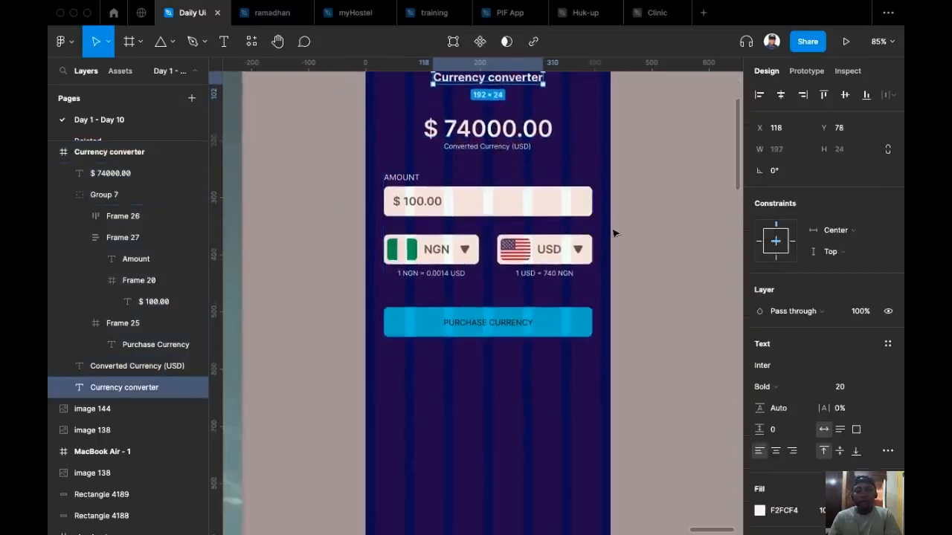
{"action": "scroll", "coordinate": [644, 153], "scroll_direction": "up", "scroll_amount": 3}
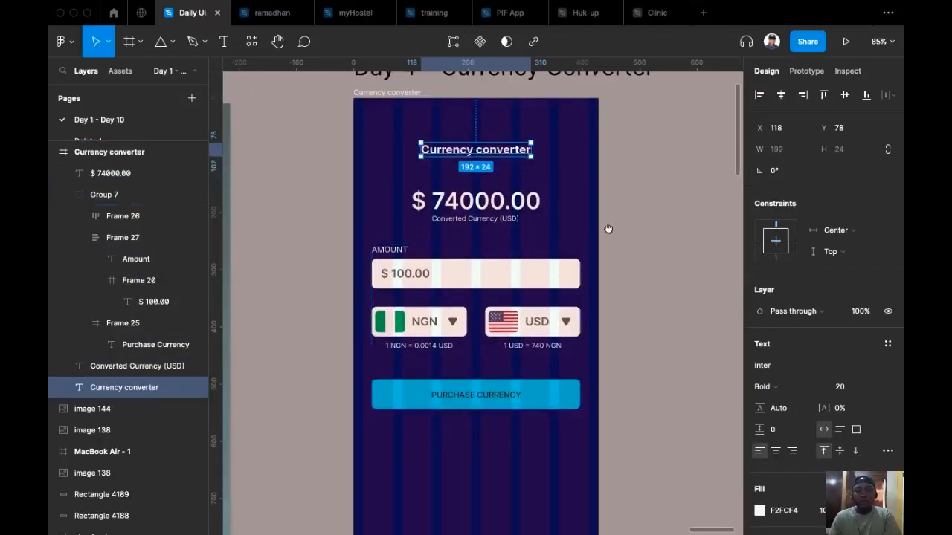
{"action": "scroll", "coordinate": [618, 227], "scroll_direction": "right", "scroll_amount": 2}
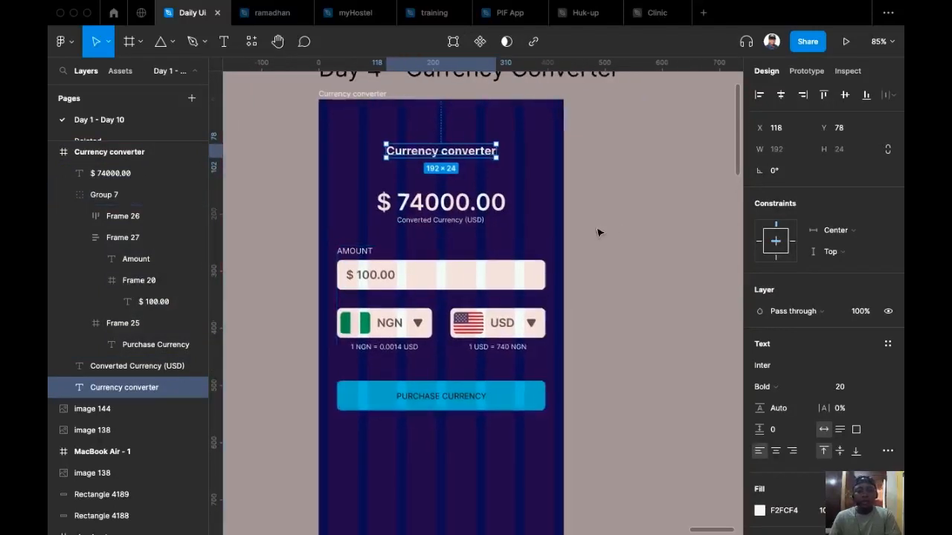
{"action": "key", "text": "ctrl+g"}
{"action": "scroll", "coordinate": [638, 227], "scroll_direction": "down", "scroll_amount": 3}
{"action": "left_click", "coordinate": [637, 227]}
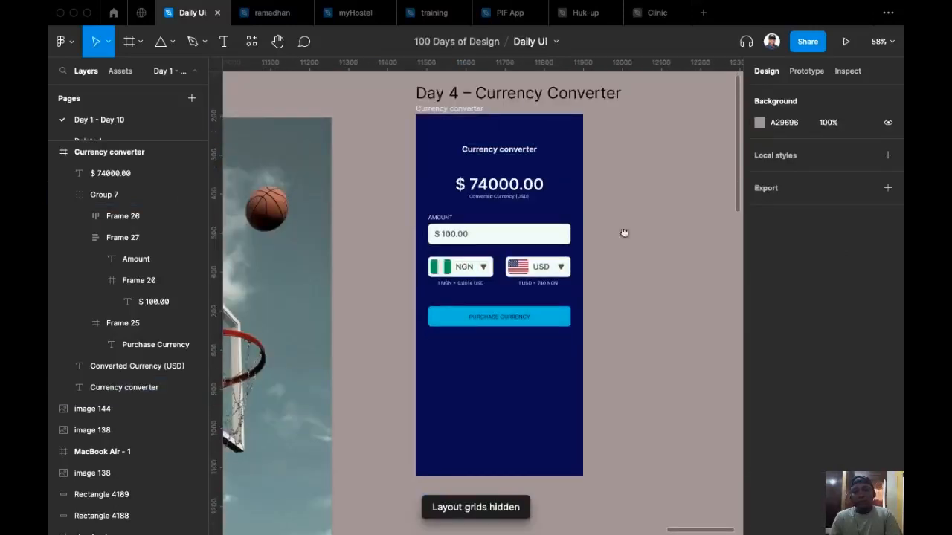
Move the basketball hoop photo into the Currency converter frame, centre it both ways and send it behind the other content.
{"action": "scroll", "coordinate": [610, 259], "scroll_direction": "down", "scroll_amount": 2}
{"action": "scroll", "coordinate": [606, 256], "scroll_direction": "down", "scroll_amount": 1}
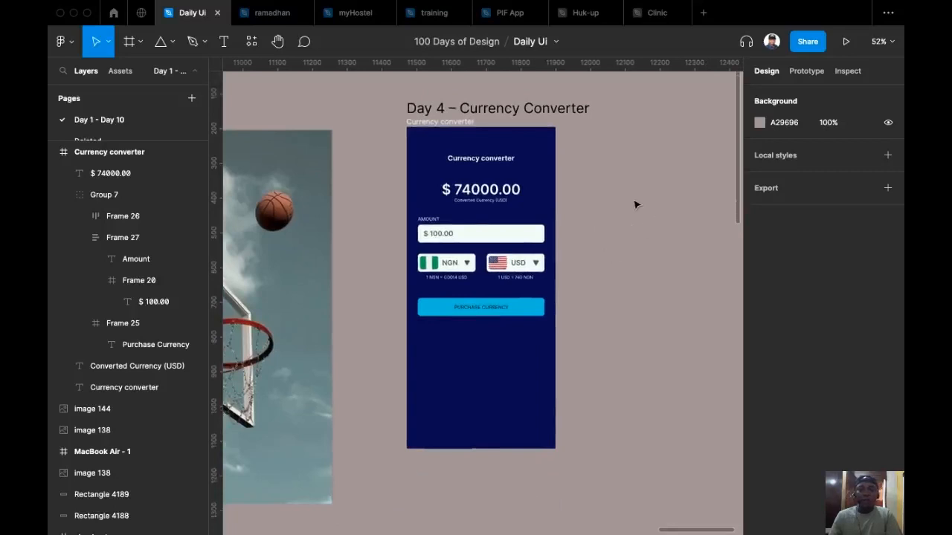
{"action": "scroll", "coordinate": [614, 223], "scroll_direction": "down", "scroll_amount": 3}
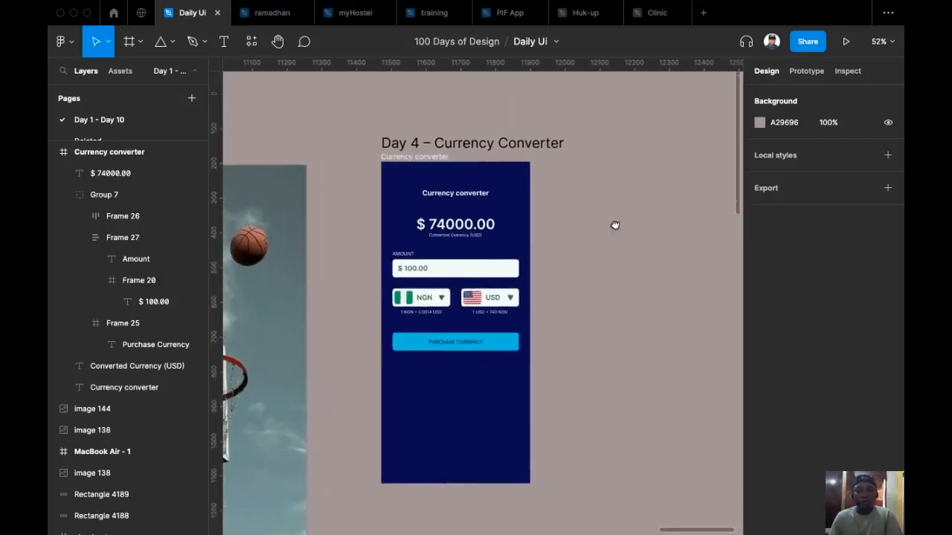
{"action": "left_click_drag", "start_coordinate": [359, 321], "coordinate": [534, 313]}
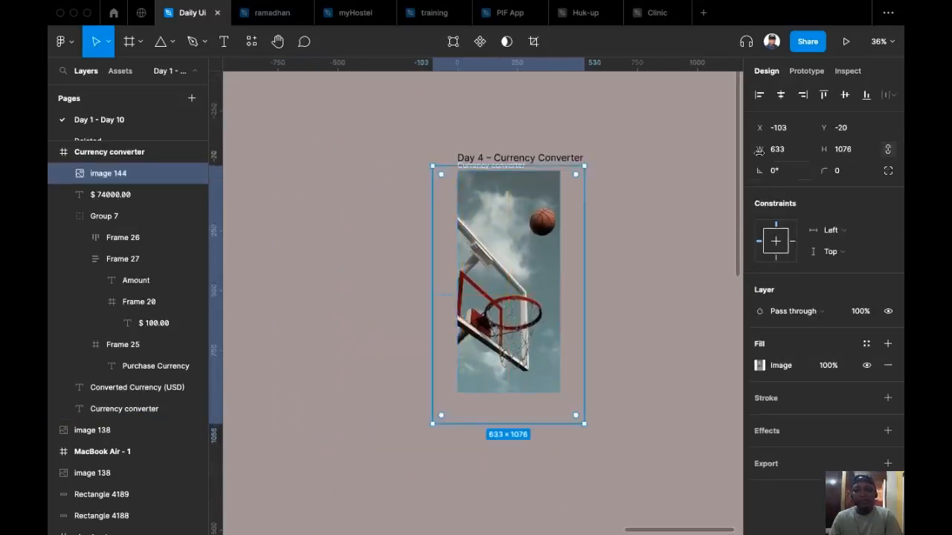
{"action": "left_click", "coordinate": [845, 95]}
{"action": "left_click", "coordinate": [781, 95]}
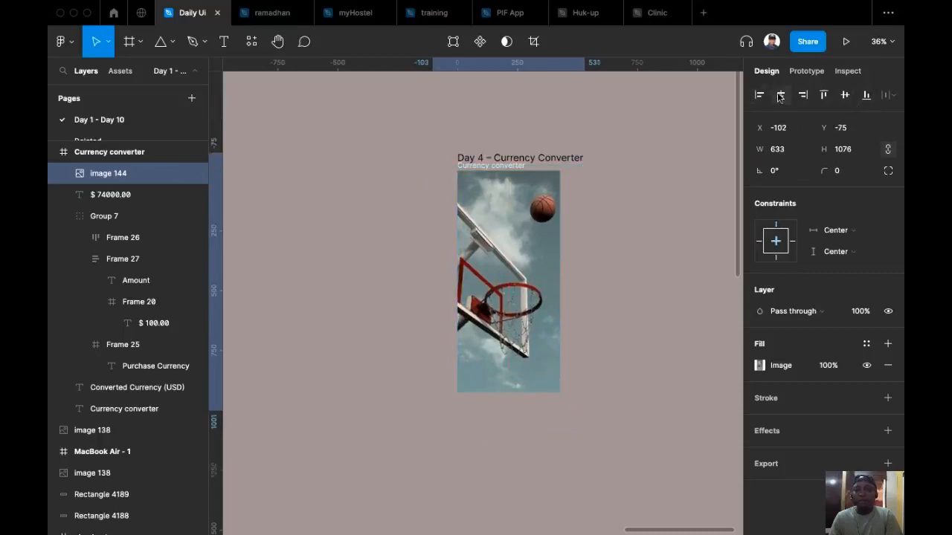
{"action": "scroll", "coordinate": [597, 238], "scroll_direction": "up", "scroll_amount": 3}
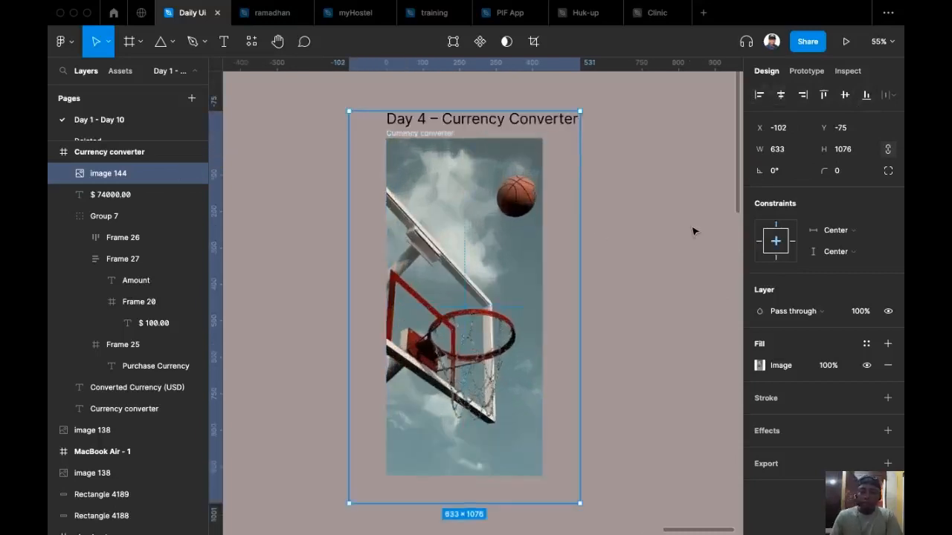
{"action": "key", "text": "super+alt+bracketleft"}
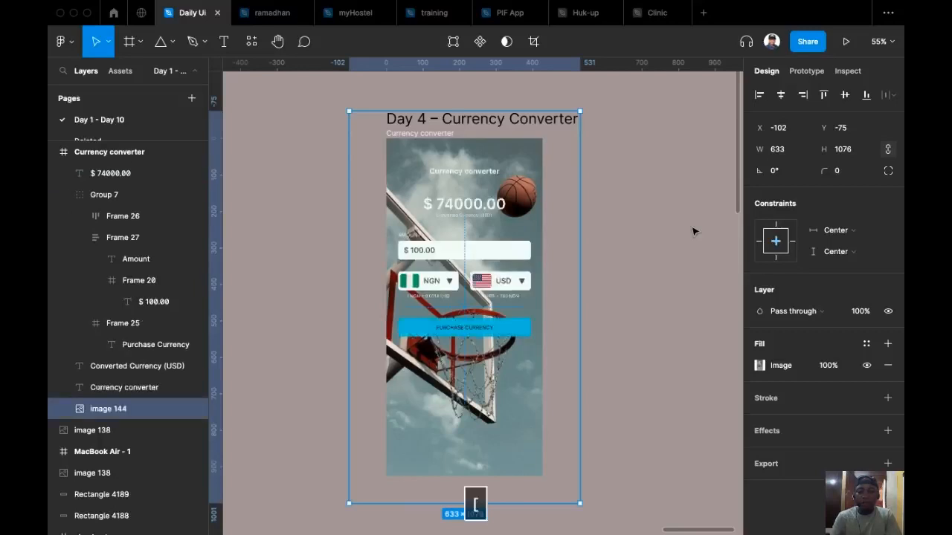
Set the basketball photo's blend mode to Multiply and deselect it.
{"action": "left_click", "coordinate": [817, 310]}
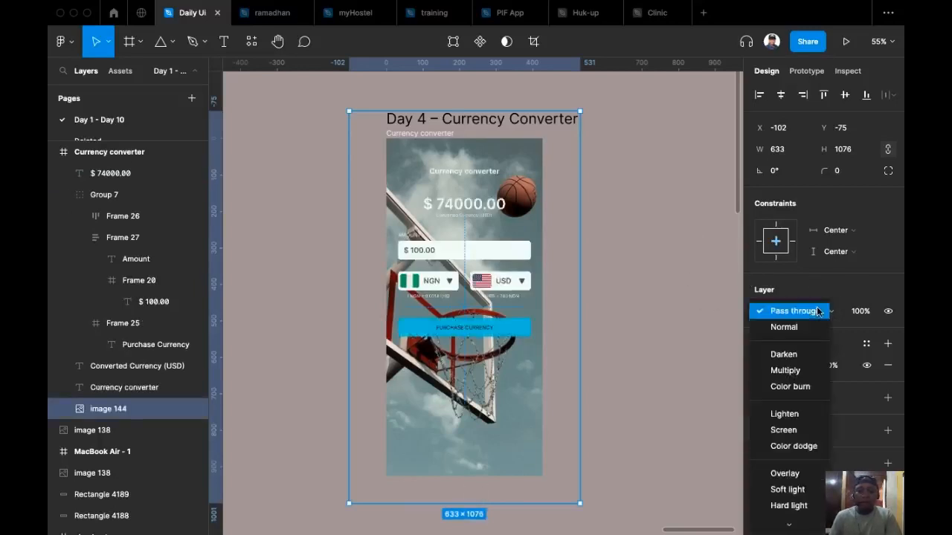
{"action": "left_click", "coordinate": [802, 379]}
{"action": "left_click", "coordinate": [629, 259]}
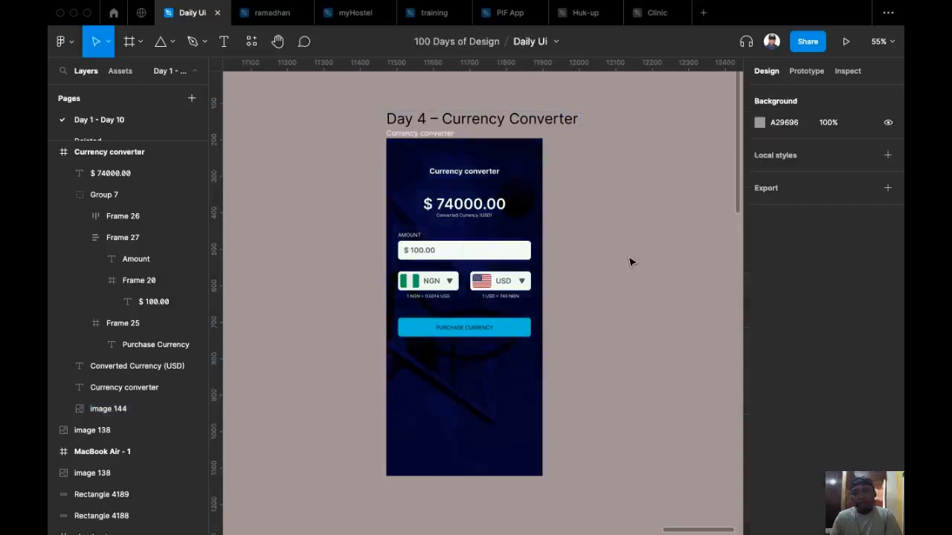
{"action": "scroll", "coordinate": [628, 260], "scroll_direction": "up", "scroll_amount": 1}
{"action": "left_click_drag", "start_coordinate": [627, 257], "coordinate": [622, 248]}
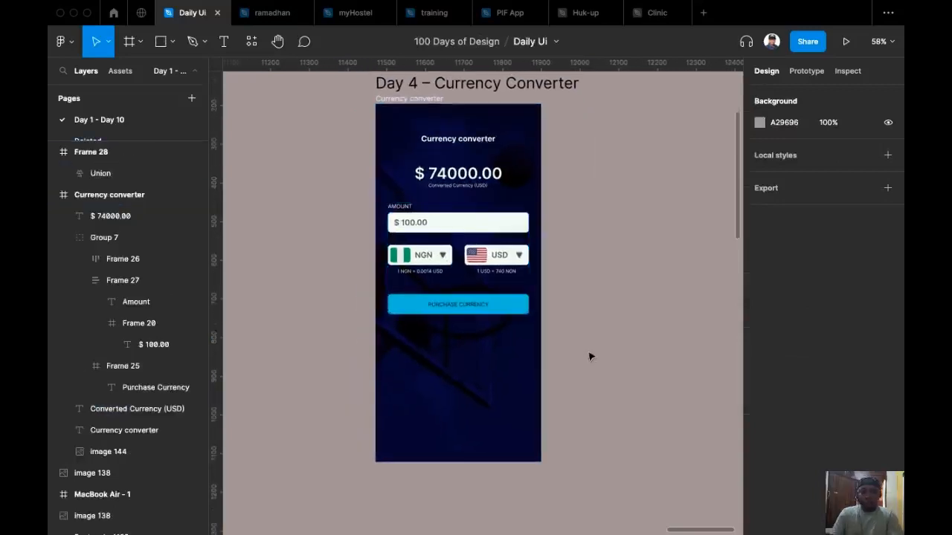
{"action": "left_click_drag", "start_coordinate": [589, 353], "coordinate": [608, 324]}
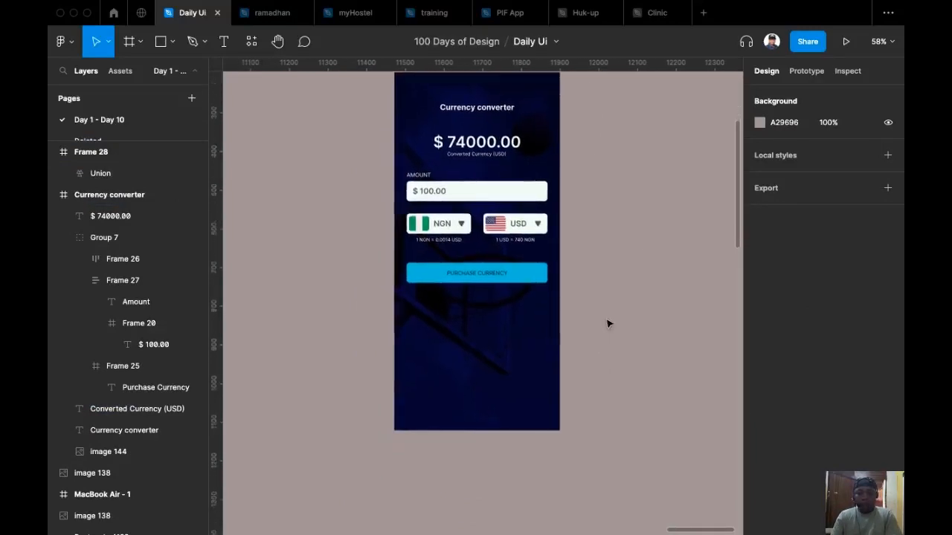
{"action": "scroll", "coordinate": [600, 363], "scroll_direction": "down", "scroll_amount": 1}
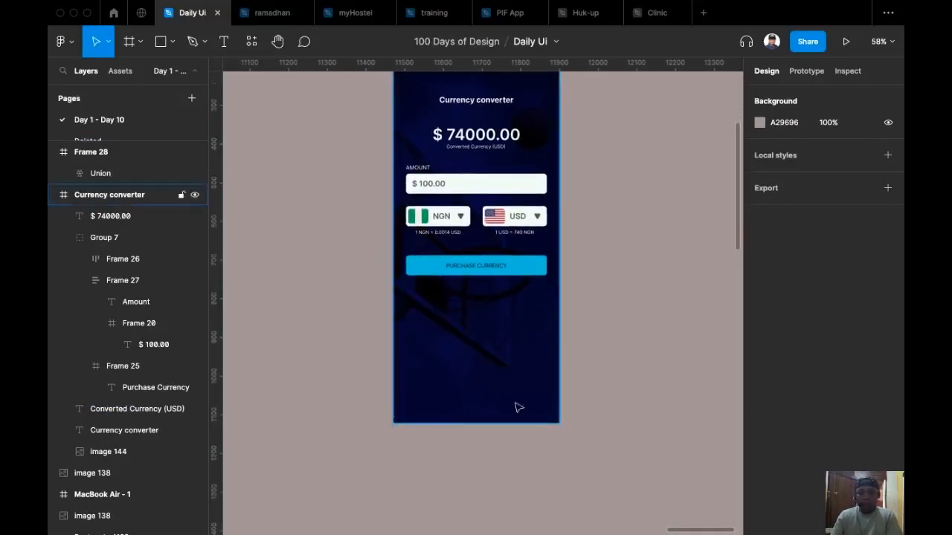
Add a white text block on the canvas beside the lower part of the Currency converter frame with the lines "Home" and "Account".
{"action": "scroll", "coordinate": [476, 432], "scroll_direction": "up", "scroll_amount": 5}
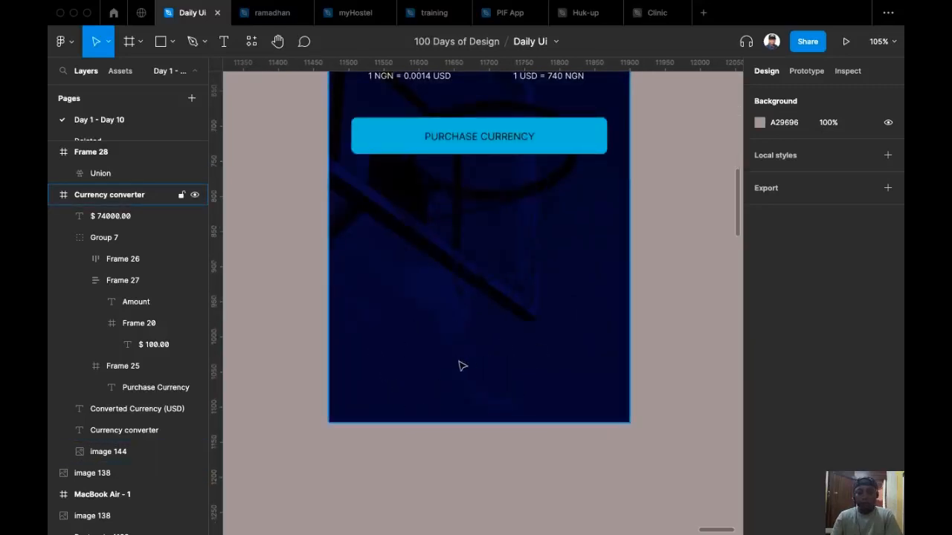
{"action": "scroll", "coordinate": [467, 388], "scroll_direction": "down", "scroll_amount": 2}
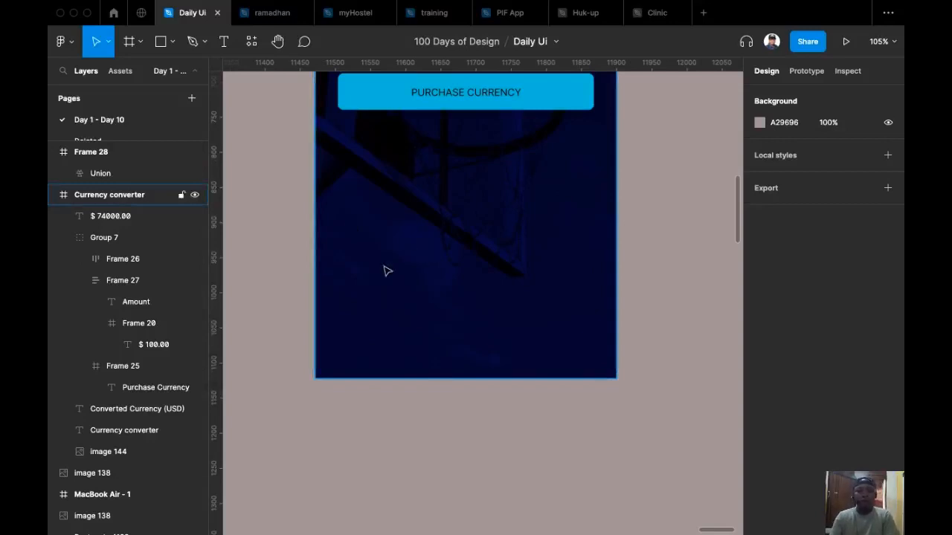
{"action": "left_click", "coordinate": [224, 41]}
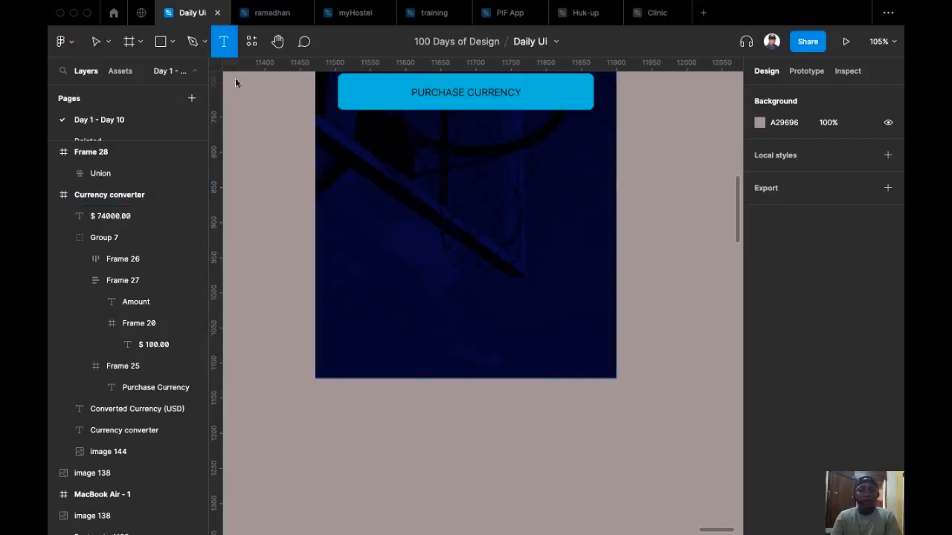
{"action": "left_click", "coordinate": [643, 258]}
{"action": "type", "text": "Home"}
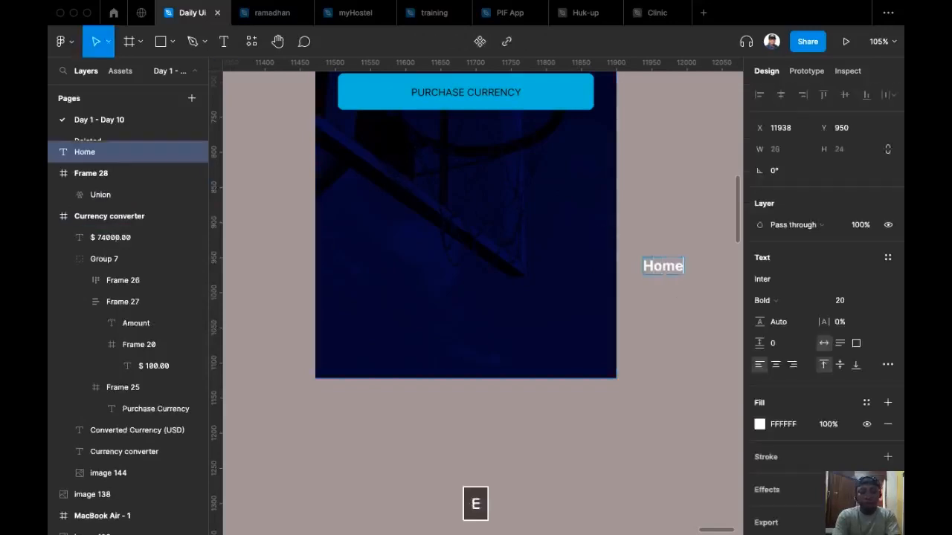
{"action": "key", "text": "Return"}
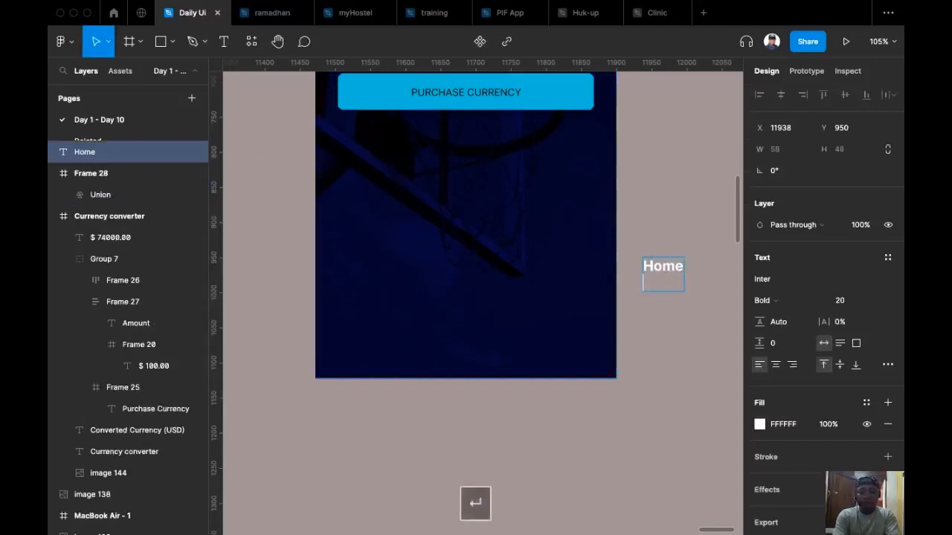
{"action": "type", "text": "Account"}
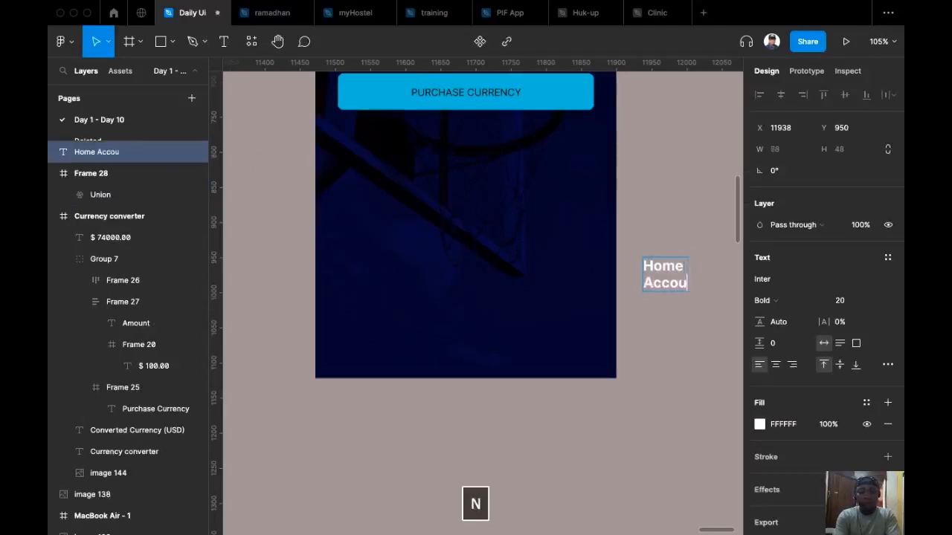
{"action": "key", "text": "Return"}
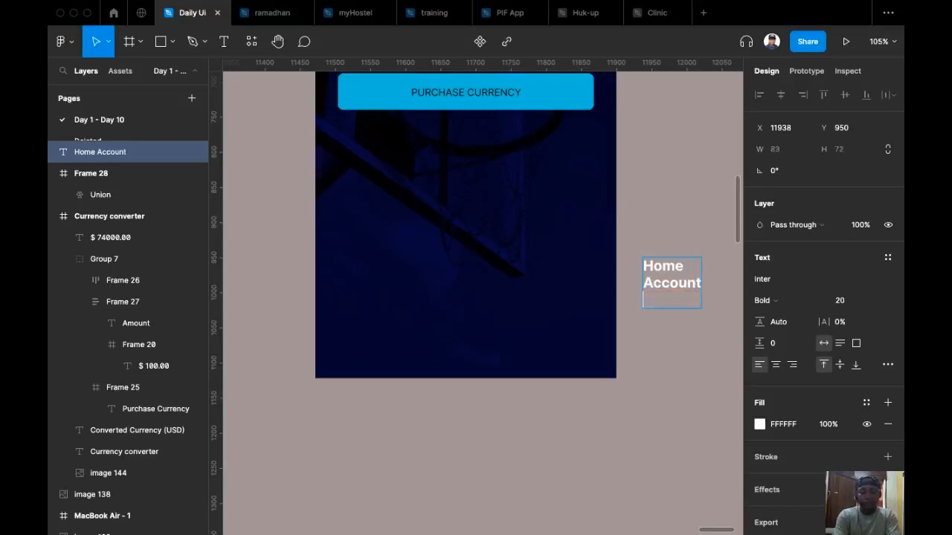
Continue the text block with the lines "Convert", "Profile" and "Menu" and finish editing it.
{"action": "type", "text": "Convery"}
{"action": "key", "text": "BackSpace"}
{"action": "type", "text": "t"}
{"action": "key", "text": "Return"}
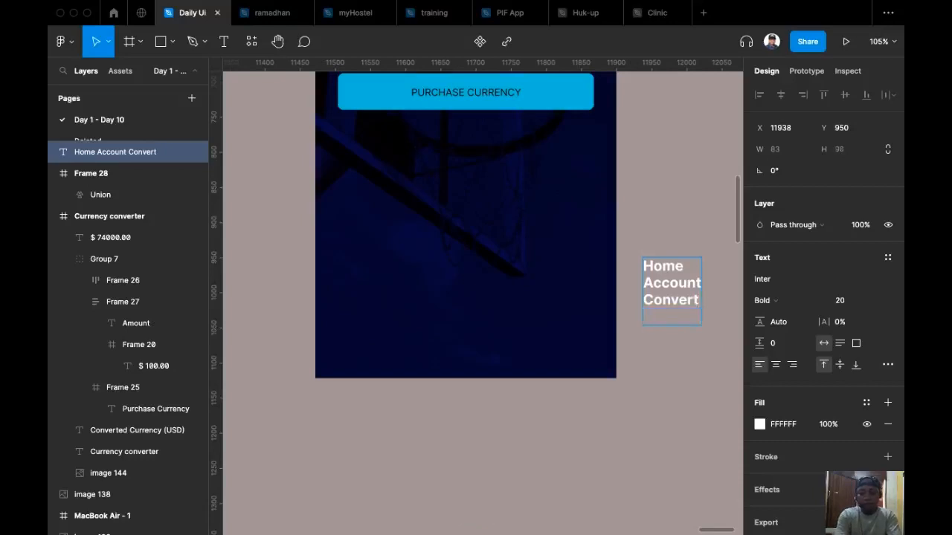
{"action": "type", "text": "Profil"}
{"action": "type", "text": "r"}
{"action": "key", "text": "BackSpace"}
{"action": "type", "text": "e"}
{"action": "key", "text": "Return"}
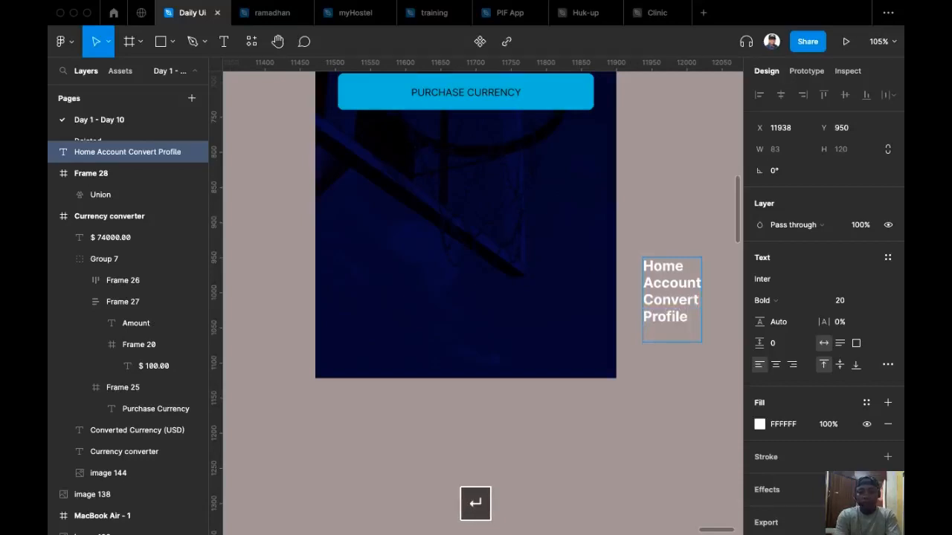
{"action": "type", "text": "Meny"}
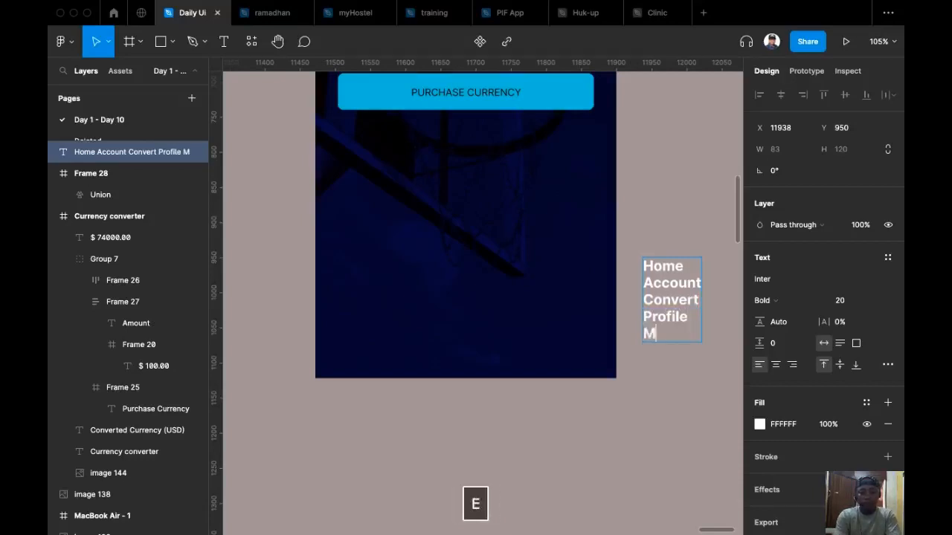
{"action": "key", "text": "BackSpace"}
{"action": "type", "text": "u"}
{"action": "key", "text": "Escape"}
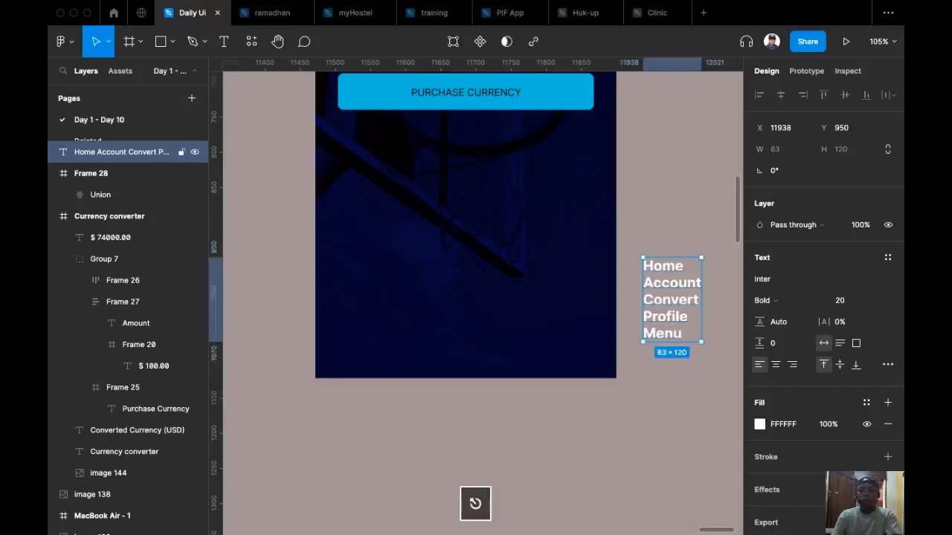
Split the five-line text block into separate text layers with TextCutter's Split text command.
{"action": "scroll", "coordinate": [667, 295], "scroll_direction": "down", "scroll_amount": 1}
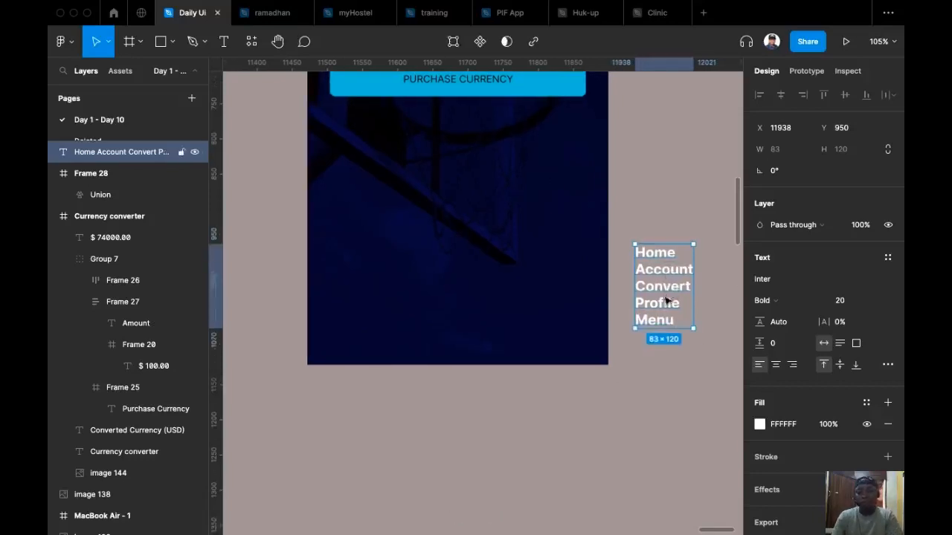
{"action": "scroll", "coordinate": [667, 298], "scroll_direction": "right", "scroll_amount": 2}
{"action": "scroll", "coordinate": [562, 296], "scroll_direction": "left", "scroll_amount": 2}
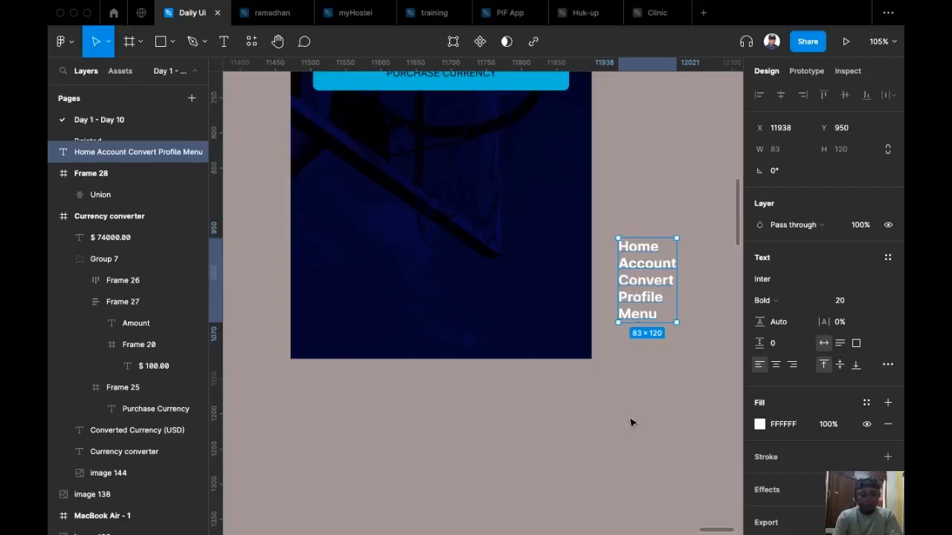
{"action": "key", "text": "super+slash"}
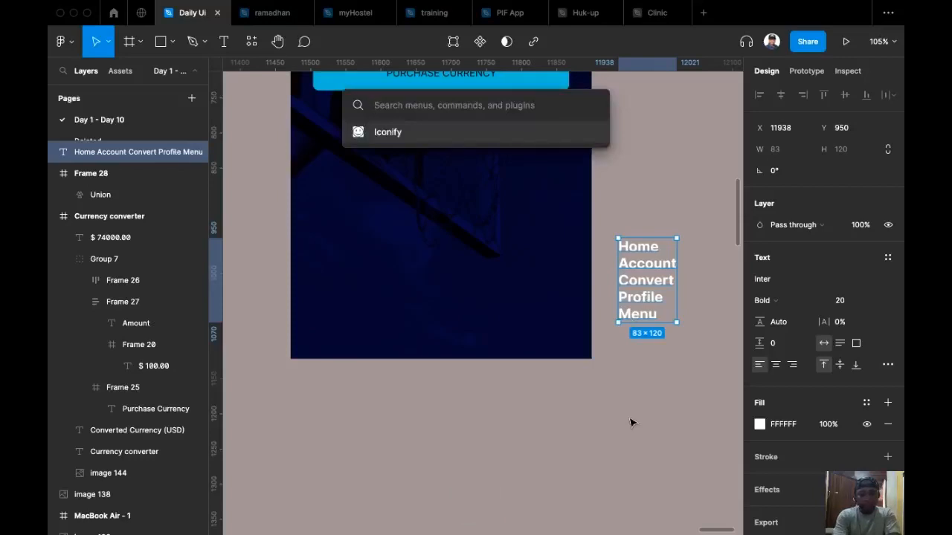
{"action": "type", "text": "cutter"}
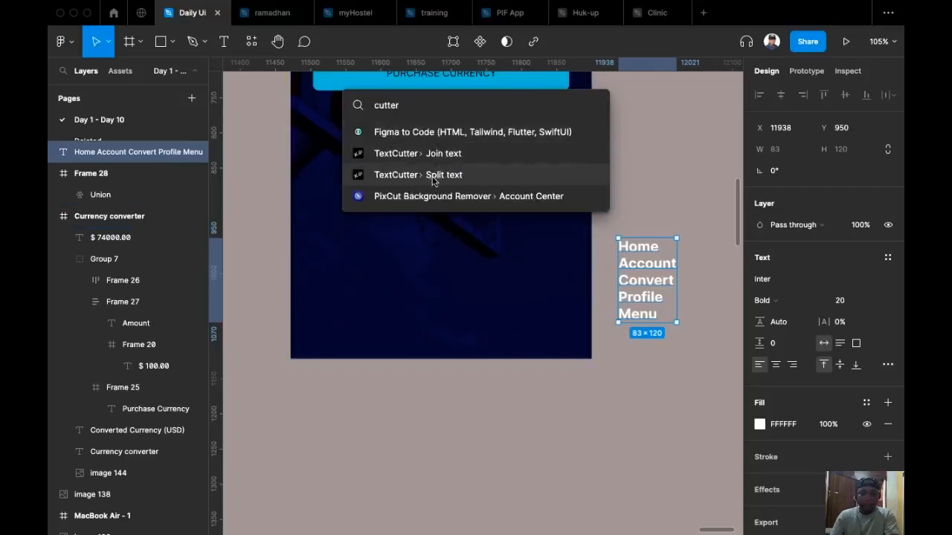
{"action": "left_click", "coordinate": [432, 181]}
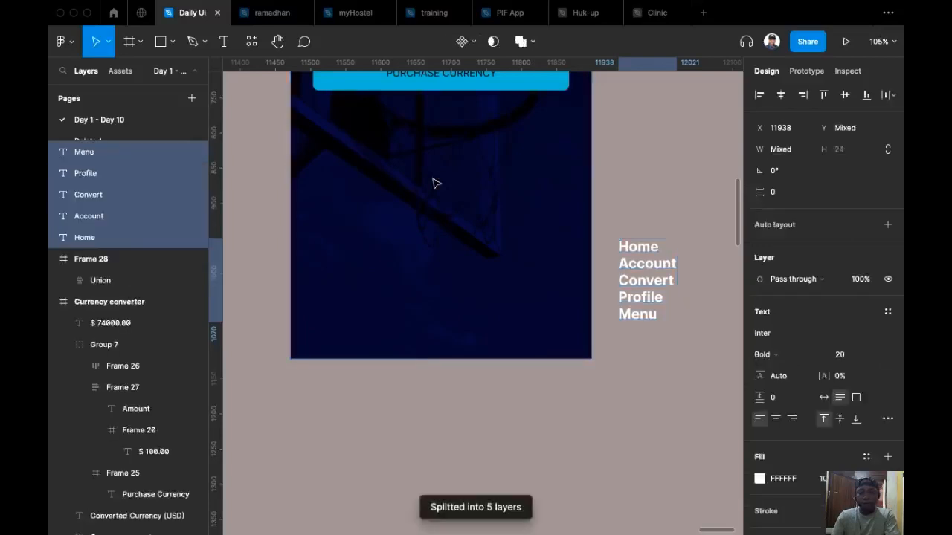
Set the Home, Account, Convert, Profile and Menu text layers to auto width and deselect them.
{"action": "left_click", "coordinate": [655, 196]}
{"action": "left_click_drag", "start_coordinate": [620, 226], "coordinate": [692, 346]}
{"action": "left_click", "coordinate": [825, 398]}
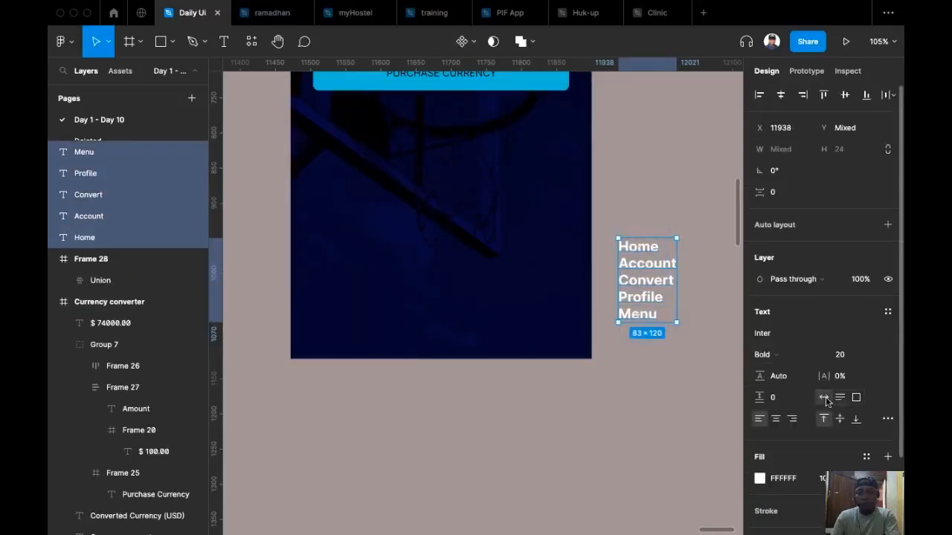
{"action": "left_click", "coordinate": [622, 183]}
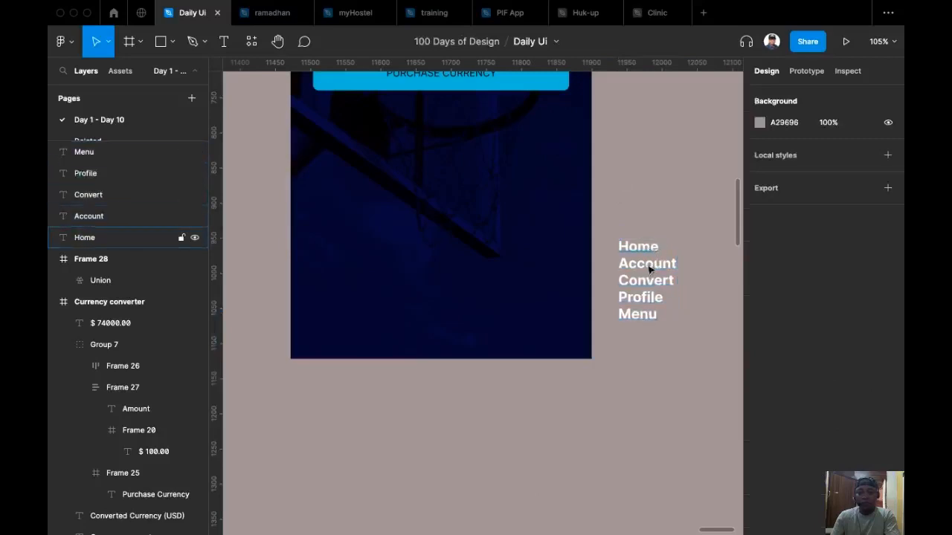
Open the Iconify plugin and shift its window to uncover the canvas below the Currency converter frame.
{"action": "scroll", "coordinate": [640, 275], "scroll_direction": "down", "scroll_amount": 5}
{"action": "scroll", "coordinate": [628, 253], "scroll_direction": "up", "scroll_amount": 2}
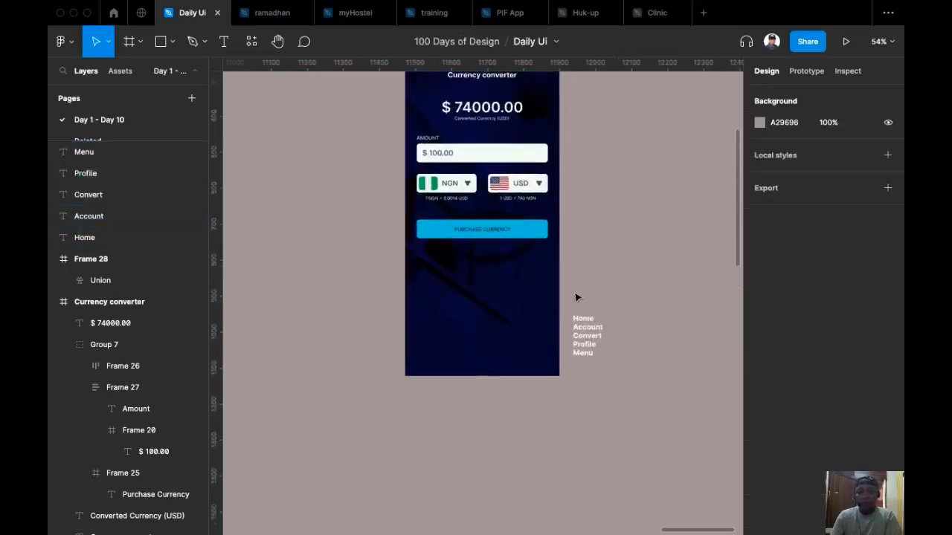
{"action": "scroll", "coordinate": [563, 283], "scroll_direction": "up", "scroll_amount": 5}
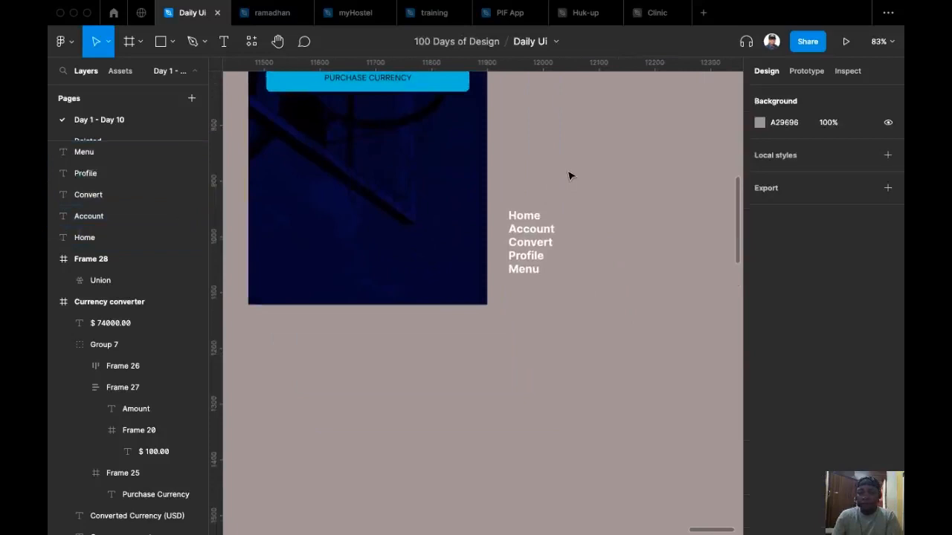
{"action": "key", "text": "super+slash"}
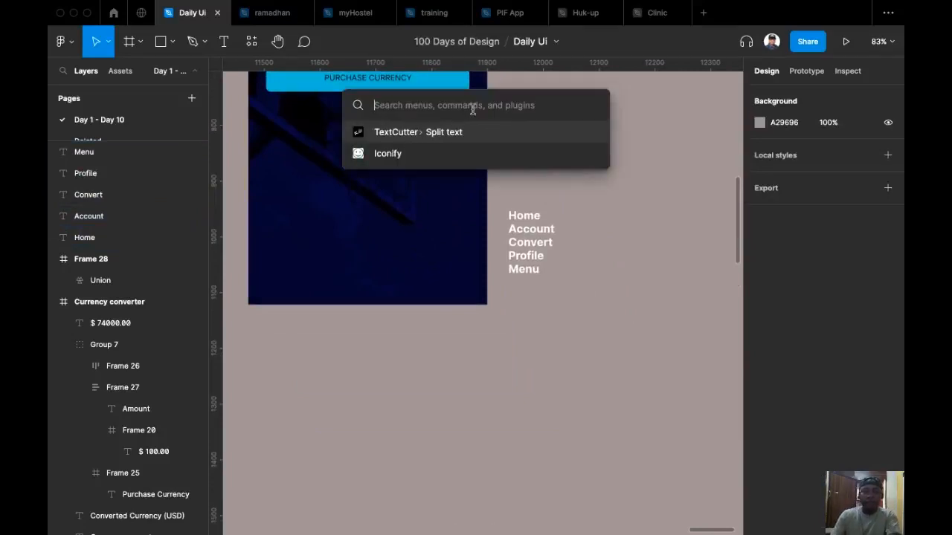
{"action": "left_click", "coordinate": [423, 153]}
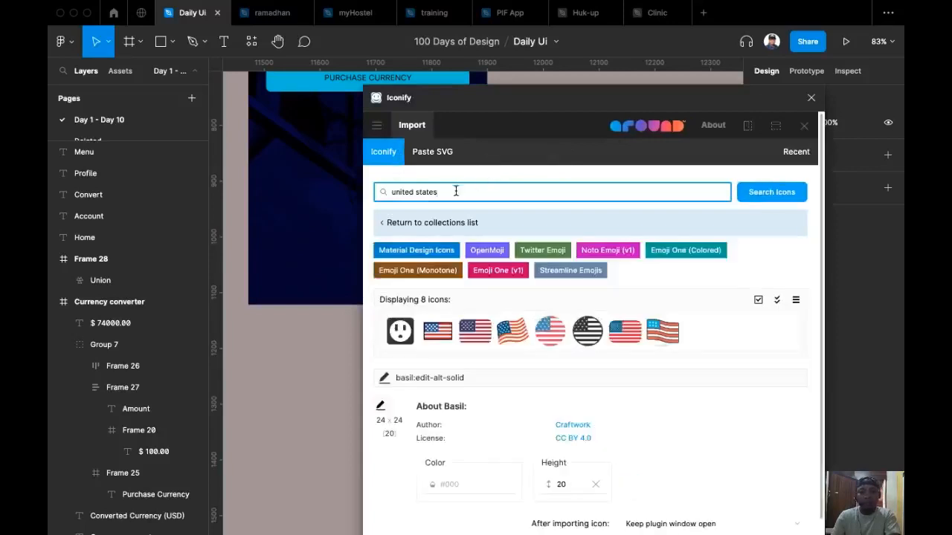
{"action": "left_click_drag", "start_coordinate": [483, 98], "coordinate": [704, 100]}
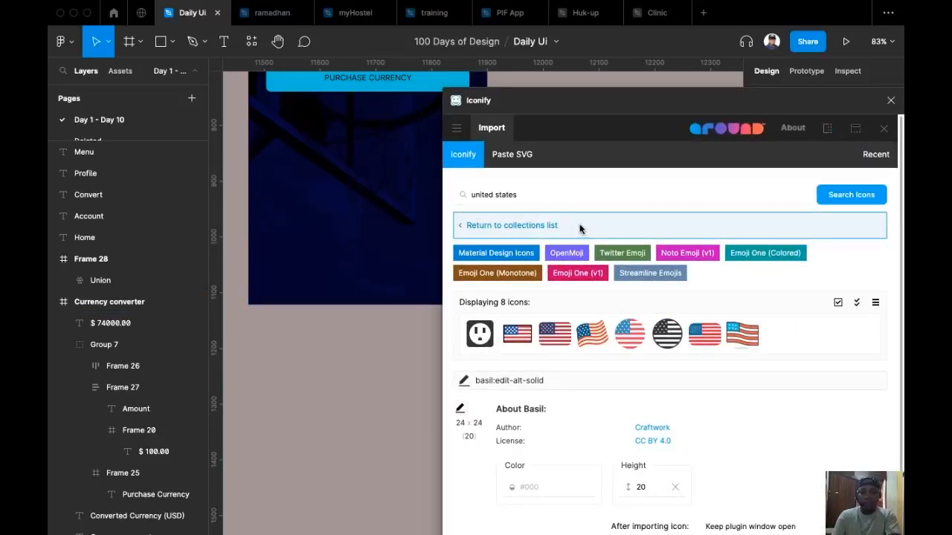
Search Iconify for "home", load more results and place the material-symbols:home-rounded icon on the canvas below the Currency converter frame.
{"action": "left_click", "coordinate": [539, 197]}
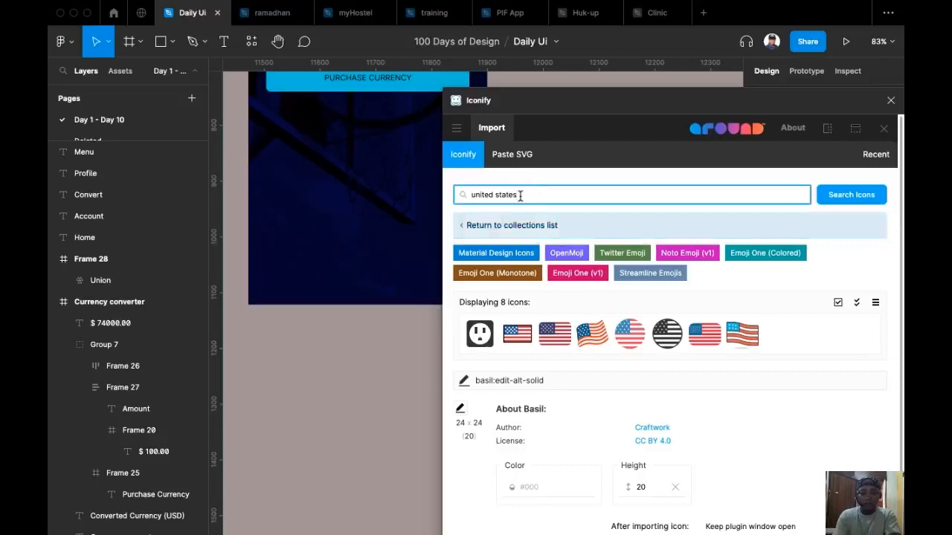
{"action": "key", "text": "ctrl+a"}
{"action": "type", "text": "home"}
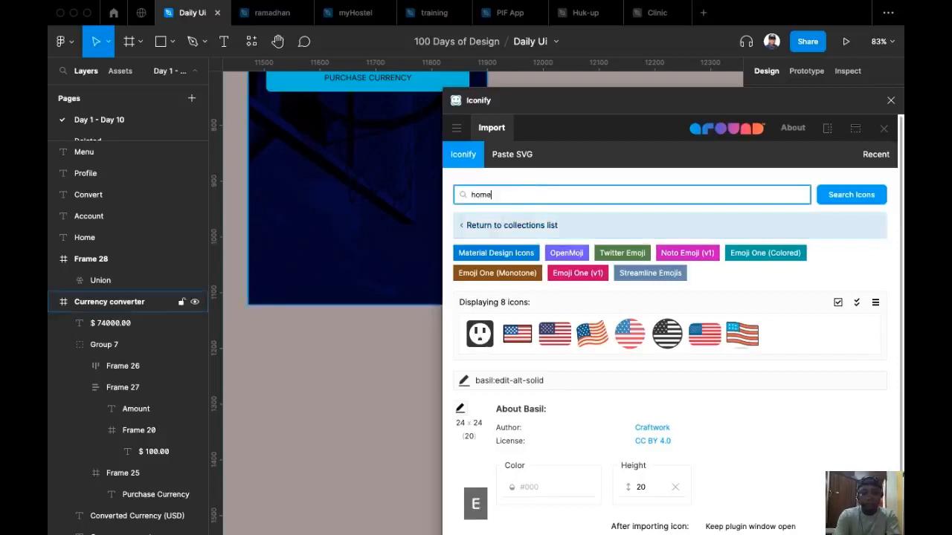
{"action": "key", "text": "Return"}
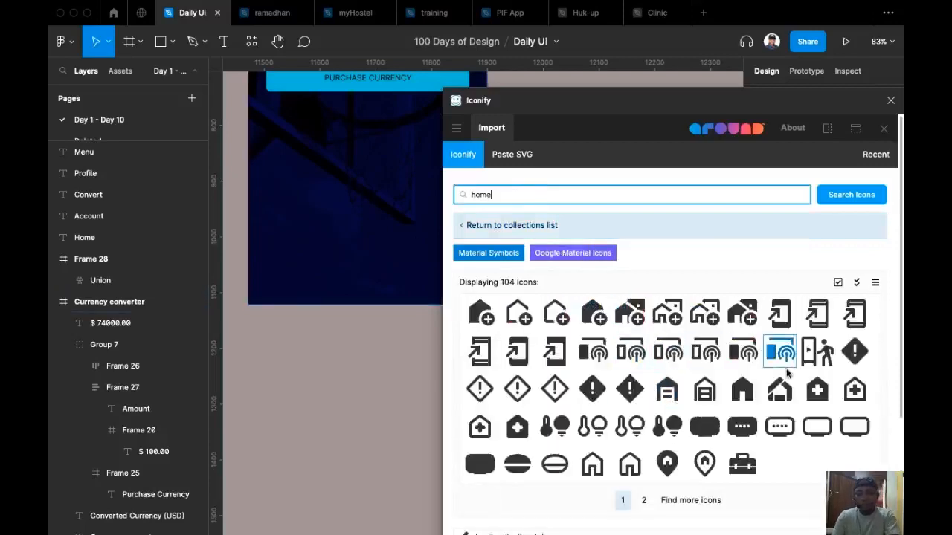
{"action": "scroll", "coordinate": [767, 370], "scroll_direction": "down", "scroll_amount": 1}
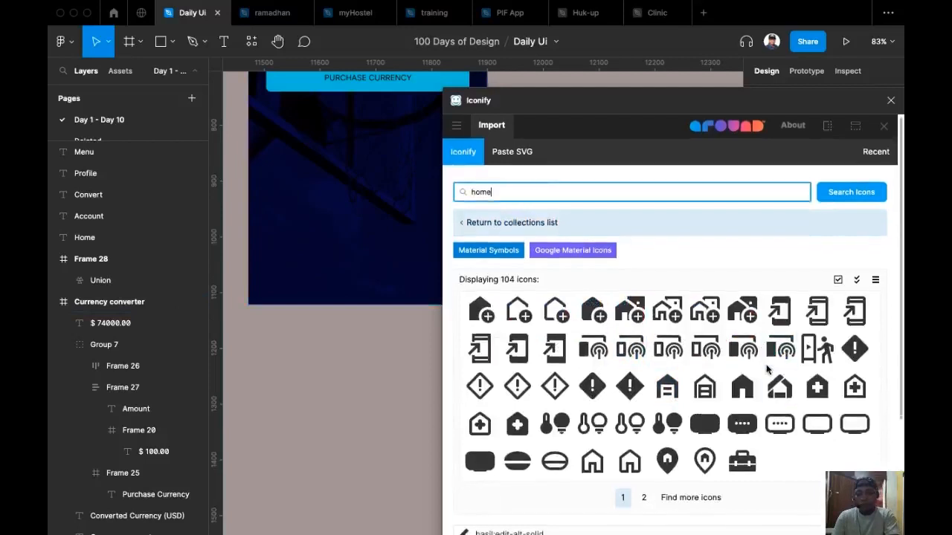
{"action": "left_click", "coordinate": [647, 499]}
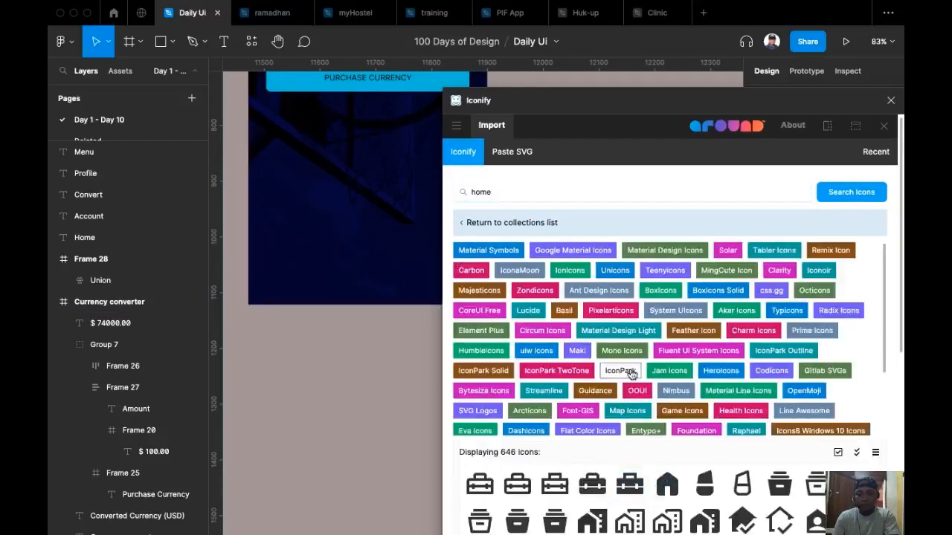
{"action": "left_click_drag", "start_coordinate": [667, 485], "coordinate": [286, 352]}
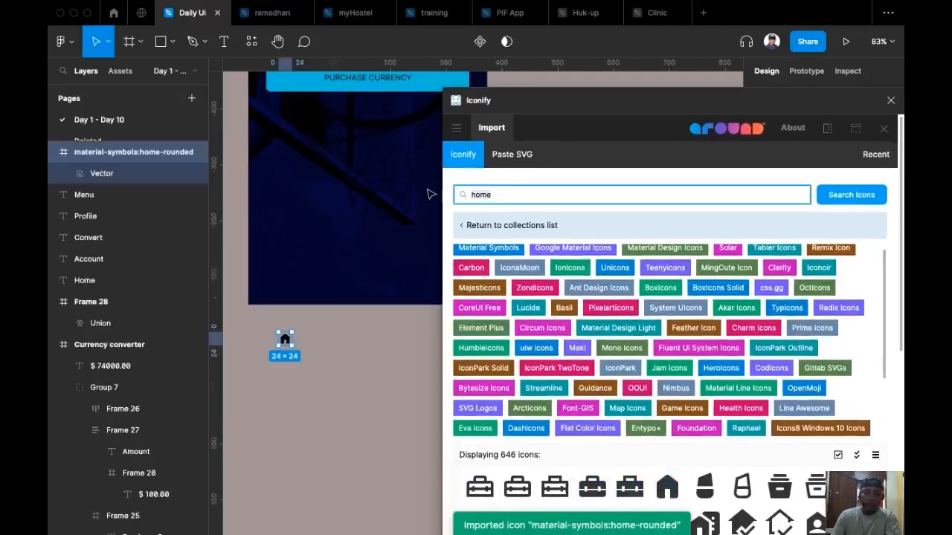
Search Iconify for "account", load more results and place the ic:round-account-balance-wallet icon beside the home icon.
{"action": "key", "text": "super+a"}
{"action": "type", "text": "account"}
{"action": "key", "text": "Return"}
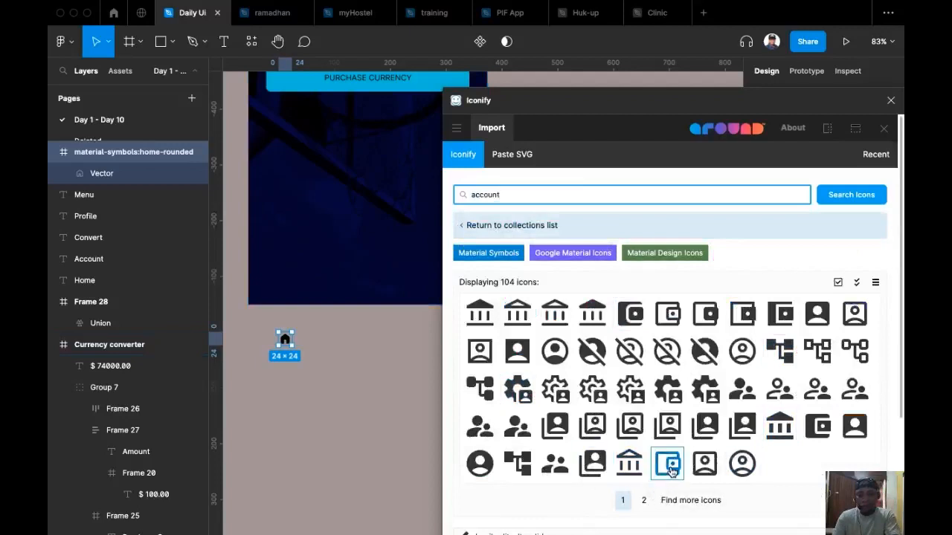
{"action": "left_click", "coordinate": [647, 500]}
{"action": "scroll", "coordinate": [624, 417], "scroll_direction": "down", "scroll_amount": 1}
{"action": "left_click_drag", "start_coordinate": [630, 367], "coordinate": [313, 341]}
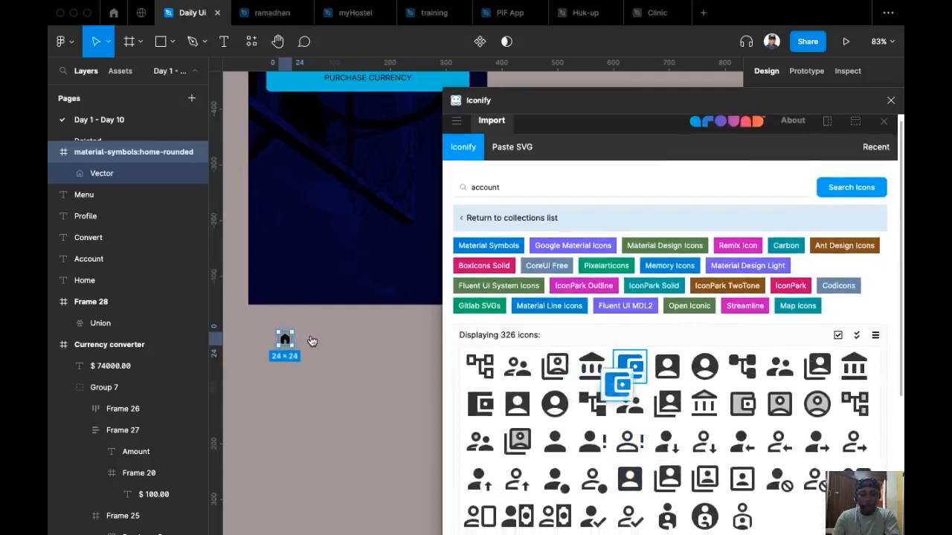
{"action": "left_click", "coordinate": [484, 186]}
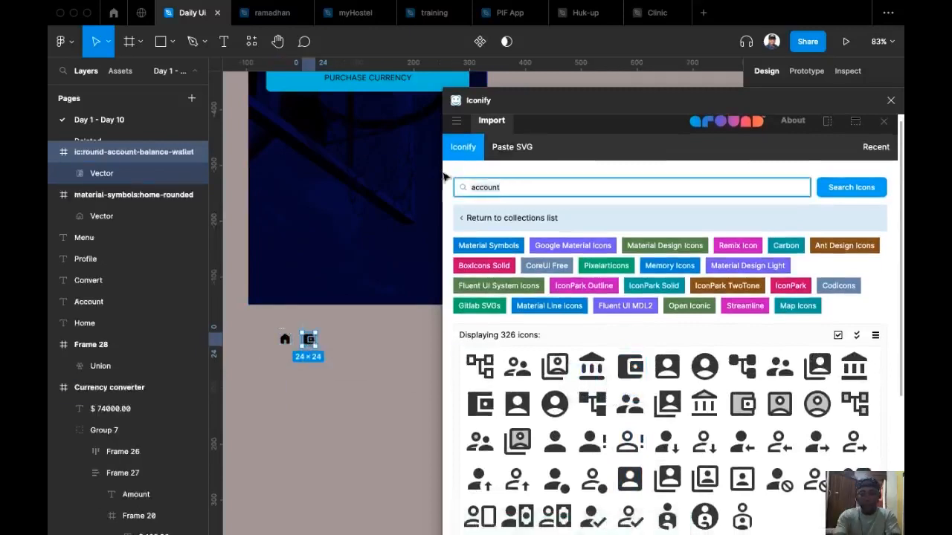
Search Iconify for "currency", load more results and place the ph:currency-circle-dollar-fill icon on the canvas below the home and wallet icons.
{"action": "key", "text": "ctrl+a"}
{"action": "type", "text": "c"}
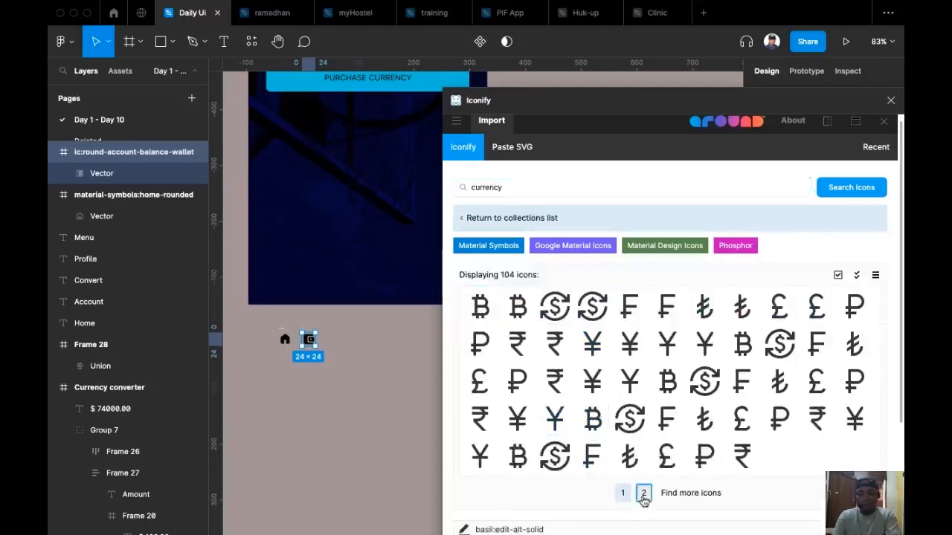
{"action": "left_click", "coordinate": [644, 495]}
{"action": "scroll", "coordinate": [630, 416], "scroll_direction": "down", "scroll_amount": 3}
{"action": "left_click_drag", "start_coordinate": [582, 363], "coordinate": [280, 465]}
Search Iconify for "profile" and look through both result pages for a suitable profile icon.
{"action": "scroll", "coordinate": [575, 181], "scroll_direction": "up", "scroll_amount": 5}
{"action": "double_click", "coordinate": [506, 195]}
{"action": "type", "text": "pro"}
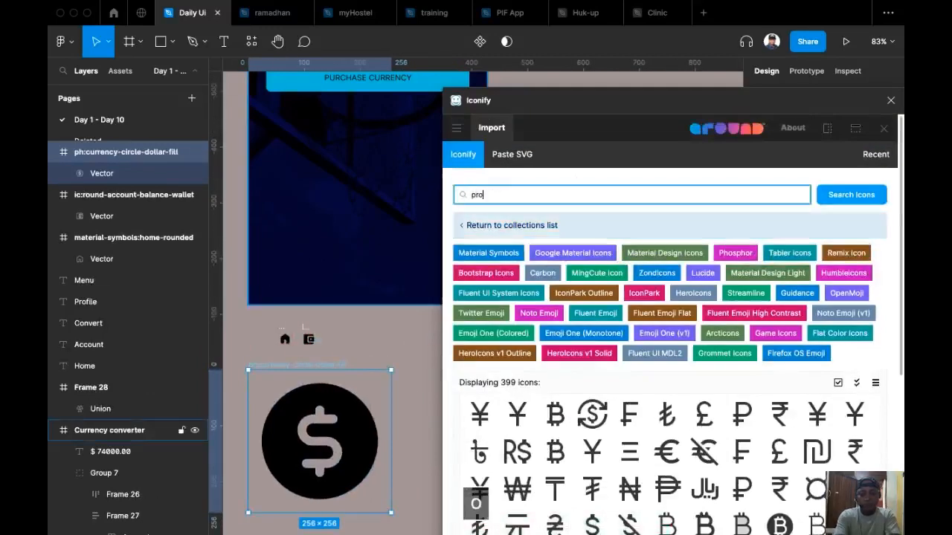
{"action": "type", "text": "i"}
{"action": "key", "text": "BackSpace"}
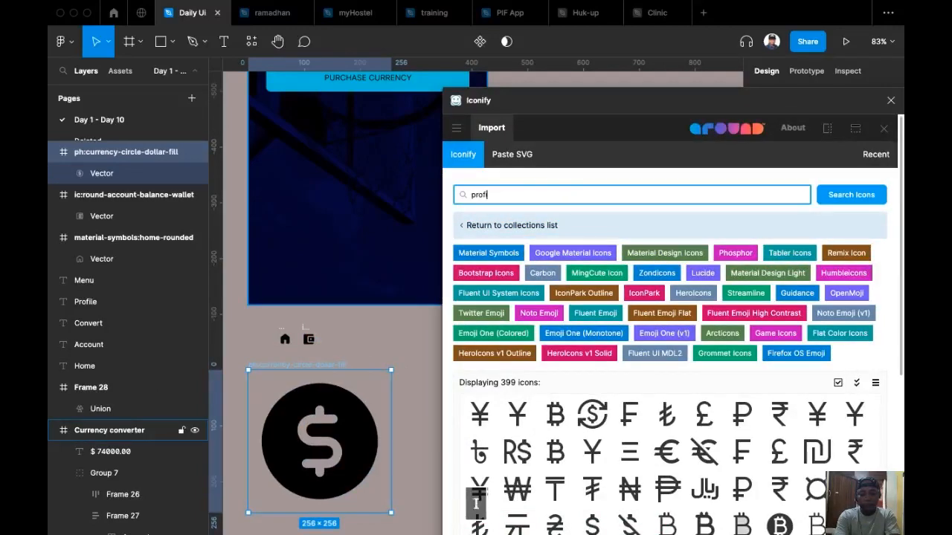
{"action": "key", "text": "Return"}
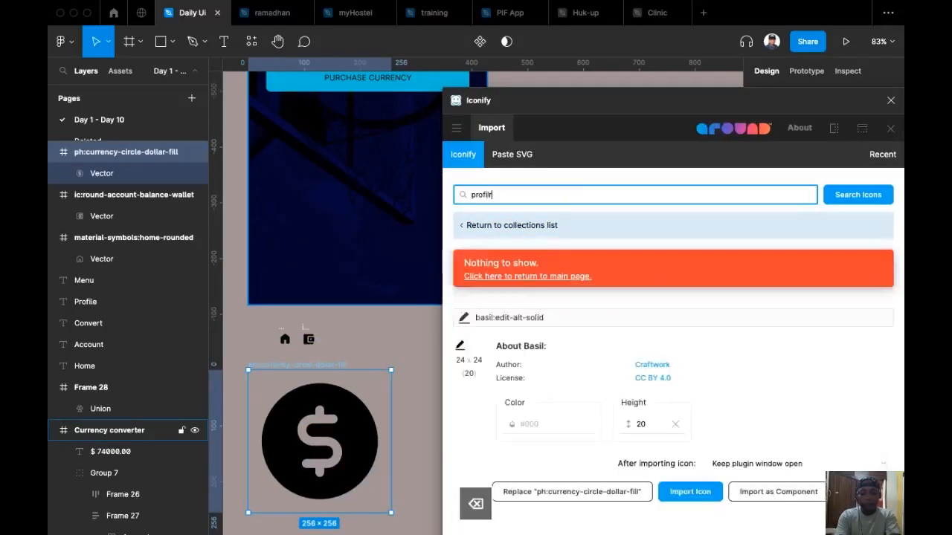
{"action": "scroll", "coordinate": [550, 453], "scroll_direction": "down", "scroll_amount": 2}
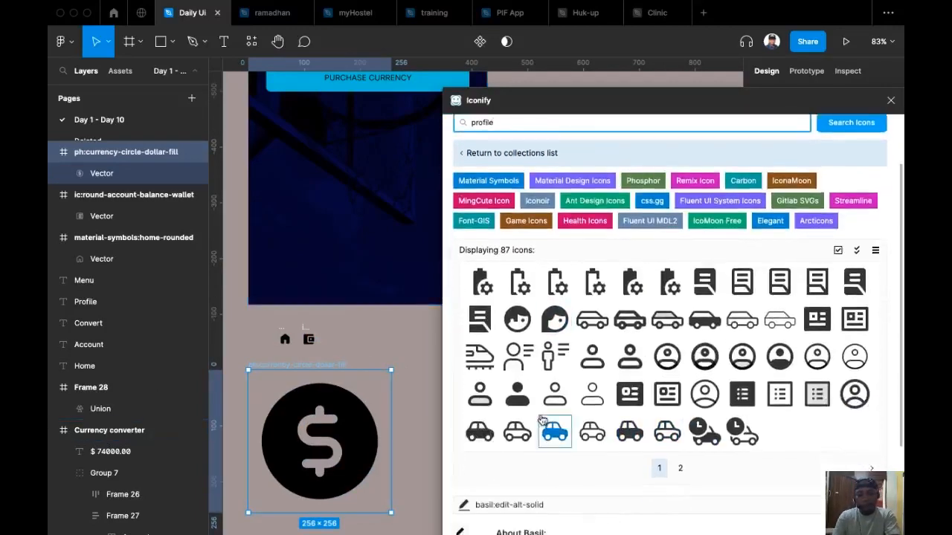
{"action": "left_click", "coordinate": [675, 468]}
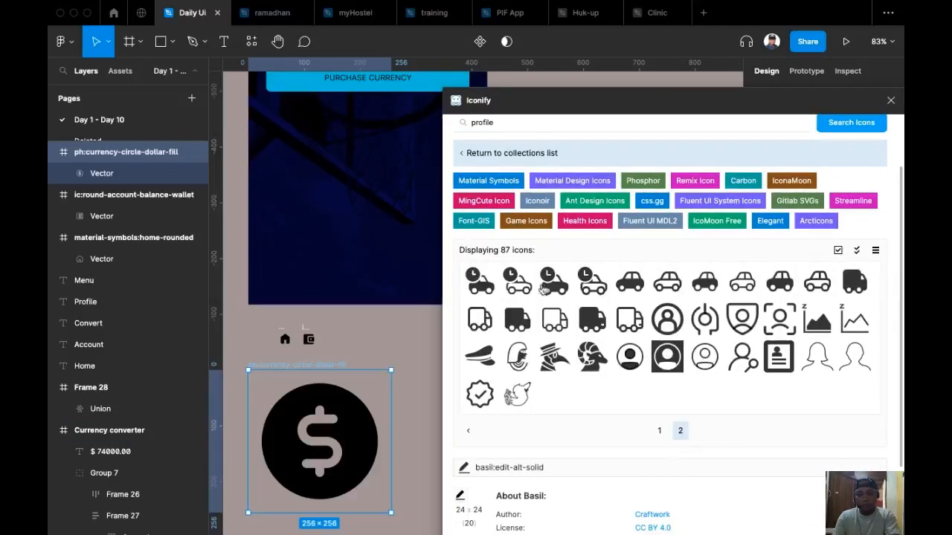
{"action": "scroll", "coordinate": [547, 163], "scroll_direction": "up", "scroll_amount": 2}
Search Iconify for "user", place the mdi:user-circle icon on the canvas beside the dollar icon and browse more results.
{"action": "left_click", "coordinate": [492, 196]}
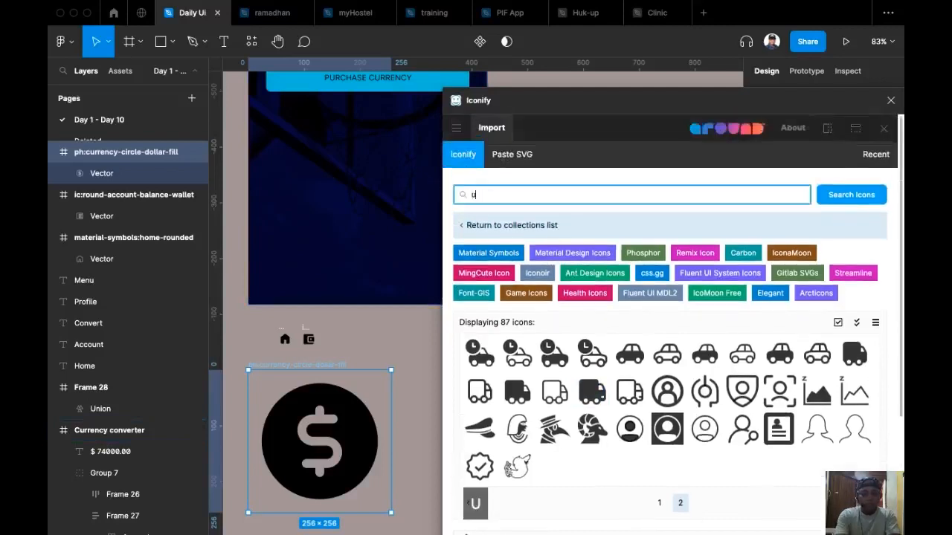
{"action": "left_click", "coordinate": [475, 502]}
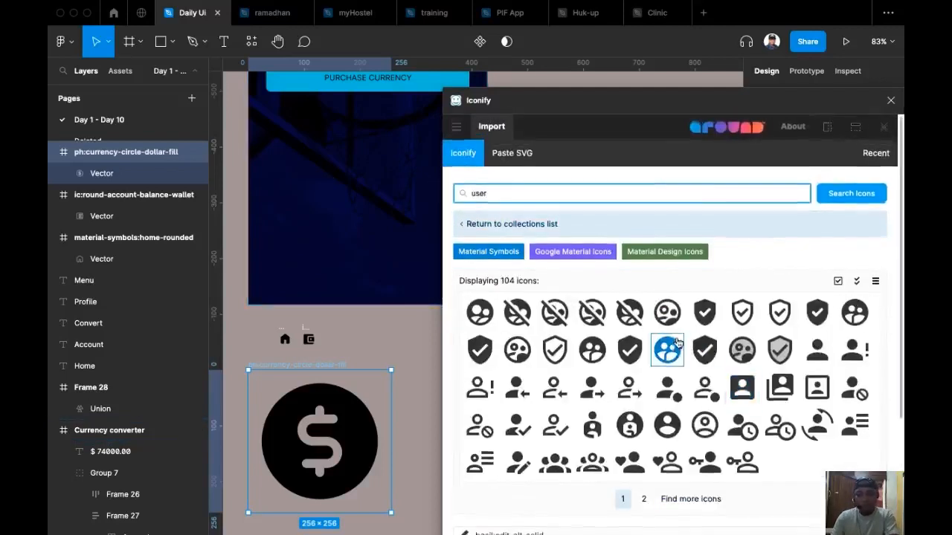
{"action": "scroll", "coordinate": [592, 450], "scroll_direction": "down", "scroll_amount": 1}
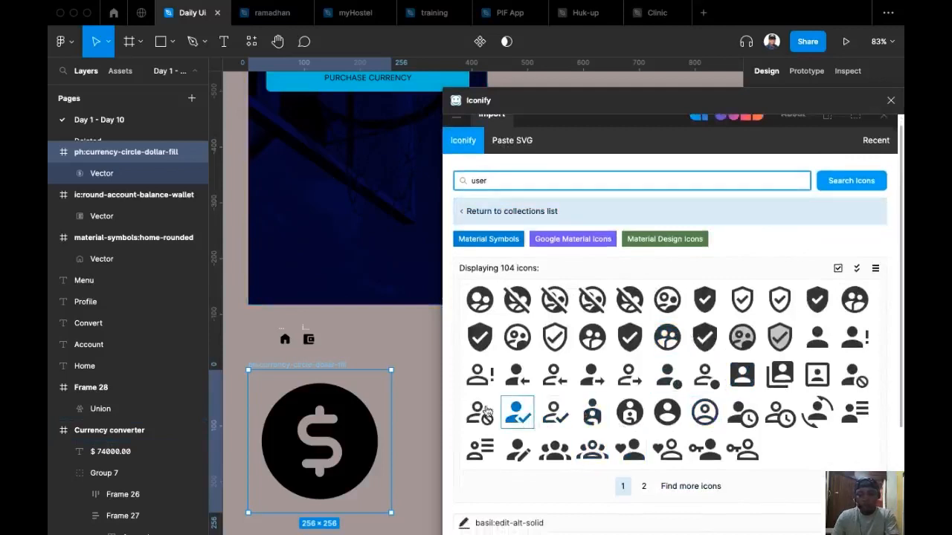
{"action": "left_click", "coordinate": [668, 412]}
{"action": "left_click_drag", "start_coordinate": [665, 417], "coordinate": [414, 412]}
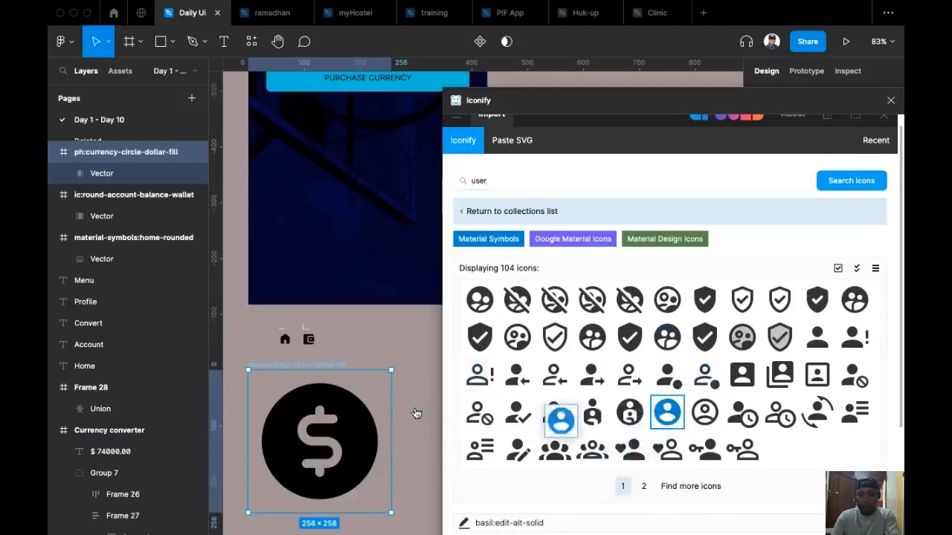
{"action": "left_click", "coordinate": [647, 488]}
{"action": "scroll", "coordinate": [647, 488], "scroll_direction": "down", "scroll_amount": 3}
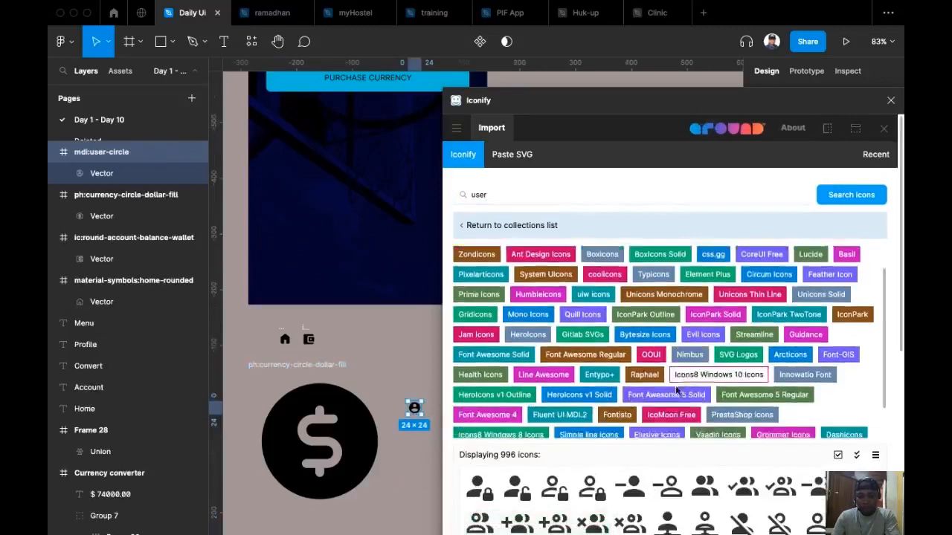
{"action": "scroll", "coordinate": [647, 488], "scroll_direction": "down", "scroll_amount": 5}
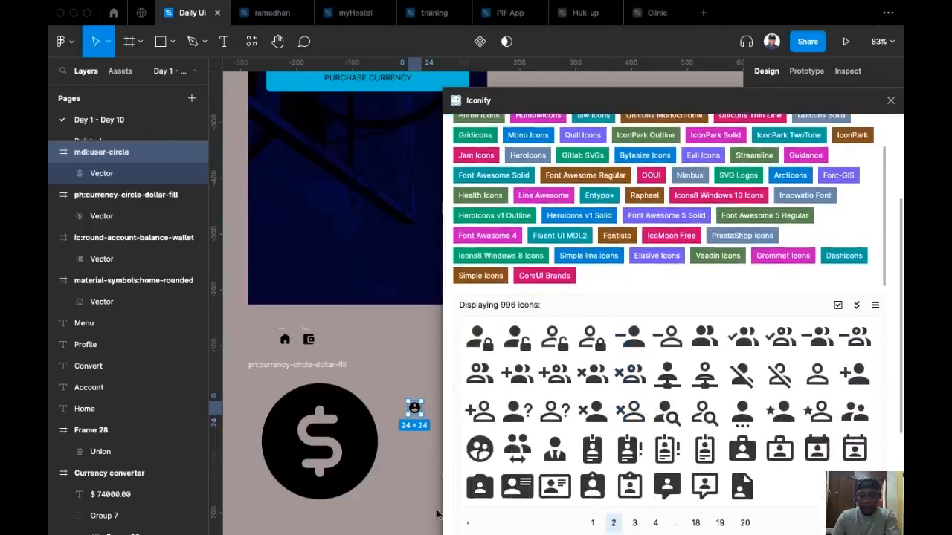
{"action": "scroll", "coordinate": [465, 174], "scroll_direction": "up", "scroll_amount": 2}
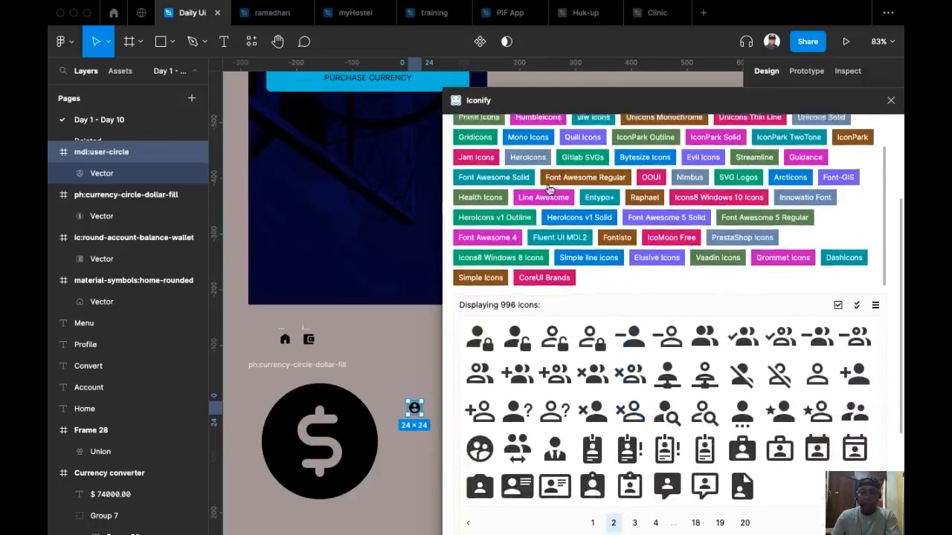
Search Iconify for "menu", place the ic:round-menu icon on the canvas near the wallet icon and close the plugin.
{"action": "scroll", "coordinate": [465, 174], "scroll_direction": "up", "scroll_amount": 4}
{"action": "left_click", "coordinate": [493, 196]}
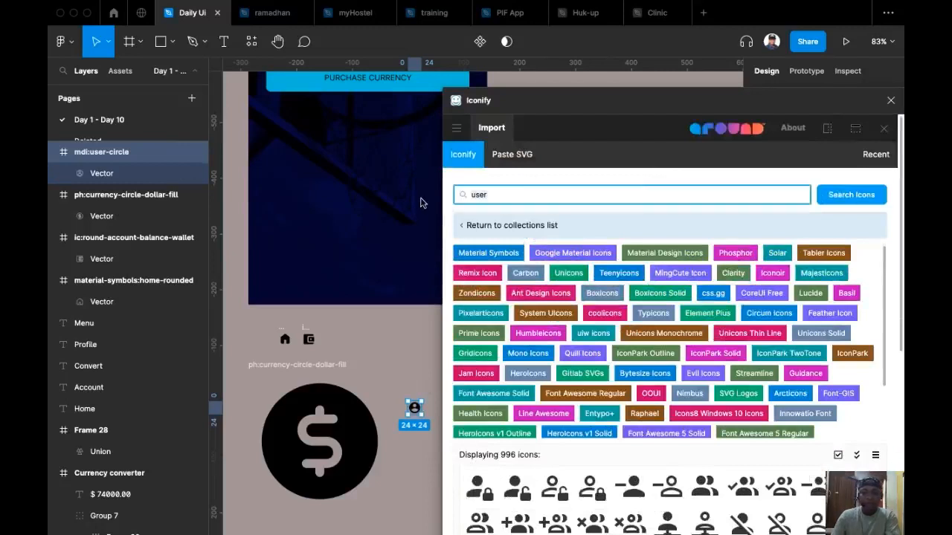
{"action": "key", "text": "ctrl+a"}
{"action": "type", "text": "menu"}
{"action": "key", "text": "Return"}
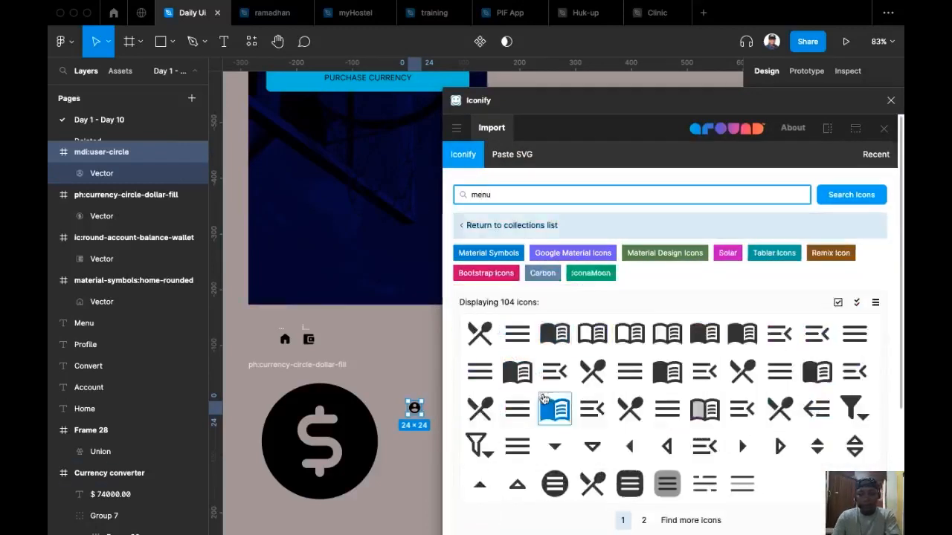
{"action": "left_click_drag", "start_coordinate": [790, 378], "coordinate": [379, 354]}
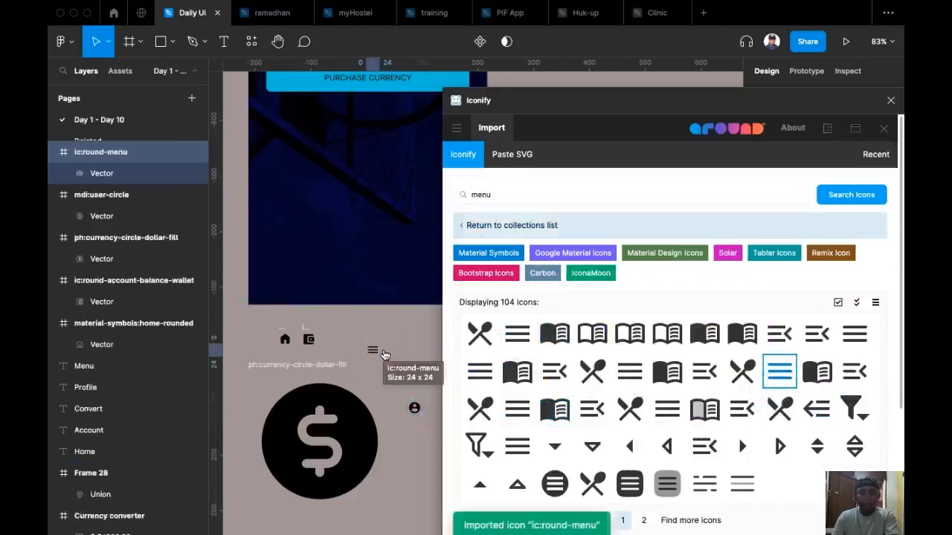
{"action": "left_click", "coordinate": [883, 129]}
Check the sizes of the home, wallet and user icons, and resize the currency dollar icon to 24 × 24.
{"action": "scroll", "coordinate": [458, 388], "scroll_direction": "up", "scroll_amount": 1}
{"action": "scroll", "coordinate": [458, 389], "scroll_direction": "left", "scroll_amount": 1}
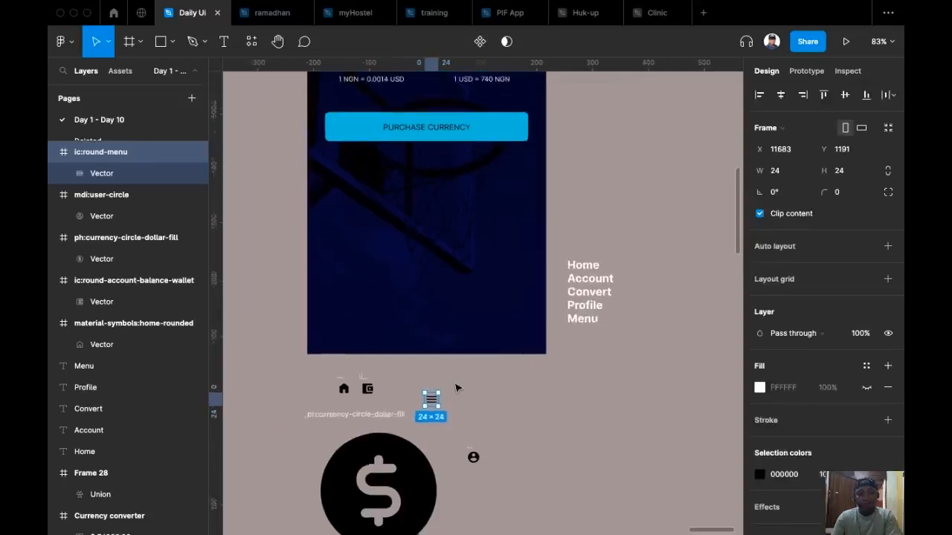
{"action": "scroll", "coordinate": [457, 388], "scroll_direction": "up", "scroll_amount": 2}
{"action": "scroll", "coordinate": [382, 345], "scroll_direction": "up", "scroll_amount": 2}
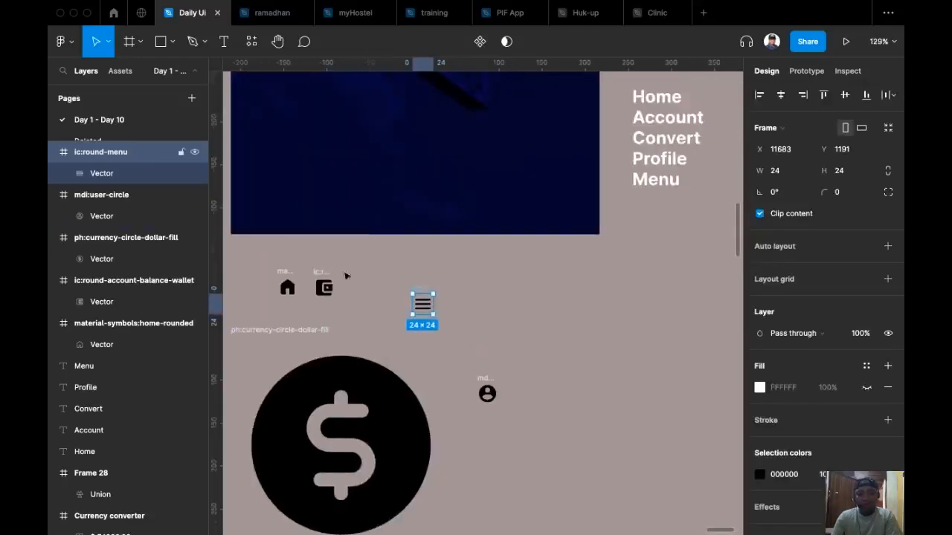
{"action": "left_click", "coordinate": [289, 277]}
{"action": "left_click", "coordinate": [323, 275]}
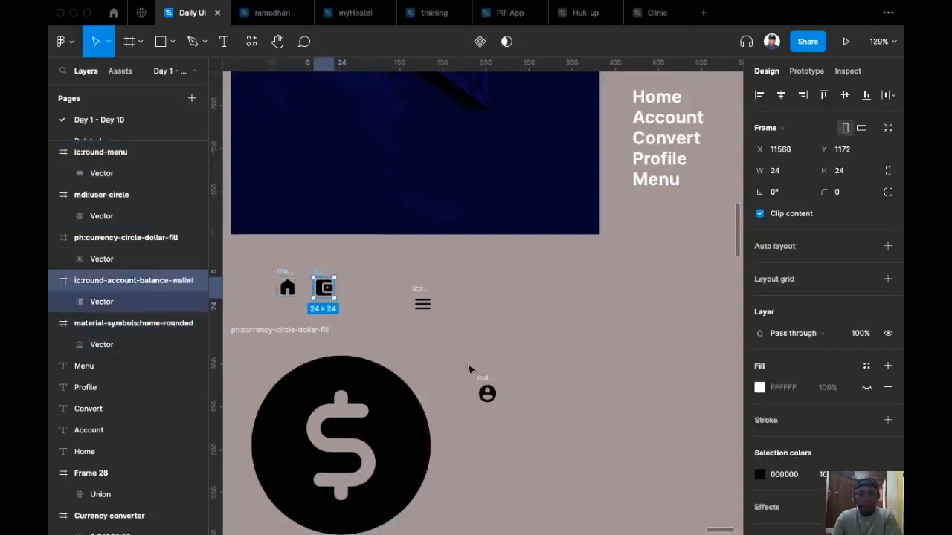
{"action": "left_click", "coordinate": [487, 392]}
{"action": "scroll", "coordinate": [476, 327], "scroll_direction": "down", "scroll_amount": 3}
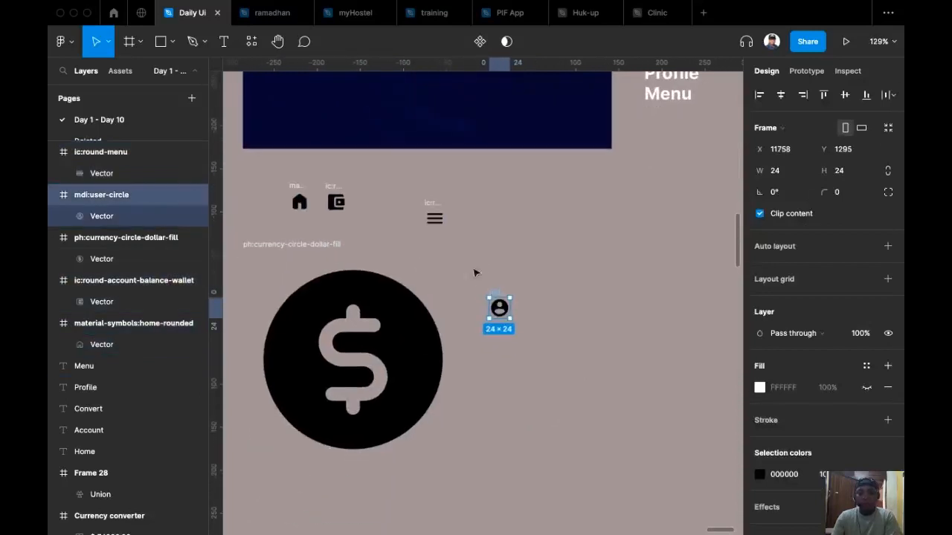
{"action": "left_click", "coordinate": [312, 246]}
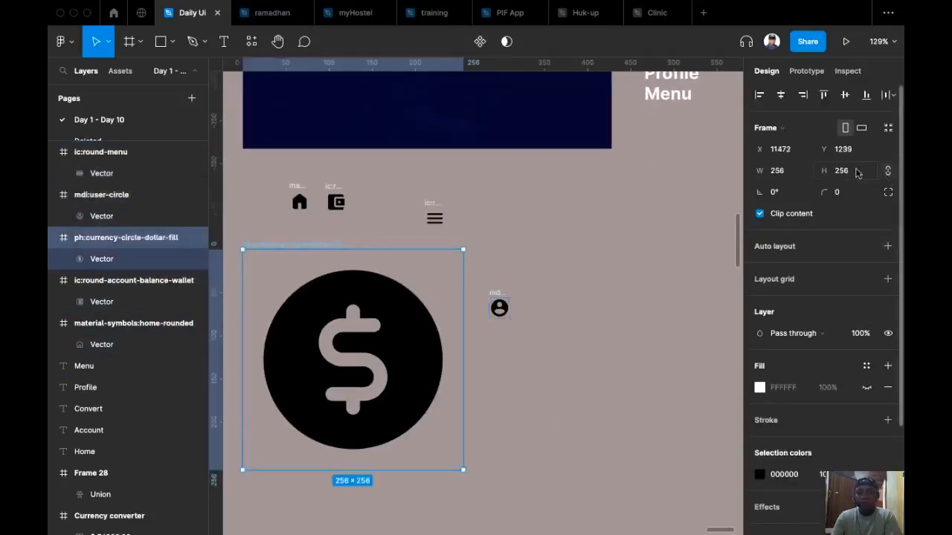
{"action": "type", "text": "24"}
{"action": "key", "text": "Return"}
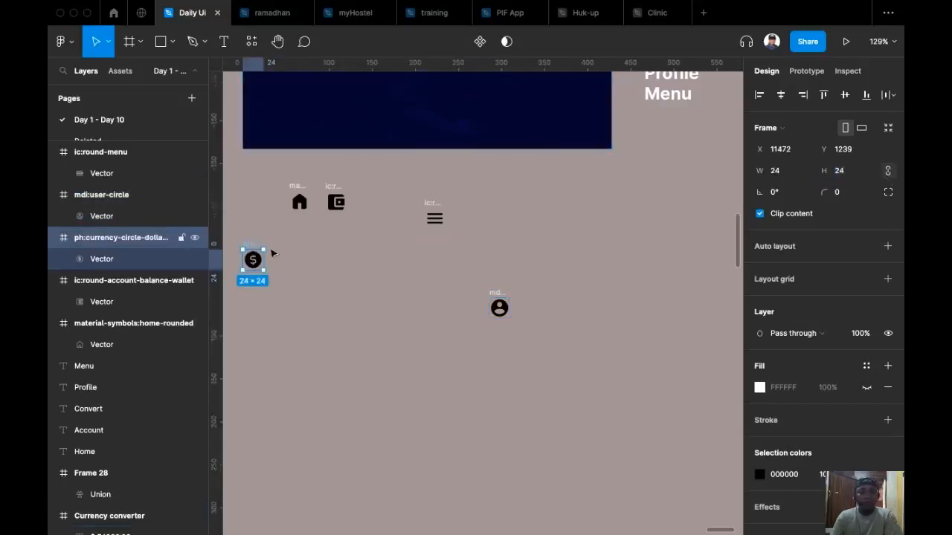
Move the dollar and user icons up near the other icons, and resize all five icons to 32 × 32.
{"action": "left_click_drag", "start_coordinate": [252, 251], "coordinate": [387, 216]}
{"action": "left_click_drag", "start_coordinate": [497, 296], "coordinate": [474, 208]}
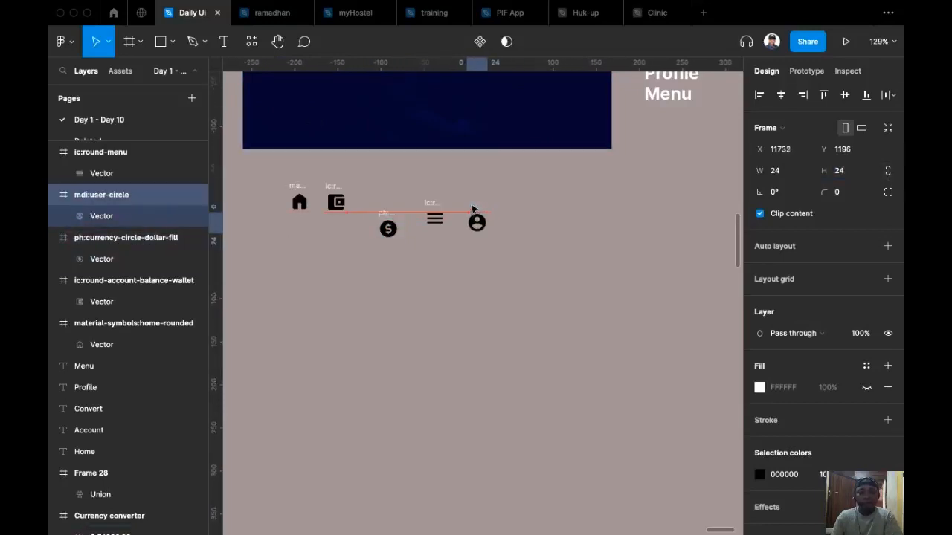
{"action": "scroll", "coordinate": [433, 304], "scroll_direction": "up", "scroll_amount": 3}
{"action": "scroll", "coordinate": [434, 304], "scroll_direction": "left", "scroll_amount": 1}
{"action": "left_click_drag", "start_coordinate": [620, 438], "coordinate": [293, 265]}
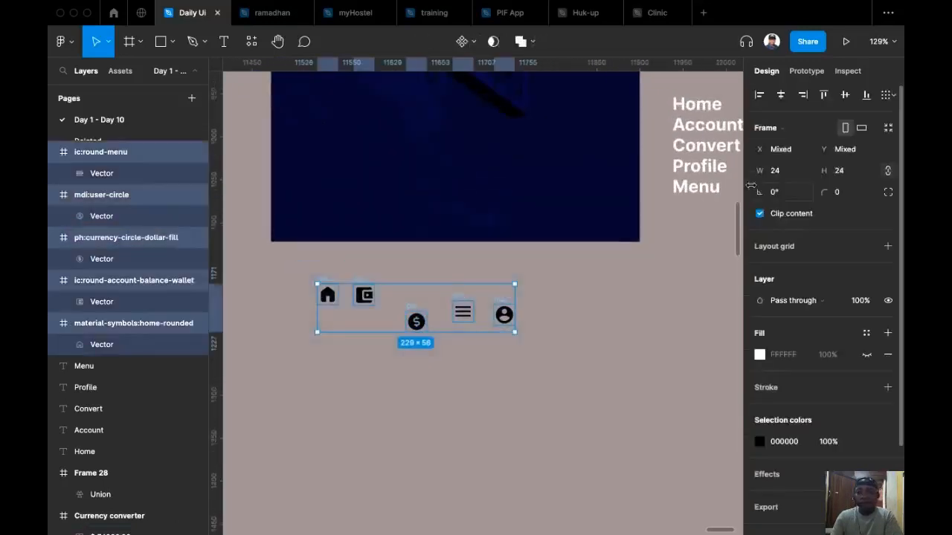
{"action": "left_click", "coordinate": [888, 171]}
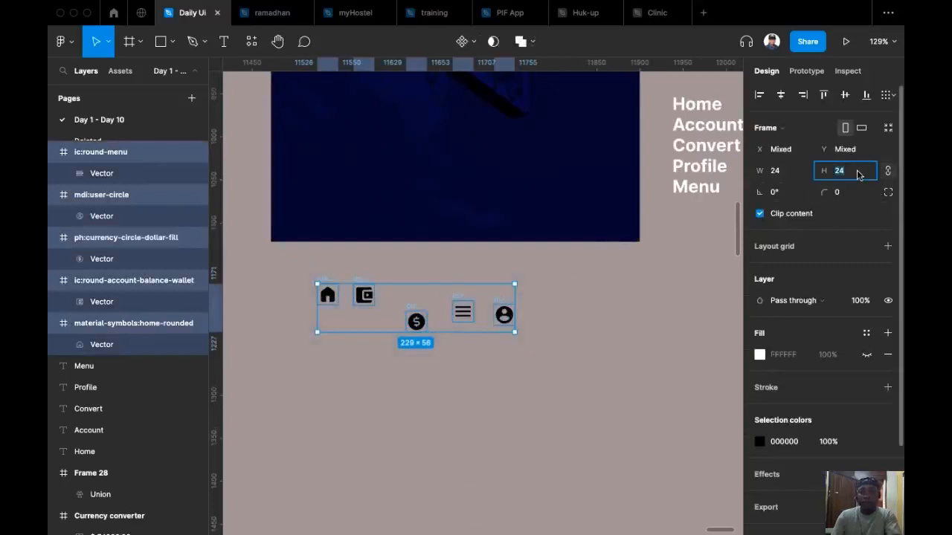
{"action": "type", "text": "32"}
{"action": "key", "text": "Return"}
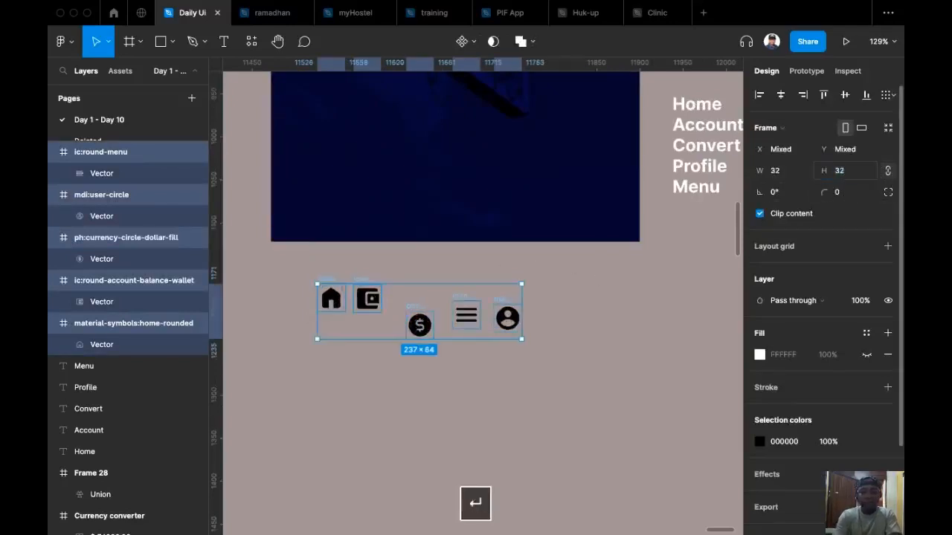
{"action": "left_click", "coordinate": [635, 302]}
Move the Home, Account, Convert, Profile and Menu text layers together to the empty canvas below the icons.
{"action": "scroll", "coordinate": [630, 287], "scroll_direction": "up", "scroll_amount": 1}
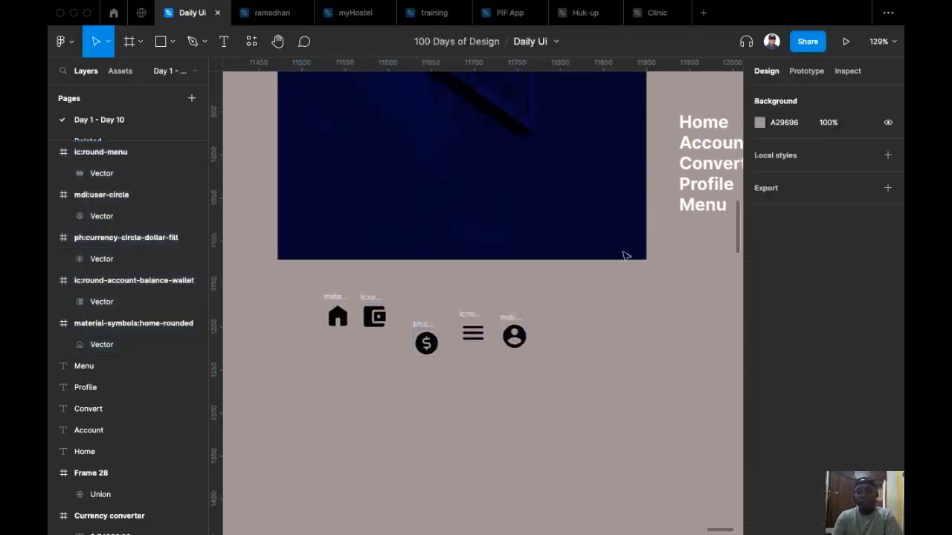
{"action": "left_click_drag", "start_coordinate": [728, 198], "coordinate": [733, 214]}
{"action": "left_click_drag", "start_coordinate": [704, 183], "coordinate": [356, 440]}
{"action": "scroll", "coordinate": [446, 351], "scroll_direction": "up", "scroll_amount": 5}
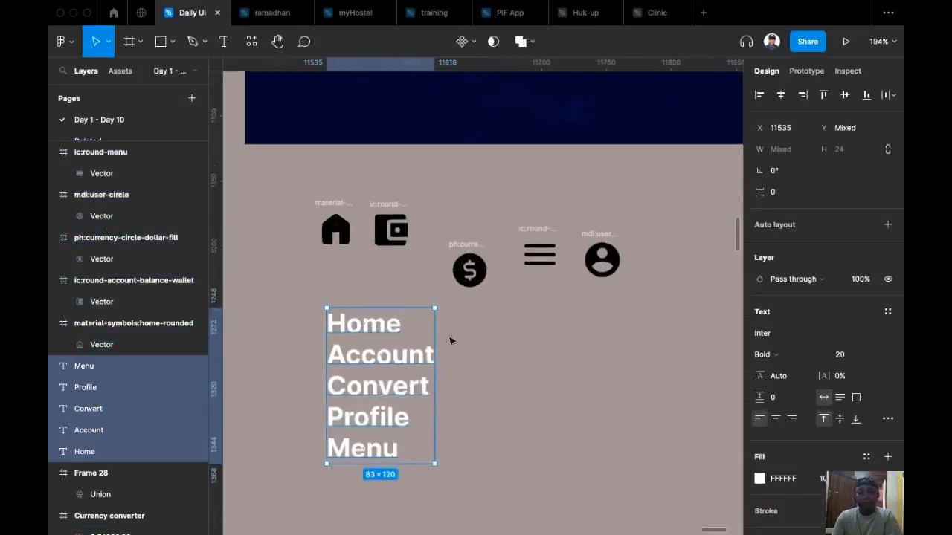
Set the five navigation labels to font size 12 and Regular weight.
{"action": "scroll", "coordinate": [520, 345], "scroll_direction": "up", "scroll_amount": 2}
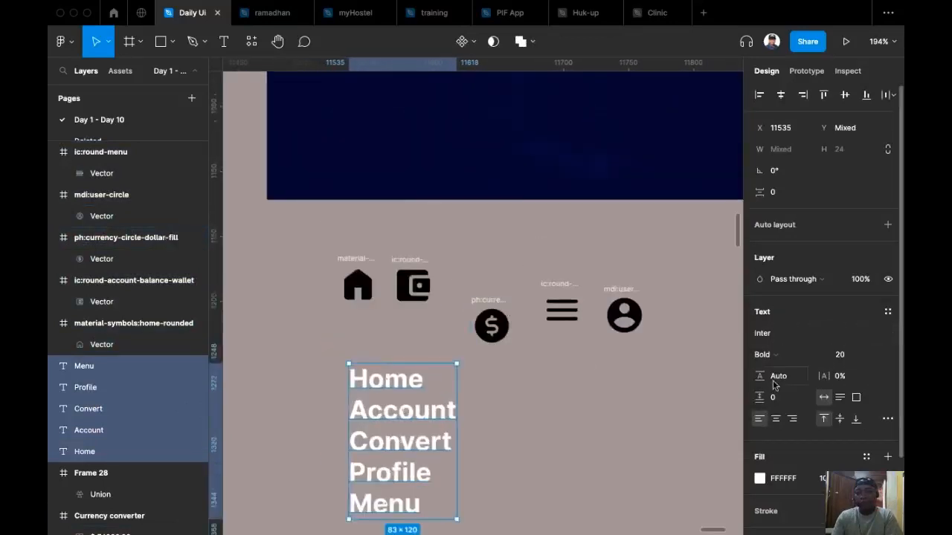
{"action": "left_click", "coordinate": [875, 357]}
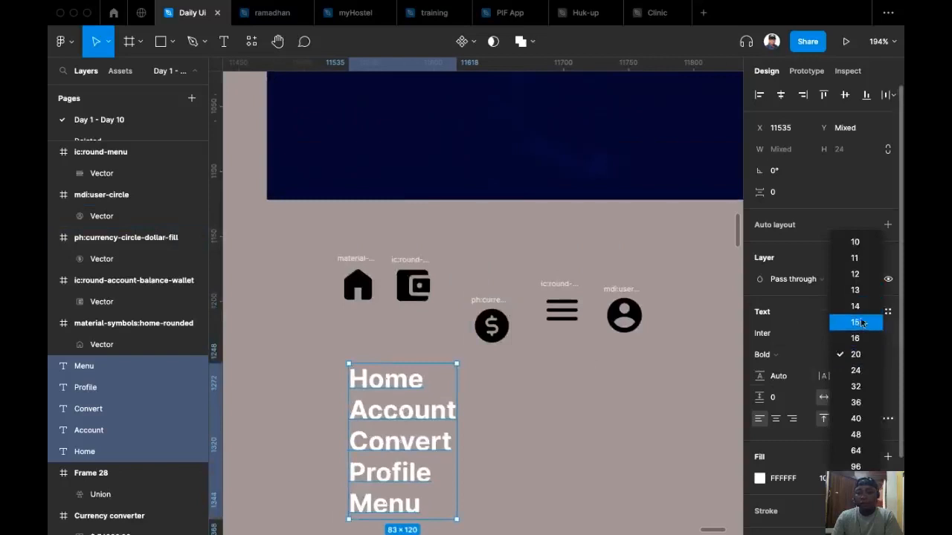
{"action": "left_click", "coordinate": [855, 273]}
{"action": "left_click", "coordinate": [777, 355]}
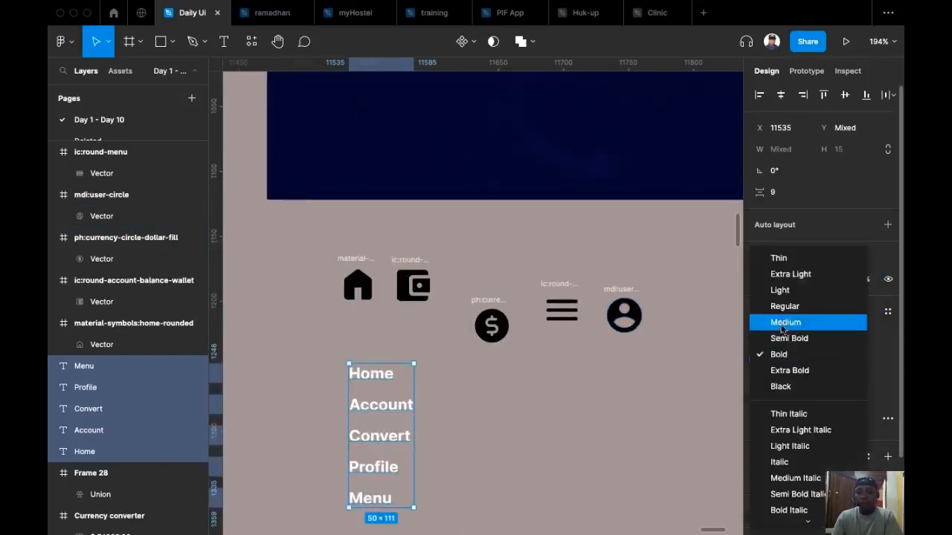
{"action": "left_click", "coordinate": [760, 308]}
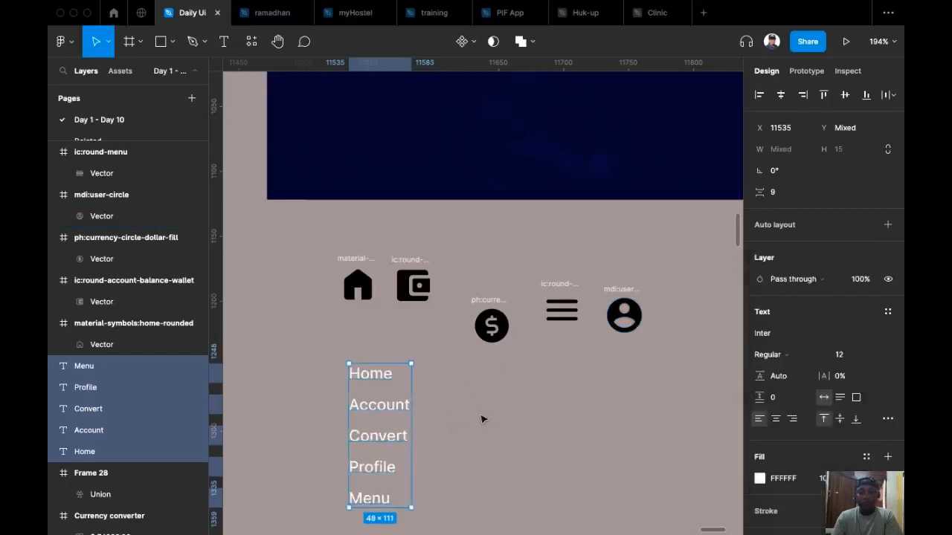
Place the Home label beneath the home icon, combine both in an auto layout and shift it away from the wallet icon.
{"action": "scroll", "coordinate": [486, 384], "scroll_direction": "down", "scroll_amount": 1}
{"action": "left_click", "coordinate": [297, 364]}
{"action": "left_click_drag", "start_coordinate": [404, 342], "coordinate": [392, 286]}
{"action": "left_click_drag", "start_coordinate": [303, 198], "coordinate": [415, 319]}
{"action": "key", "text": "shift+a"}
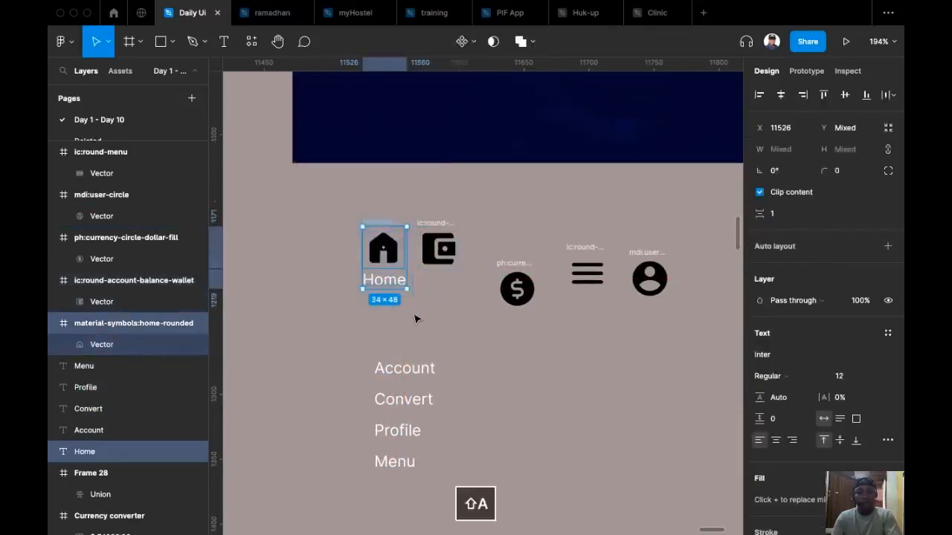
{"action": "left_click_drag", "start_coordinate": [383, 222], "coordinate": [335, 222]}
Place the Account label beneath the wallet icon, combine both in an auto layout and move it closer to the Home item.
{"action": "left_click_drag", "start_coordinate": [424, 356], "coordinate": [450, 289]}
{"action": "left_click_drag", "start_coordinate": [380, 195], "coordinate": [488, 329]}
{"action": "key", "text": "shift+a"}
{"action": "left_click_drag", "start_coordinate": [435, 224], "coordinate": [402, 220]}
Place the Convert label beneath the dollar icon, combine both in an auto layout and move it beside the Account item.
{"action": "left_click_drag", "start_coordinate": [408, 411], "coordinate": [521, 337]}
{"action": "left_click_drag", "start_coordinate": [476, 231], "coordinate": [557, 359]}
{"action": "key", "text": "shift+a"}
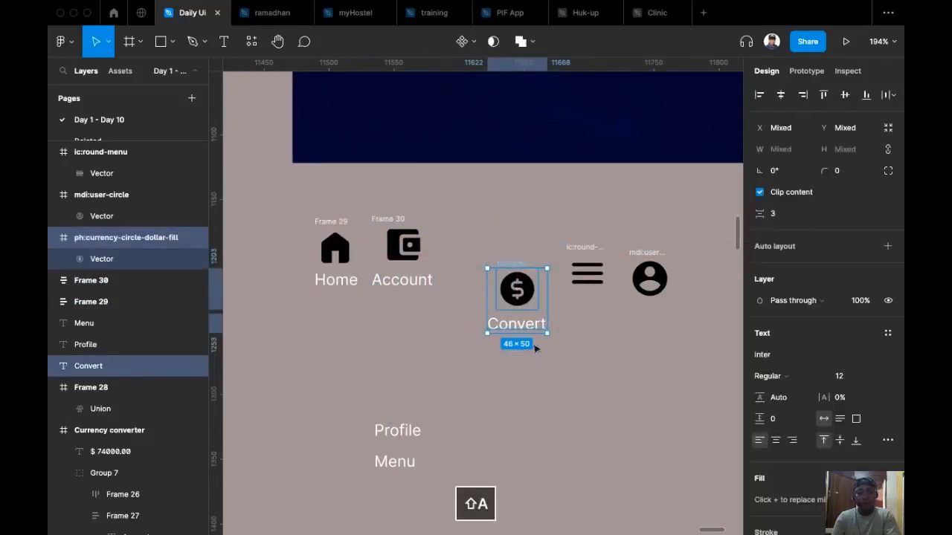
{"action": "left_click_drag", "start_coordinate": [508, 264], "coordinate": [467, 216]}
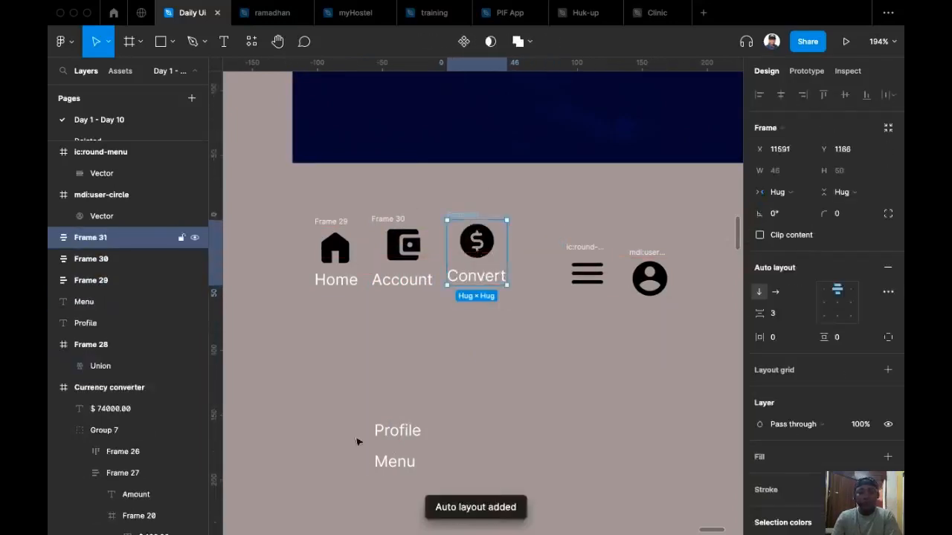
Place the Profile label beneath the user icon, combine both in a centred auto layout and move it beside the Convert item.
{"action": "left_click_drag", "start_coordinate": [395, 436], "coordinate": [654, 318]}
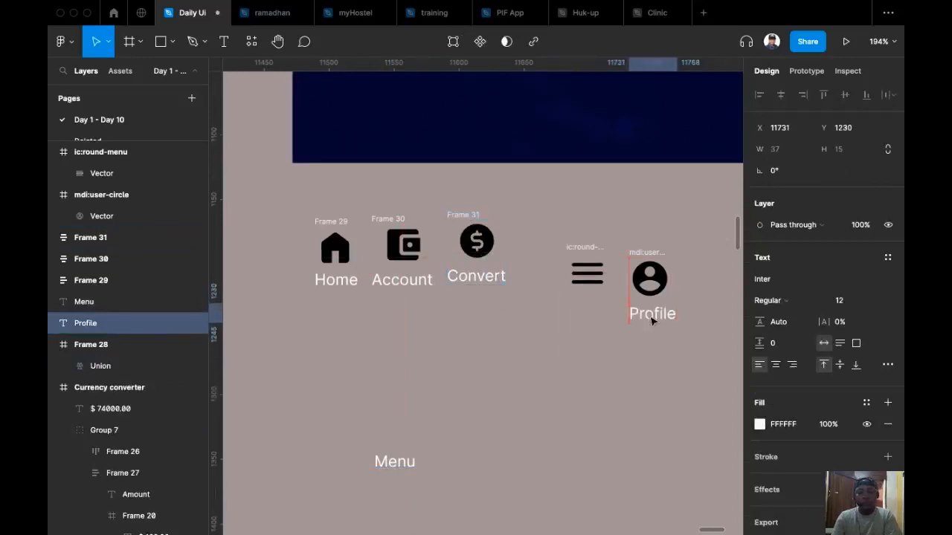
{"action": "left_click_drag", "start_coordinate": [690, 229], "coordinate": [626, 356]}
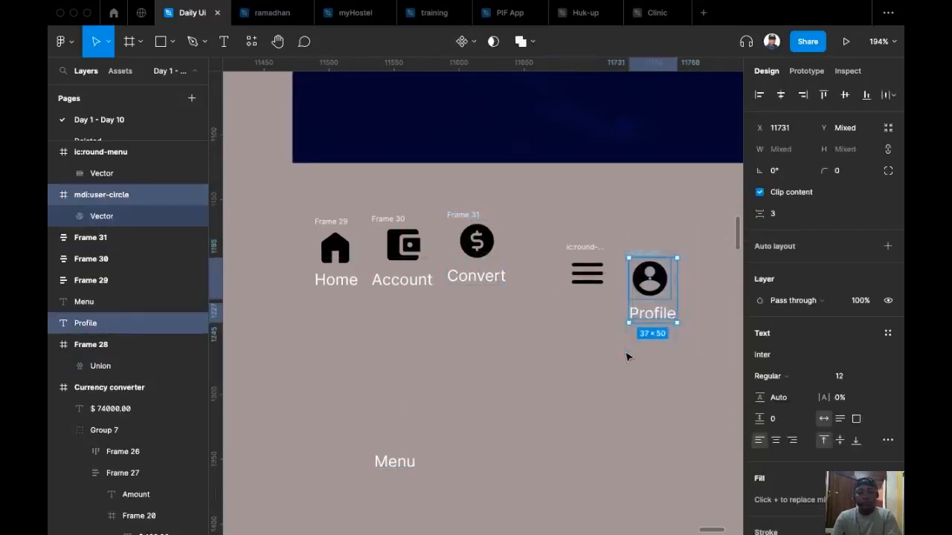
{"action": "key", "text": "shift+a"}
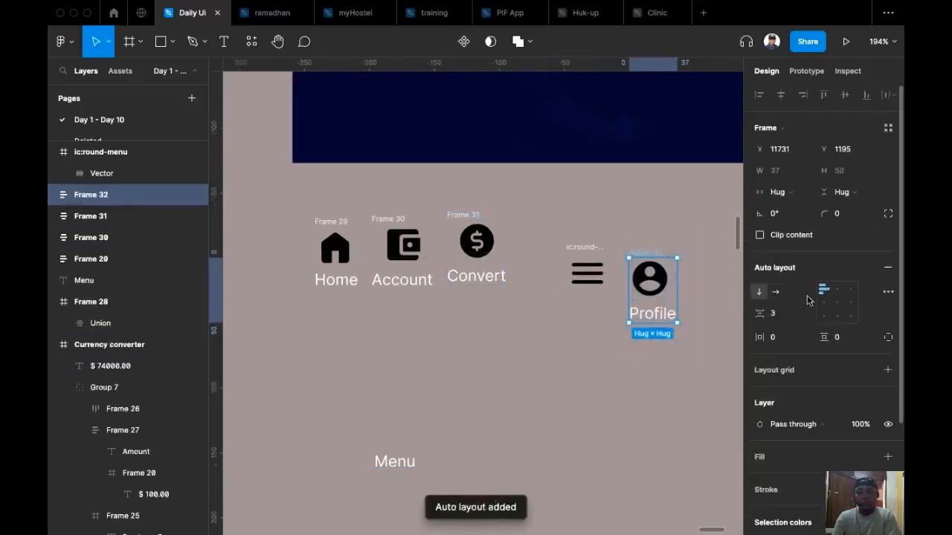
{"action": "left_click", "coordinate": [836, 296]}
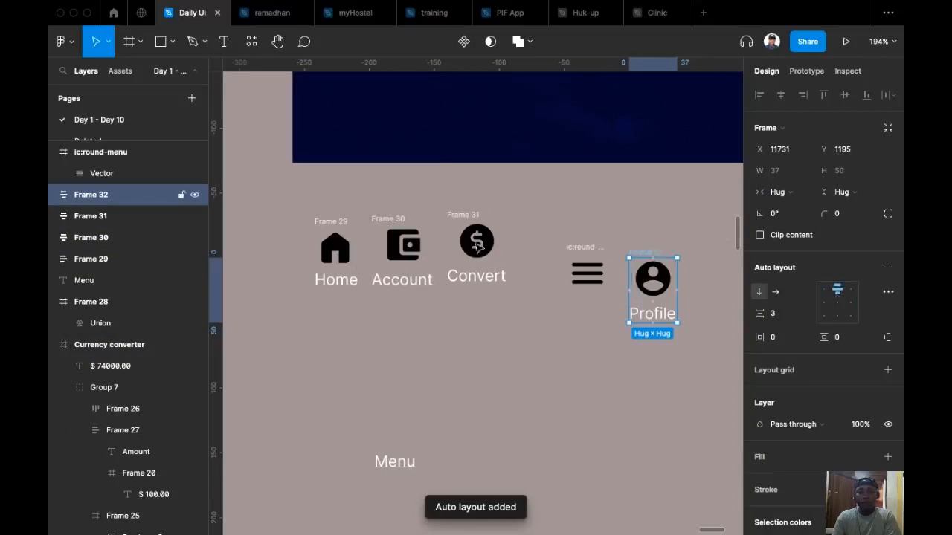
{"action": "left_click_drag", "start_coordinate": [655, 254], "coordinate": [538, 221]}
Shift the menu icon away from the Profile item, place the Menu label beneath it and combine both in a centred auto layout.
{"action": "left_click_drag", "start_coordinate": [589, 248], "coordinate": [628, 253]}
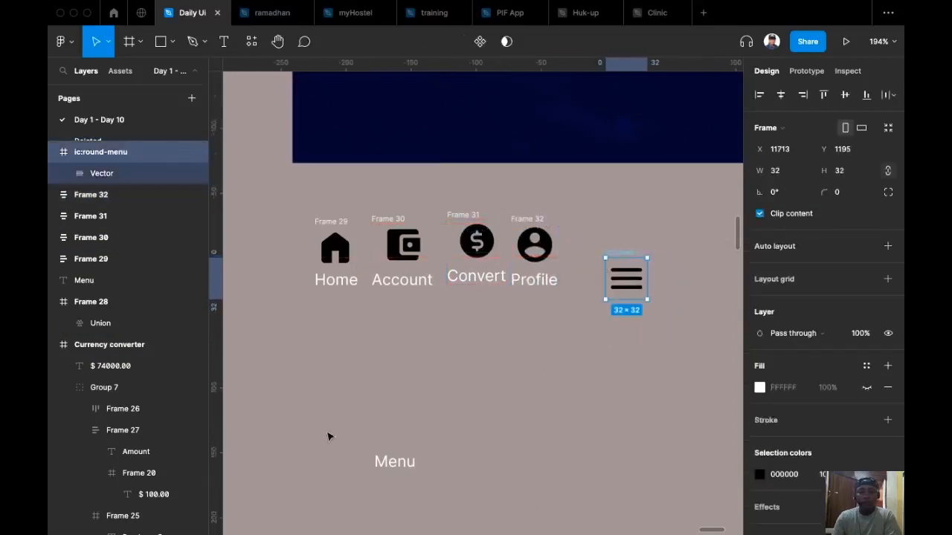
{"action": "left_click_drag", "start_coordinate": [402, 469], "coordinate": [634, 312]}
{"action": "left_click", "coordinate": [618, 355]}
{"action": "left_click_drag", "start_coordinate": [683, 222], "coordinate": [597, 349]}
{"action": "key", "text": "shift+a"}
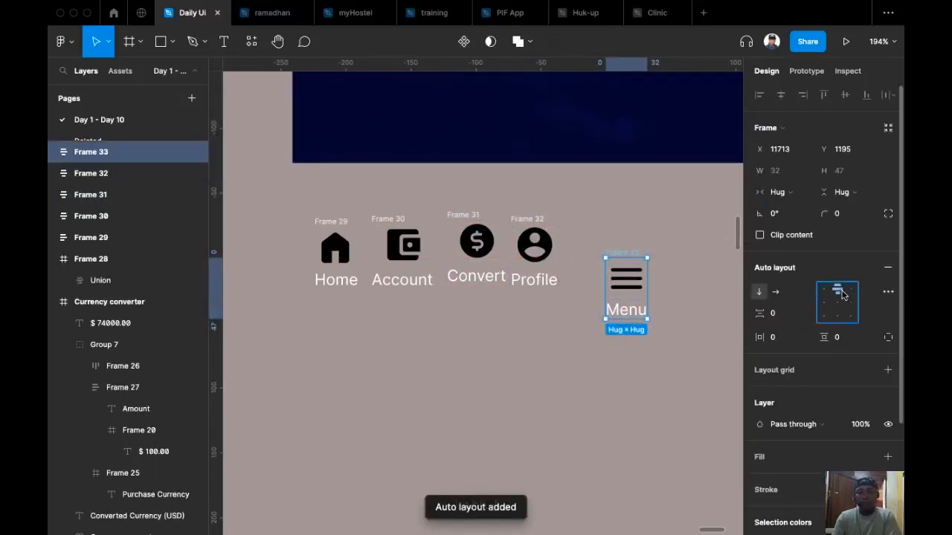
Check the alignment of the Convert and Account items and align the Home item's contents to top center.
{"action": "left_click", "coordinate": [463, 216]}
{"action": "left_click", "coordinate": [382, 221]}
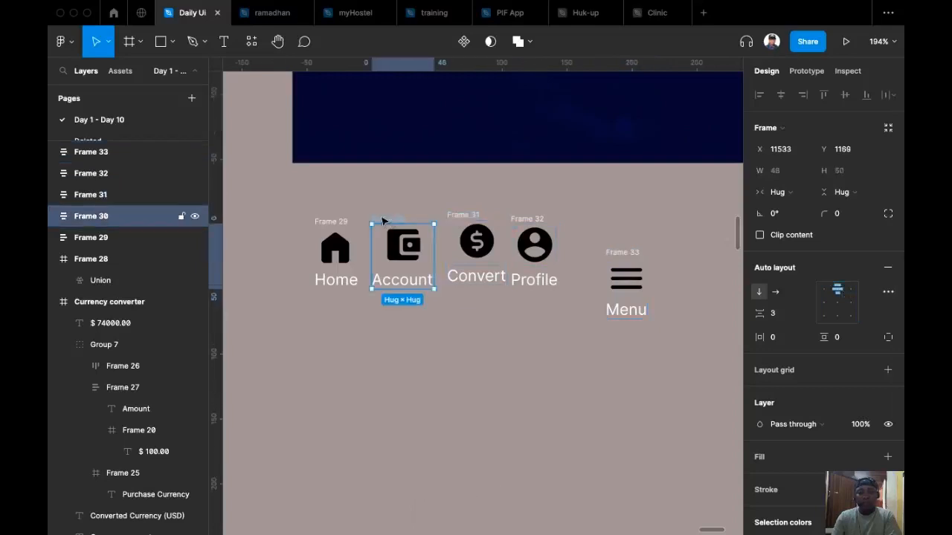
{"action": "left_click", "coordinate": [320, 232]}
{"action": "key", "text": "Escape"}
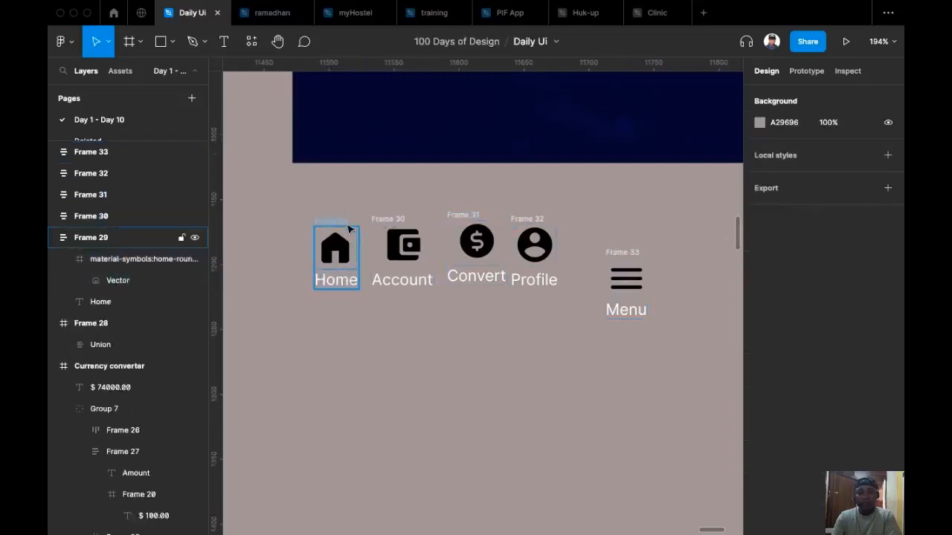
{"action": "left_click", "coordinate": [347, 225]}
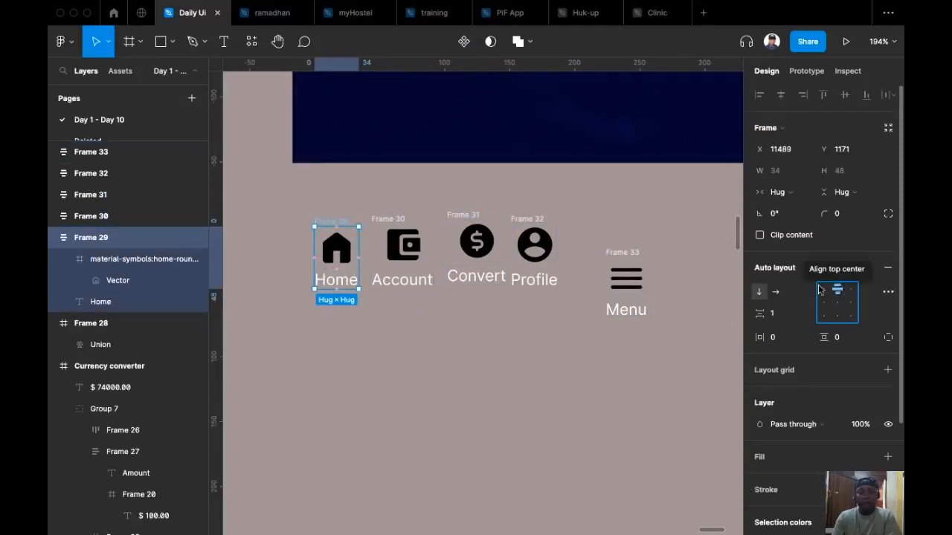
Combine the five navigation items in one horizontal auto layout with top center alignment.
{"action": "left_click_drag", "start_coordinate": [267, 198], "coordinate": [595, 297]}
{"action": "key", "text": "shift+a"}
{"action": "scroll", "coordinate": [516, 389], "scroll_direction": "up", "scroll_amount": 3}
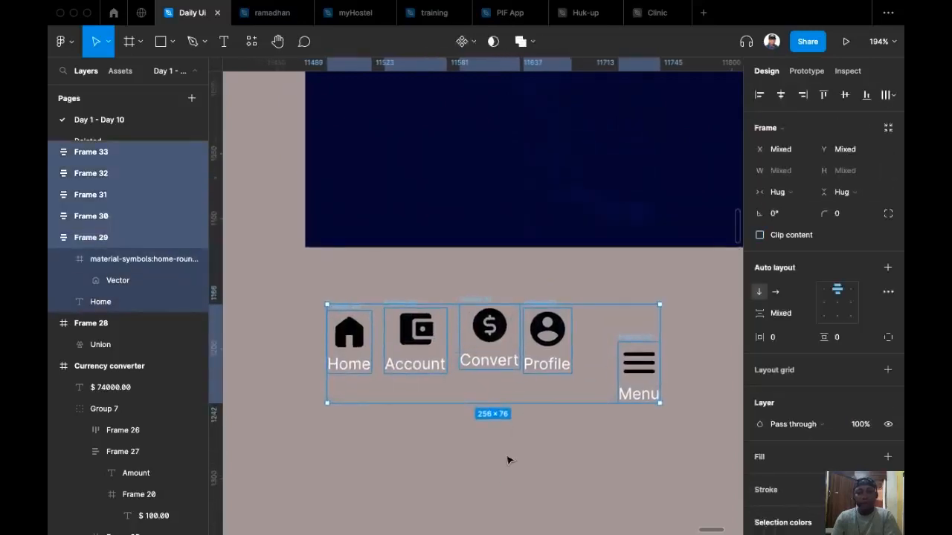
{"action": "key", "text": "shift+a"}
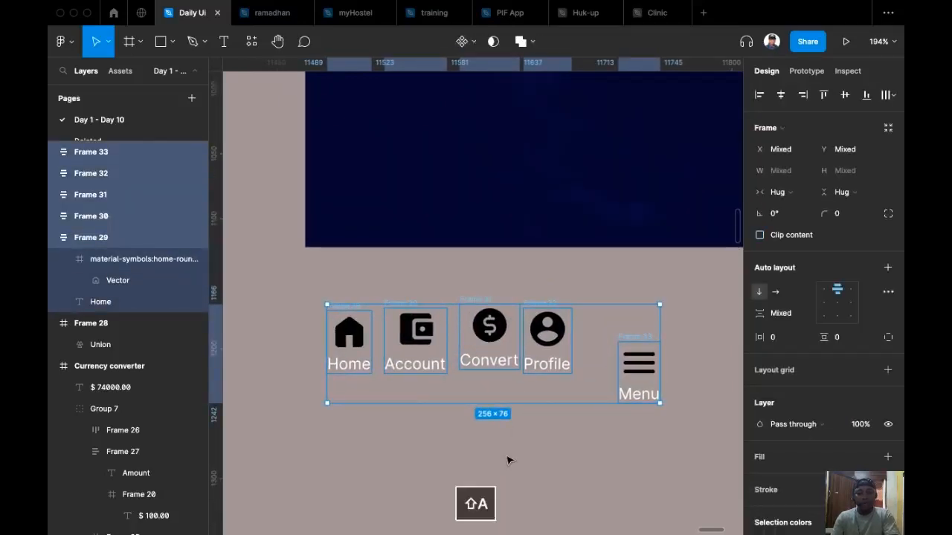
{"action": "left_click_drag", "start_coordinate": [510, 457], "coordinate": [459, 463]}
{"action": "scroll", "coordinate": [455, 441], "scroll_direction": "down", "scroll_amount": 2}
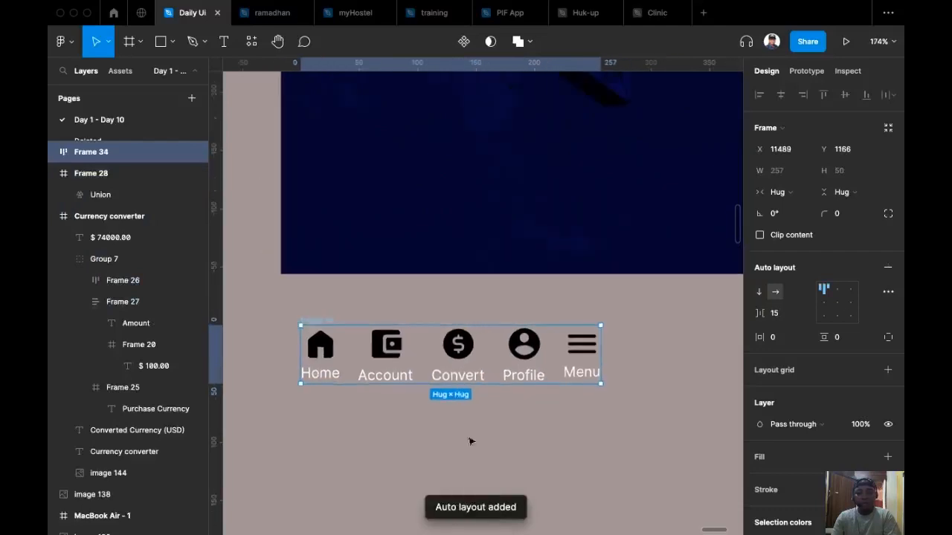
{"action": "left_click", "coordinate": [838, 290]}
{"action": "scroll", "coordinate": [443, 441], "scroll_direction": "up", "scroll_amount": 1}
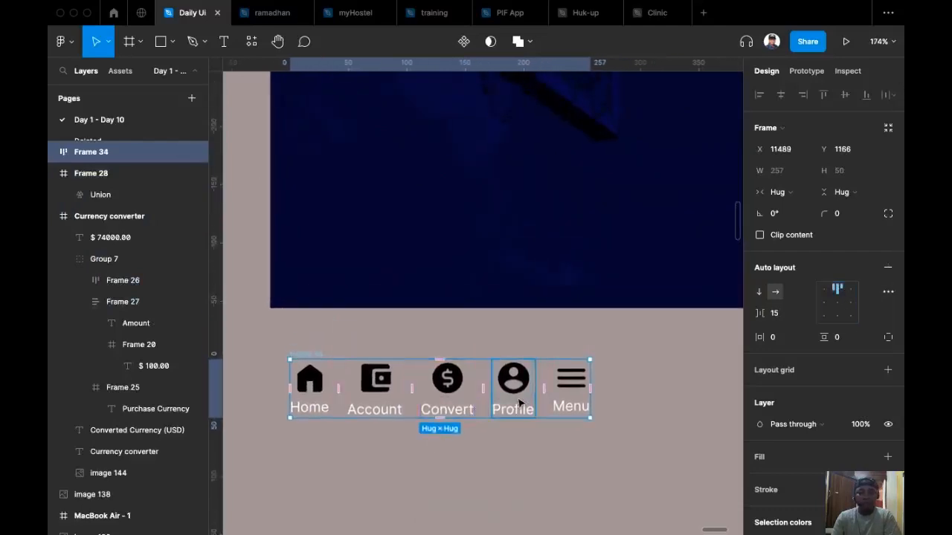
{"action": "left_click_drag", "start_coordinate": [313, 303], "coordinate": [315, 325]}
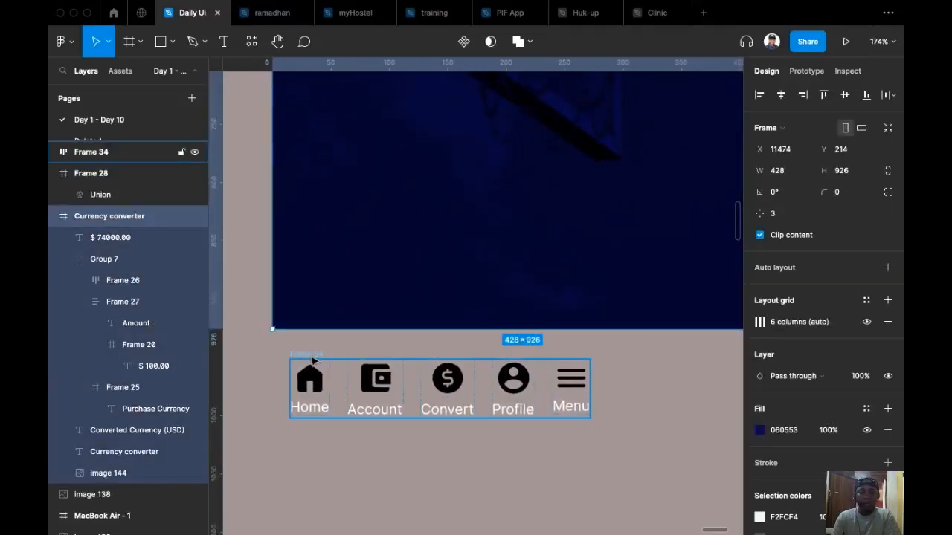
{"action": "key", "text": "super+z"}
{"action": "key", "text": "super+z"}
Move the navigation bar into the lower part of the Currency converter frame.
{"action": "left_click_drag", "start_coordinate": [495, 216], "coordinate": [478, 212]}
{"action": "scroll", "coordinate": [385, 291], "scroll_direction": "right", "scroll_amount": 1}
{"action": "scroll", "coordinate": [385, 298], "scroll_direction": "down", "scroll_amount": 5}
{"action": "scroll", "coordinate": [446, 287], "scroll_direction": "left", "scroll_amount": 2}
{"action": "scroll", "coordinate": [504, 309], "scroll_direction": "up", "scroll_amount": 3}
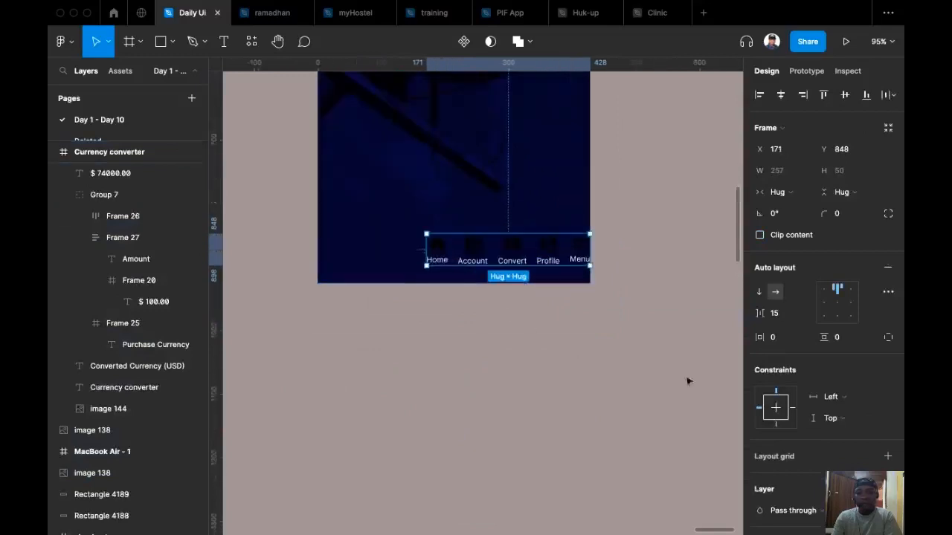
Change the navigation bar's black 000000 icon colour to white FFFFFF.
{"action": "scroll", "coordinate": [863, 417], "scroll_direction": "down", "scroll_amount": 3}
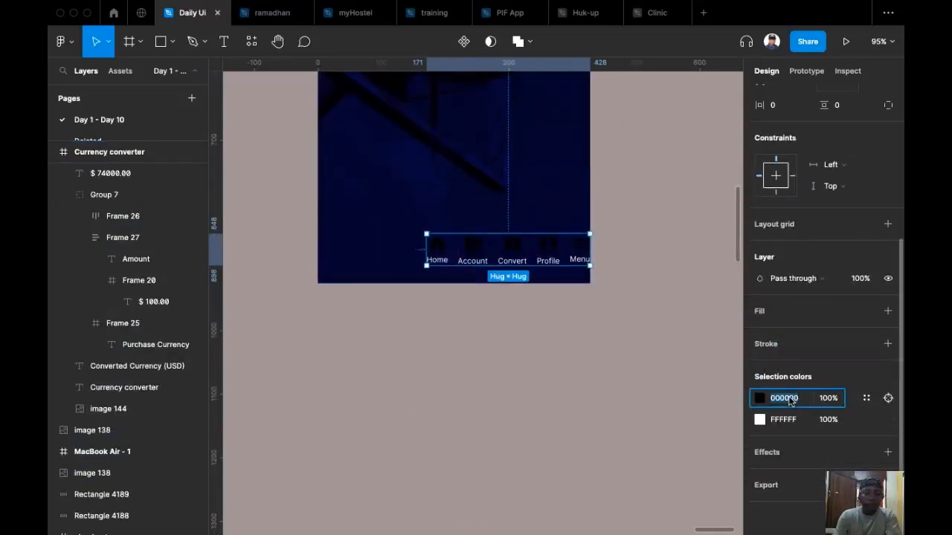
{"action": "type", "text": "f"}
{"action": "key", "text": "Return"}
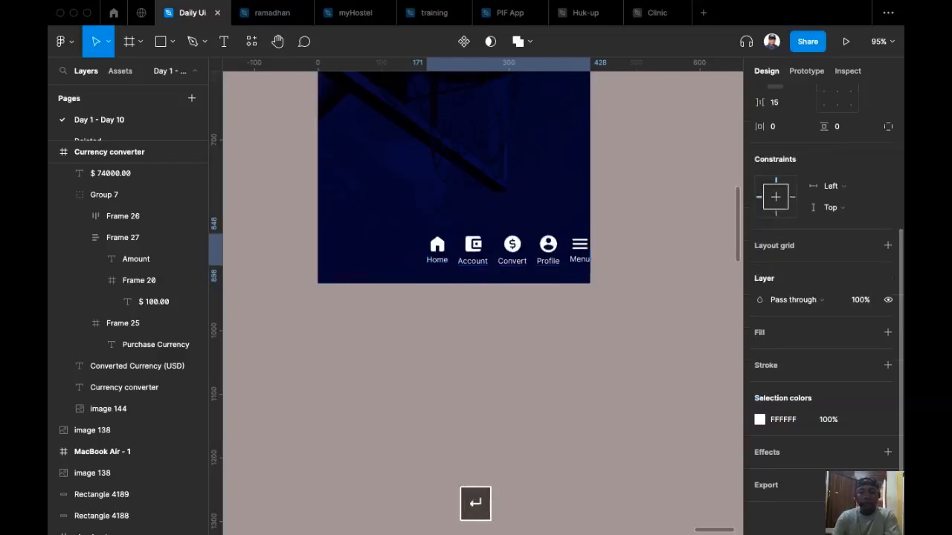
Move the navigation bar toward the middle of the Currency converter frame and centre it horizontally.
{"action": "scroll", "coordinate": [532, 298], "scroll_direction": "left", "scroll_amount": 1}
{"action": "scroll", "coordinate": [533, 297], "scroll_direction": "up", "scroll_amount": 1}
{"action": "scroll", "coordinate": [533, 297], "scroll_direction": "up", "scroll_amount": 4}
{"action": "left_click_drag", "start_coordinate": [623, 285], "coordinate": [552, 281]}
{"action": "scroll", "coordinate": [532, 328], "scroll_direction": "up", "scroll_amount": 1}
{"action": "scroll", "coordinate": [526, 343], "scroll_direction": "down", "scroll_amount": 1}
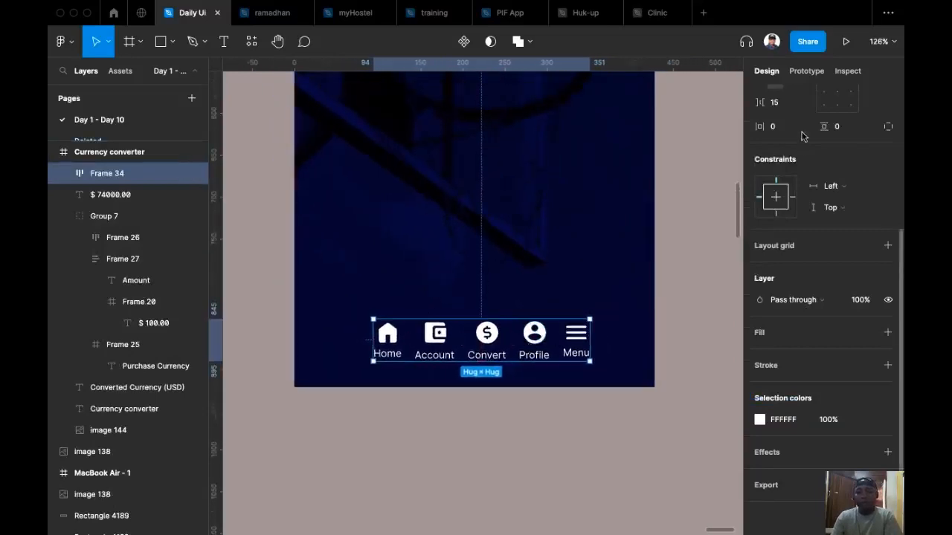
{"action": "scroll", "coordinate": [795, 102], "scroll_direction": "up", "scroll_amount": 3}
{"action": "left_click", "coordinate": [780, 96]}
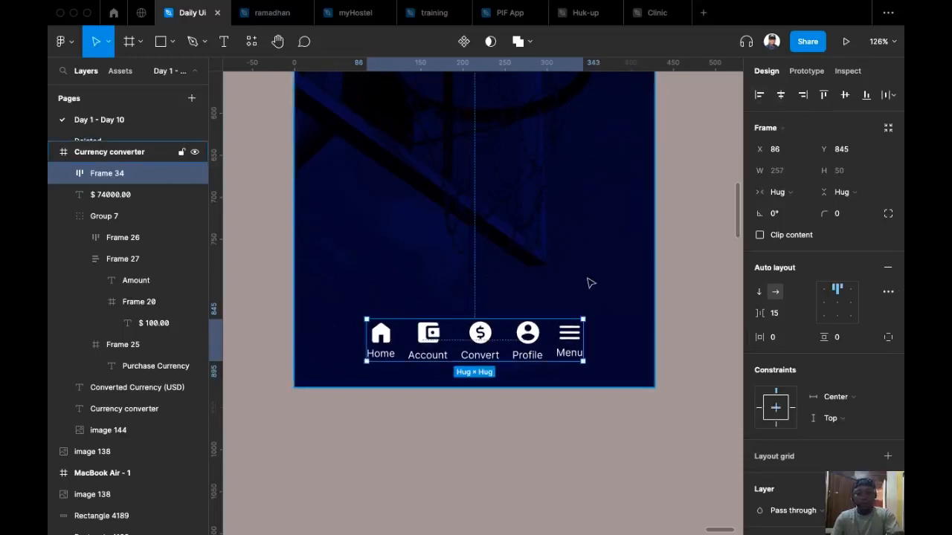
Show the layout grids and move the navigation bar to X 16, Y 842 at the first column's outer edge.
{"action": "key", "text": "ctrl+g"}
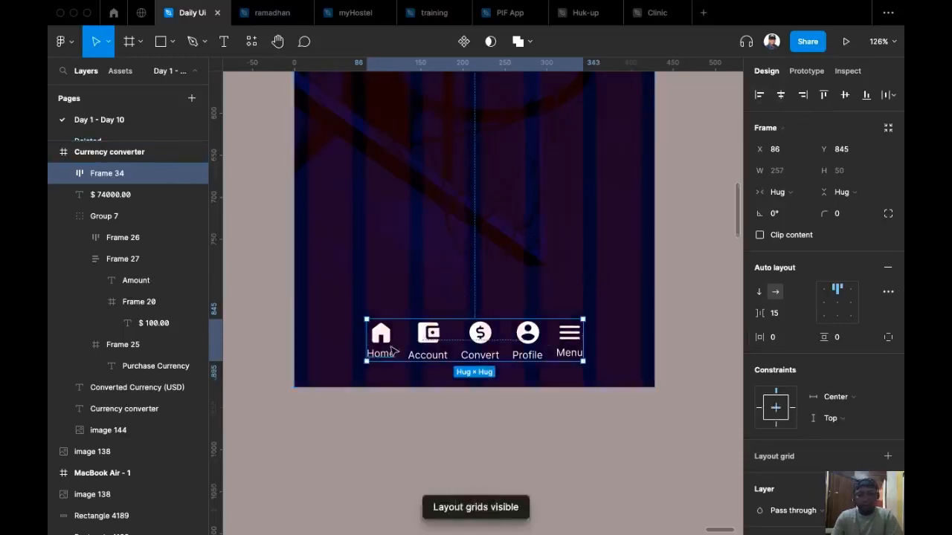
{"action": "scroll", "coordinate": [387, 346], "scroll_direction": "up", "scroll_amount": 3}
{"action": "left_click_drag", "start_coordinate": [442, 336], "coordinate": [367, 335]}
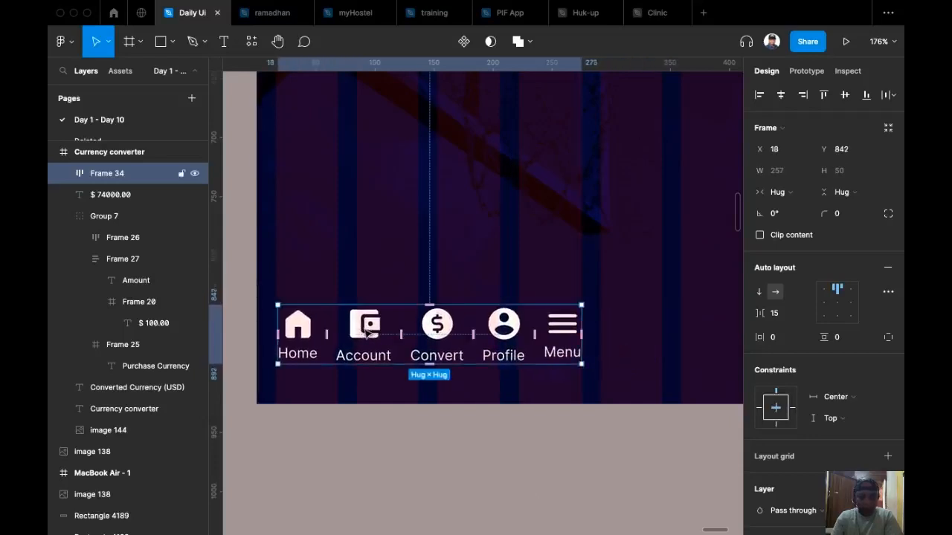
{"action": "scroll", "coordinate": [299, 336], "scroll_direction": "up", "scroll_amount": 6}
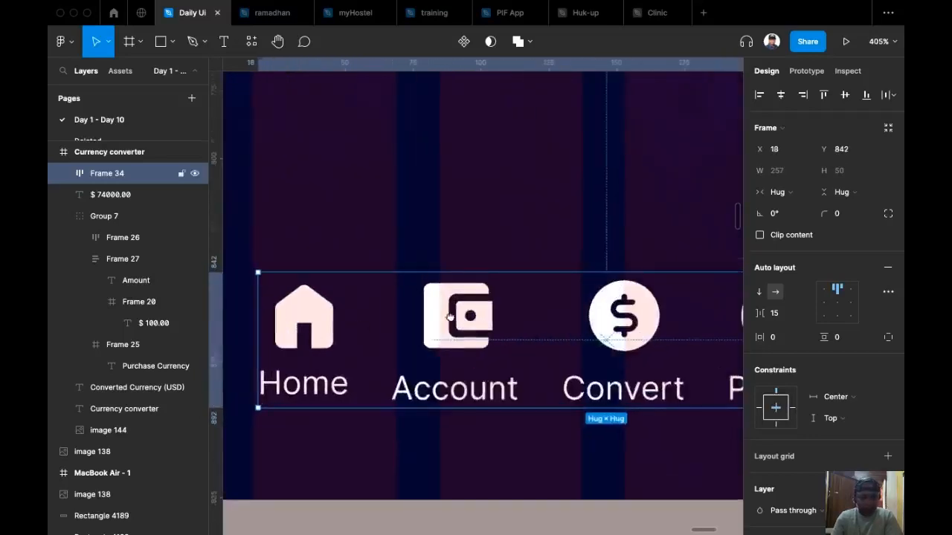
{"action": "scroll", "coordinate": [301, 336], "scroll_direction": "left", "scroll_amount": 3}
{"action": "left_click_drag", "start_coordinate": [450, 318], "coordinate": [442, 319]}
{"action": "scroll", "coordinate": [372, 343], "scroll_direction": "down", "scroll_amount": 5}
{"action": "scroll", "coordinate": [357, 336], "scroll_direction": "down", "scroll_amount": 4}
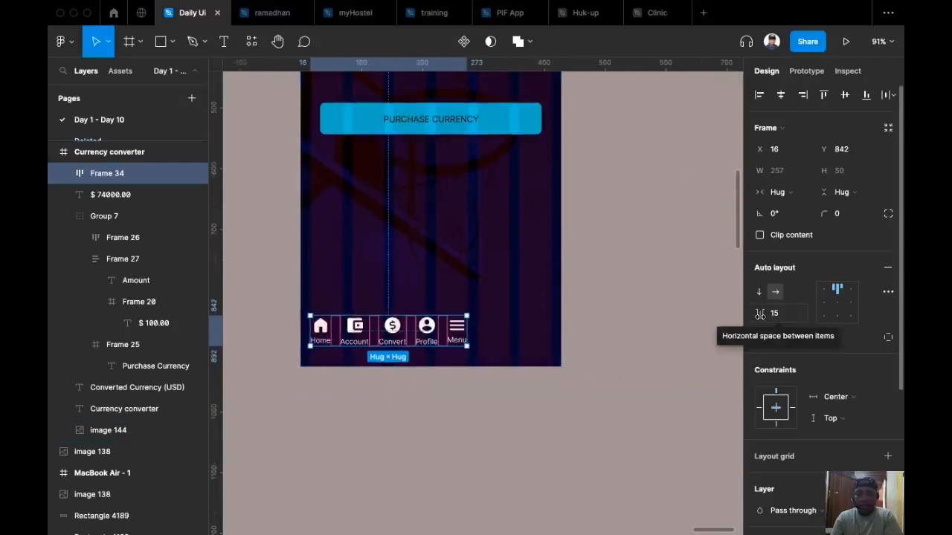
Set the navigation items' spacing to 33, centre the bar horizontally, then widen the spacing until it nearly fills the screen's width.
{"action": "left_click_drag", "start_coordinate": [761, 315], "coordinate": [786, 320]}
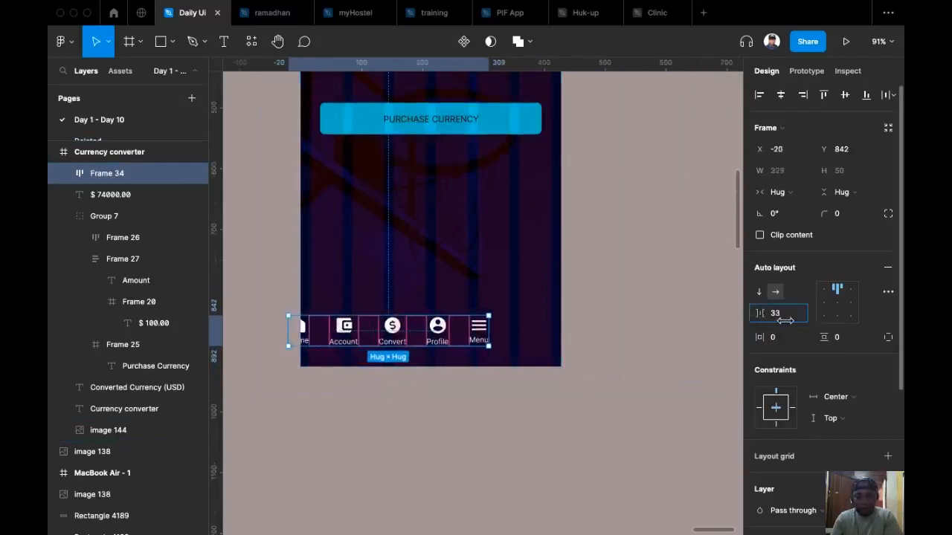
{"action": "left_click", "coordinate": [780, 96]}
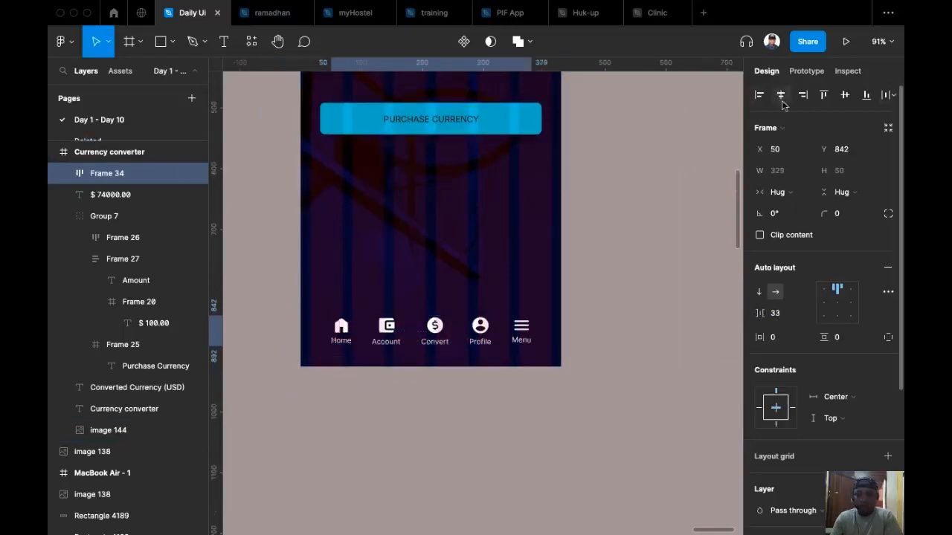
{"action": "scroll", "coordinate": [618, 320], "scroll_direction": "up", "scroll_amount": 5}
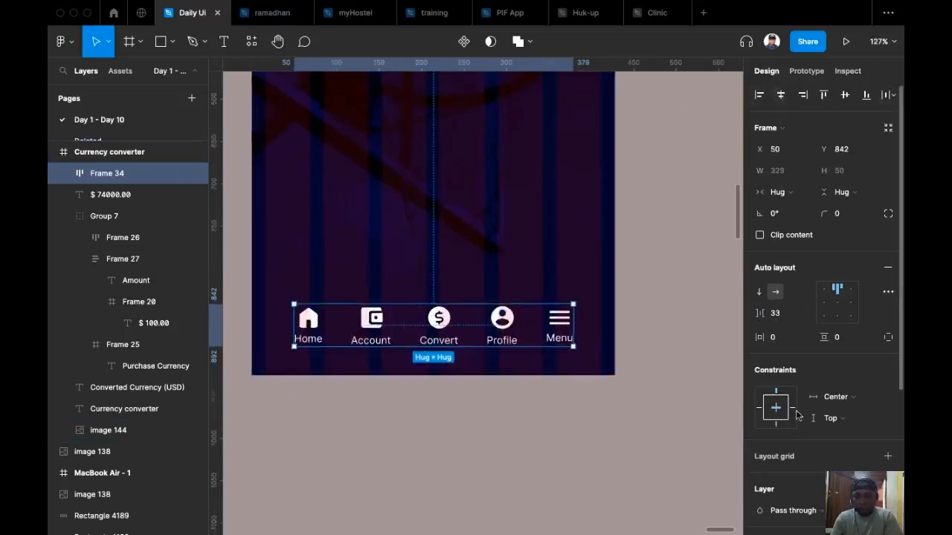
{"action": "left_click_drag", "start_coordinate": [760, 315], "coordinate": [778, 317]}
{"action": "left_click", "coordinate": [480, 441]}
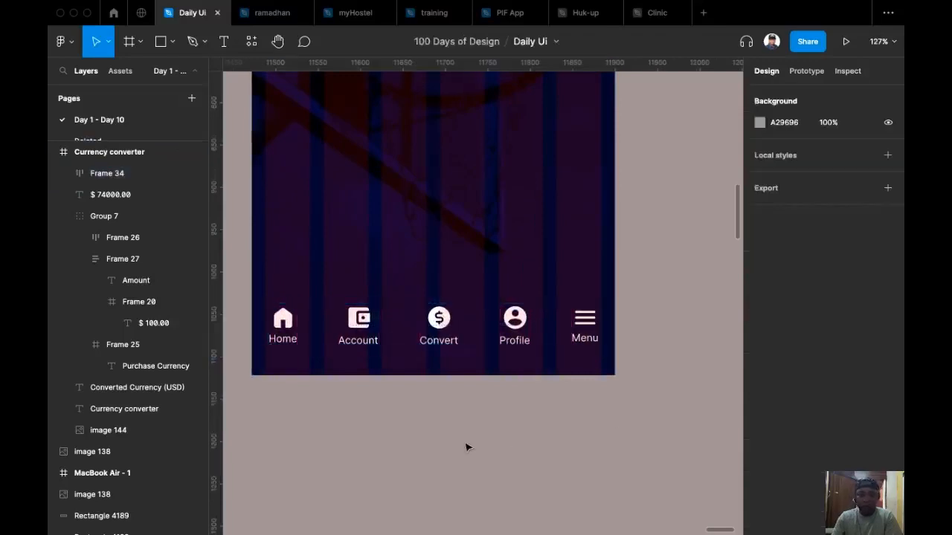
Recolour the Convert icon and label to 07B9E0 by sampling the blue of the PURCHASE CURRENCY button.
{"action": "scroll", "coordinate": [500, 422], "scroll_direction": "down", "scroll_amount": 4}
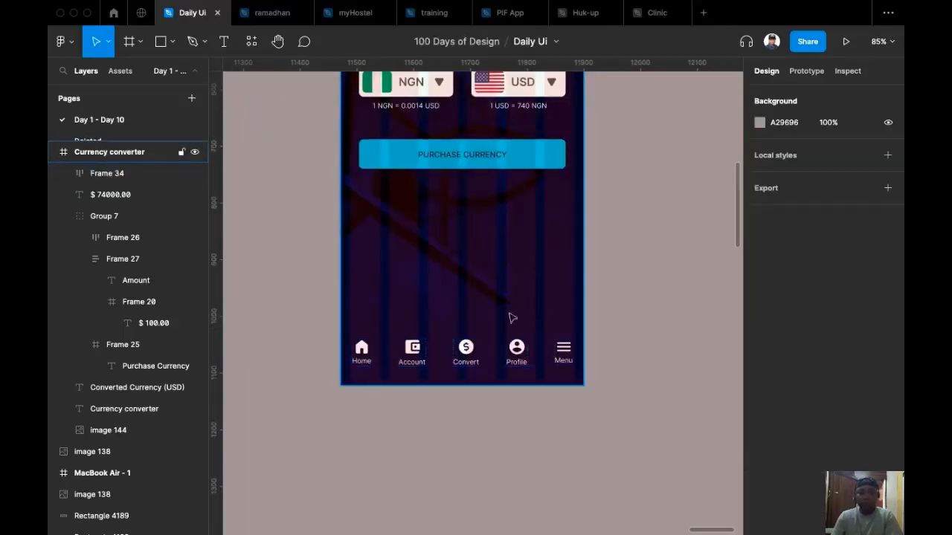
{"action": "scroll", "coordinate": [486, 265], "scroll_direction": "up", "scroll_amount": 3}
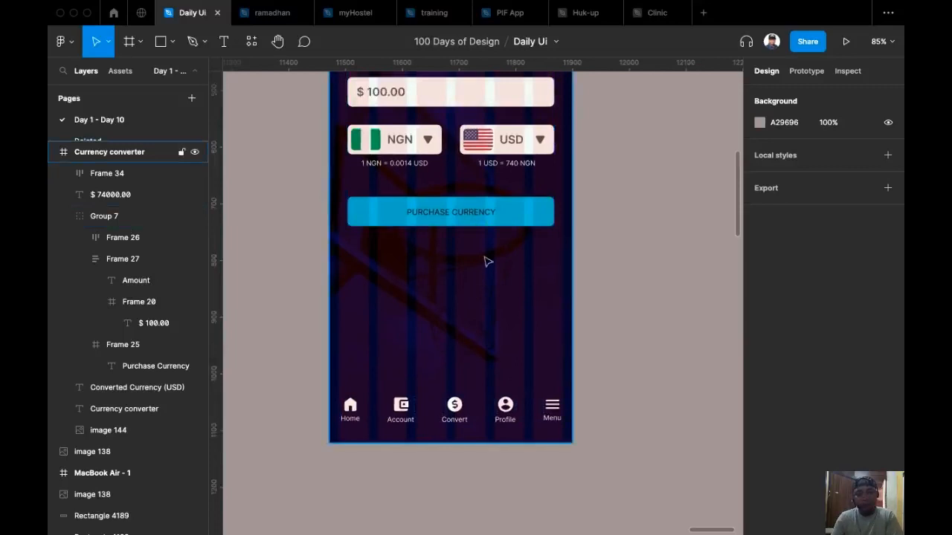
{"action": "scroll", "coordinate": [498, 249], "scroll_direction": "up", "scroll_amount": 2}
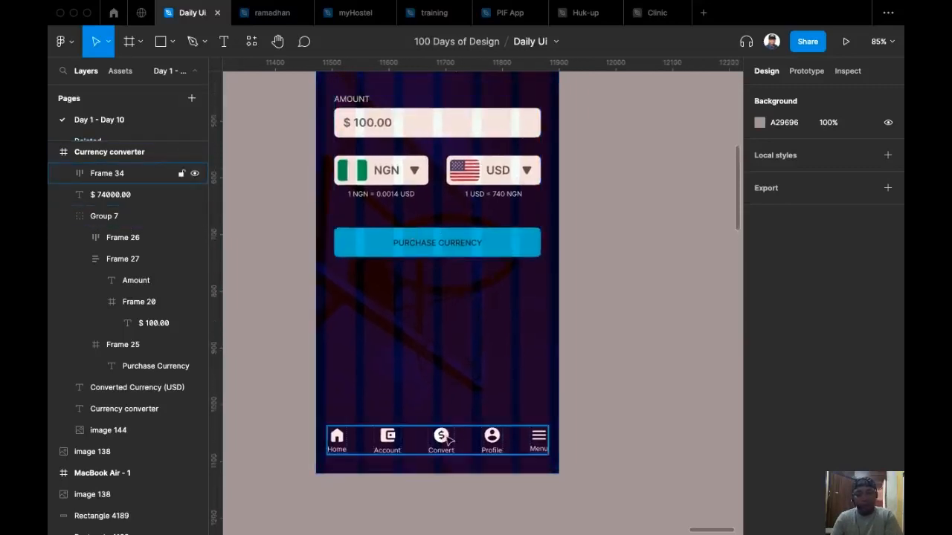
{"action": "left_click", "coordinate": [450, 441]}
{"action": "left_click", "coordinate": [450, 441]}
{"action": "scroll", "coordinate": [835, 384], "scroll_direction": "down", "scroll_amount": 3}
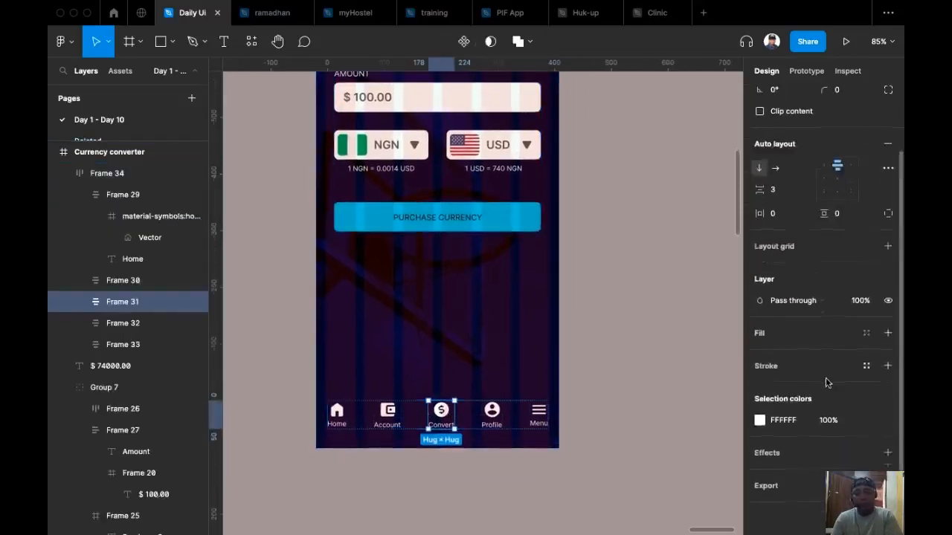
{"action": "scroll", "coordinate": [834, 384], "scroll_direction": "down", "scroll_amount": 1}
{"action": "scroll", "coordinate": [652, 287], "scroll_direction": "up", "scroll_amount": 2}
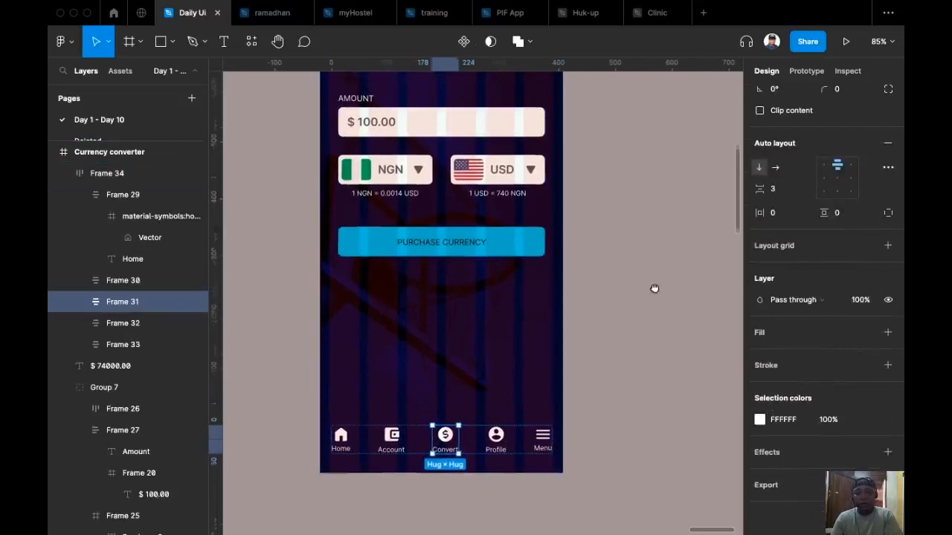
{"action": "left_click", "coordinate": [759, 420]}
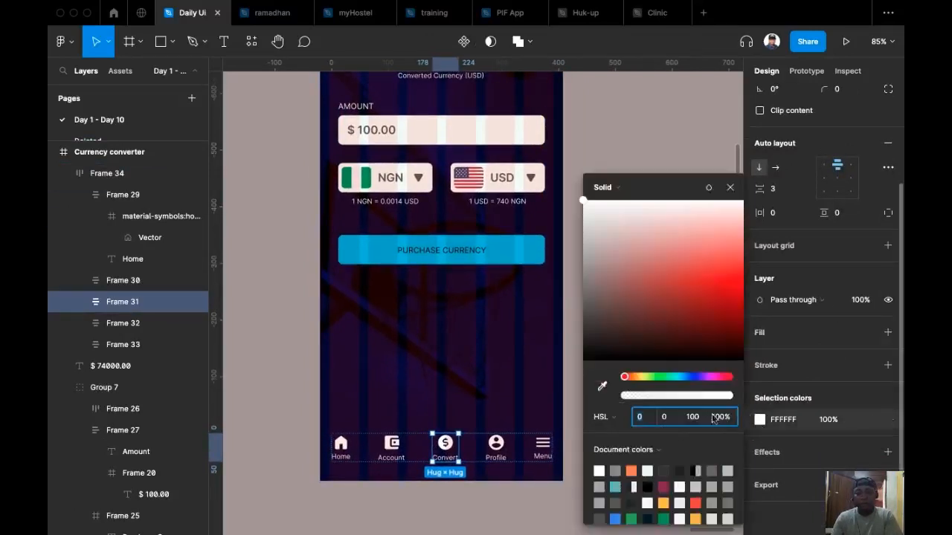
{"action": "left_click", "coordinate": [602, 385]}
{"action": "left_click", "coordinate": [529, 244]}
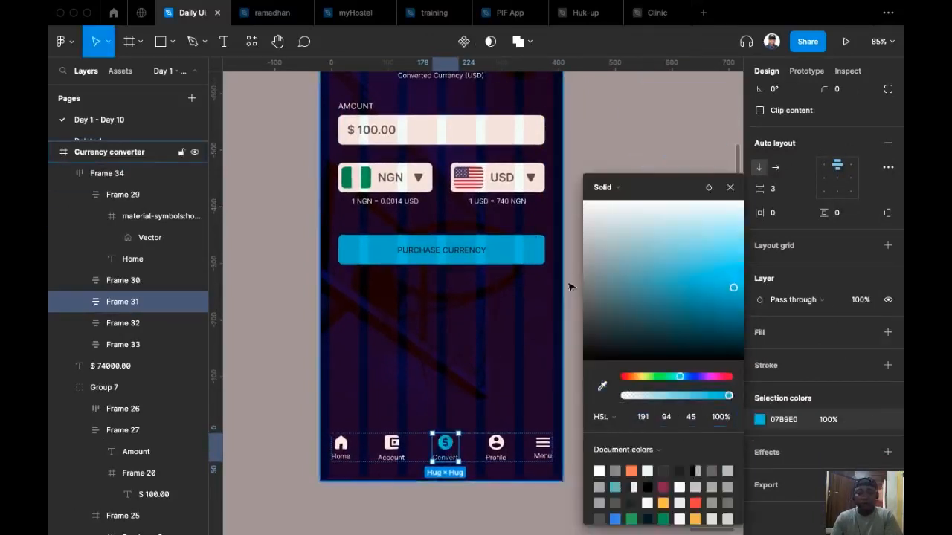
{"action": "left_click", "coordinate": [583, 326]}
Lower the opacity of the navigation bar's white icons and labels to 40%.
{"action": "left_click", "coordinate": [526, 442]}
{"action": "scroll", "coordinate": [818, 297], "scroll_direction": "down", "scroll_amount": 5}
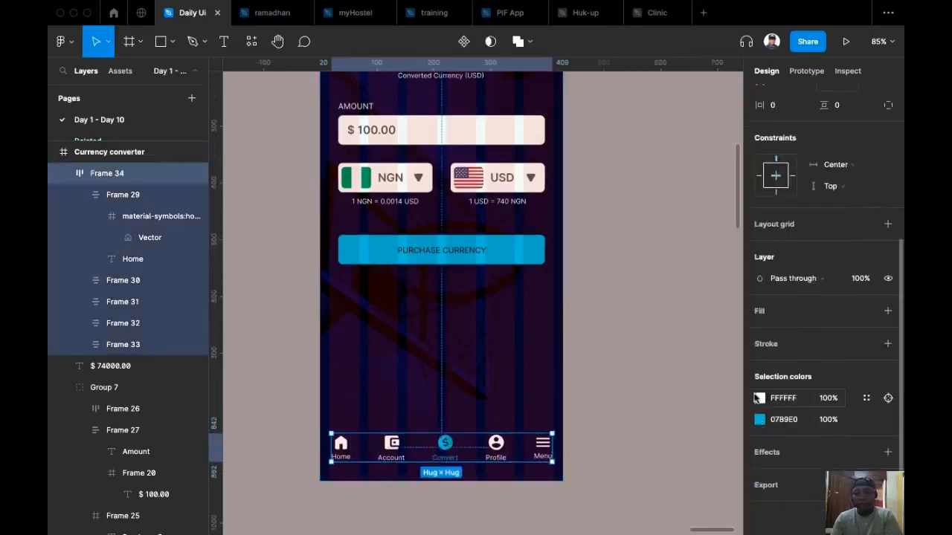
{"action": "left_click", "coordinate": [831, 400]}
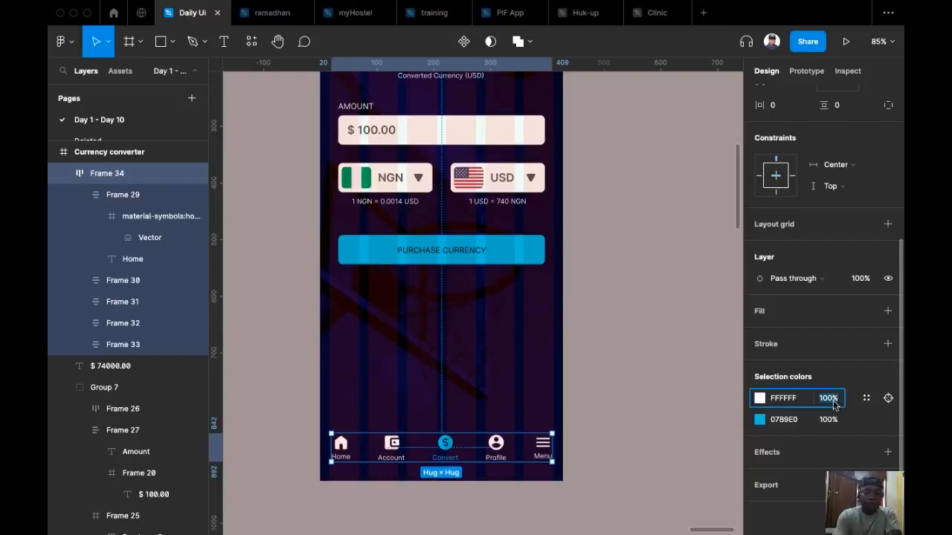
{"action": "type", "text": "40"}
{"action": "key", "text": "Return"}
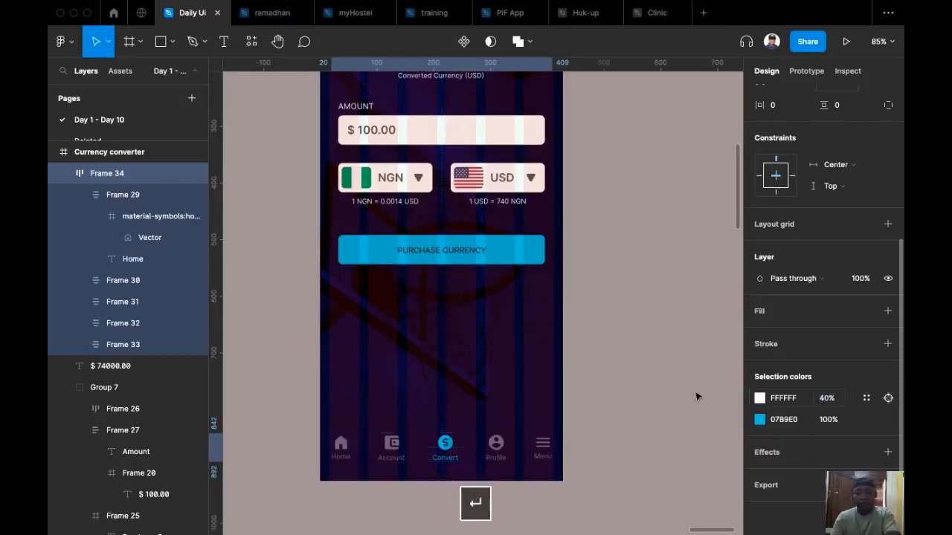
{"action": "left_click", "coordinate": [664, 321]}
Set the font weight of the Convert label in the navigation bar to Bold.
{"action": "scroll", "coordinate": [661, 352], "scroll_direction": "up", "scroll_amount": 2}
{"action": "left_click_drag", "start_coordinate": [624, 361], "coordinate": [631, 332]}
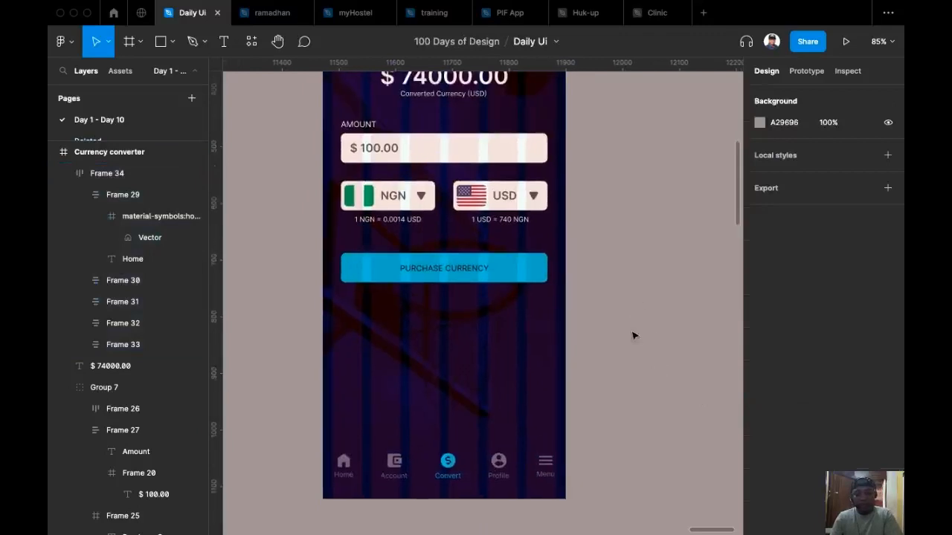
{"action": "scroll", "coordinate": [533, 331], "scroll_direction": "up", "scroll_amount": 4}
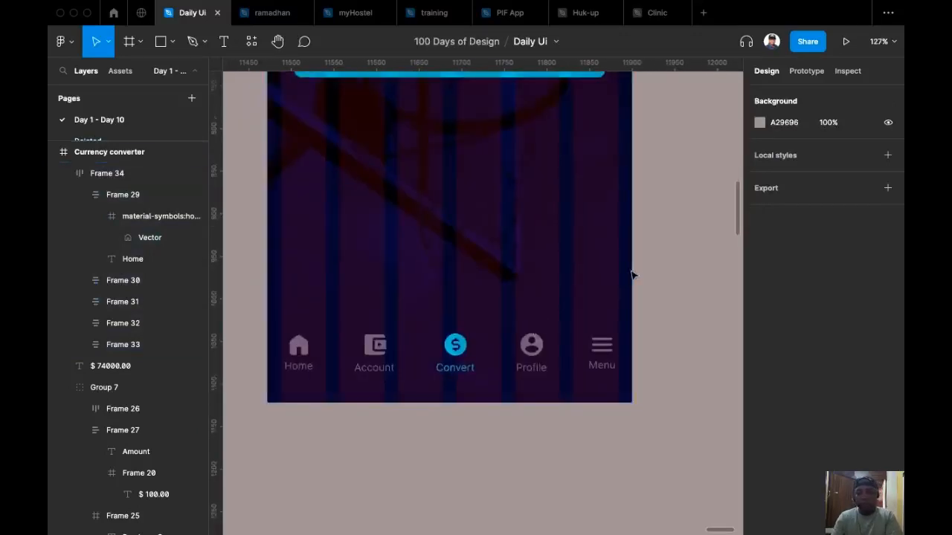
{"action": "left_click", "coordinate": [470, 369], "text": "super"}
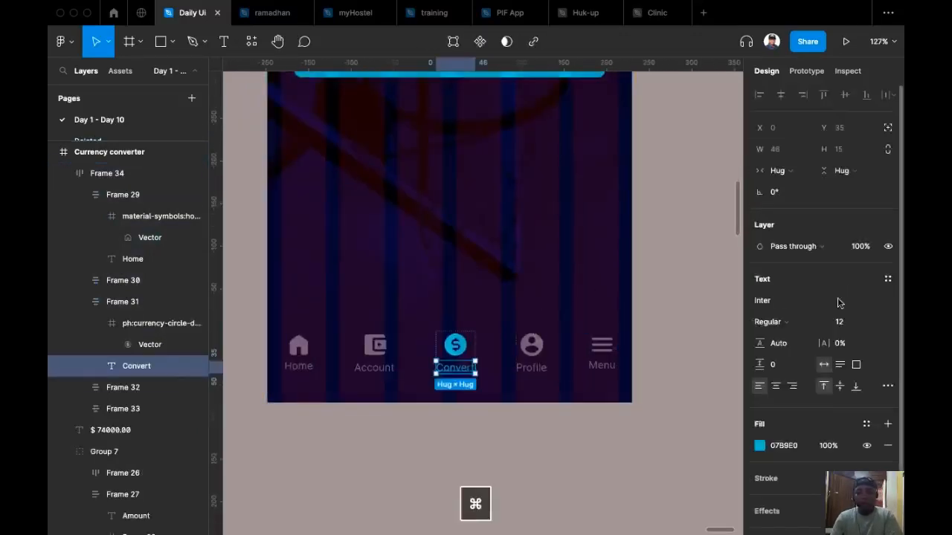
{"action": "left_click", "coordinate": [806, 325]}
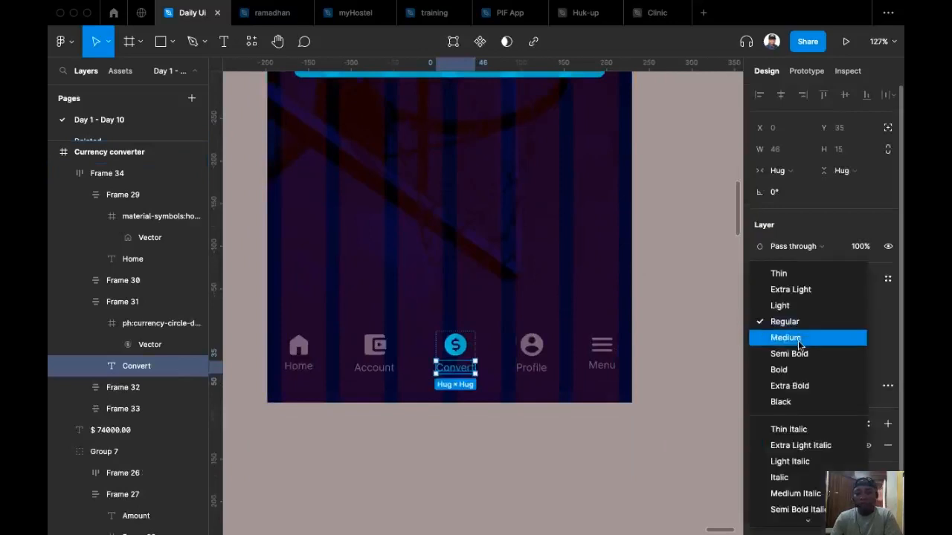
{"action": "left_click", "coordinate": [781, 370]}
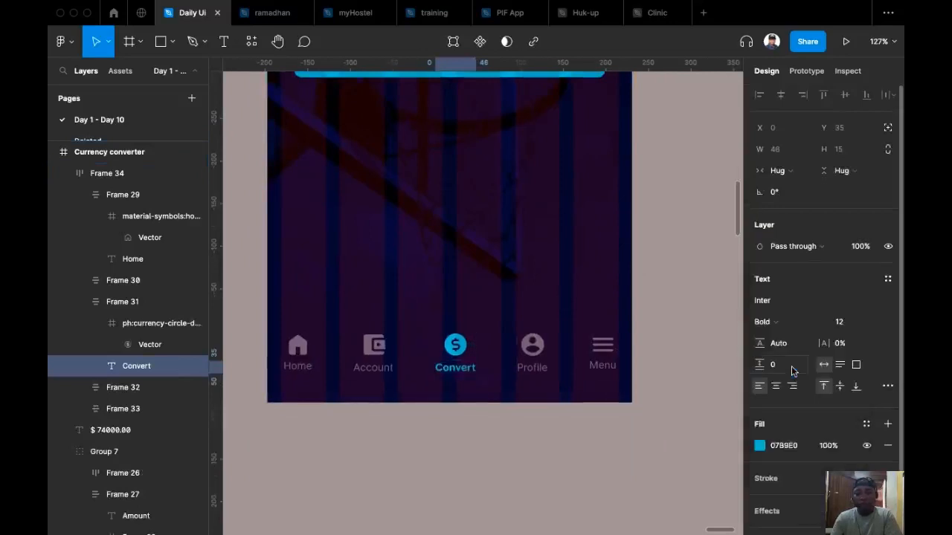
{"action": "left_click", "coordinate": [686, 312]}
Remove the dollar sign from the AMOUNT field's text so it reads 100.00.
{"action": "scroll", "coordinate": [675, 280], "scroll_direction": "up", "scroll_amount": 3}
{"action": "scroll", "coordinate": [659, 354], "scroll_direction": "down", "scroll_amount": 4}
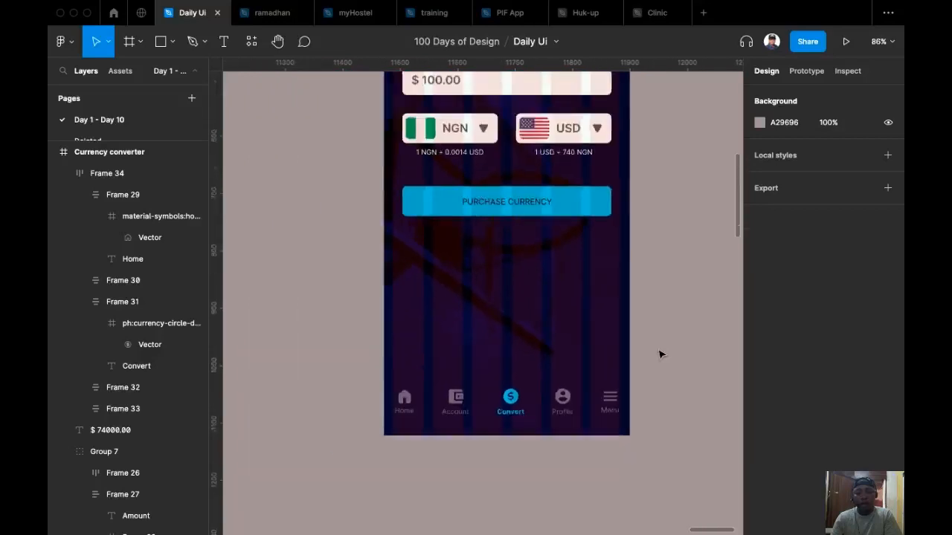
{"action": "scroll", "coordinate": [624, 380], "scroll_direction": "down", "scroll_amount": 3}
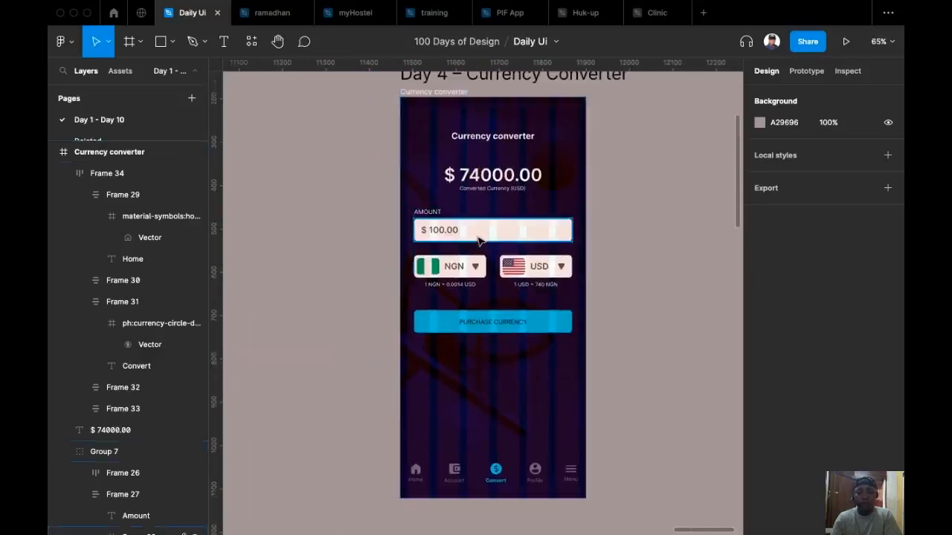
{"action": "scroll", "coordinate": [476, 235], "scroll_direction": "up", "scroll_amount": 3}
{"action": "left_click", "coordinate": [415, 236]}
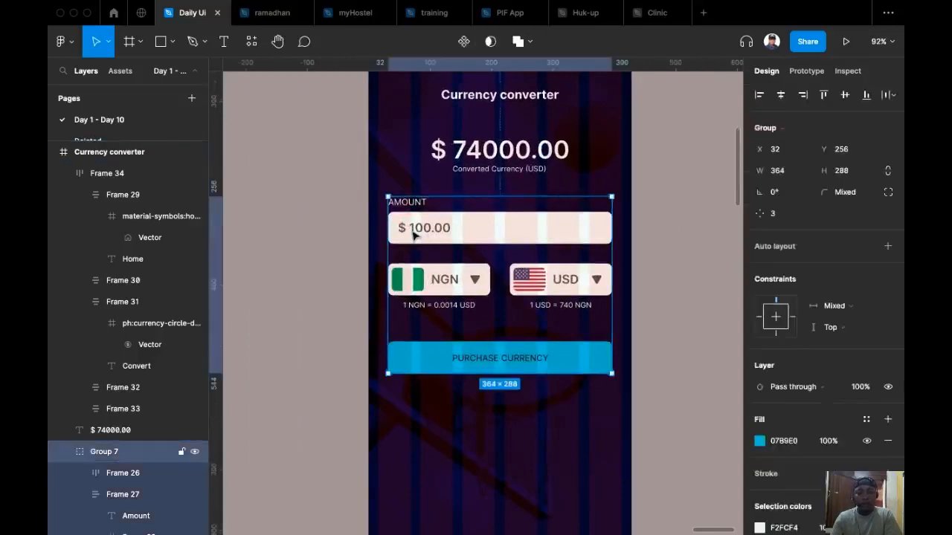
{"action": "double_click", "coordinate": [415, 237]}
{"action": "double_click", "coordinate": [415, 236]}
{"action": "double_click", "coordinate": [413, 235]}
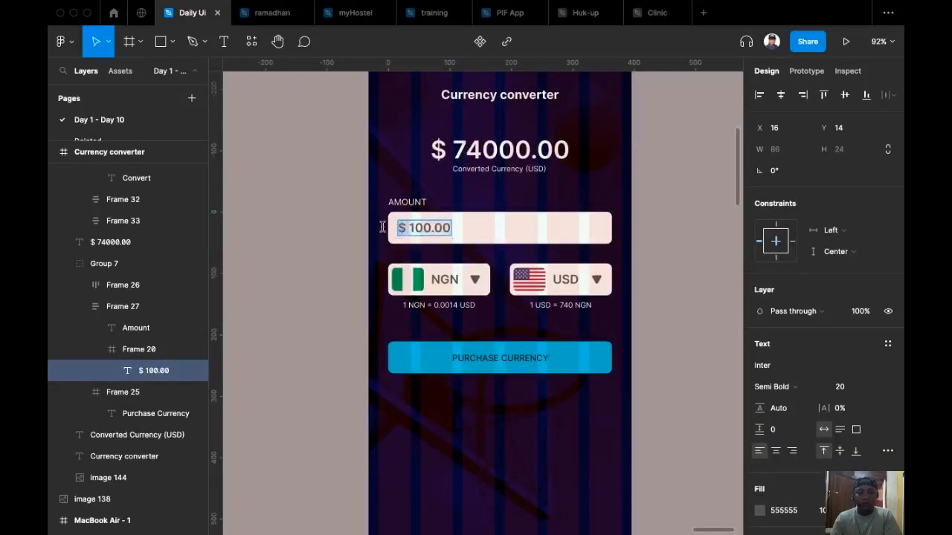
{"action": "key", "text": "BackSpace"}
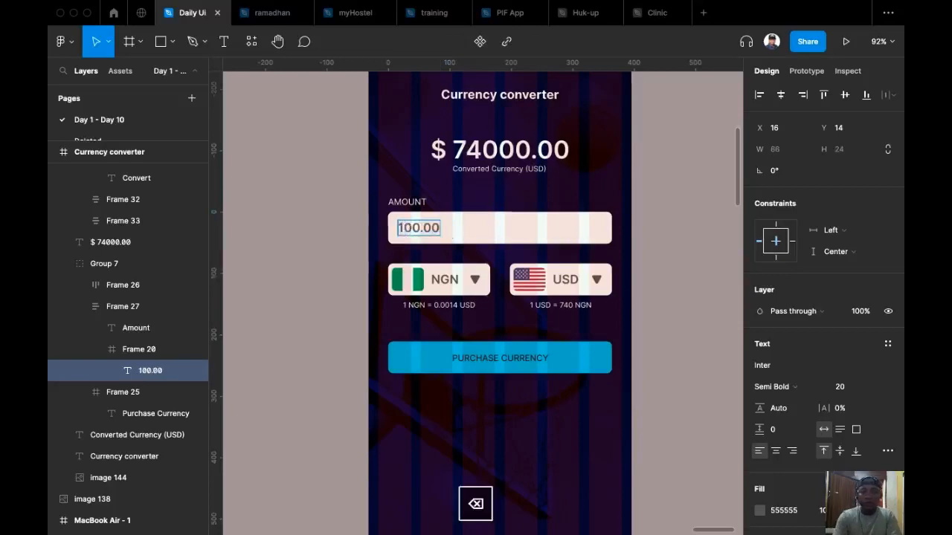
{"action": "left_click", "coordinate": [345, 246]}
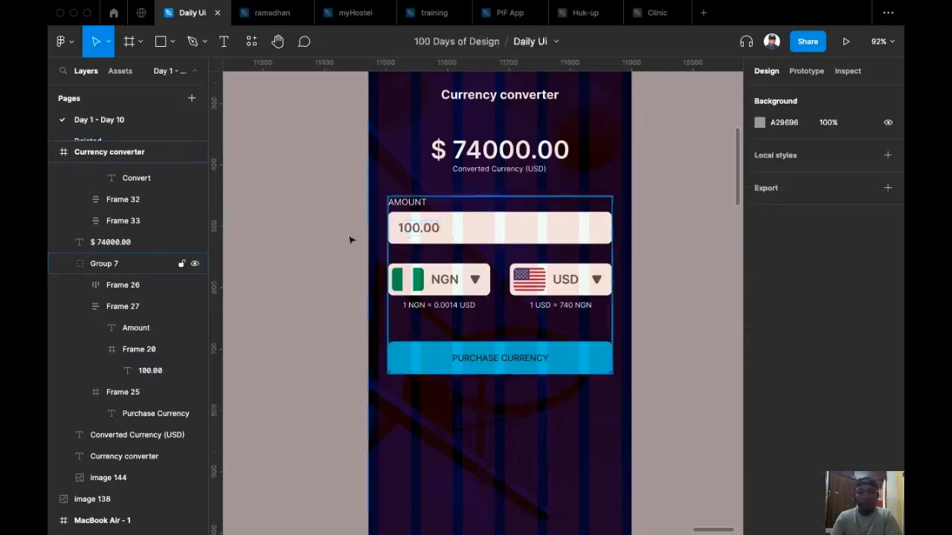
{"action": "double_click", "coordinate": [427, 234]}
{"action": "double_click", "coordinate": [428, 234]}
{"action": "key", "text": "Escape"}
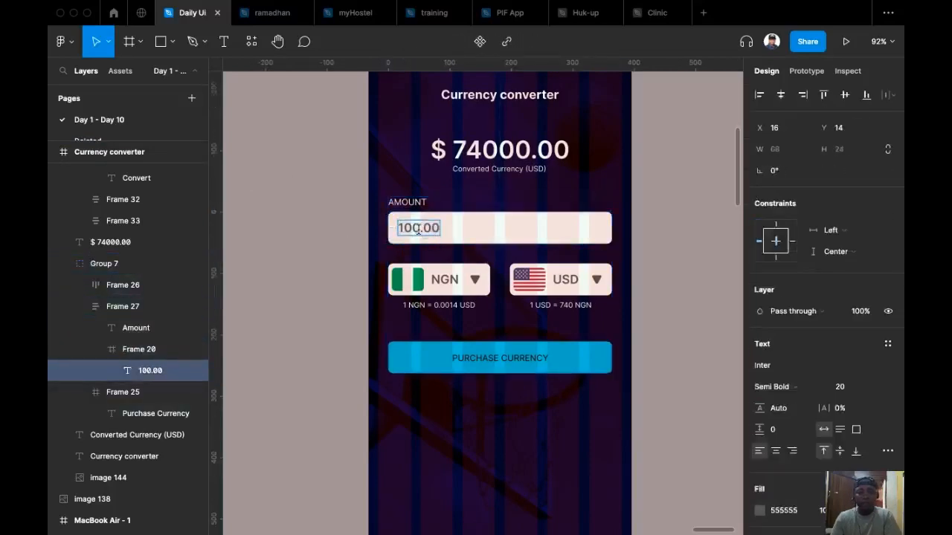
{"action": "left_click", "coordinate": [318, 243]}
Centre the "Day 4 – Currency Converter" title above the frame at X 11423, Y 101, and hide the layout grids.
{"action": "scroll", "coordinate": [323, 257], "scroll_direction": "right", "scroll_amount": 3}
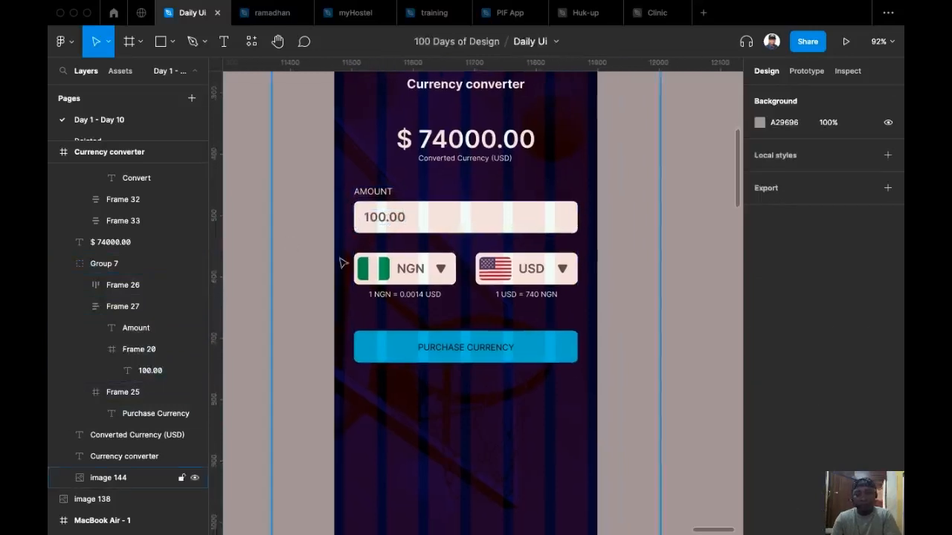
{"action": "scroll", "coordinate": [629, 208], "scroll_direction": "up", "scroll_amount": 2}
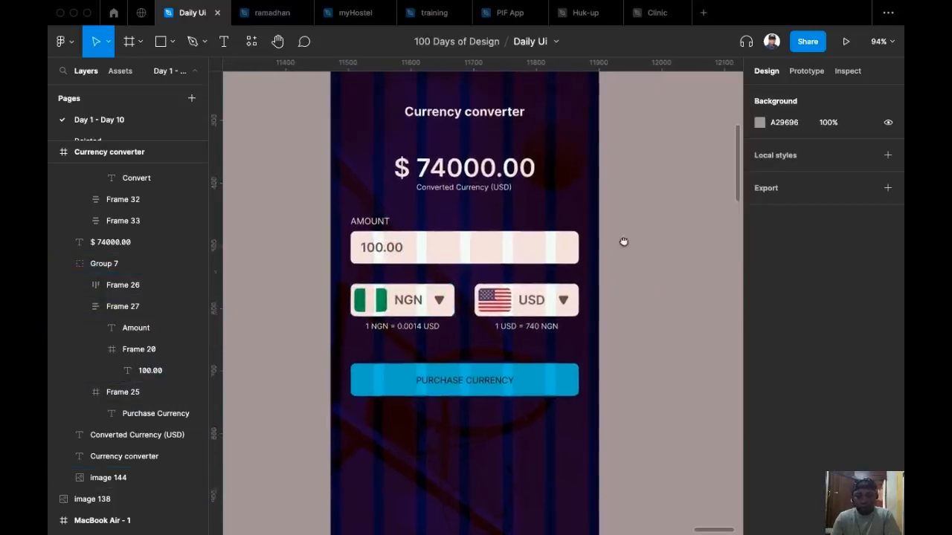
{"action": "scroll", "coordinate": [622, 228], "scroll_direction": "down", "scroll_amount": 5}
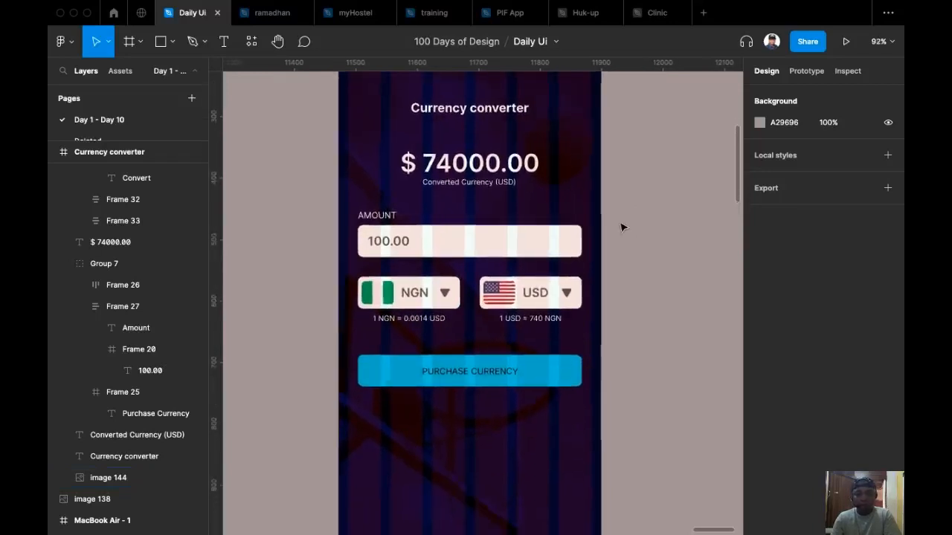
{"action": "scroll", "coordinate": [603, 177], "scroll_direction": "up", "scroll_amount": 3}
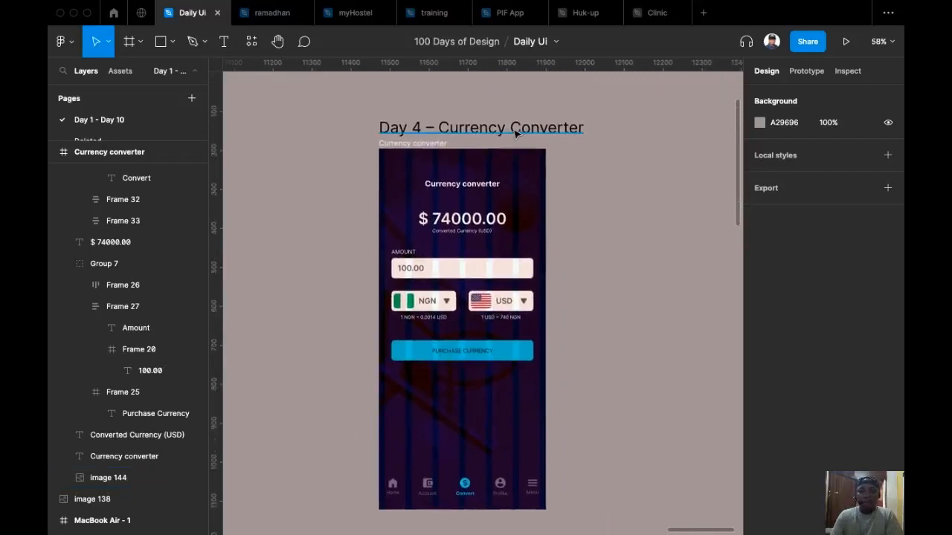
{"action": "left_click_drag", "start_coordinate": [515, 131], "coordinate": [499, 122]}
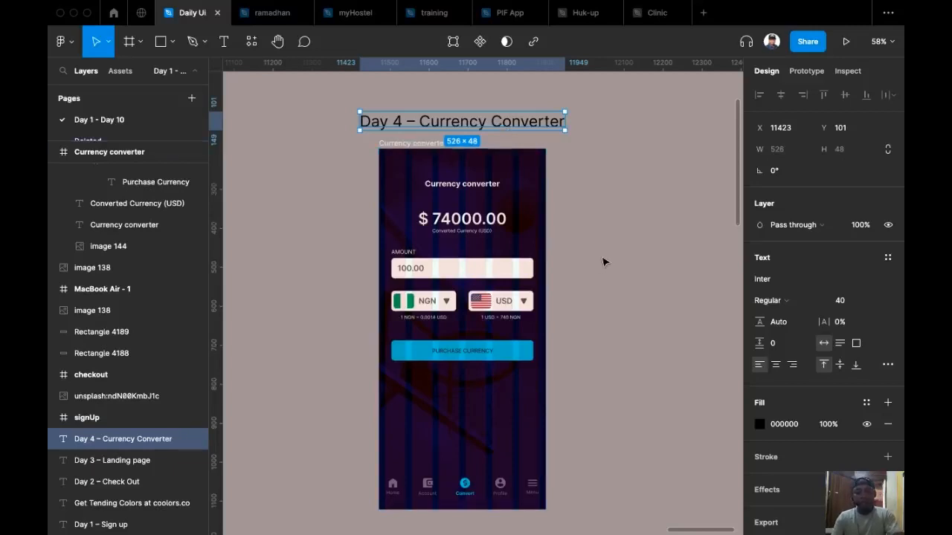
{"action": "key", "text": "shift+g"}
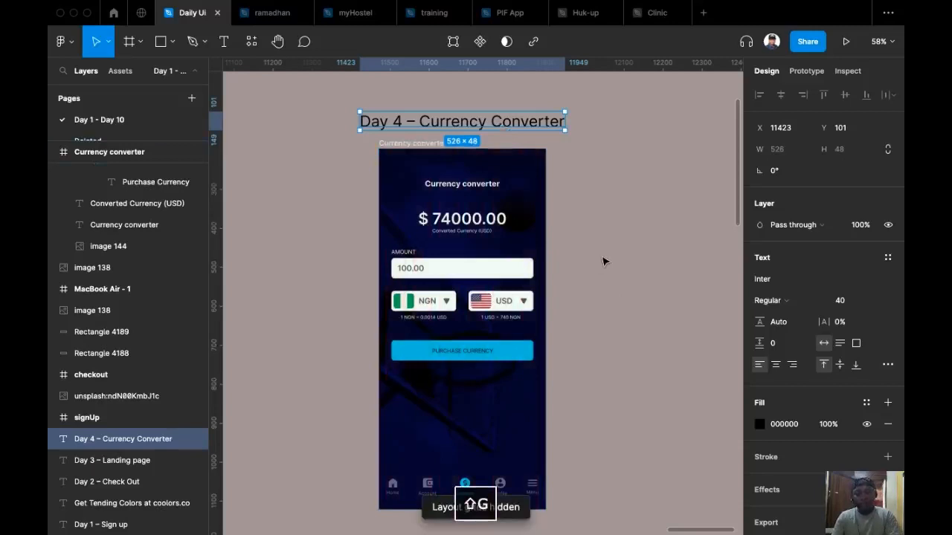